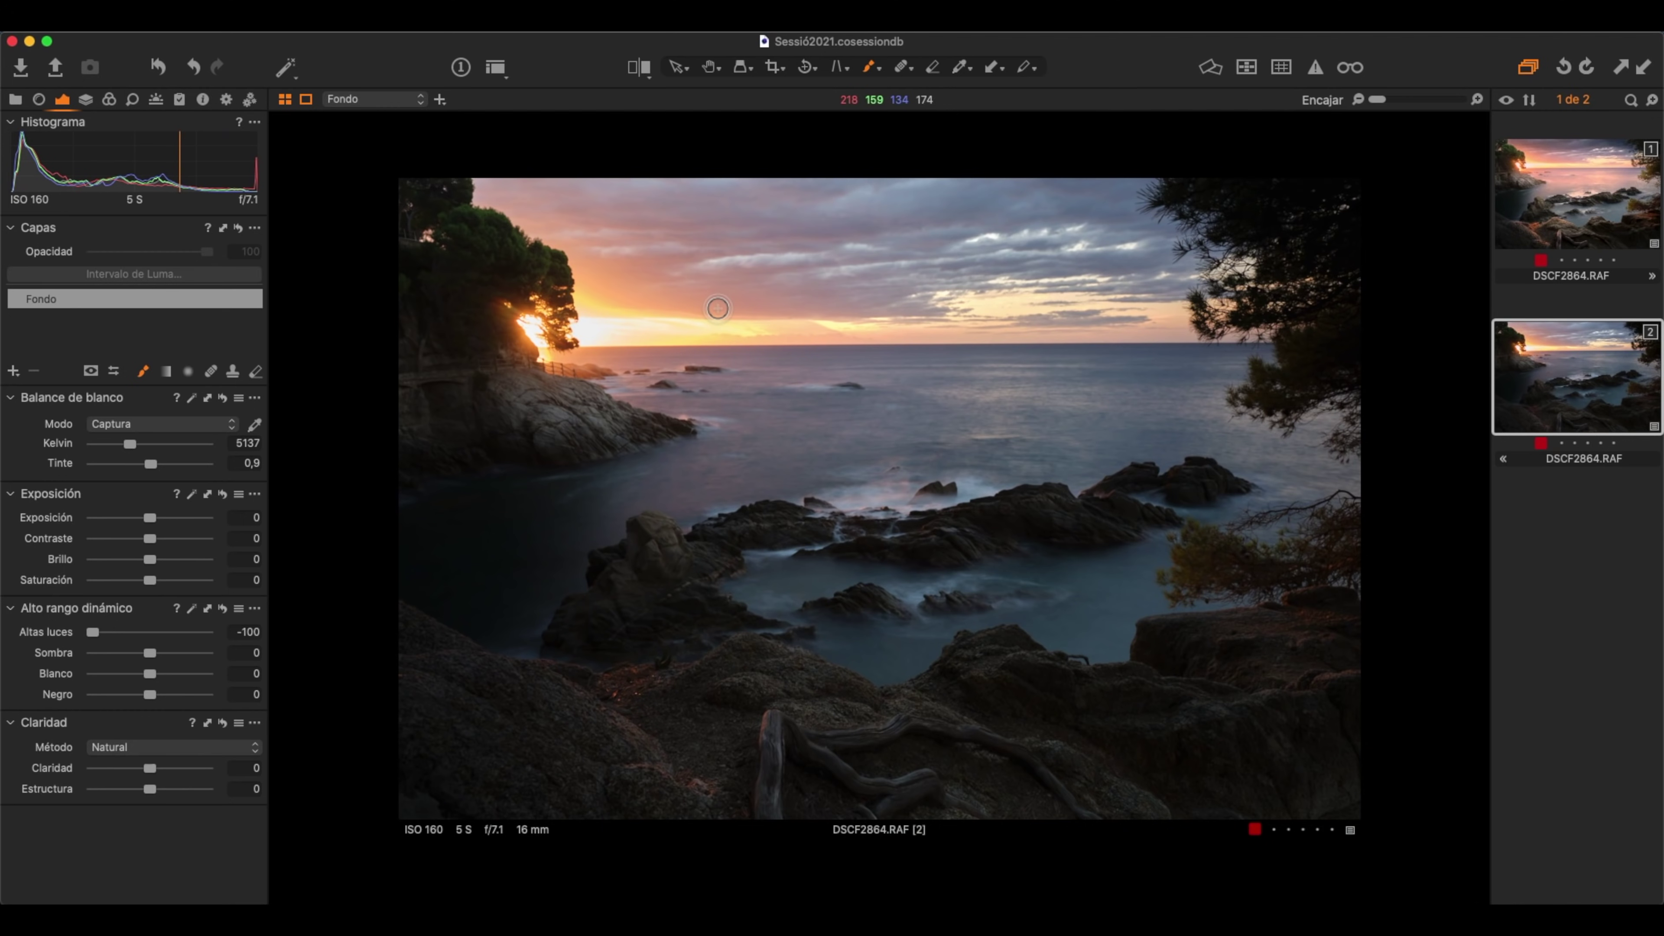
- Add a new adjustment layer above Fondo and name it Resplandor
{"action": "left_click", "coordinate": [736, 256]}
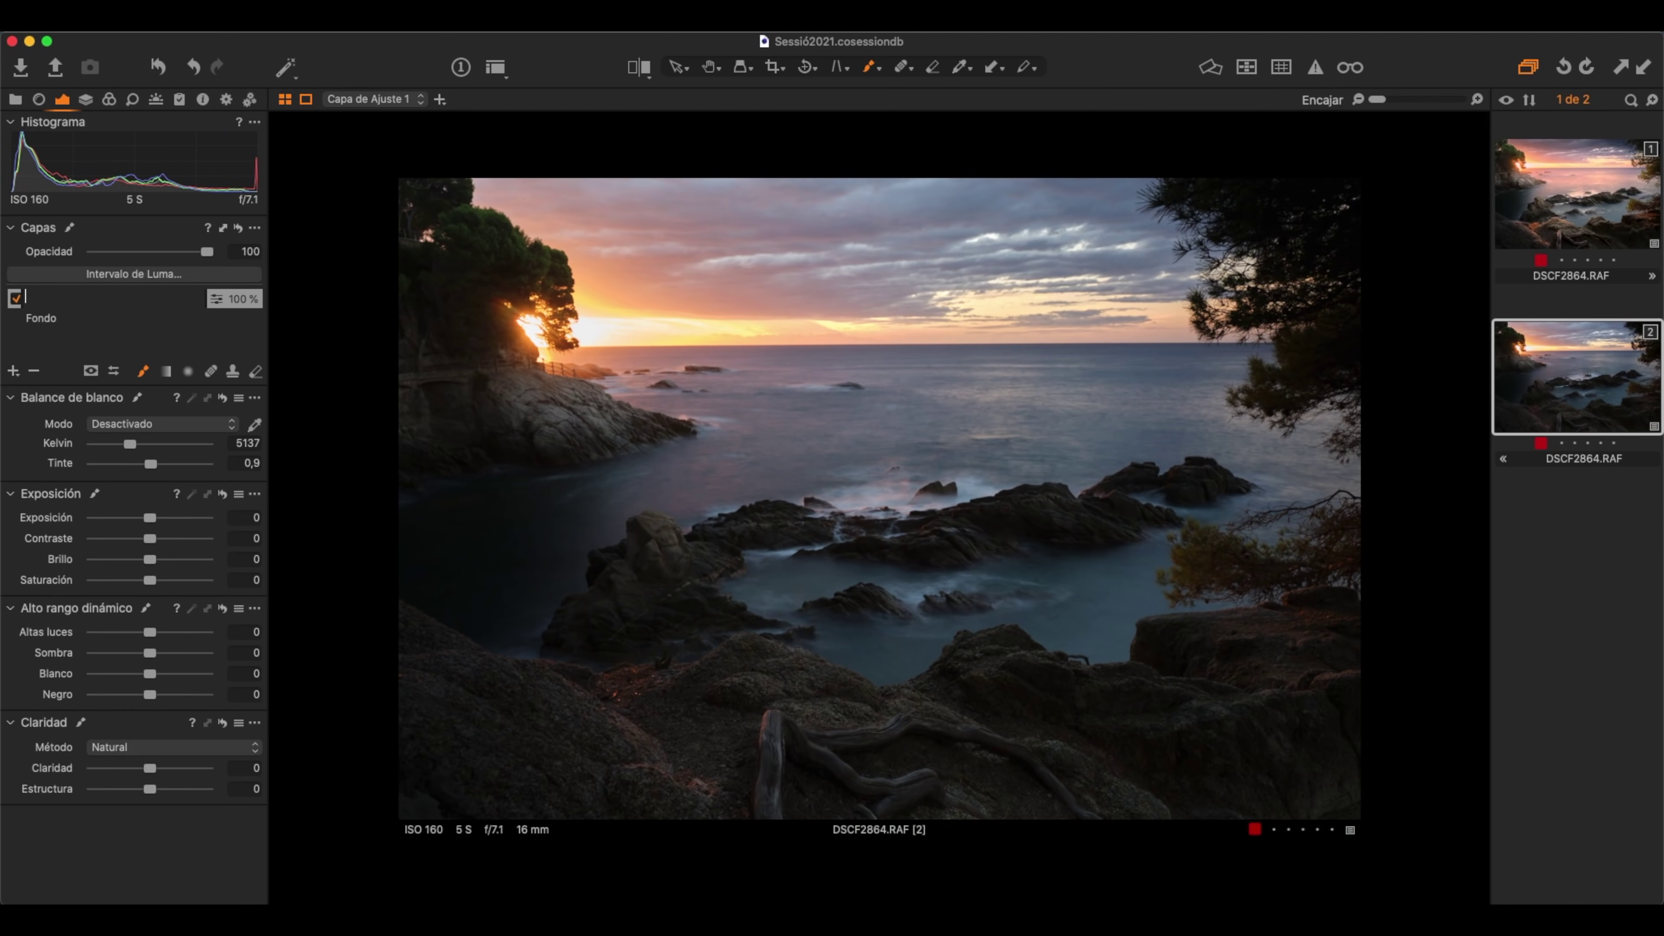
{"action": "left_click", "coordinate": [77, 324]}
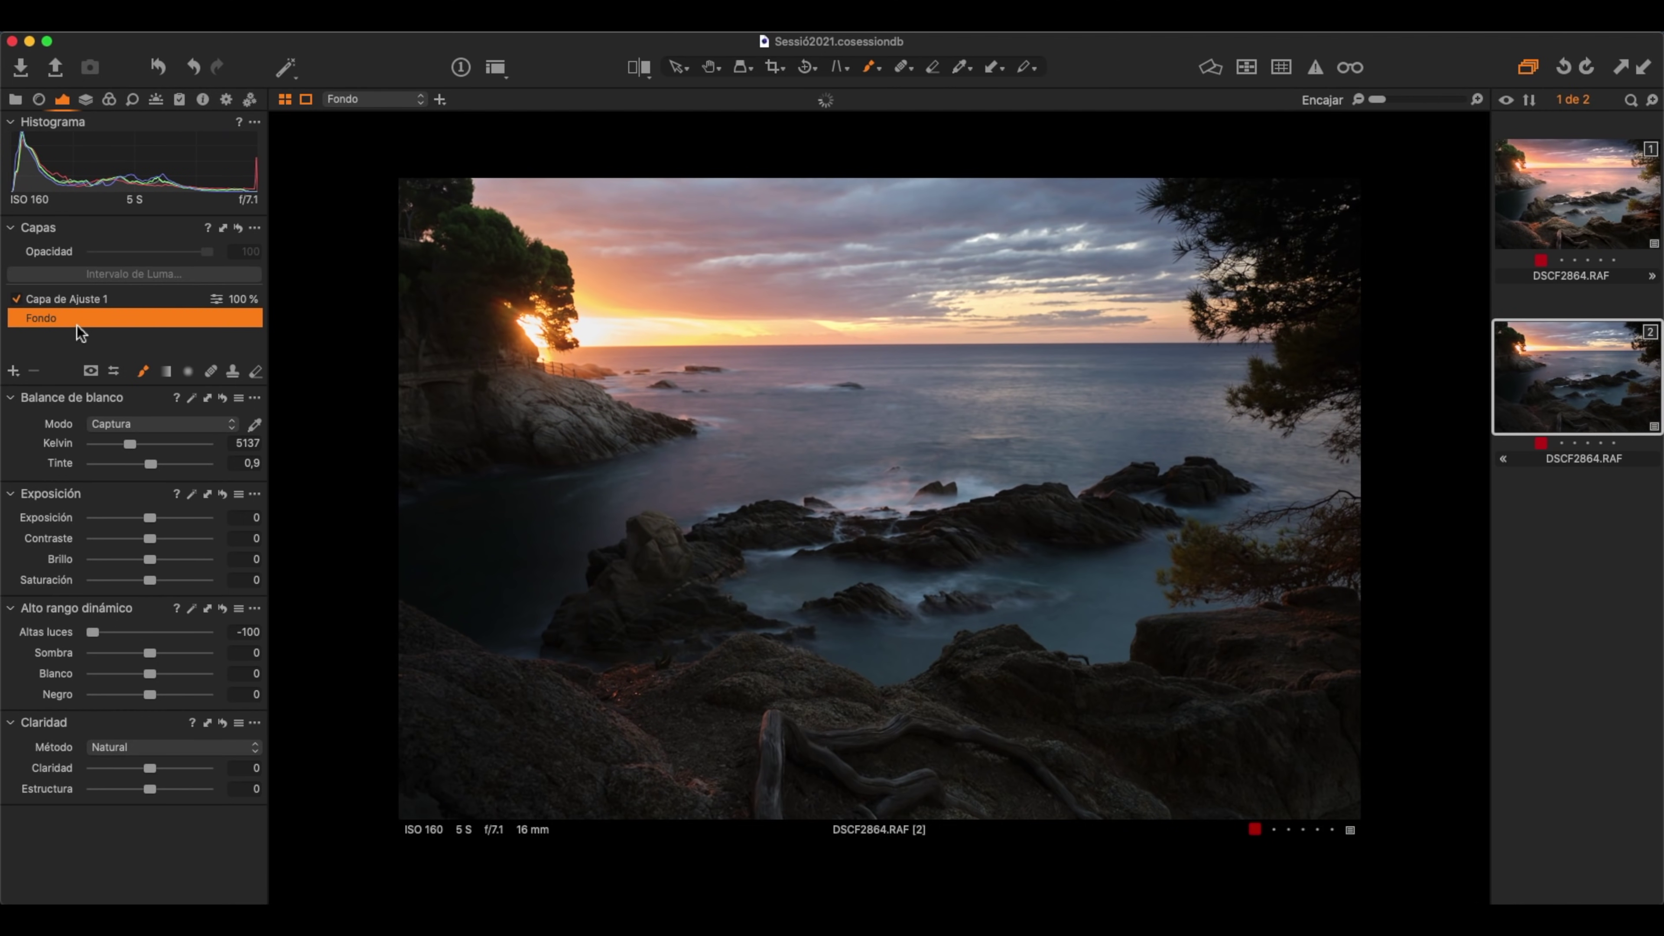
{"action": "left_click", "coordinate": [44, 299]}
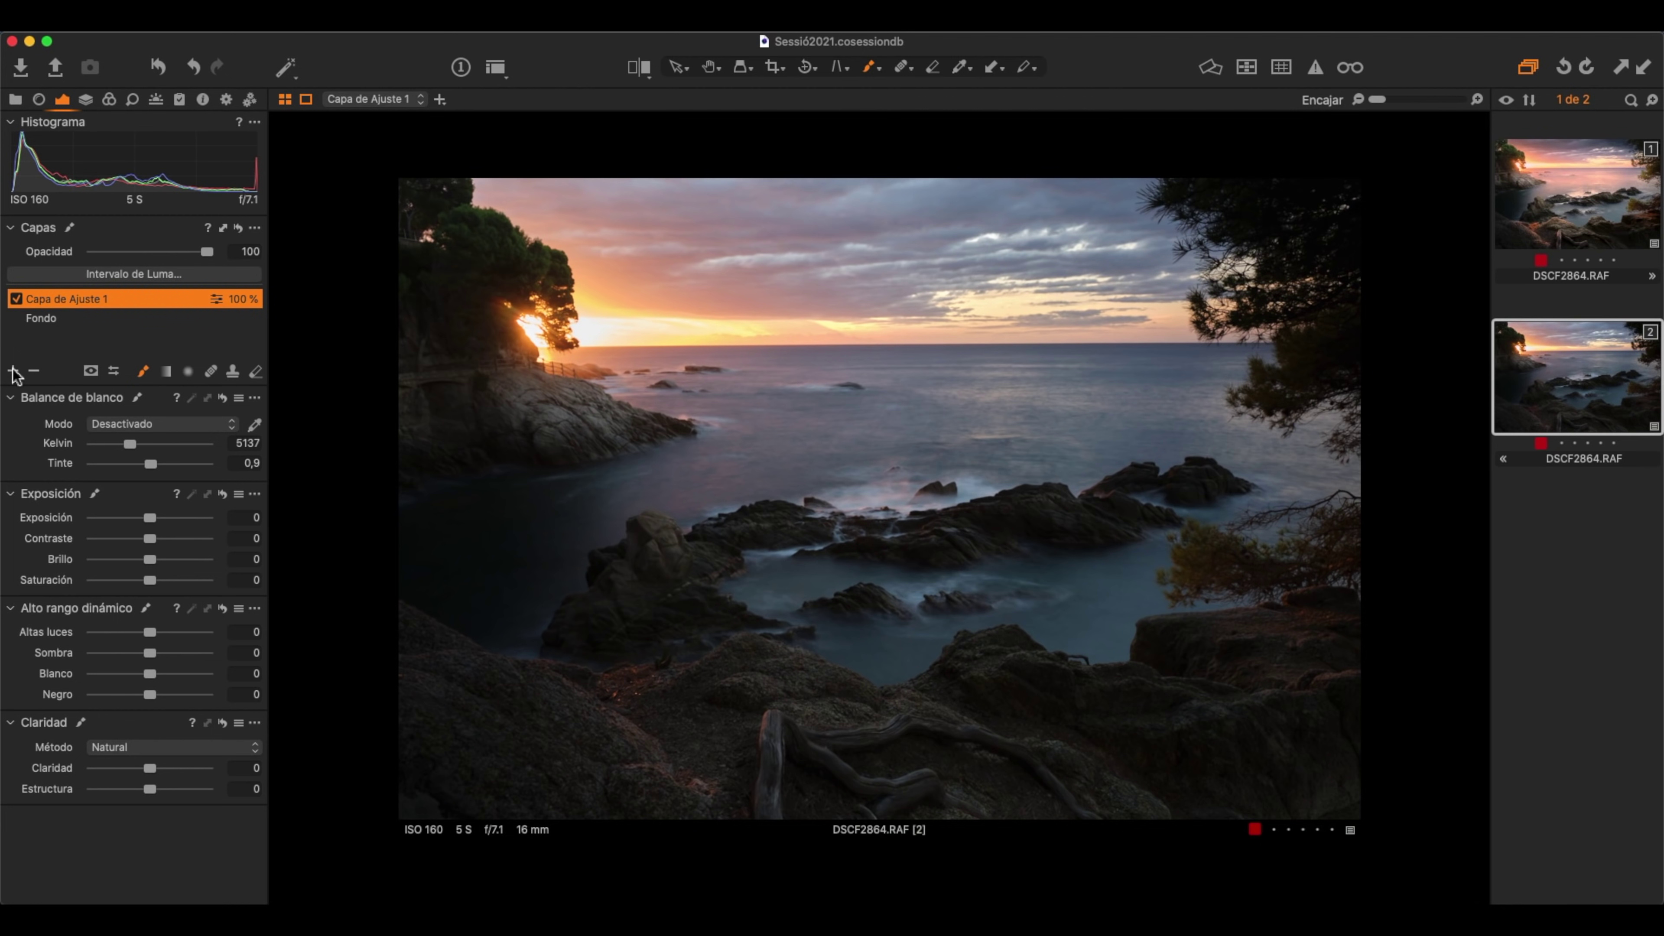
{"action": "double_click", "coordinate": [80, 298]}
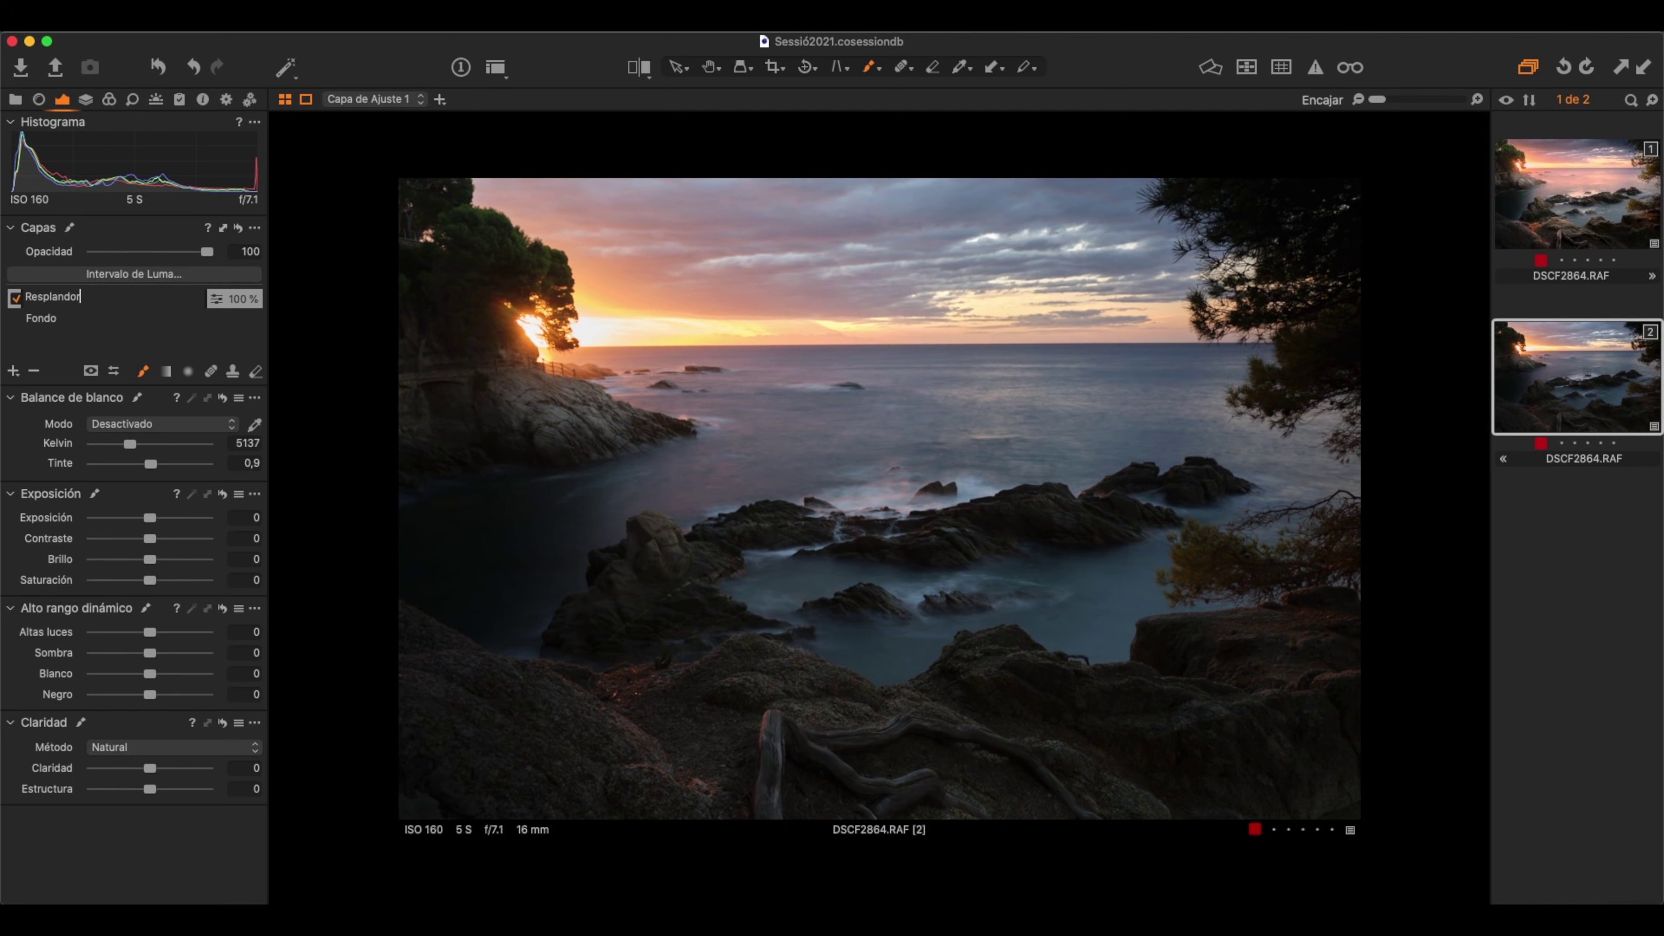
{"action": "key", "text": "Return"}
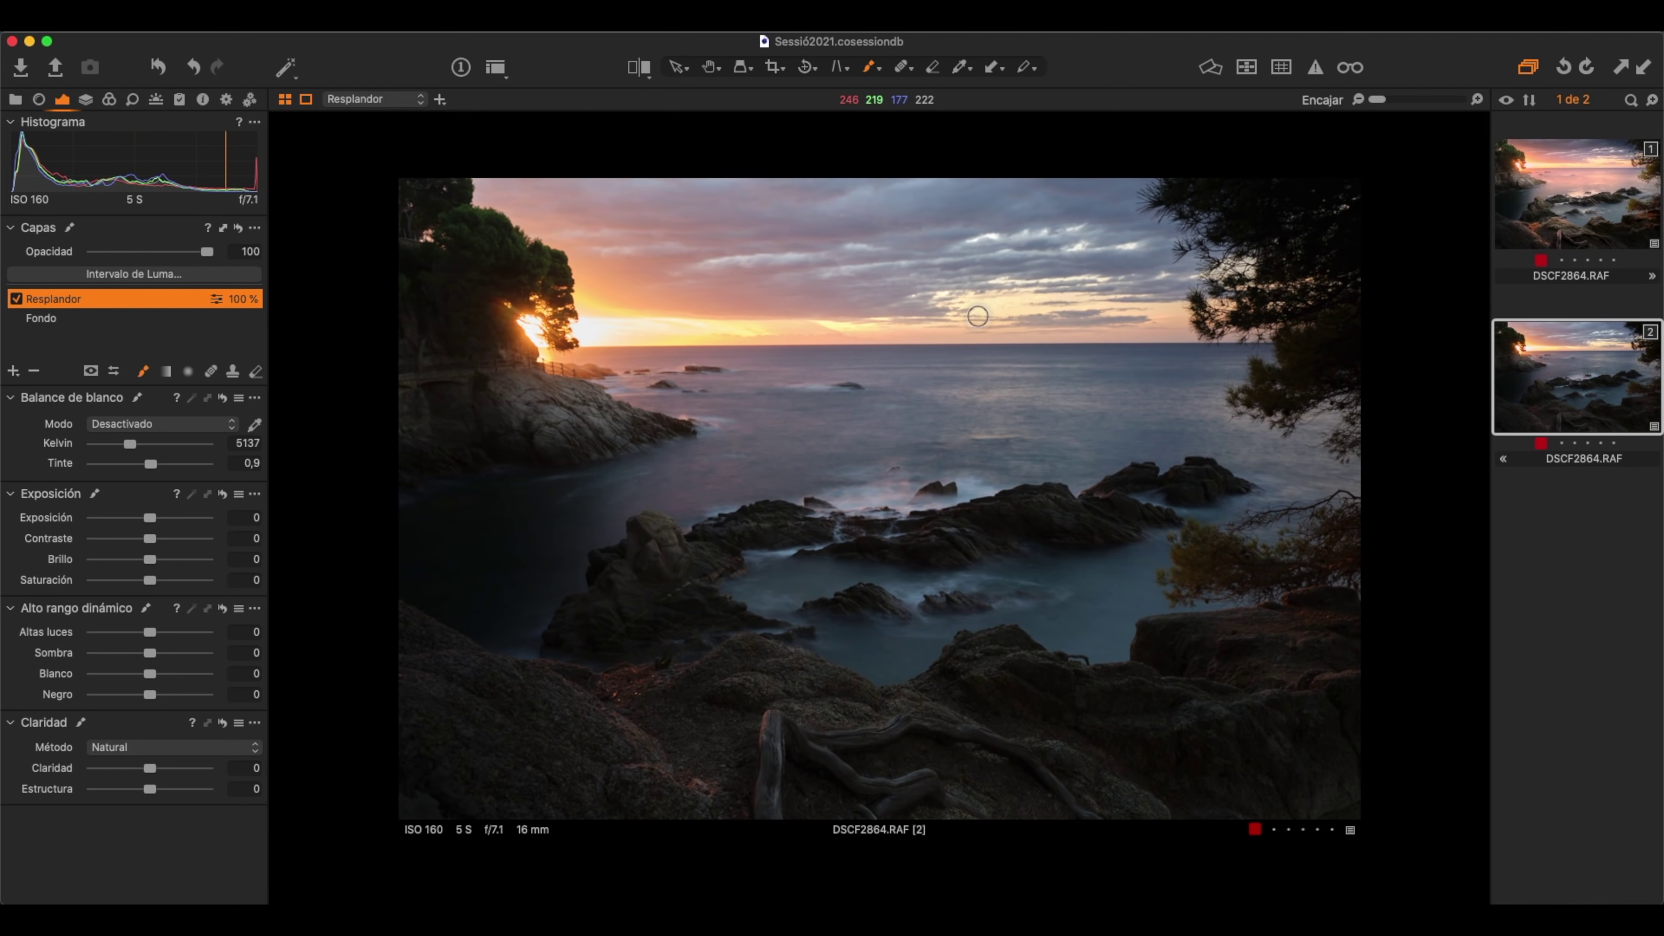
- Draw a wide radial gradient mask centred near the sun on the Resplandor layer, widen it and tilt it down towards the sea
{"action": "left_click", "coordinate": [188, 372]}
{"action": "left_click_drag", "start_coordinate": [623, 298], "coordinate": [1284, 523]}
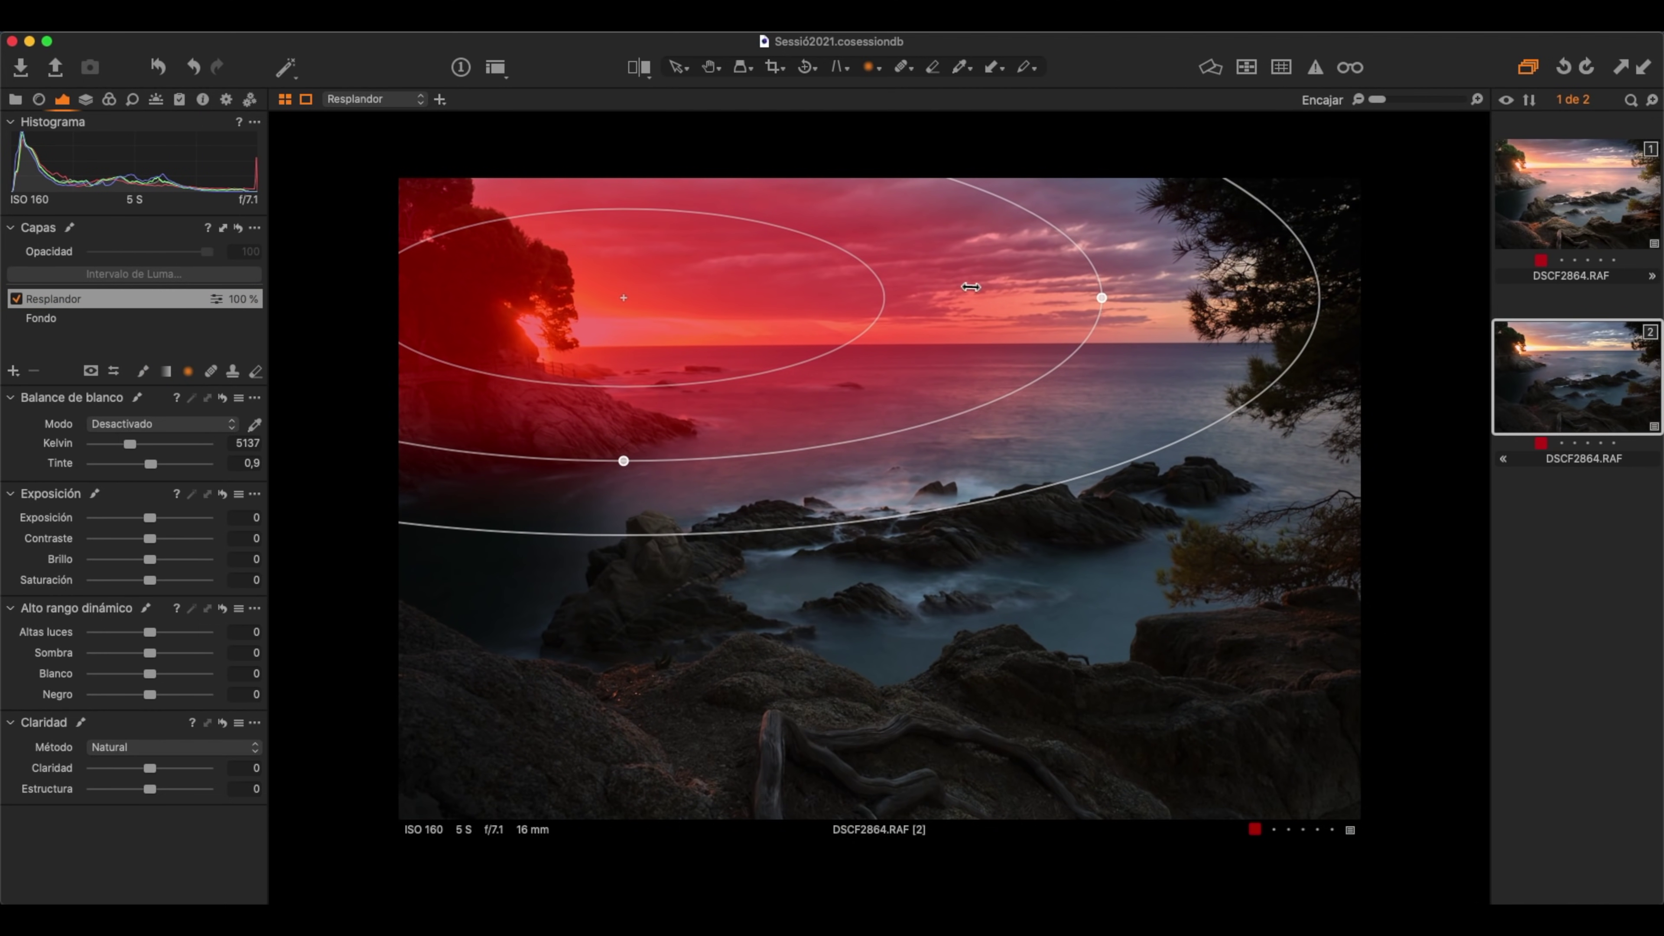
{"action": "left_click_drag", "start_coordinate": [1103, 297], "coordinate": [1161, 297]}
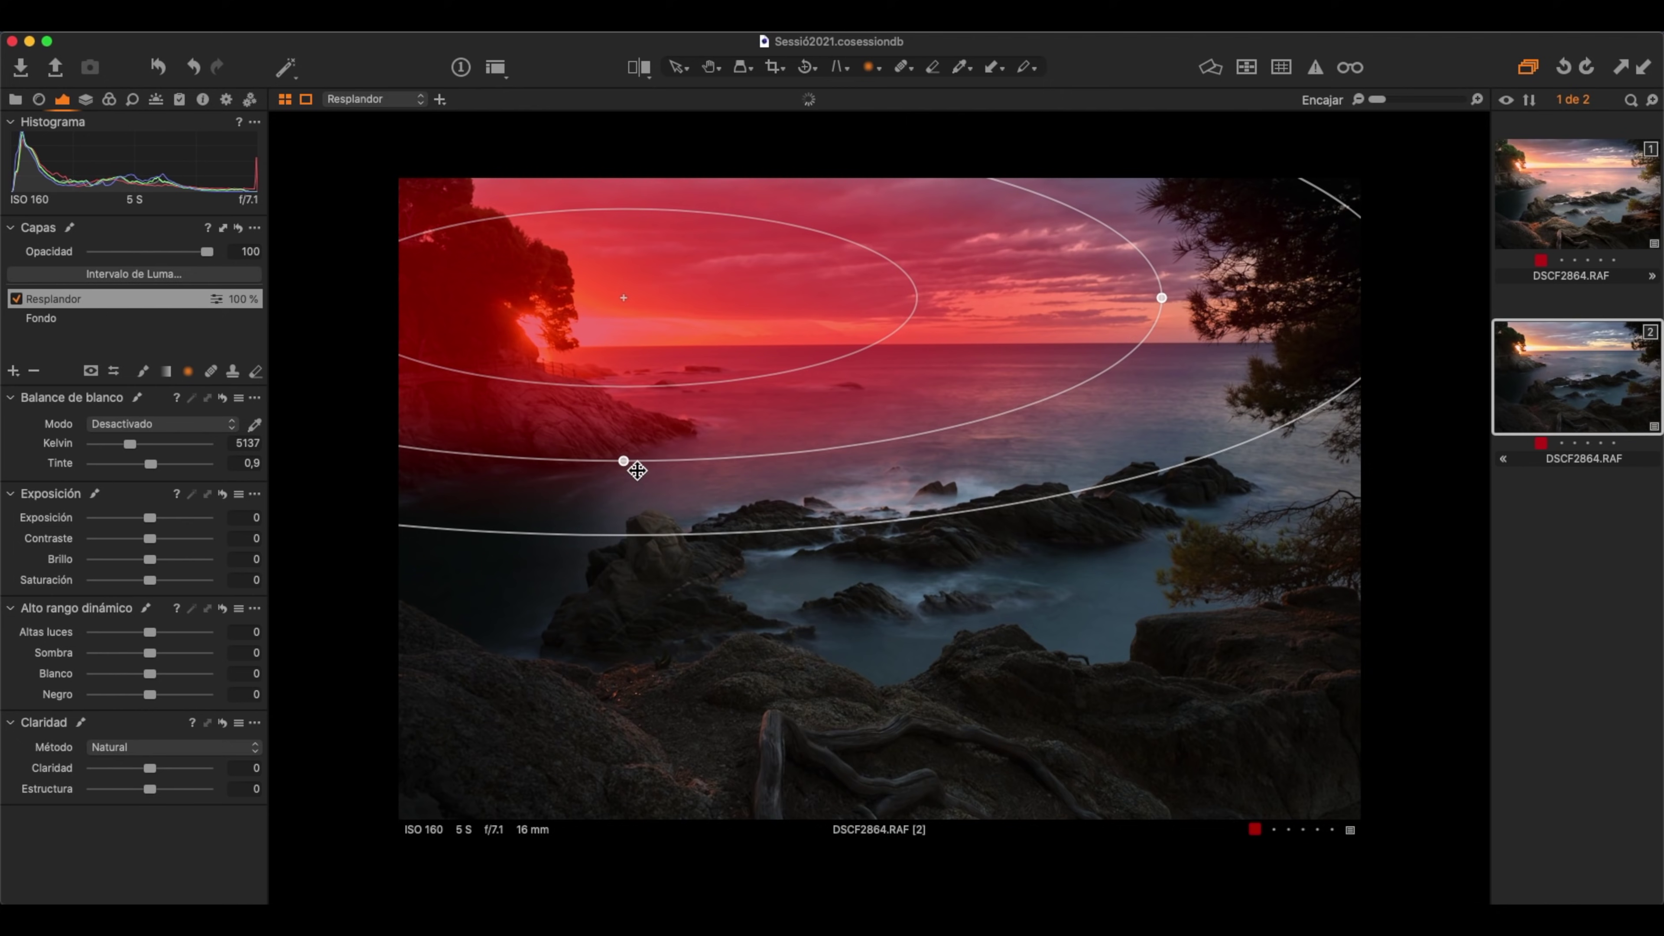
{"action": "left_click_drag", "start_coordinate": [625, 467], "coordinate": [661, 316]}
{"action": "key", "text": "Left"}
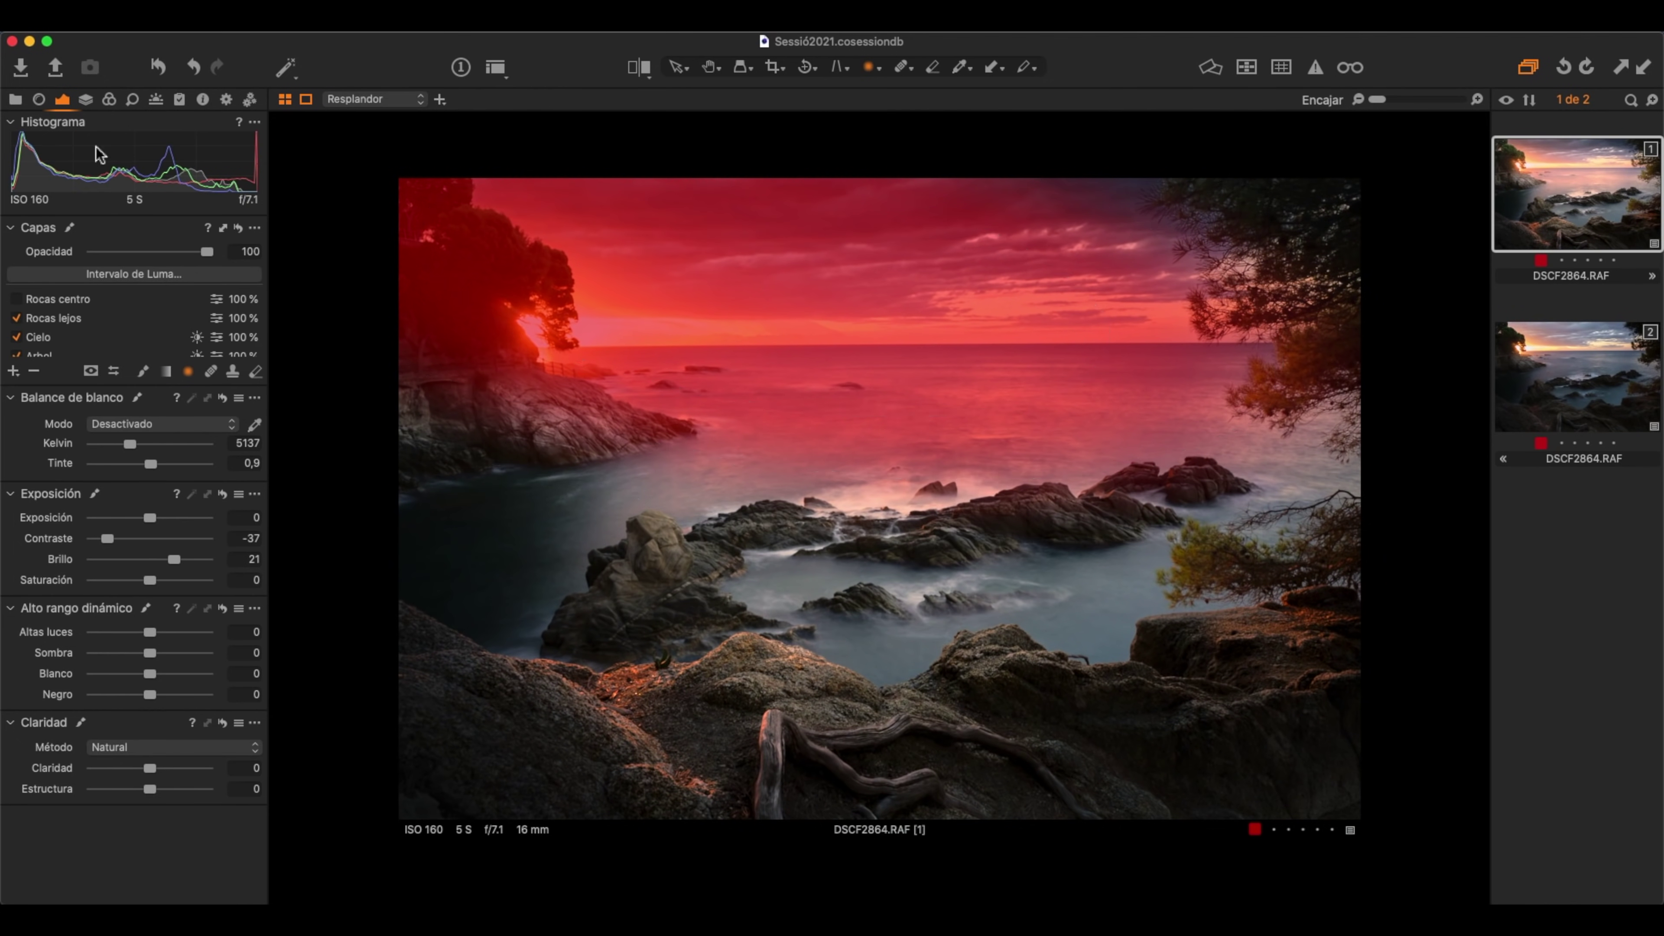
{"action": "left_click", "coordinate": [1595, 391]}
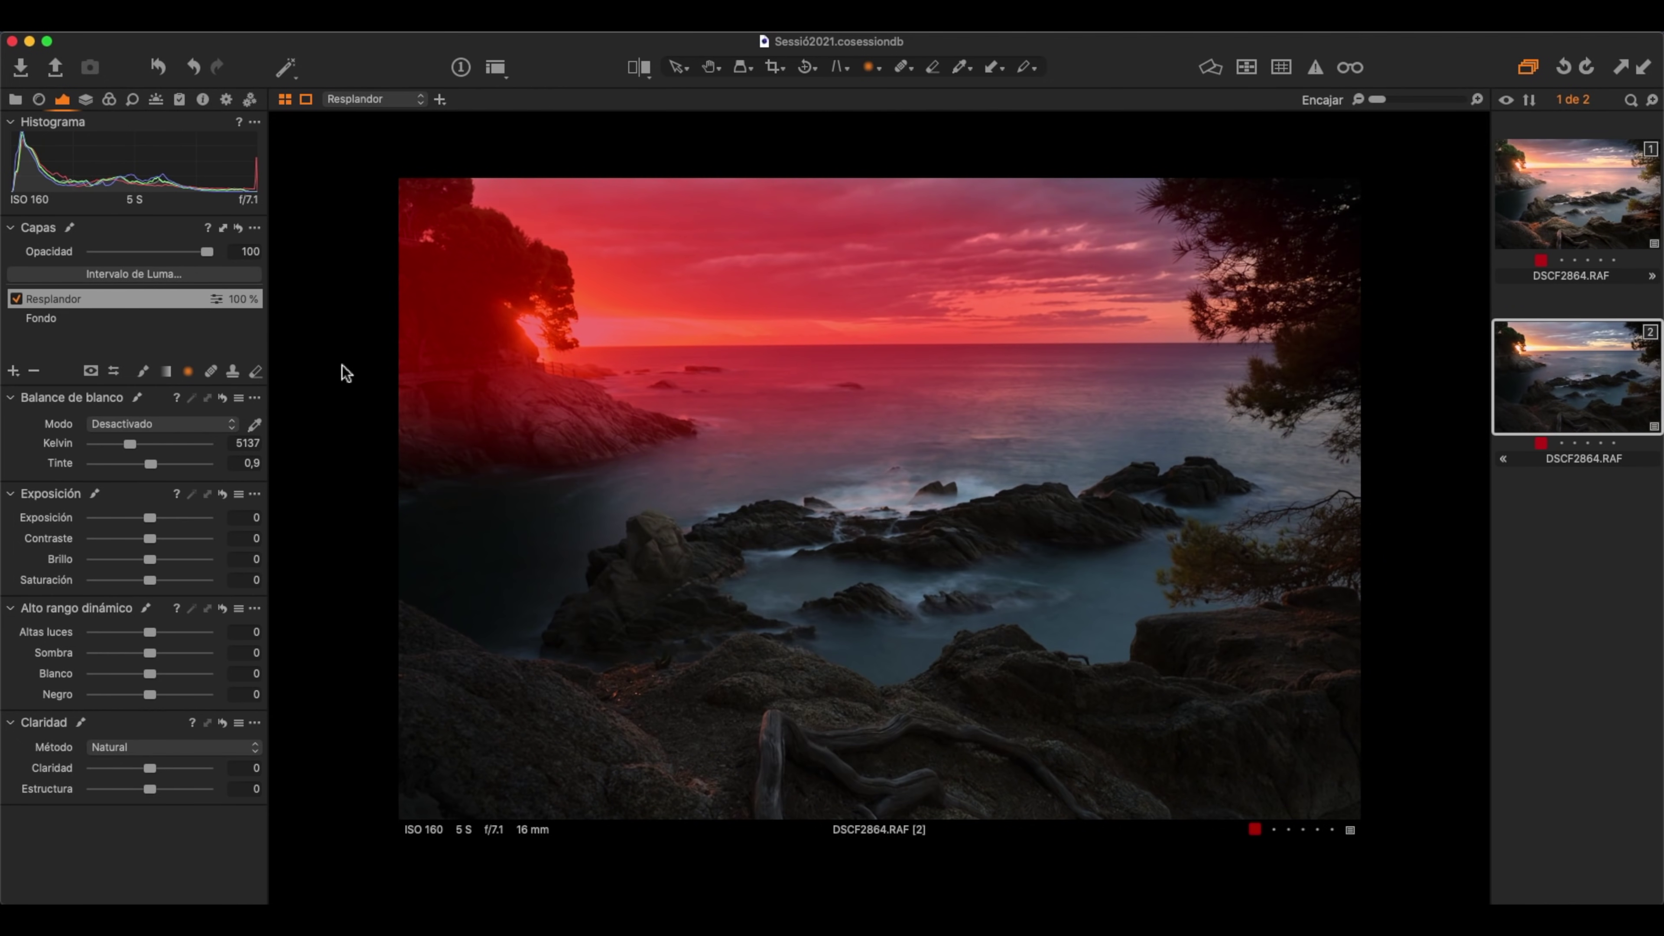
{"action": "left_click_drag", "start_coordinate": [1099, 383], "coordinate": [1093, 443]}
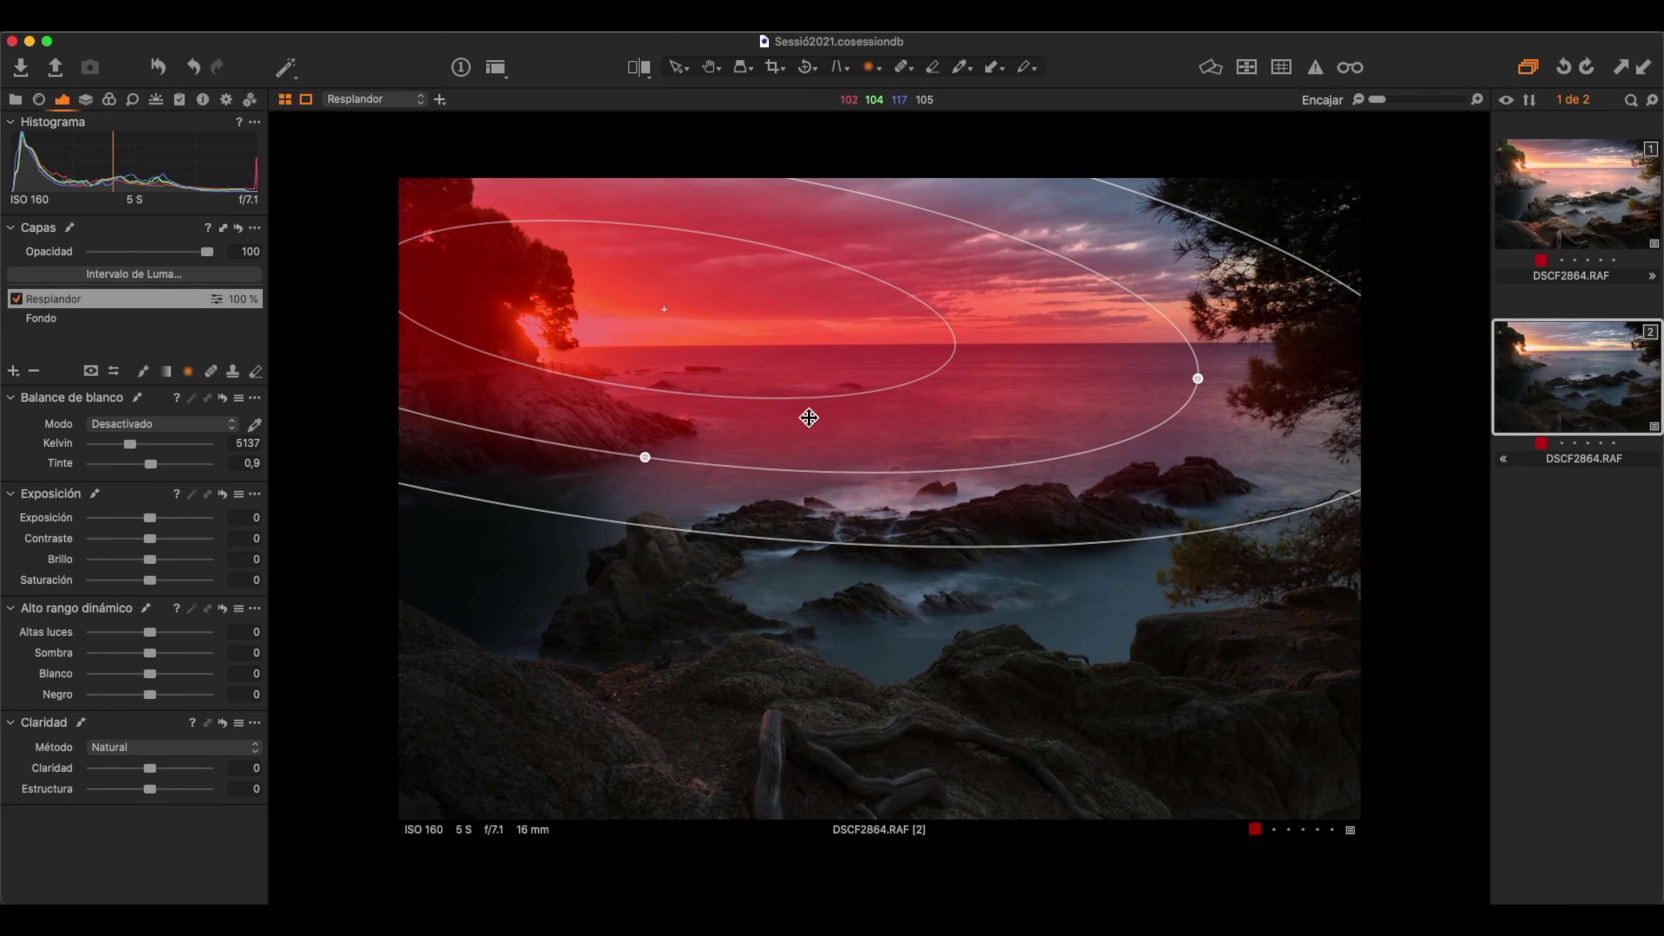
- Check the radial mask's coverage, hide its overlay, and set the Resplandor layer's contrast to -31 and brightness to 19
{"action": "key", "text": "m"}
{"action": "key", "text": "m"}
{"action": "key", "text": "m"}
{"action": "key", "text": "m"}
{"action": "key", "text": "m"}
{"action": "key", "text": "m"}
{"action": "key", "text": "m"}
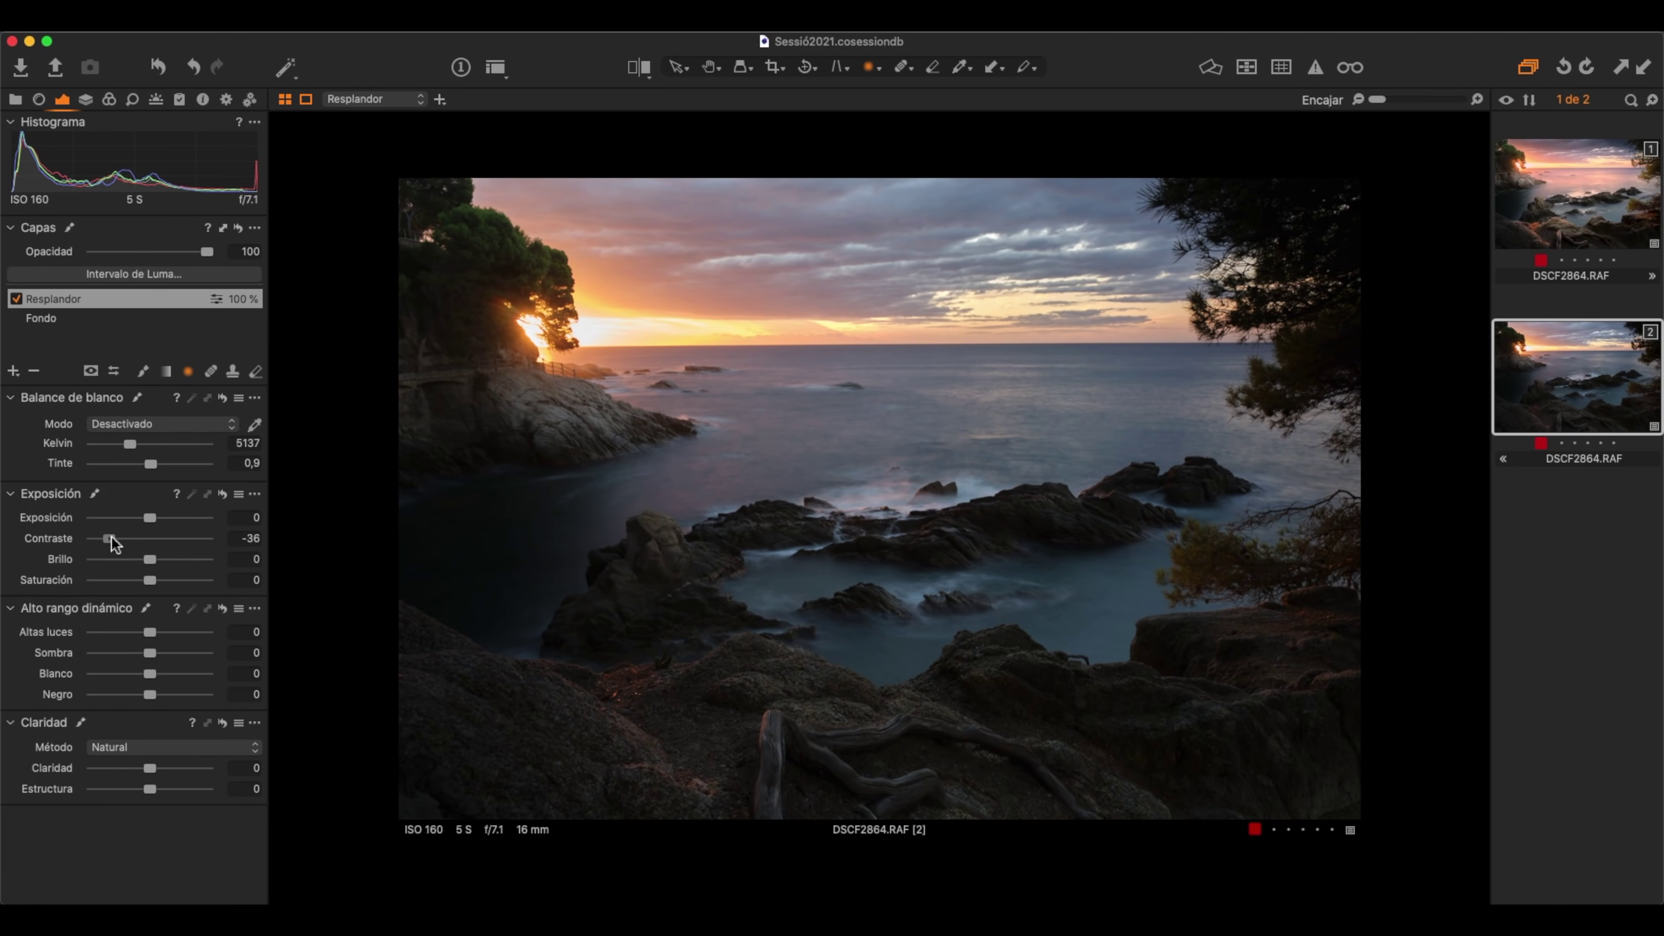
{"action": "left_click_drag", "start_coordinate": [119, 536], "coordinate": [177, 560]}
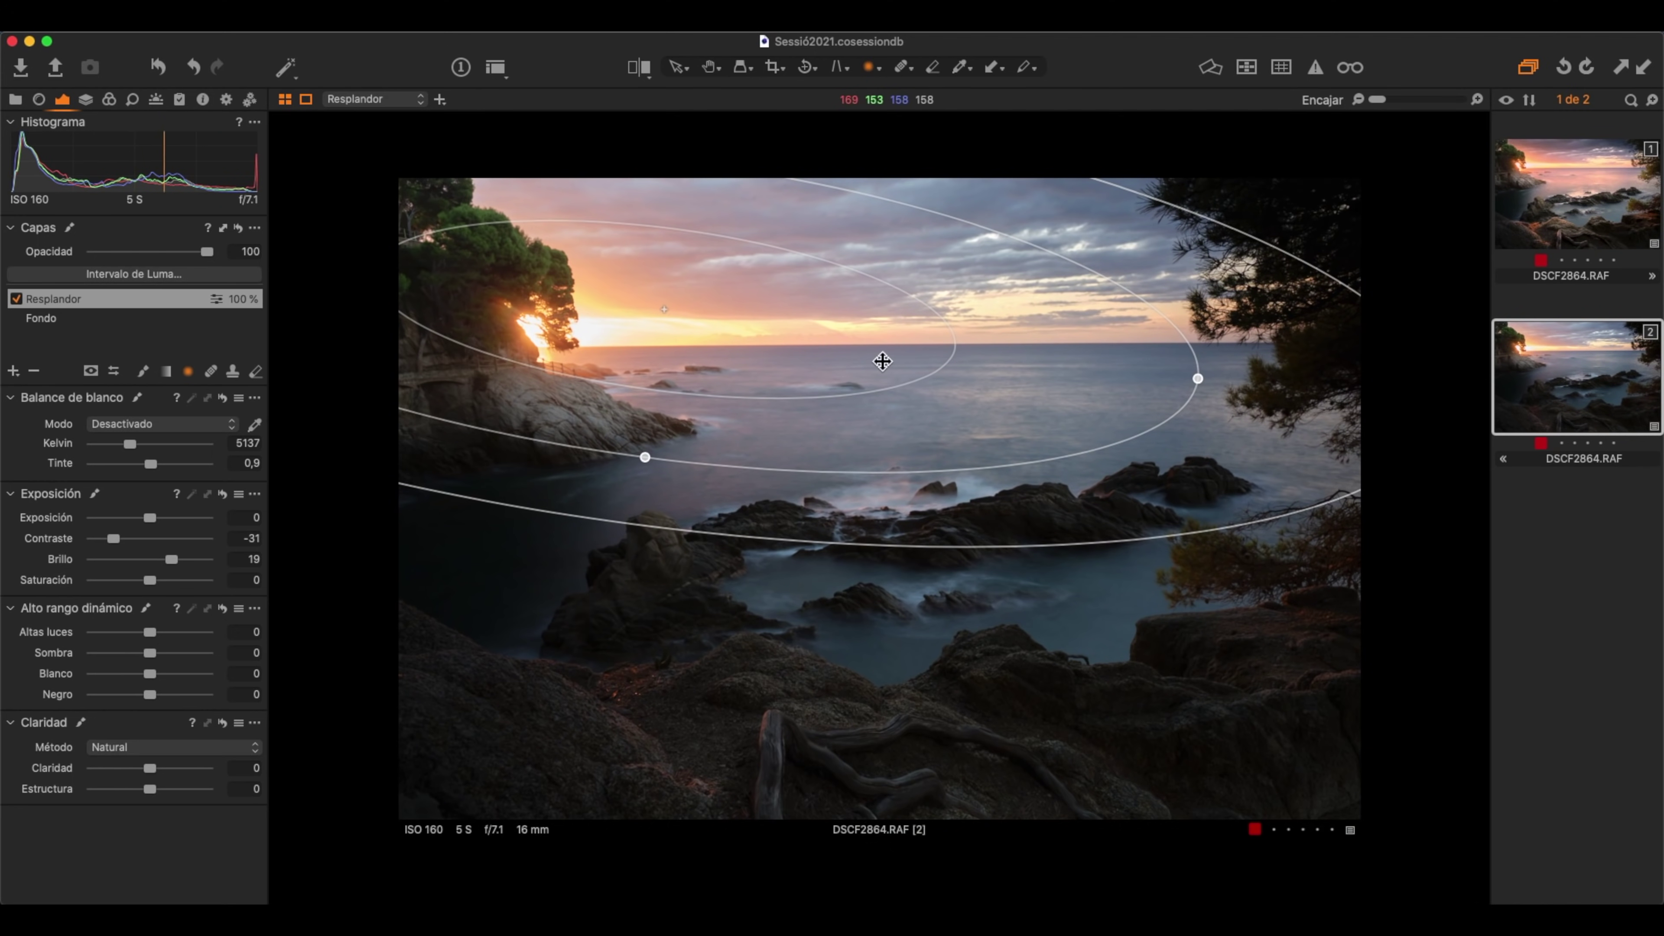
- Tint the highlights of the Resplandor layer towards red with the colour balance wheel
{"action": "left_click", "coordinate": [109, 99]}
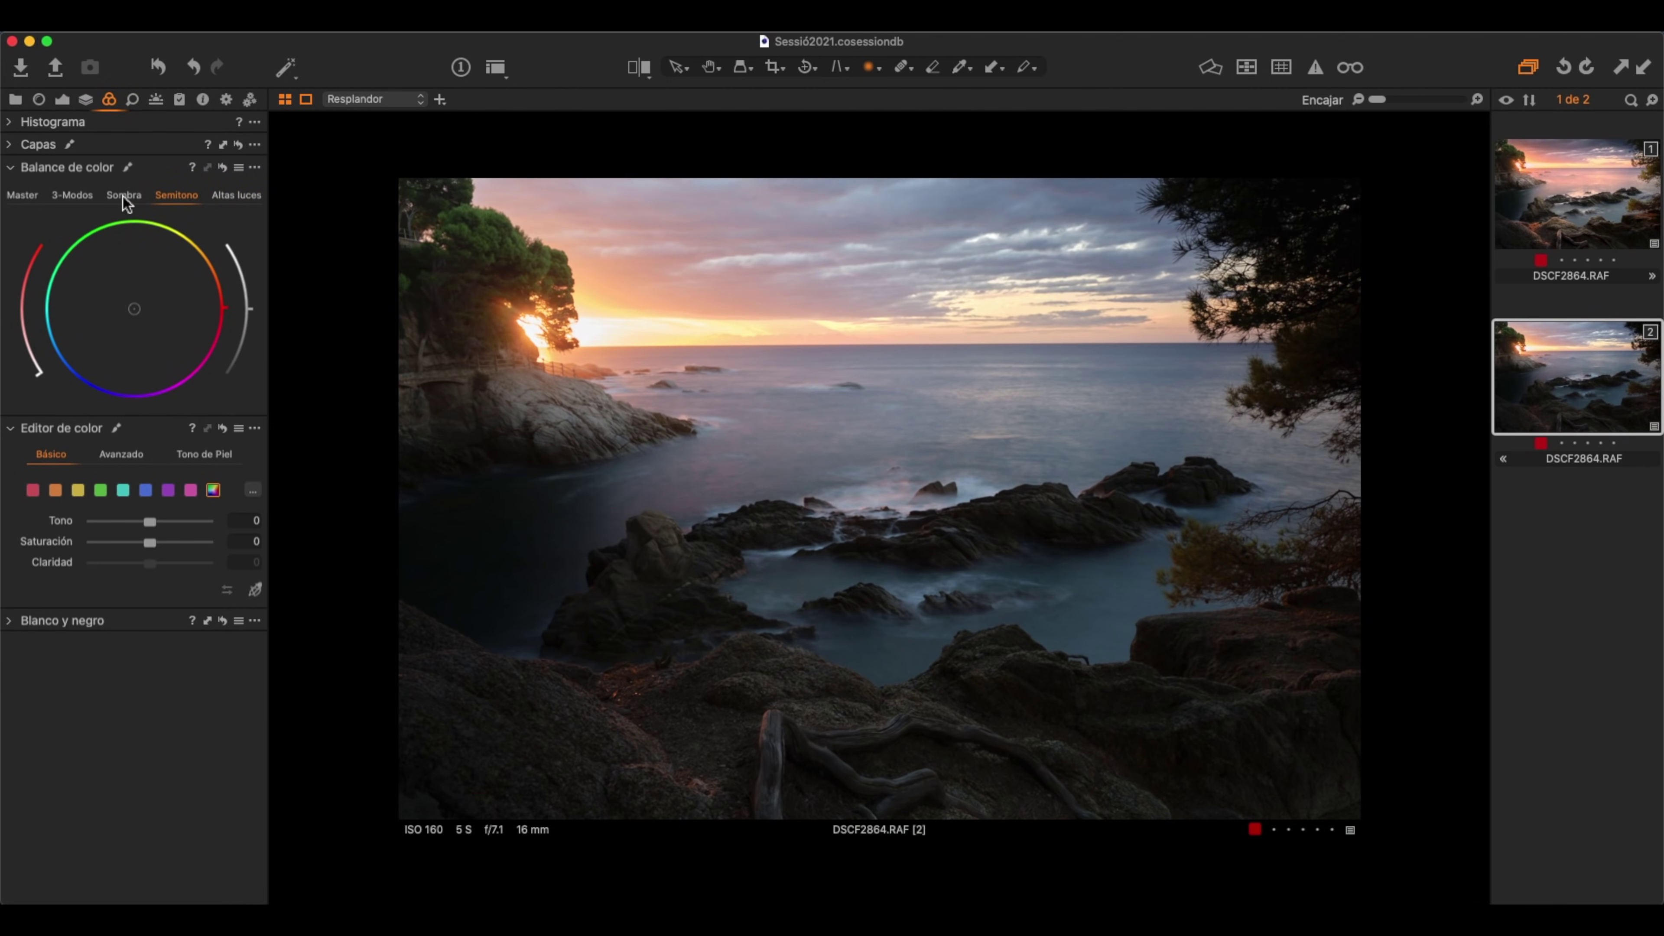
{"action": "left_click", "coordinate": [175, 195]}
{"action": "left_click", "coordinate": [246, 195]}
{"action": "left_click_drag", "start_coordinate": [146, 313], "coordinate": [191, 303]}
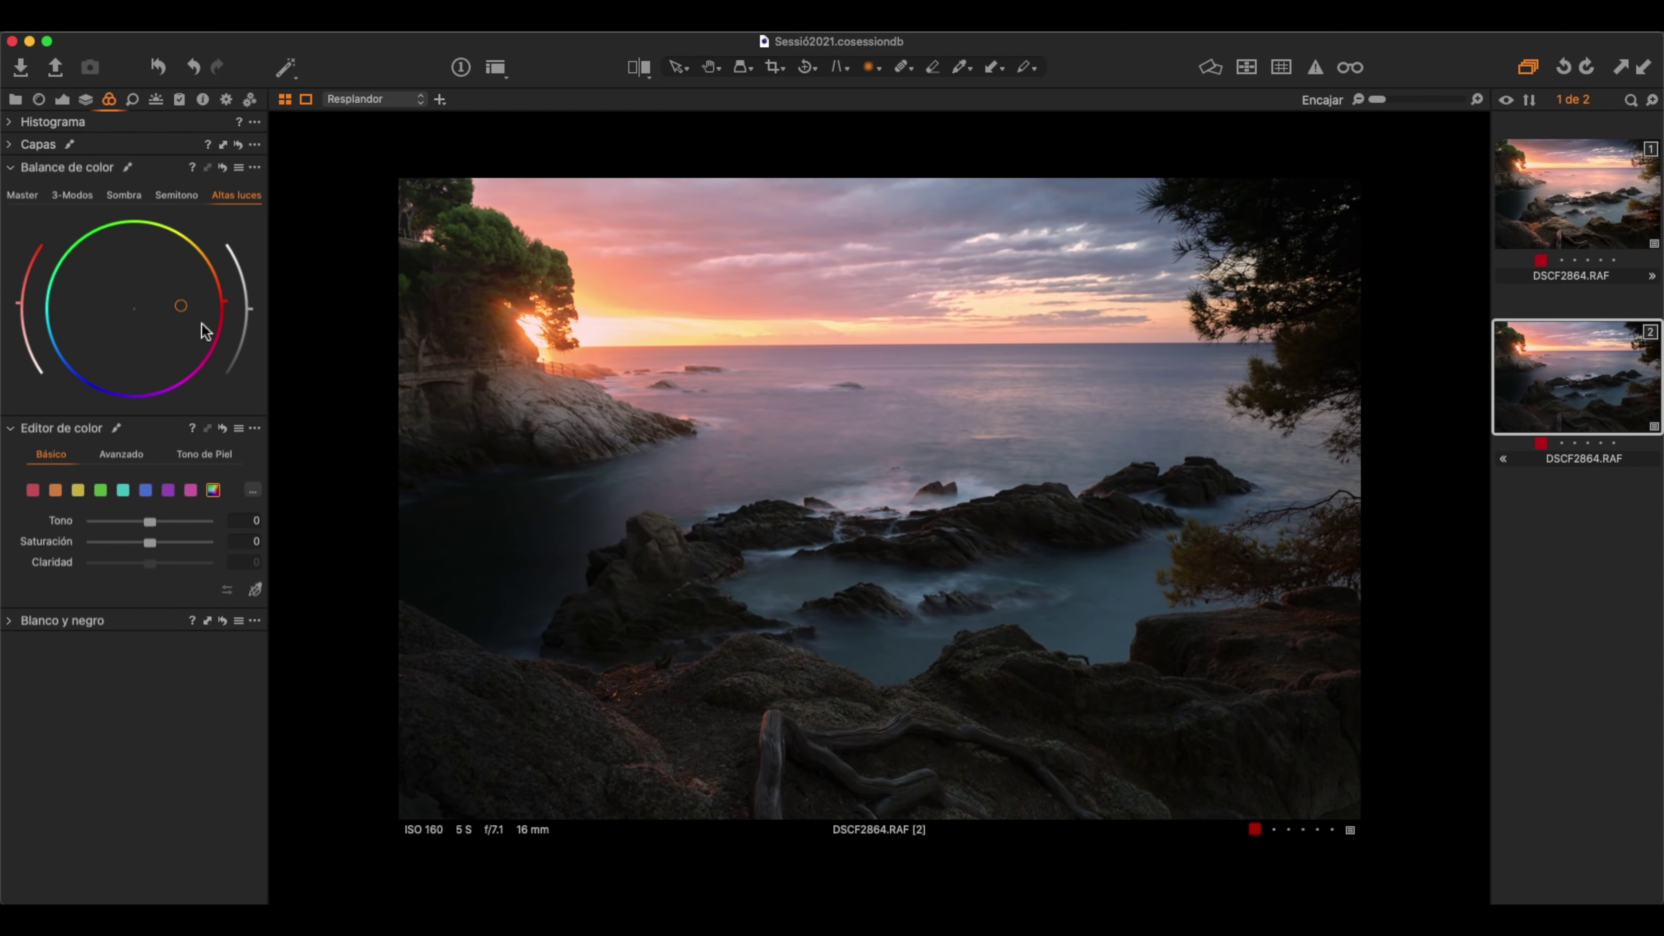
- Compare the photo with and without the Resplandor layer, leaving the layer enabled
{"action": "left_click", "coordinate": [64, 99]}
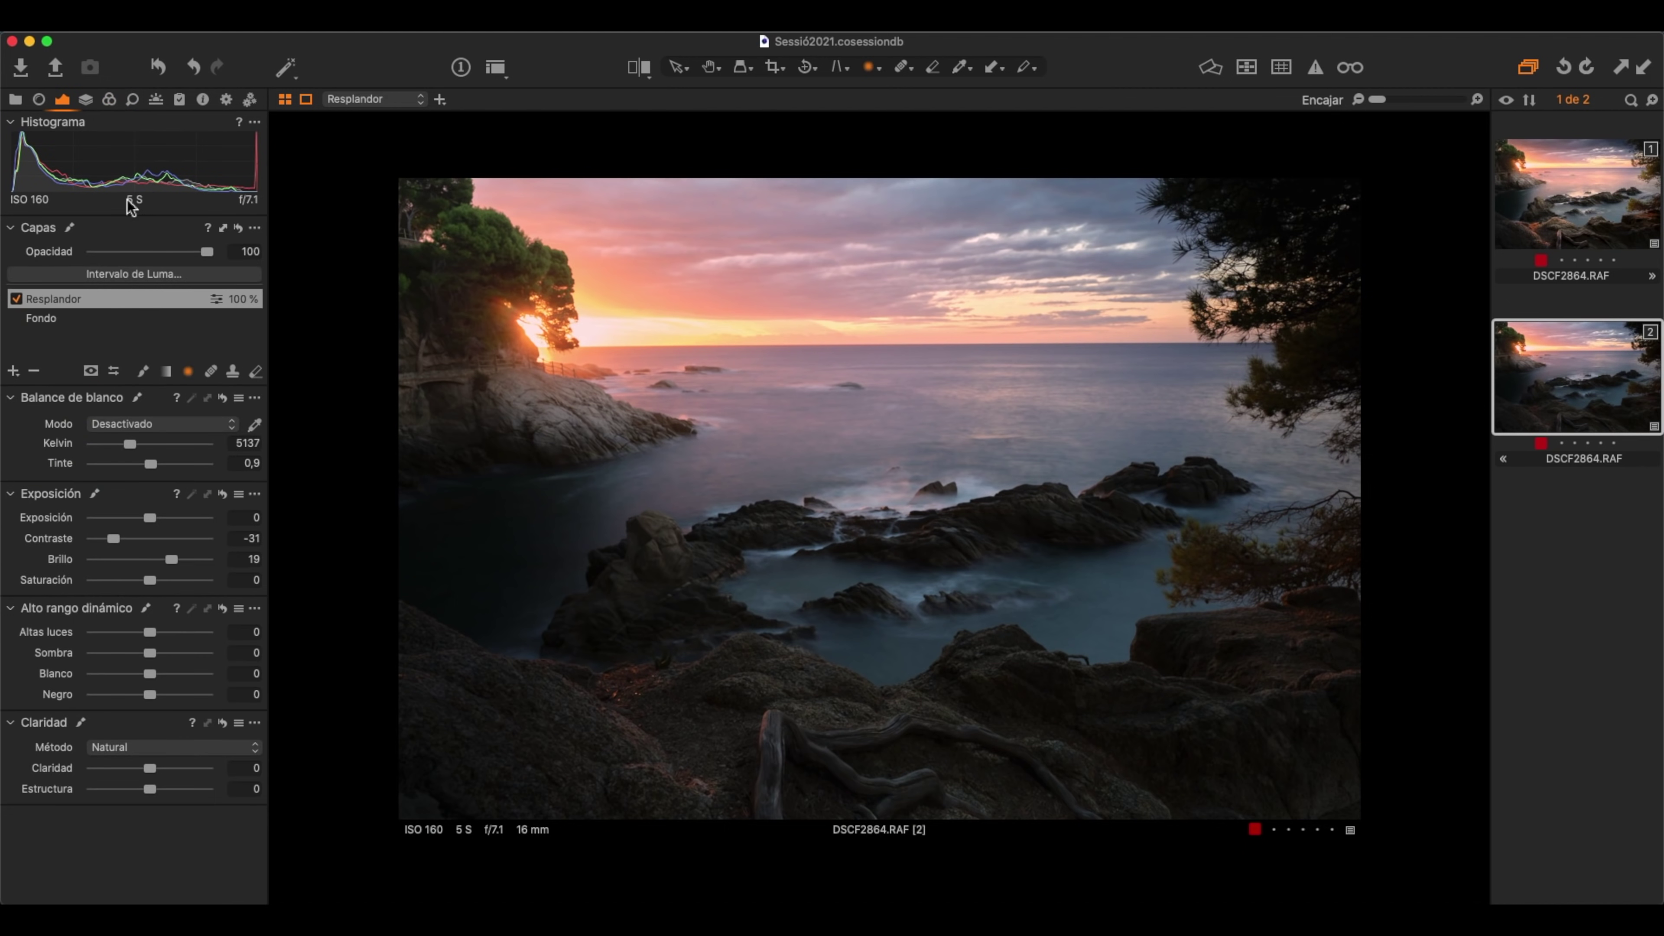
{"action": "left_click", "coordinate": [15, 299]}
{"action": "left_click", "coordinate": [16, 299]}
{"action": "left_click", "coordinate": [16, 299]}
{"action": "left_click", "coordinate": [15, 299]}
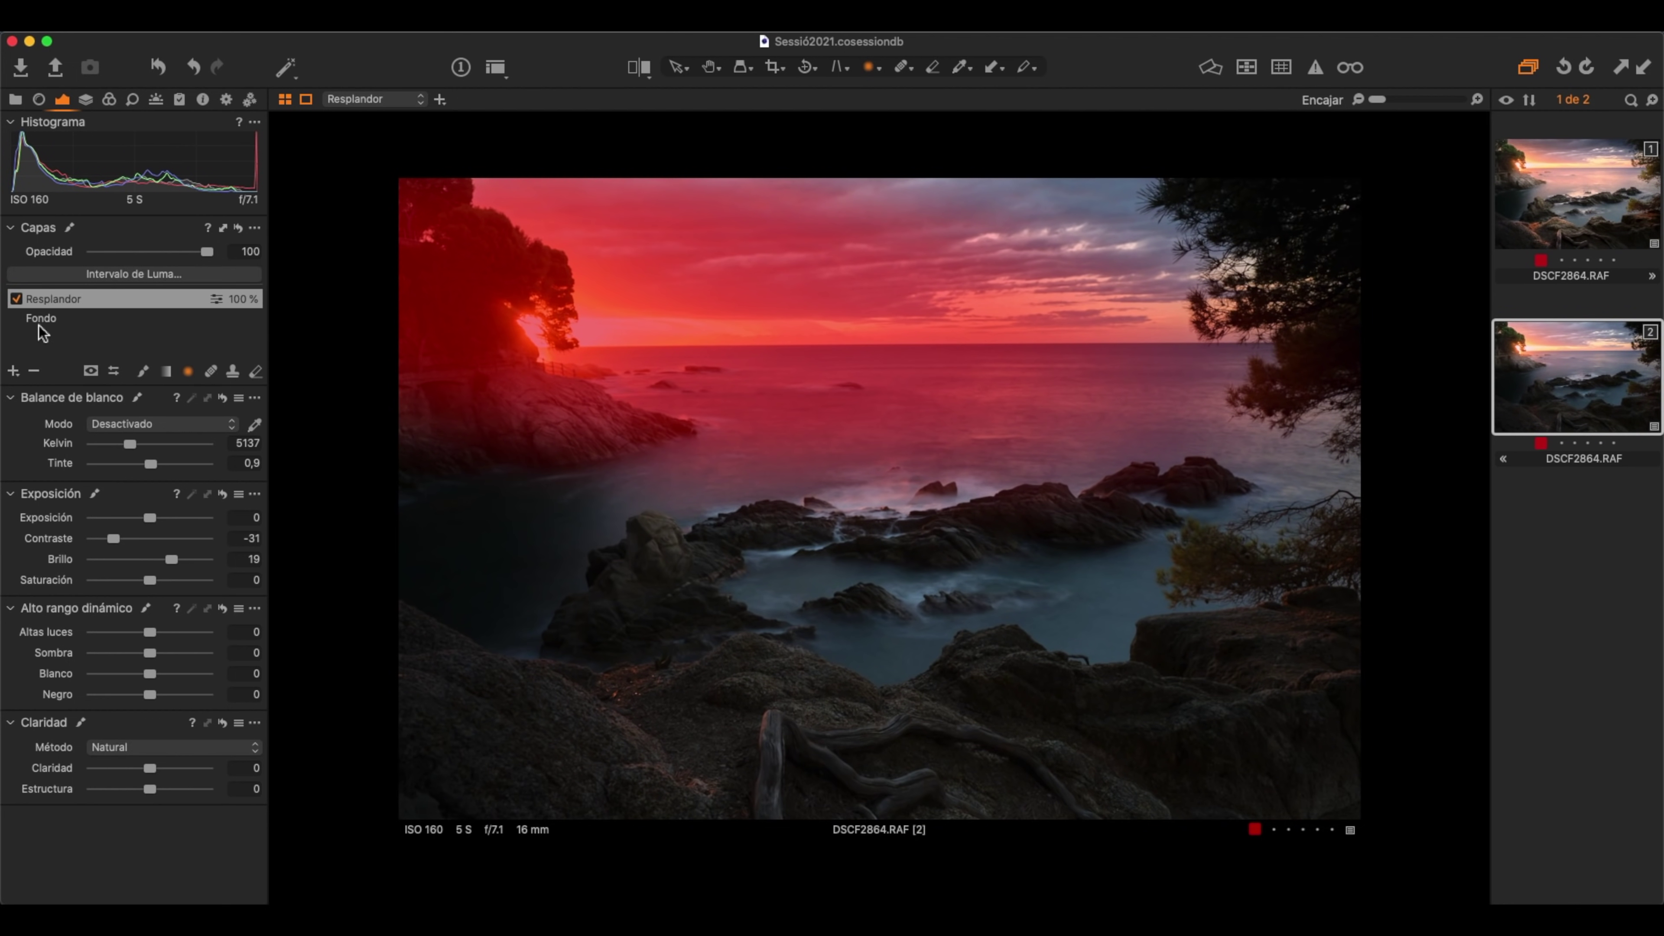
- Add another adjustment layer and name it Resplandor rocas centrales
{"action": "left_click", "coordinate": [13, 371]}
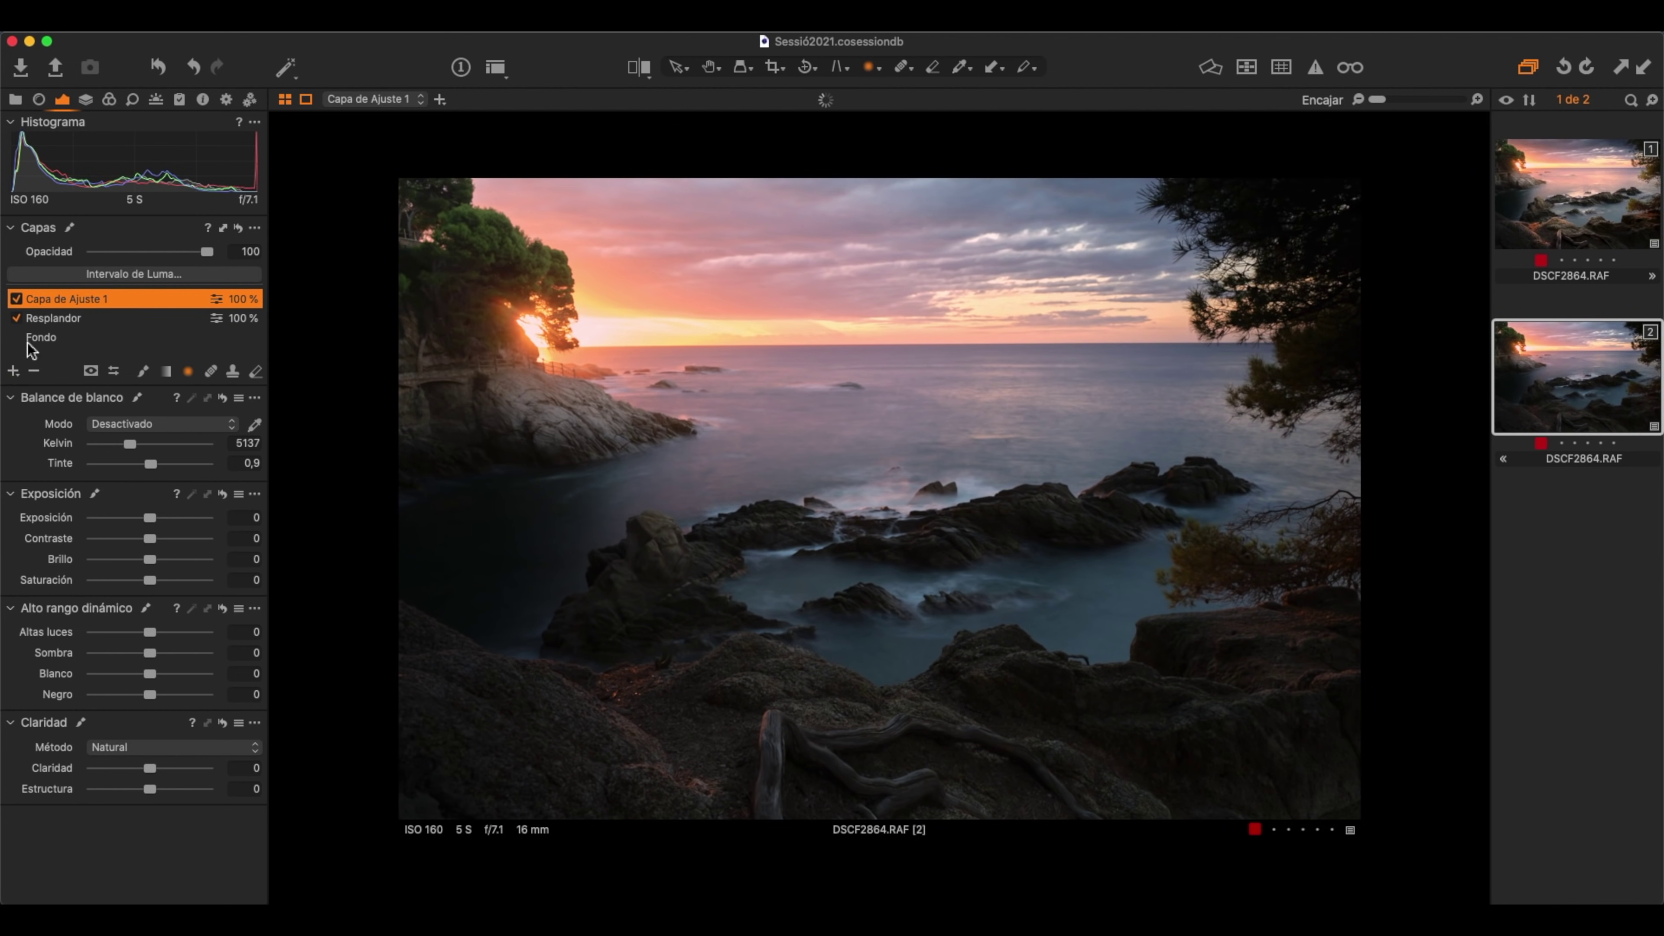
{"action": "double_click", "coordinate": [56, 298]}
{"action": "type", "text": "Resplandor rocas"}
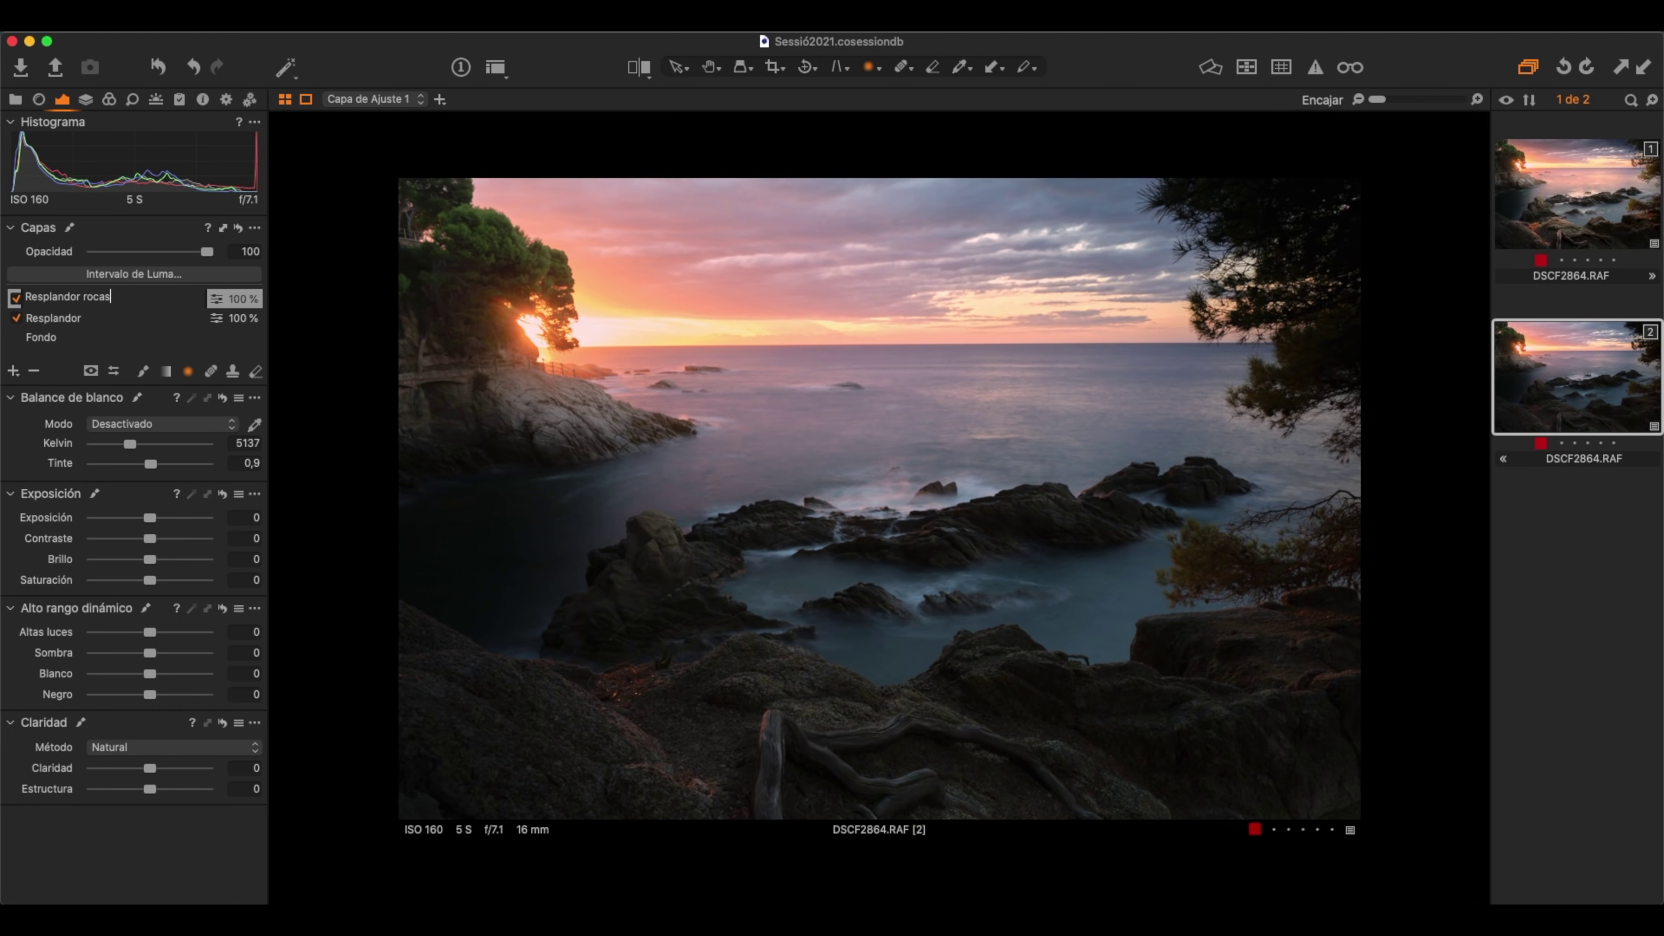
{"action": "type", "text": " centrales"}
{"action": "key", "text": "Return"}
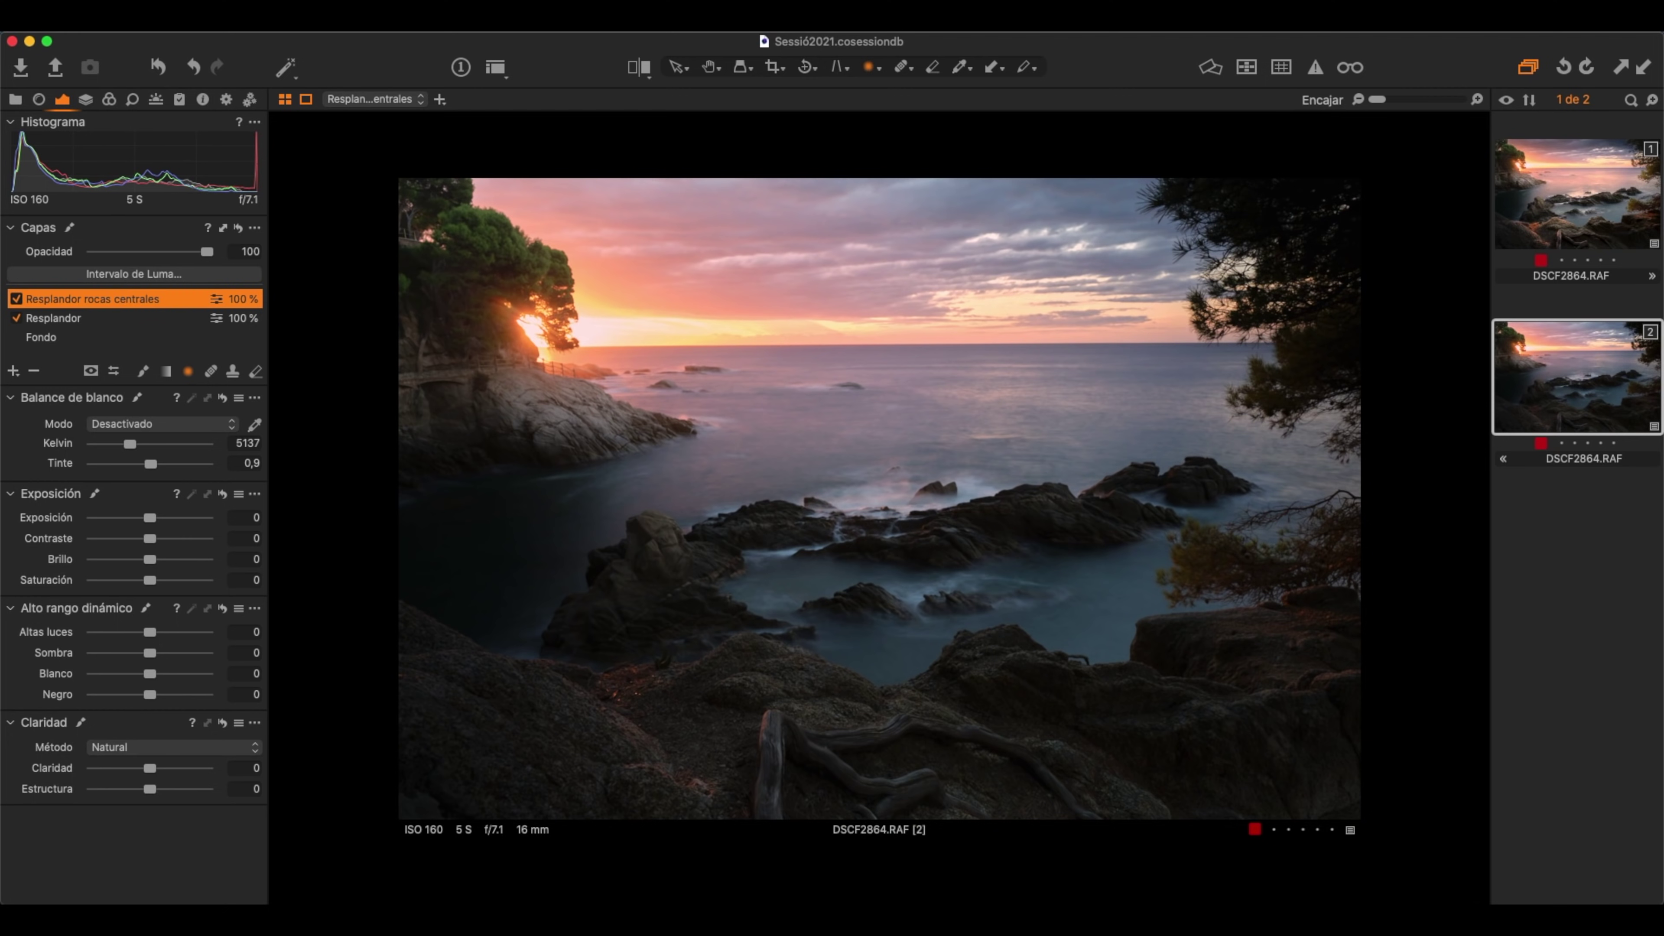
- Draw a wide, slightly tilted radial mask over the central rocks and water, and compare it with the first variant's mask
{"action": "mouse_move", "coordinate": [718, 519]}
{"action": "left_mouse_down"}
{"action": "mouse_move", "coordinate": [1103, 602]}
{"action": "mouse_move", "coordinate": [1177, 434]}
{"action": "mouse_move", "coordinate": [1167, 390]}
{"action": "left_mouse_up"}
{"action": "left_click_drag", "start_coordinate": [739, 709], "coordinate": [736, 682]}
{"action": "left_click_drag", "start_coordinate": [750, 557], "coordinate": [824, 583]}
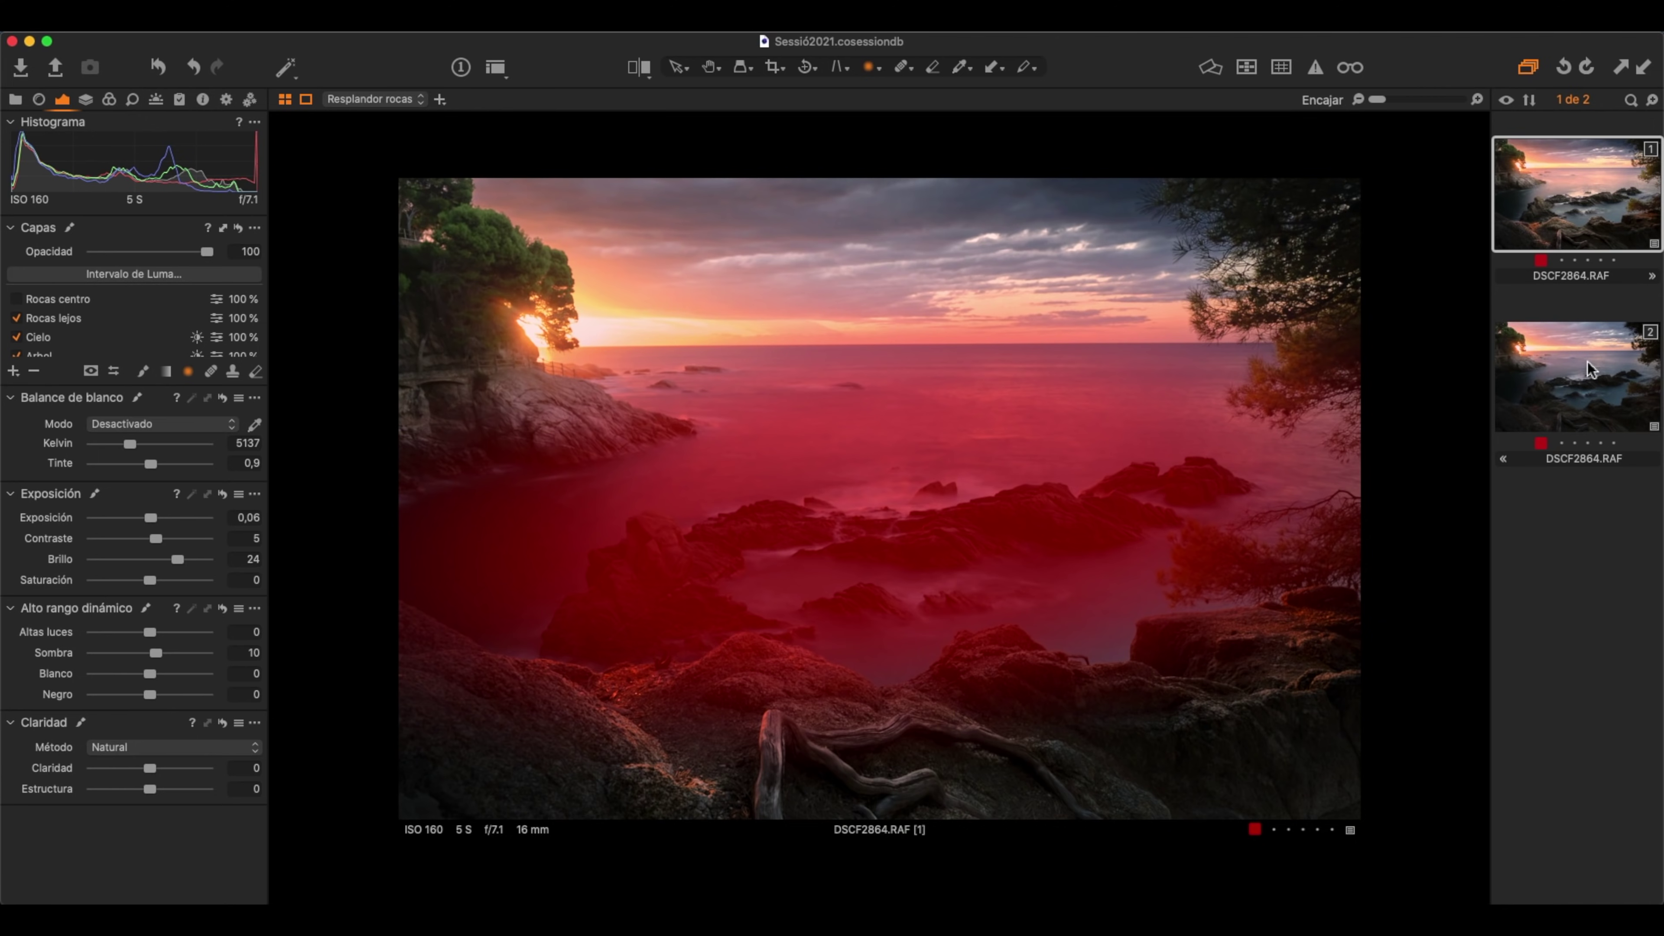
{"action": "left_click", "coordinate": [1588, 361]}
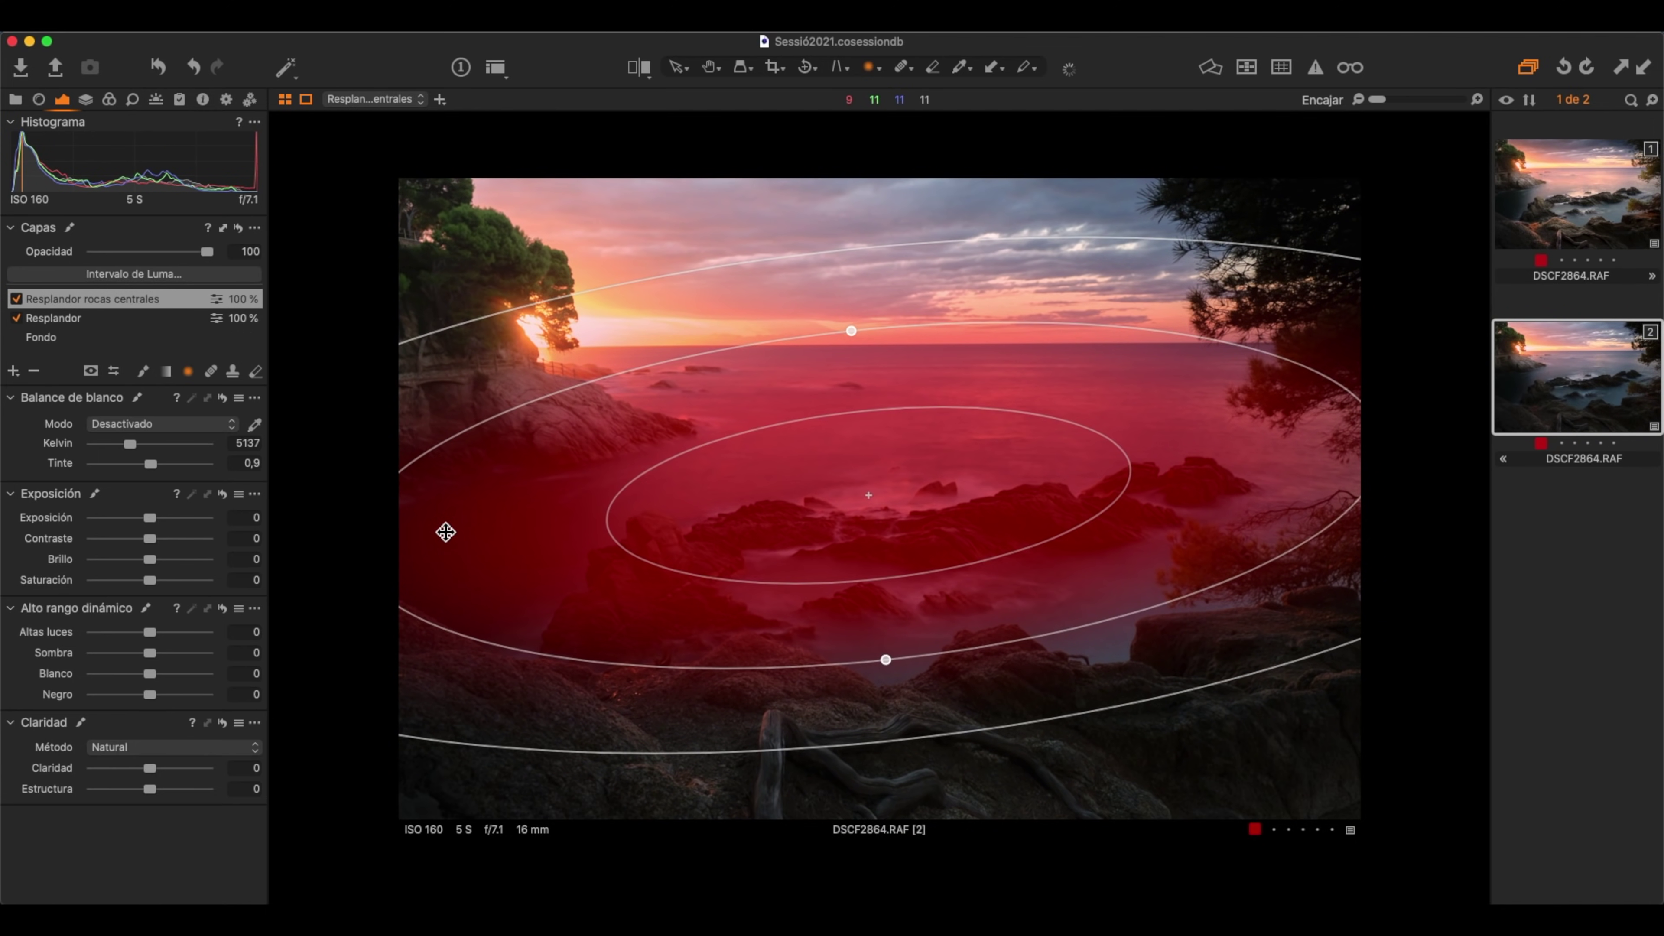
- Set the central rocks layer's brightness to 23, contrast to 9 and shadows to 35, and pull its radial mask down off the sky
{"action": "mouse_move", "coordinate": [152, 559]}
{"action": "left_mouse_down"}
{"action": "mouse_move", "coordinate": [184, 559]}
{"action": "mouse_move", "coordinate": [160, 540]}
{"action": "left_mouse_up"}
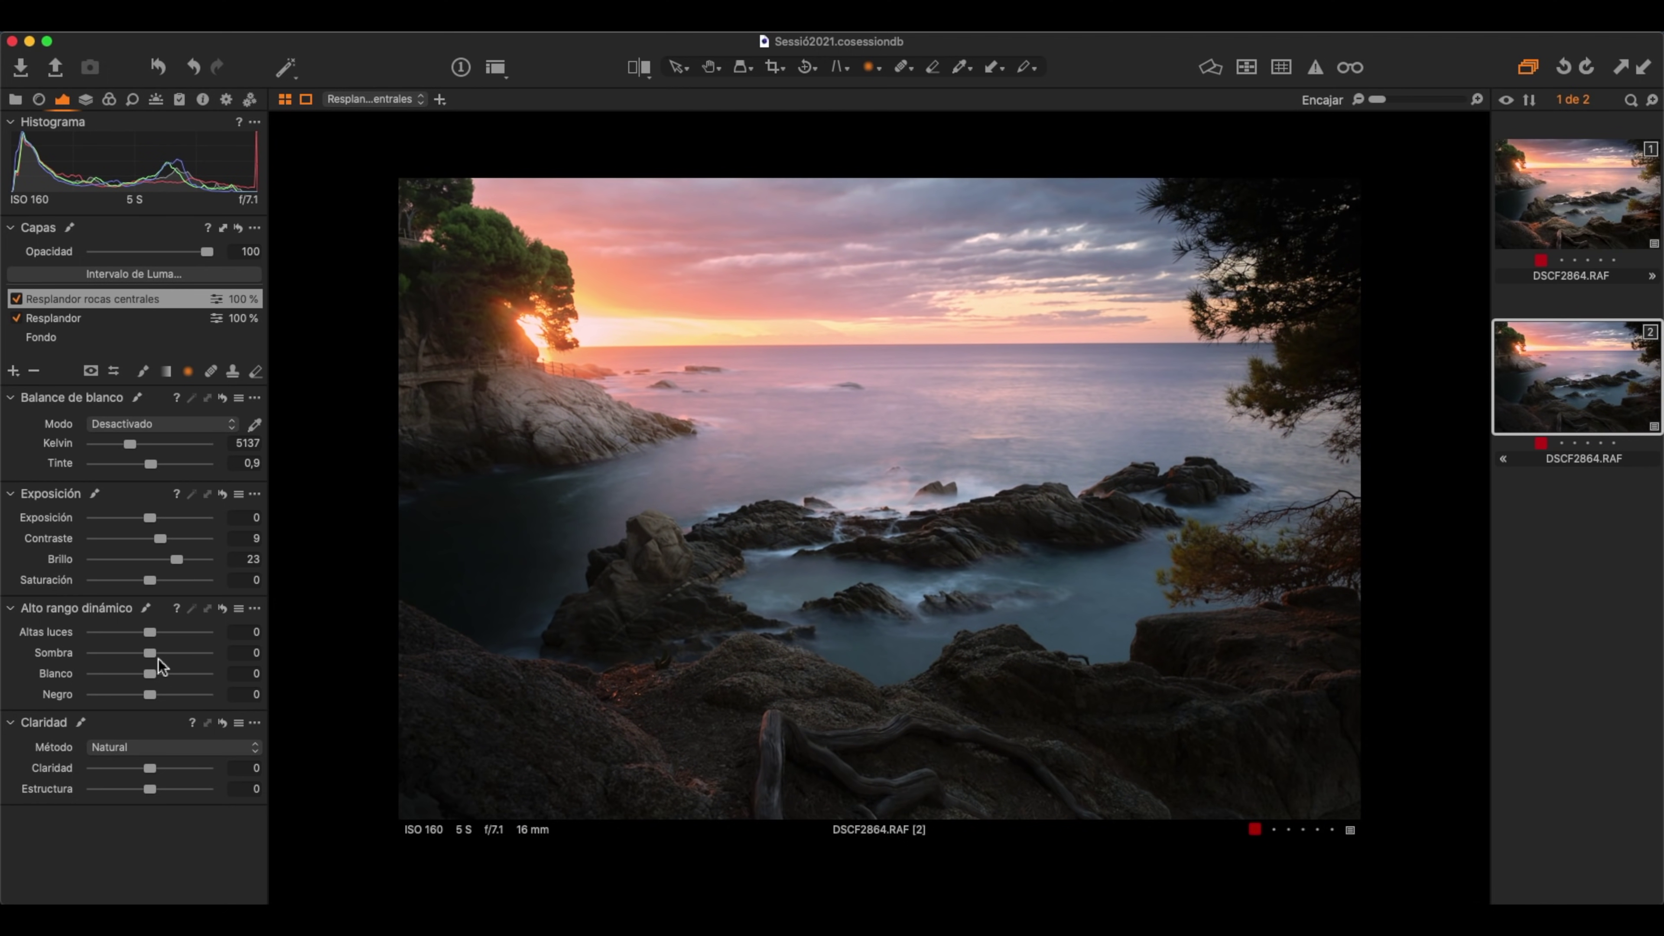
{"action": "left_click_drag", "start_coordinate": [151, 651], "coordinate": [174, 645]}
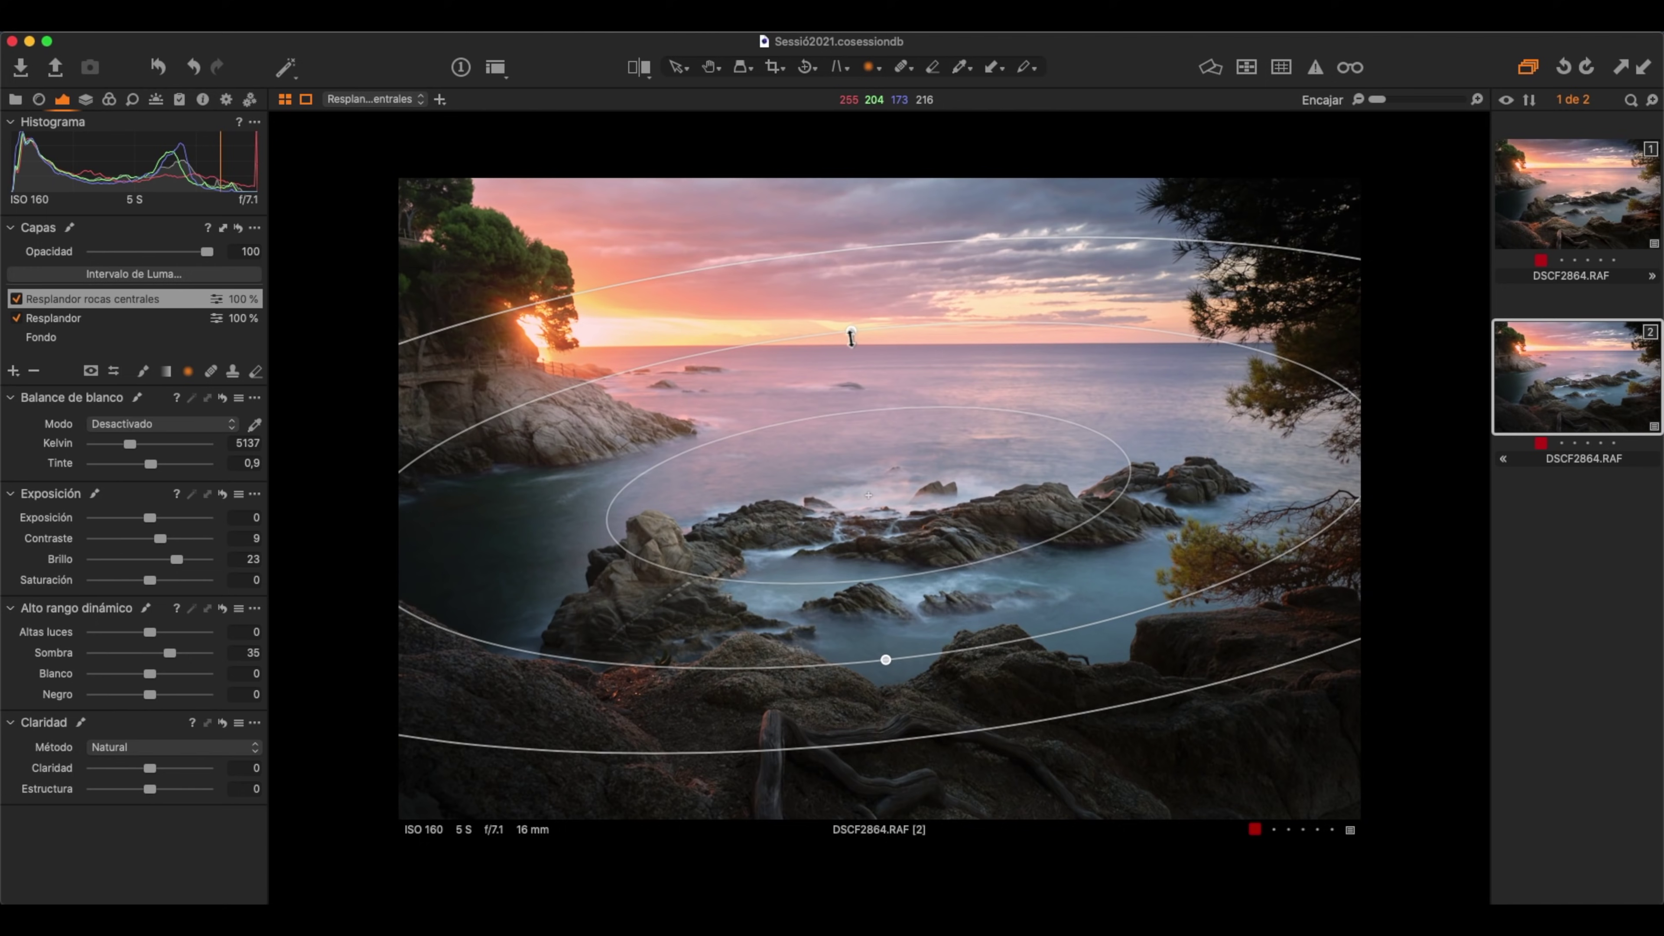
{"action": "left_click_drag", "start_coordinate": [852, 335], "coordinate": [851, 362]}
{"action": "left_click_drag", "start_coordinate": [884, 486], "coordinate": [889, 513]}
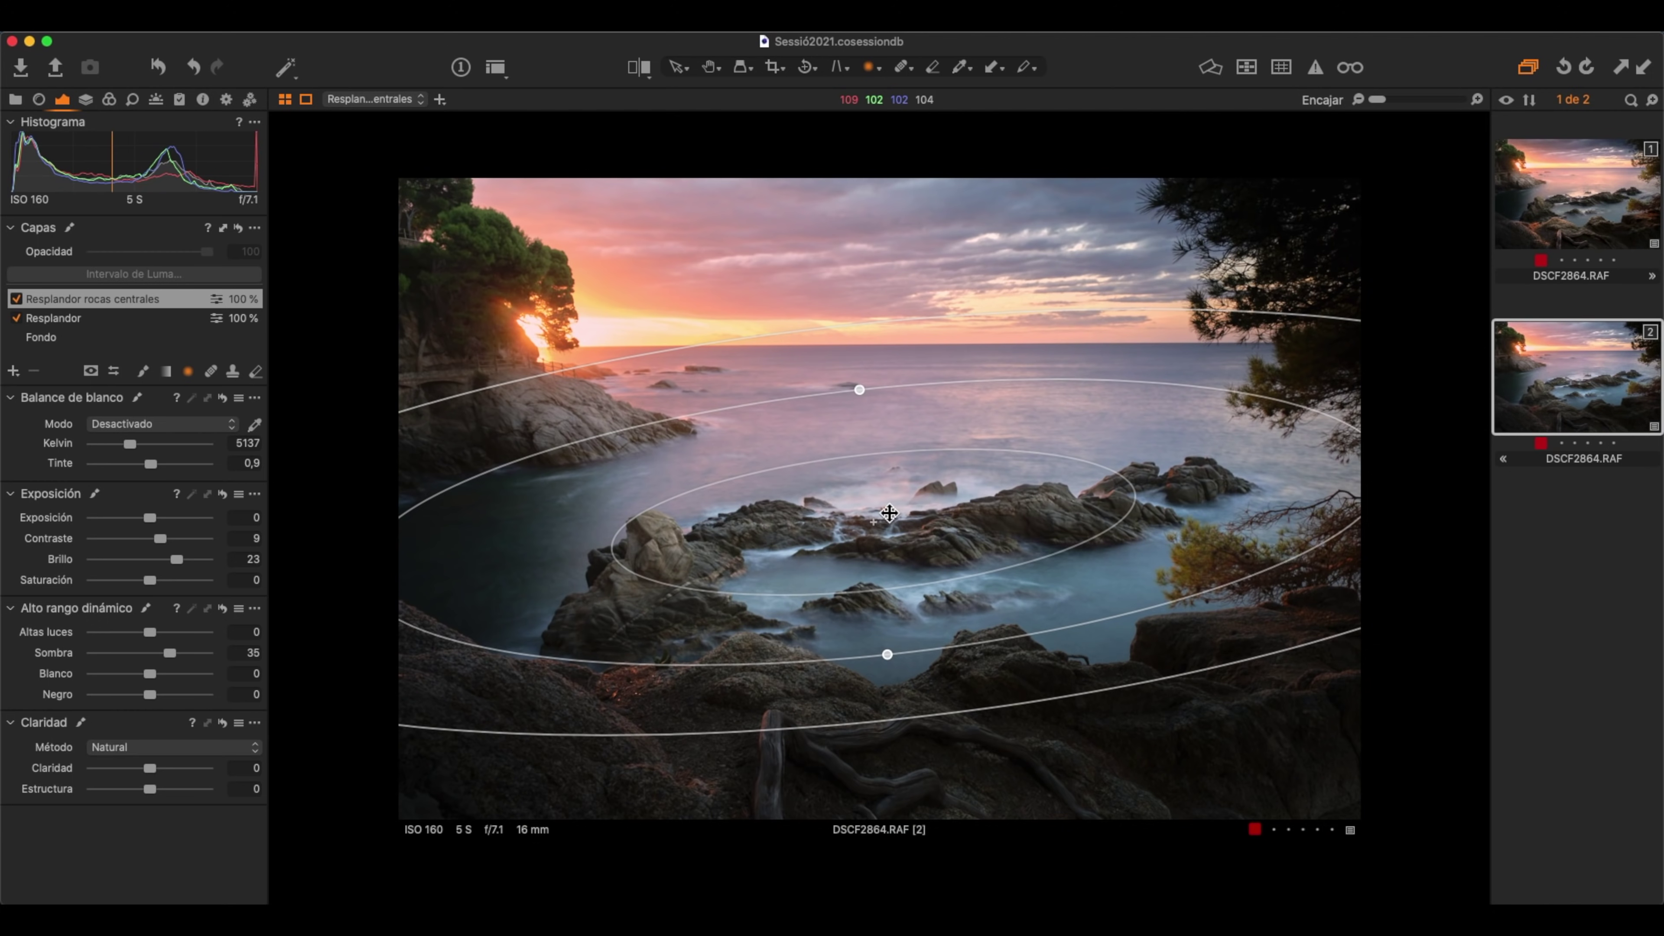
- Compare the photo with and without the Resplandor rocas centrales layer, leaving the layer enabled
{"action": "left_click", "coordinate": [16, 299]}
{"action": "left_click", "coordinate": [17, 299]}
{"action": "left_click", "coordinate": [16, 299]}
{"action": "left_click", "coordinate": [18, 299]}
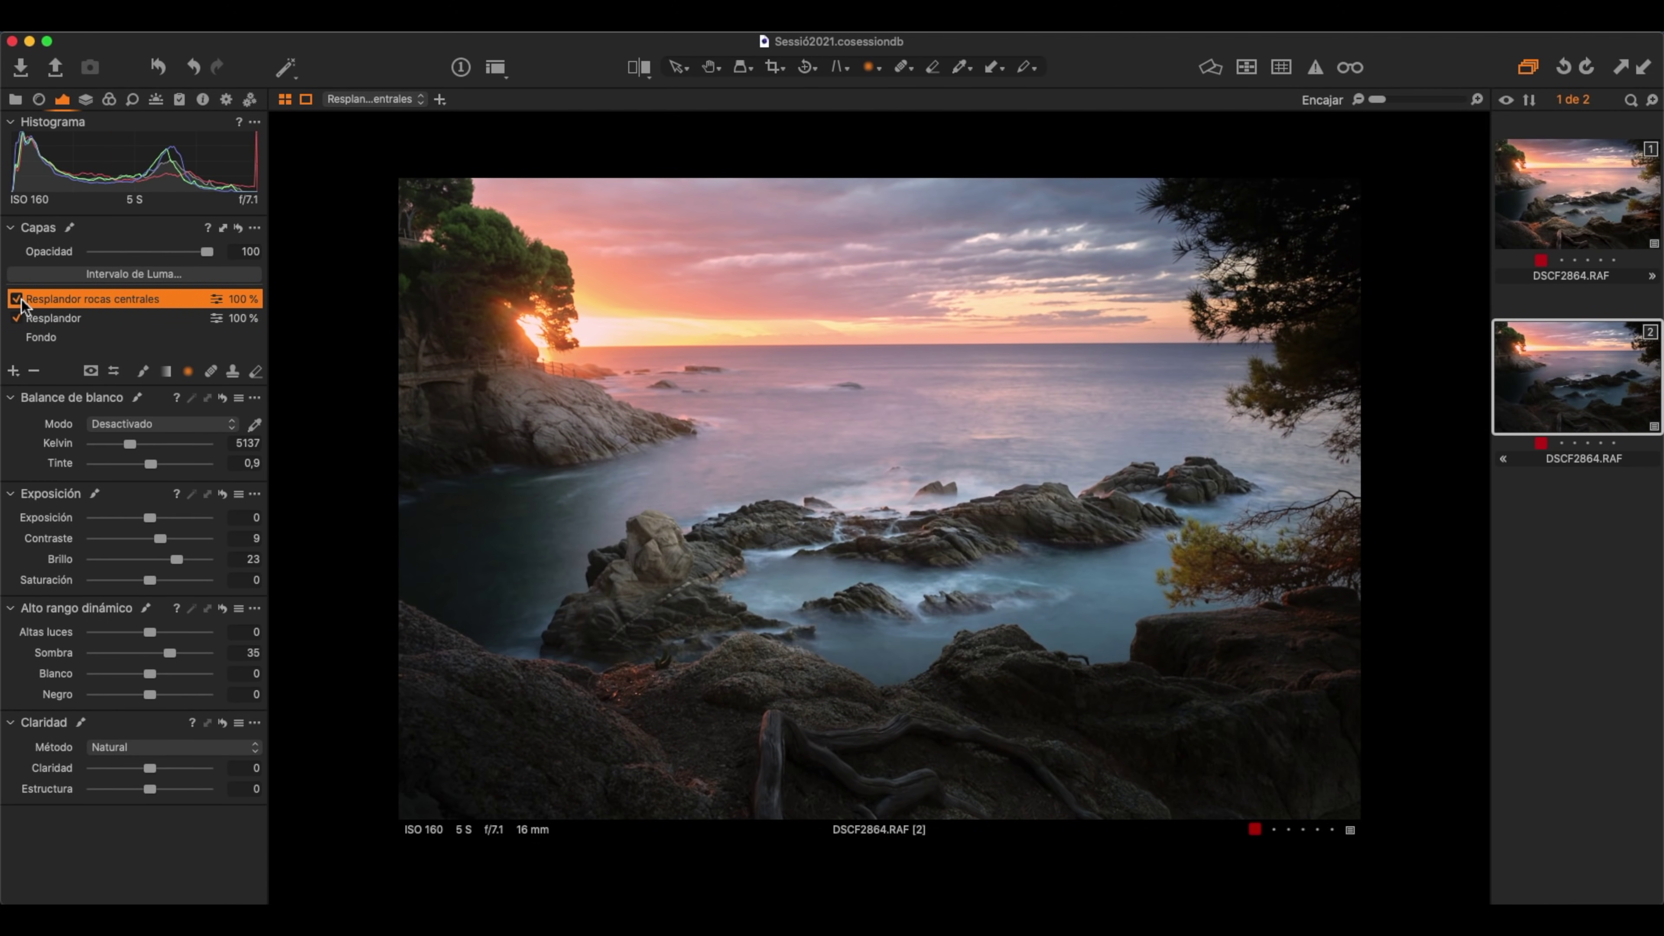
{"action": "left_click", "coordinate": [18, 299]}
{"action": "left_click", "coordinate": [17, 299]}
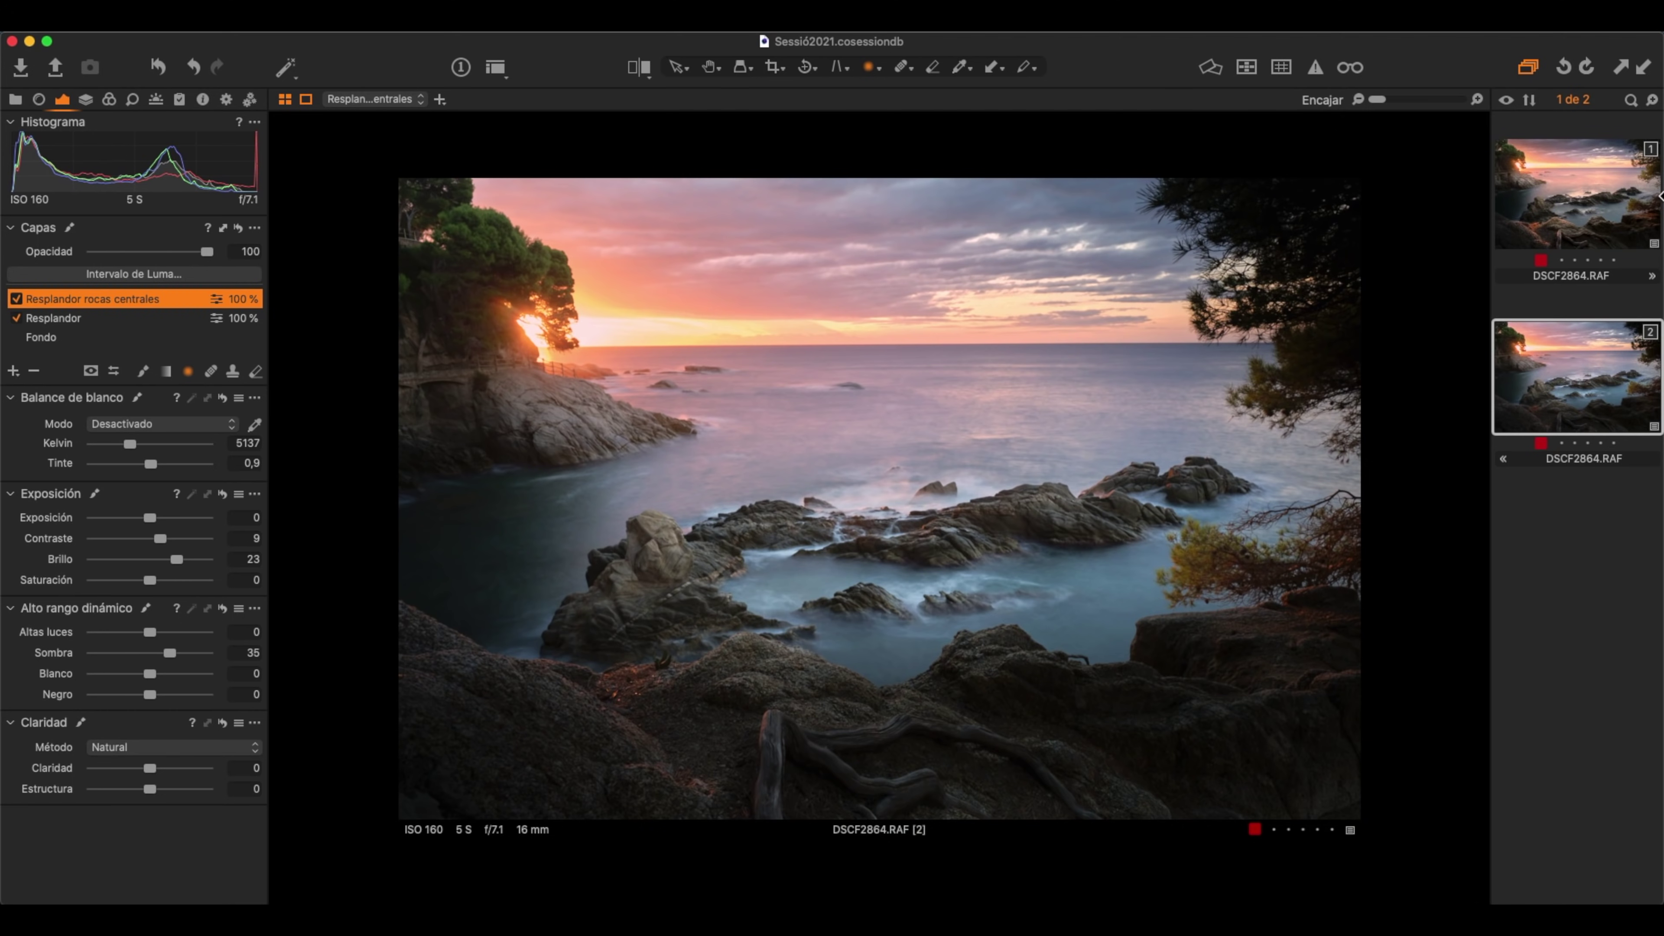
- Add a third adjustment layer and name it Rocas primer plano
{"action": "key", "text": "super+l"}
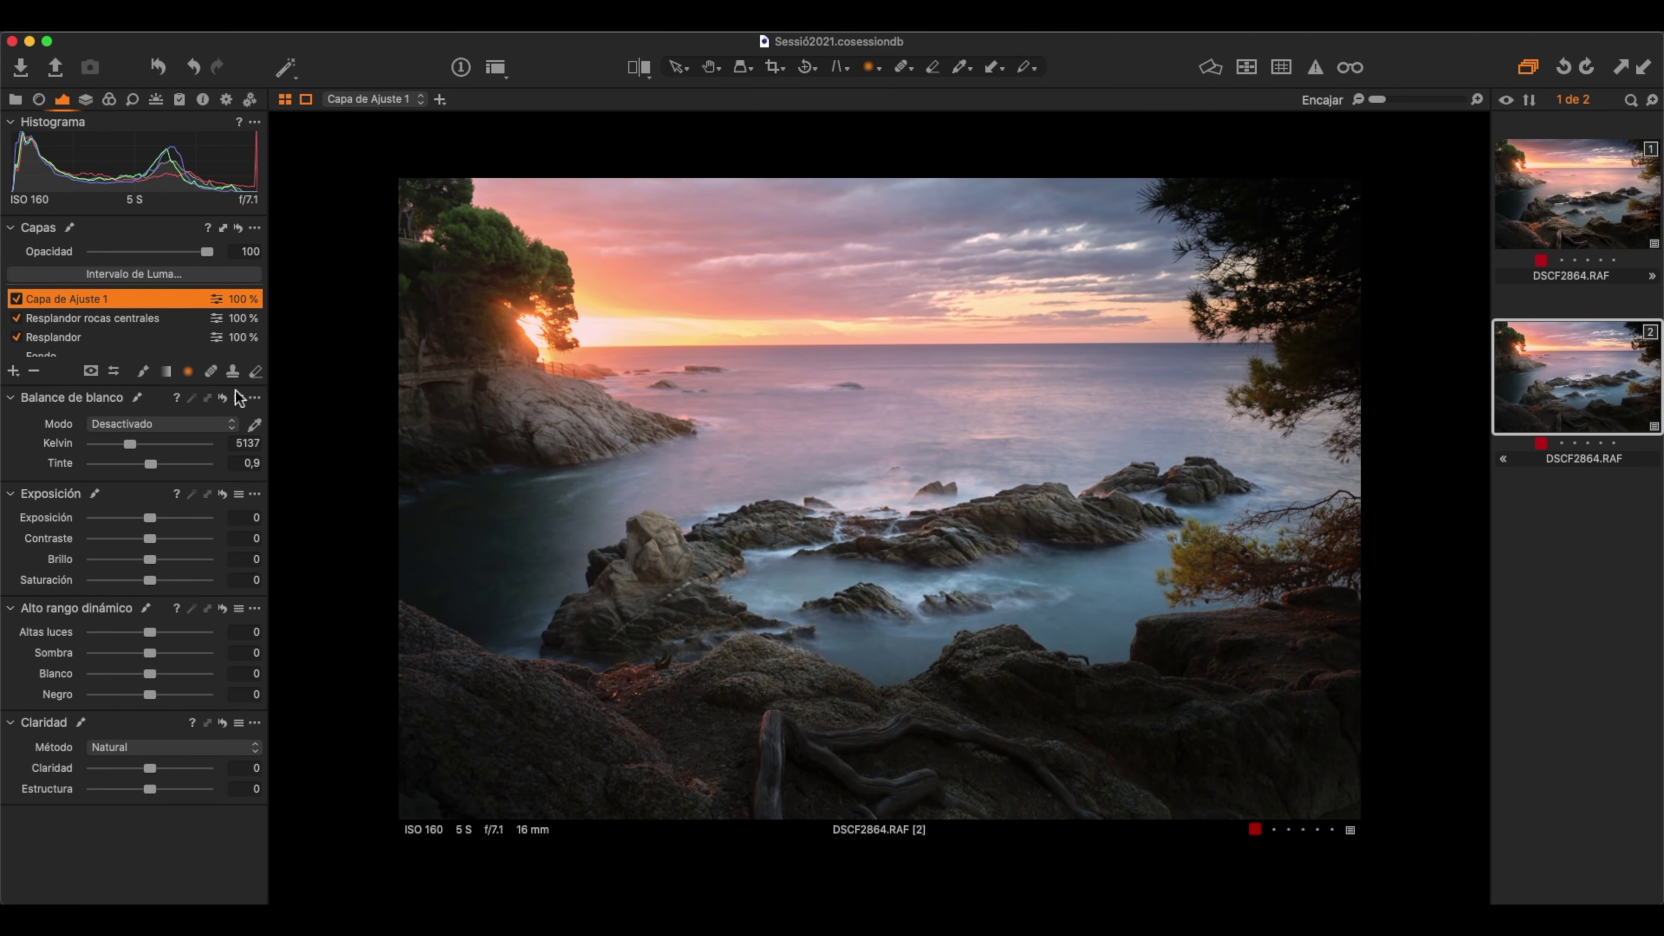
{"action": "double_click", "coordinate": [51, 303]}
{"action": "type", "text": "R"}
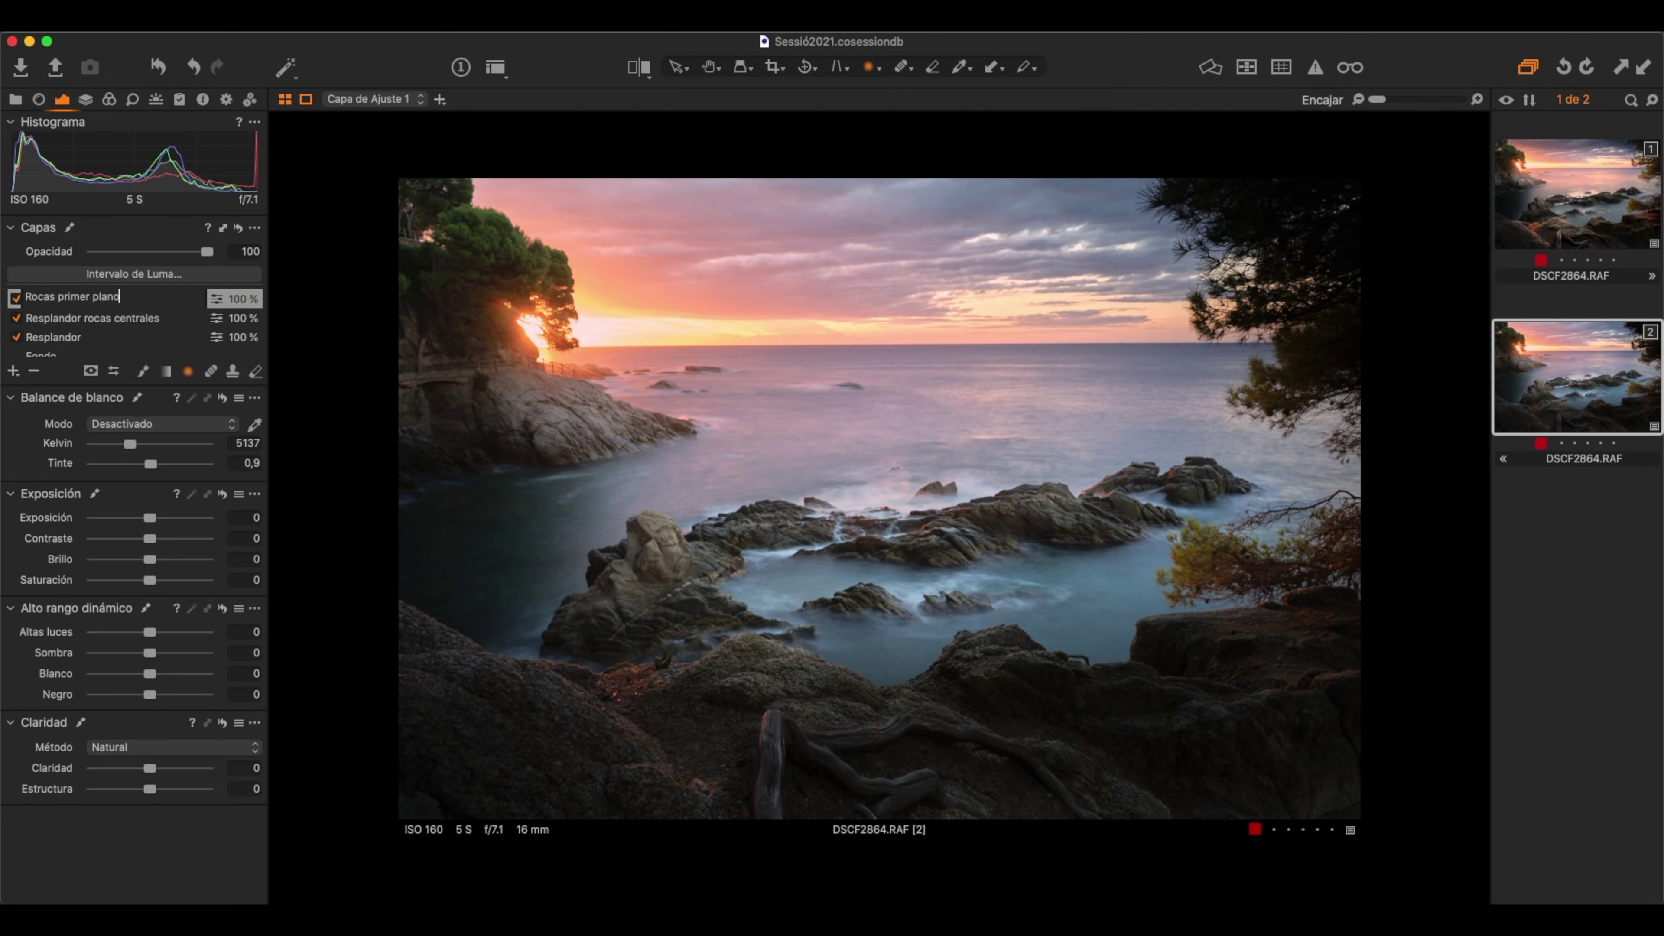
{"action": "type", "text": "ocas primer plano"}
{"action": "key", "text": "Return"}
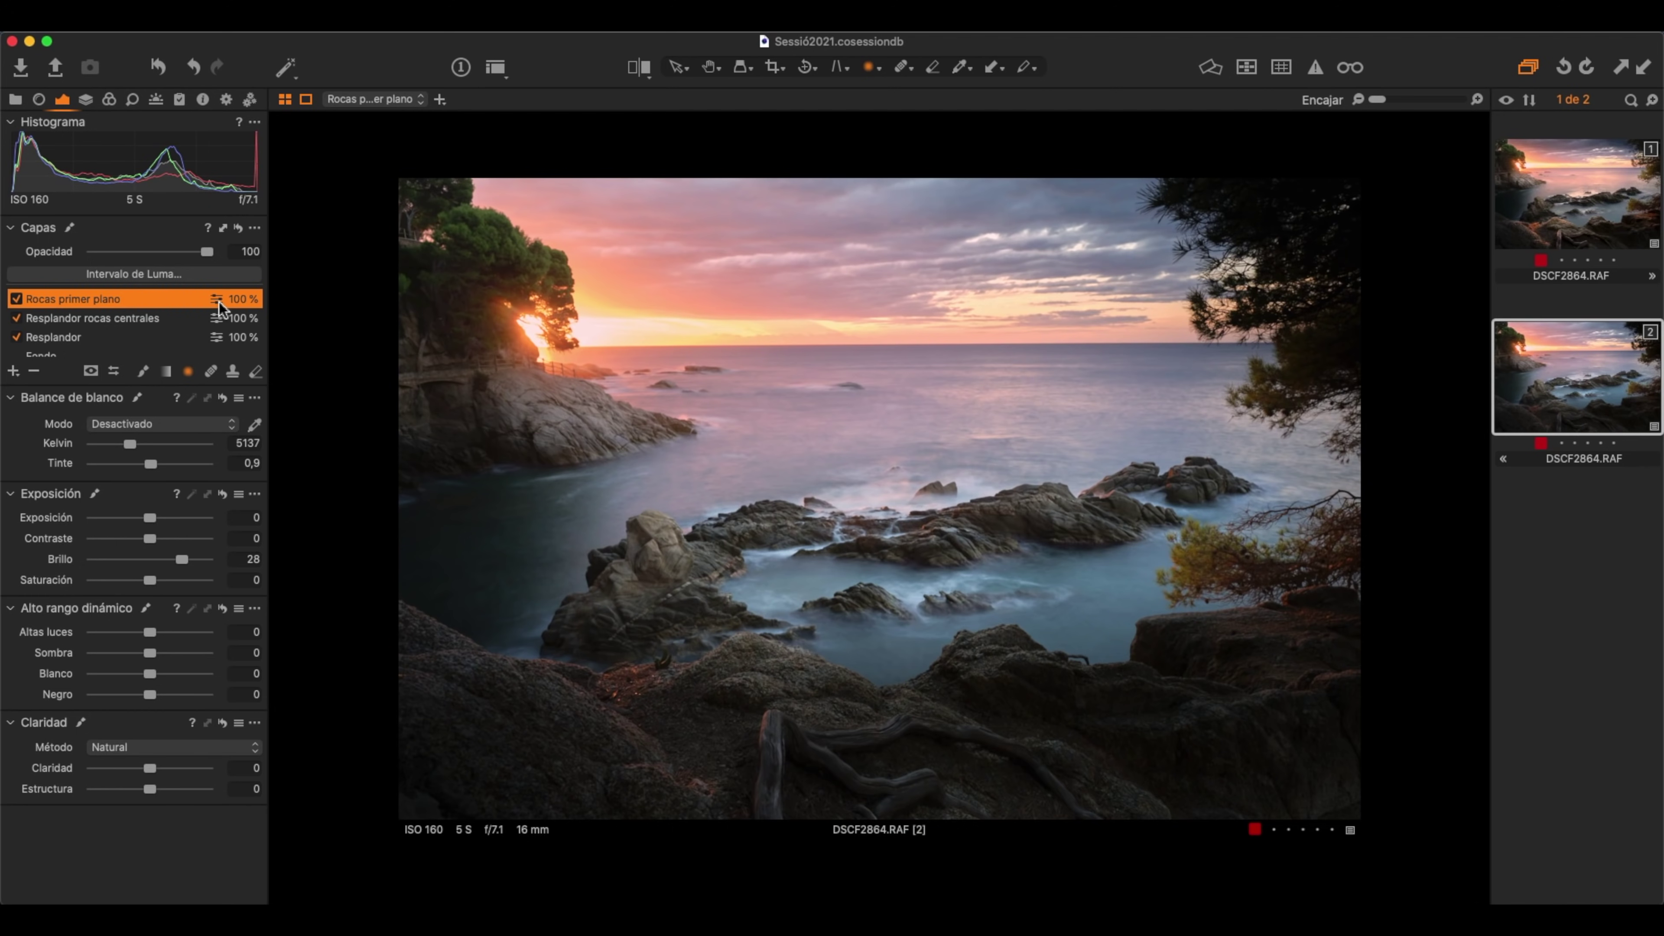
- Fill the mask of the Rocas primer plano layer and set the layer's brightness to 14
{"action": "right_click", "coordinate": [216, 300]}
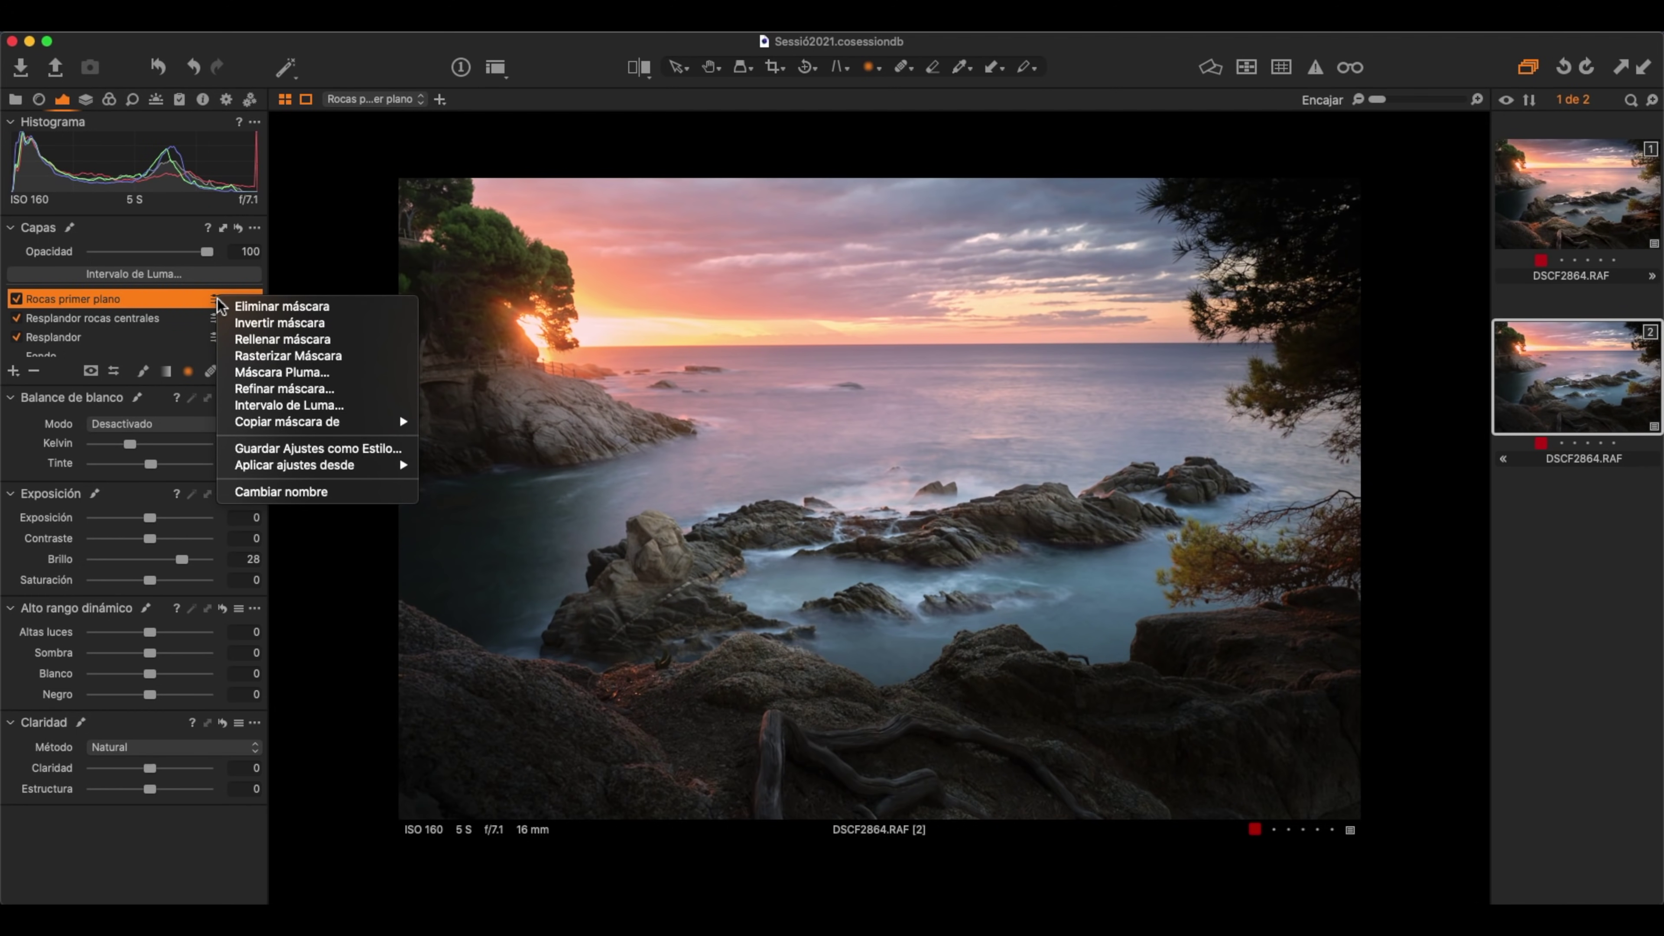
{"action": "left_click", "coordinate": [280, 341]}
{"action": "key", "text": "m"}
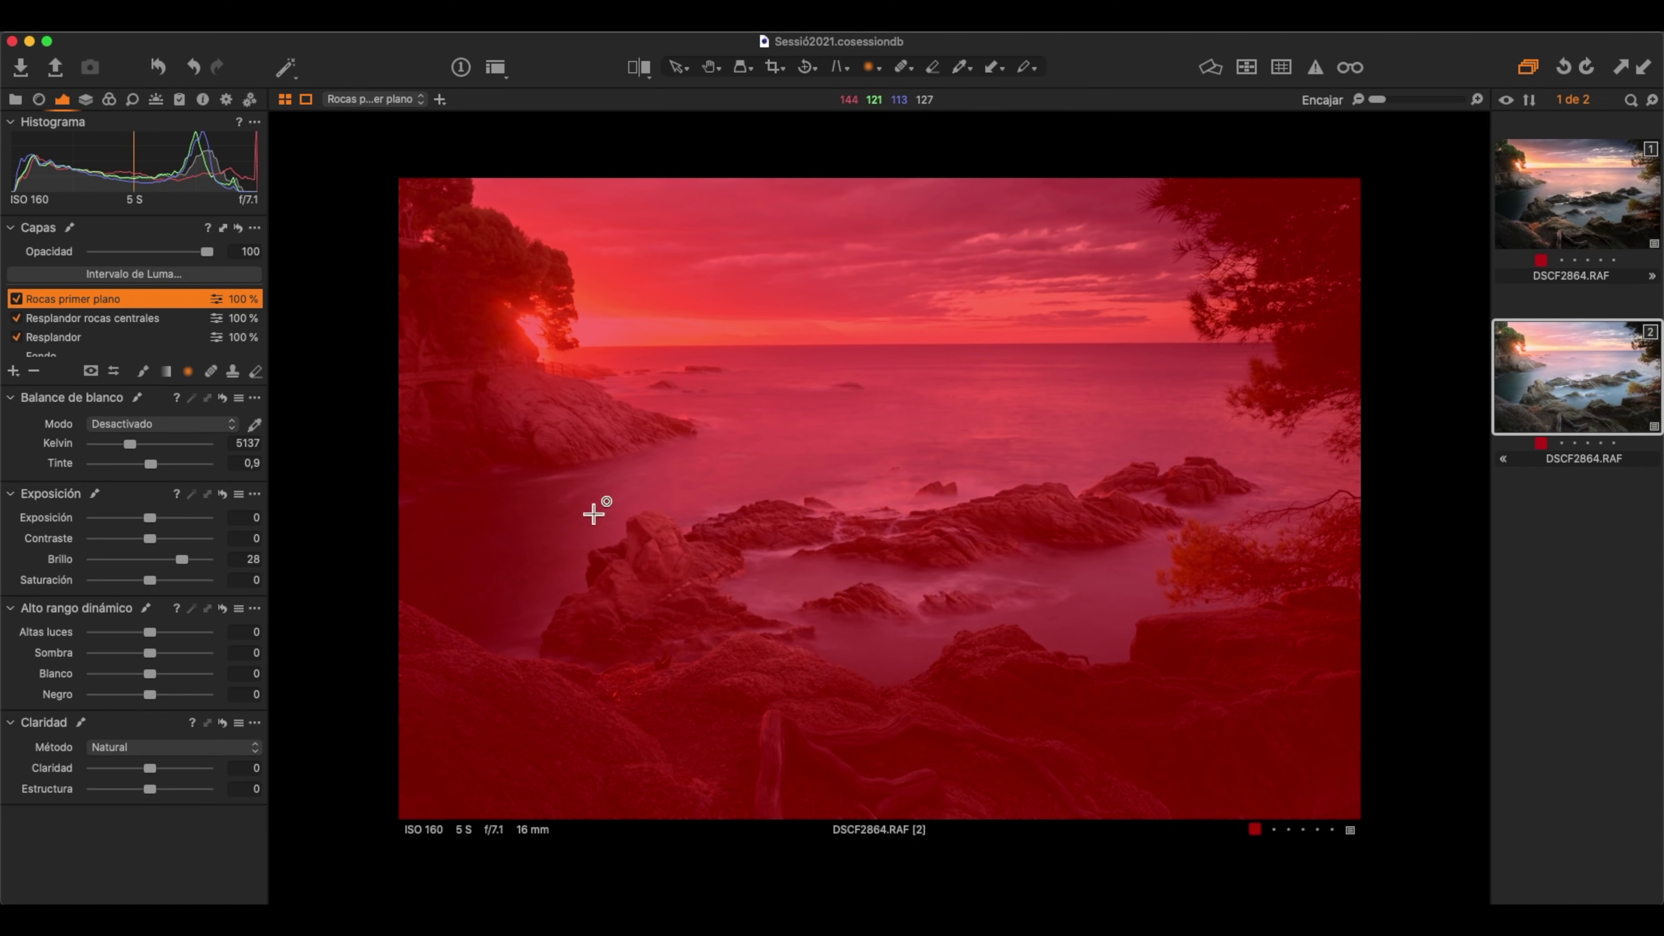
{"action": "key", "text": "m"}
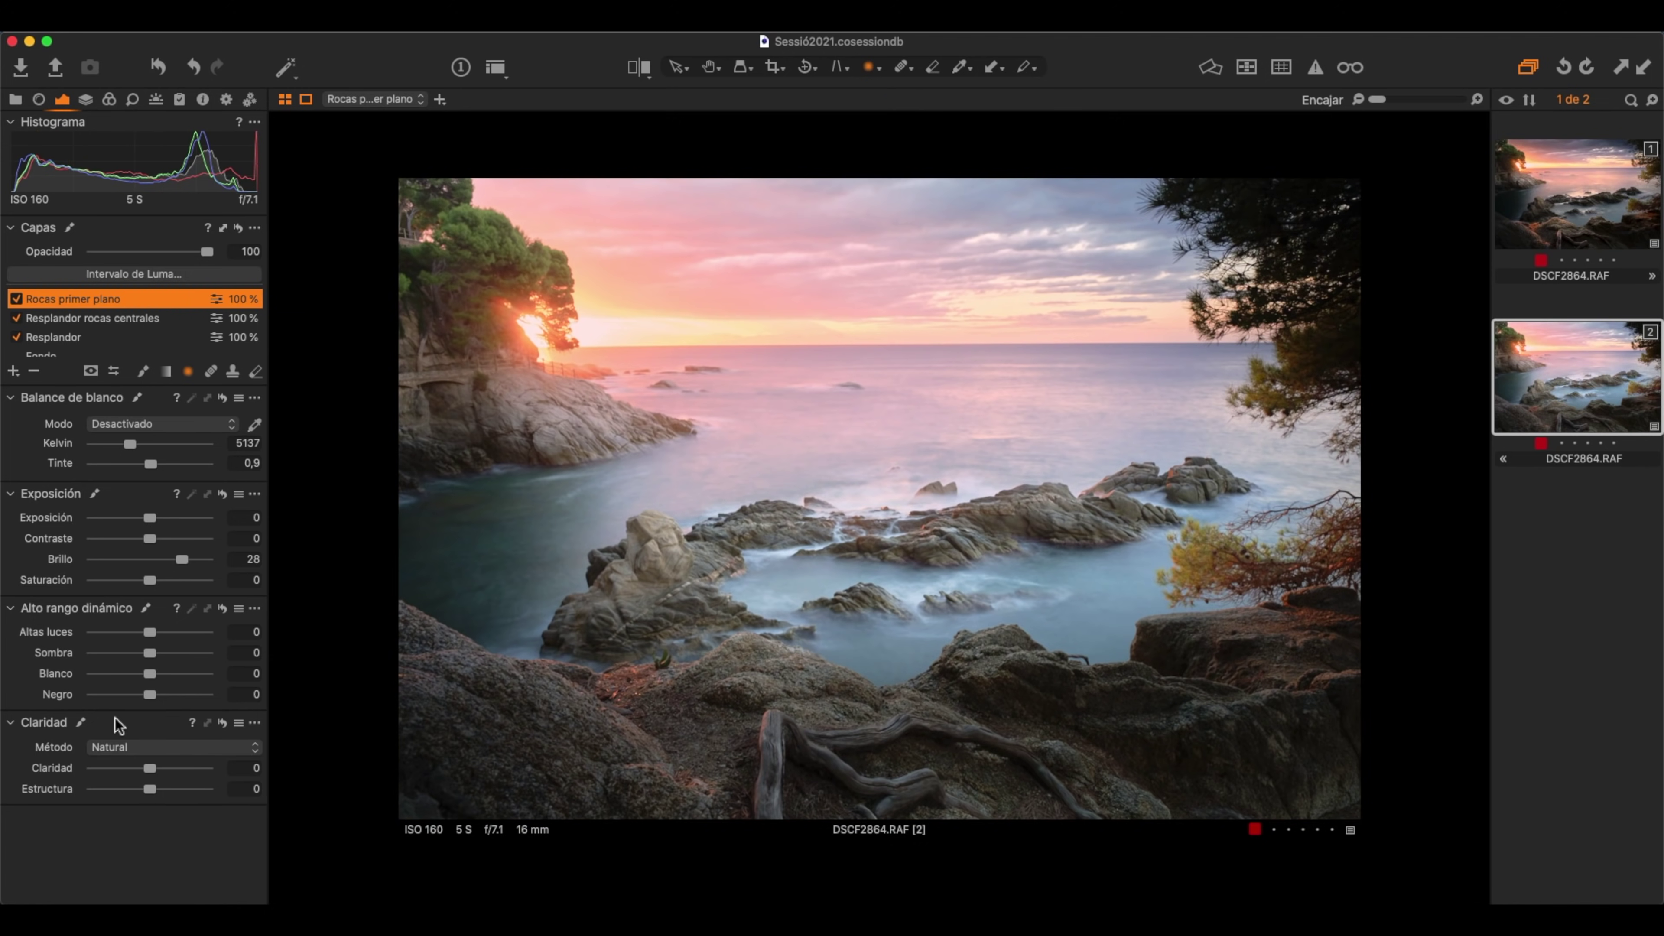
{"action": "mouse_move", "coordinate": [183, 561]}
{"action": "left_mouse_down"}
{"action": "mouse_move", "coordinate": [155, 565]}
{"action": "mouse_move", "coordinate": [197, 565]}
{"action": "mouse_move", "coordinate": [169, 569]}
{"action": "left_mouse_up"}
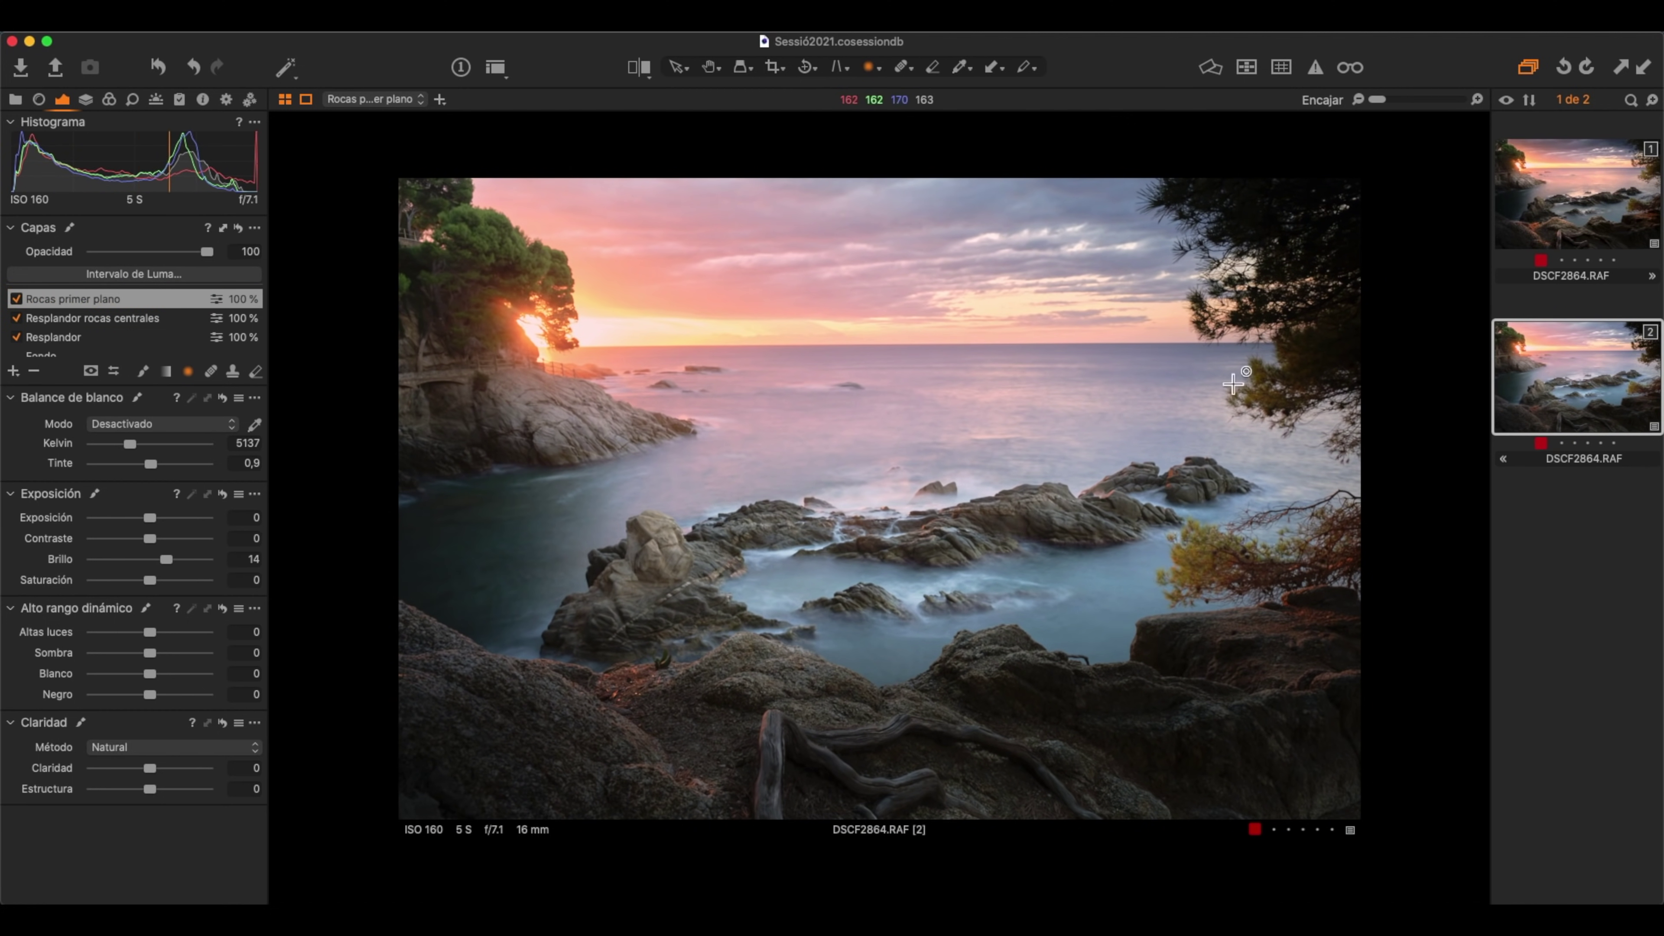
- Invert the mask of the Rocas primer plano layer
{"action": "right_click", "coordinate": [225, 302]}
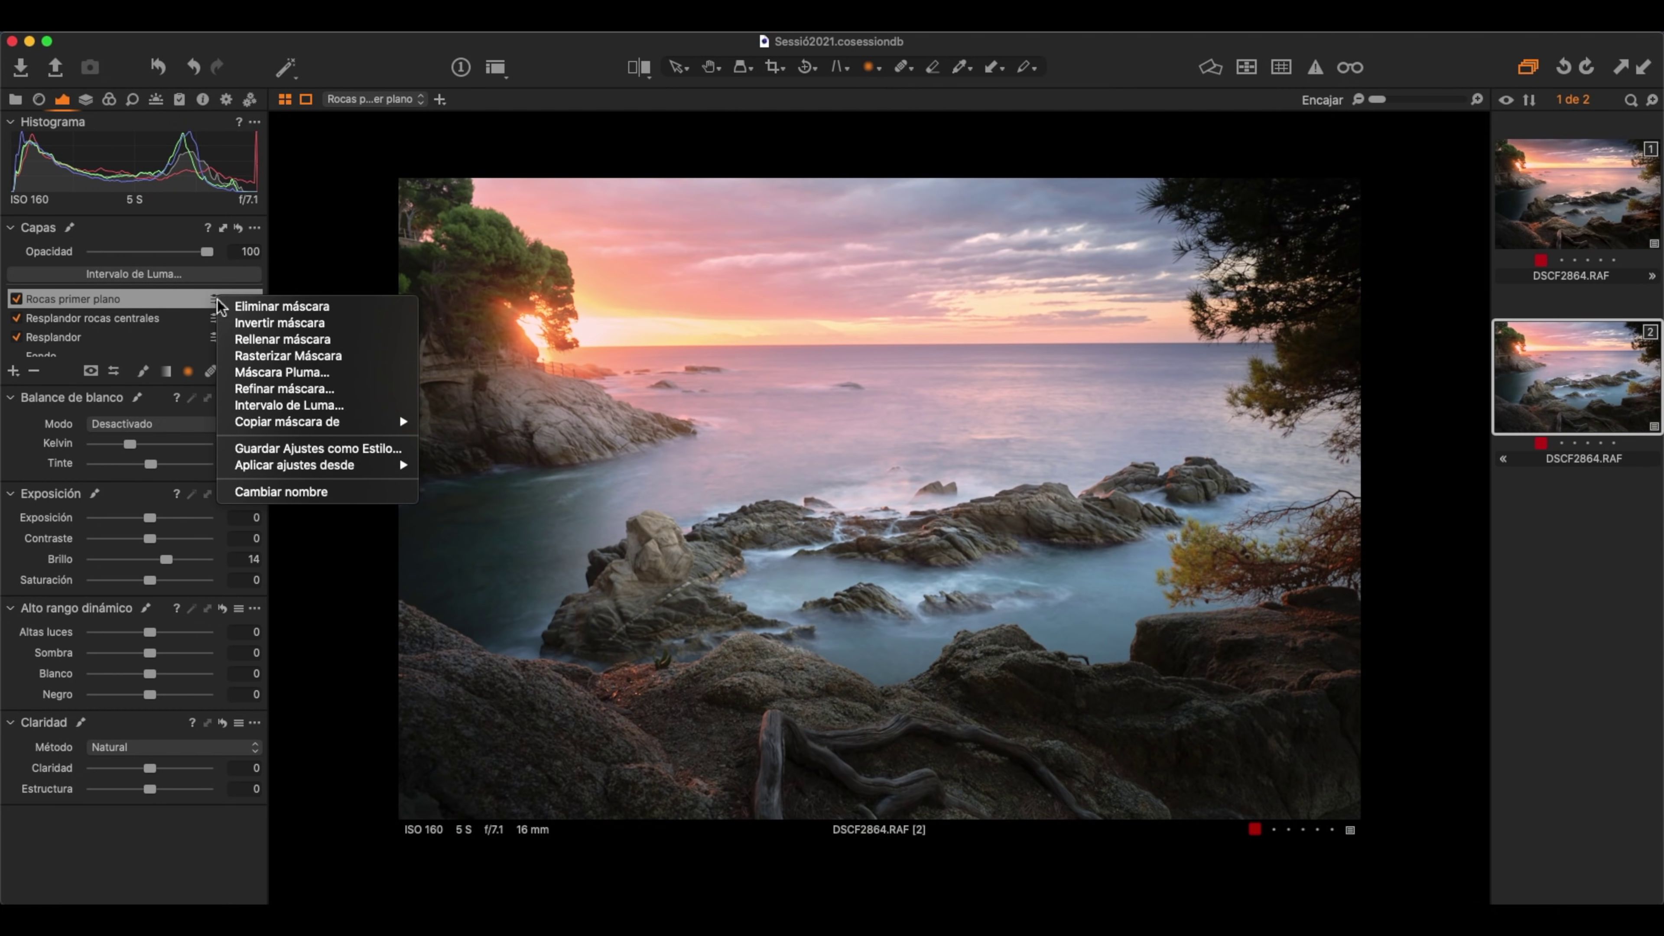
{"action": "left_click", "coordinate": [255, 325]}
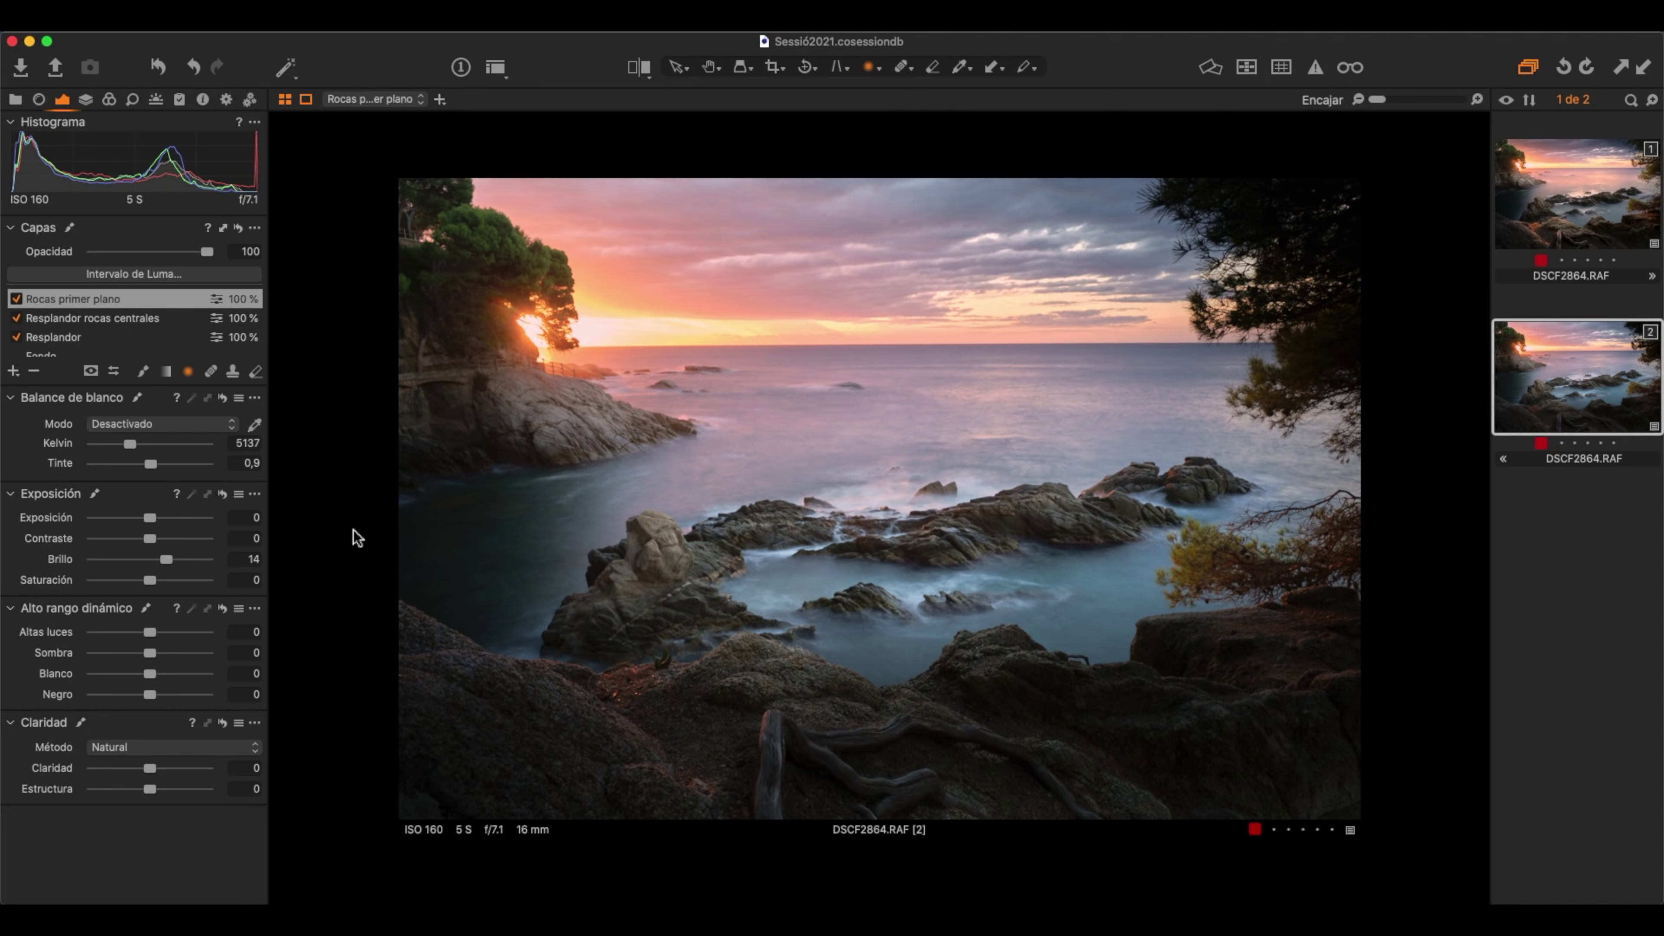
- Enlarge the mask brush and paint the Rocas primer plano mask over the foreground rocks and the exposed tree roots
{"action": "left_click", "coordinate": [145, 371]}
{"action": "right_click", "coordinate": [695, 675]}
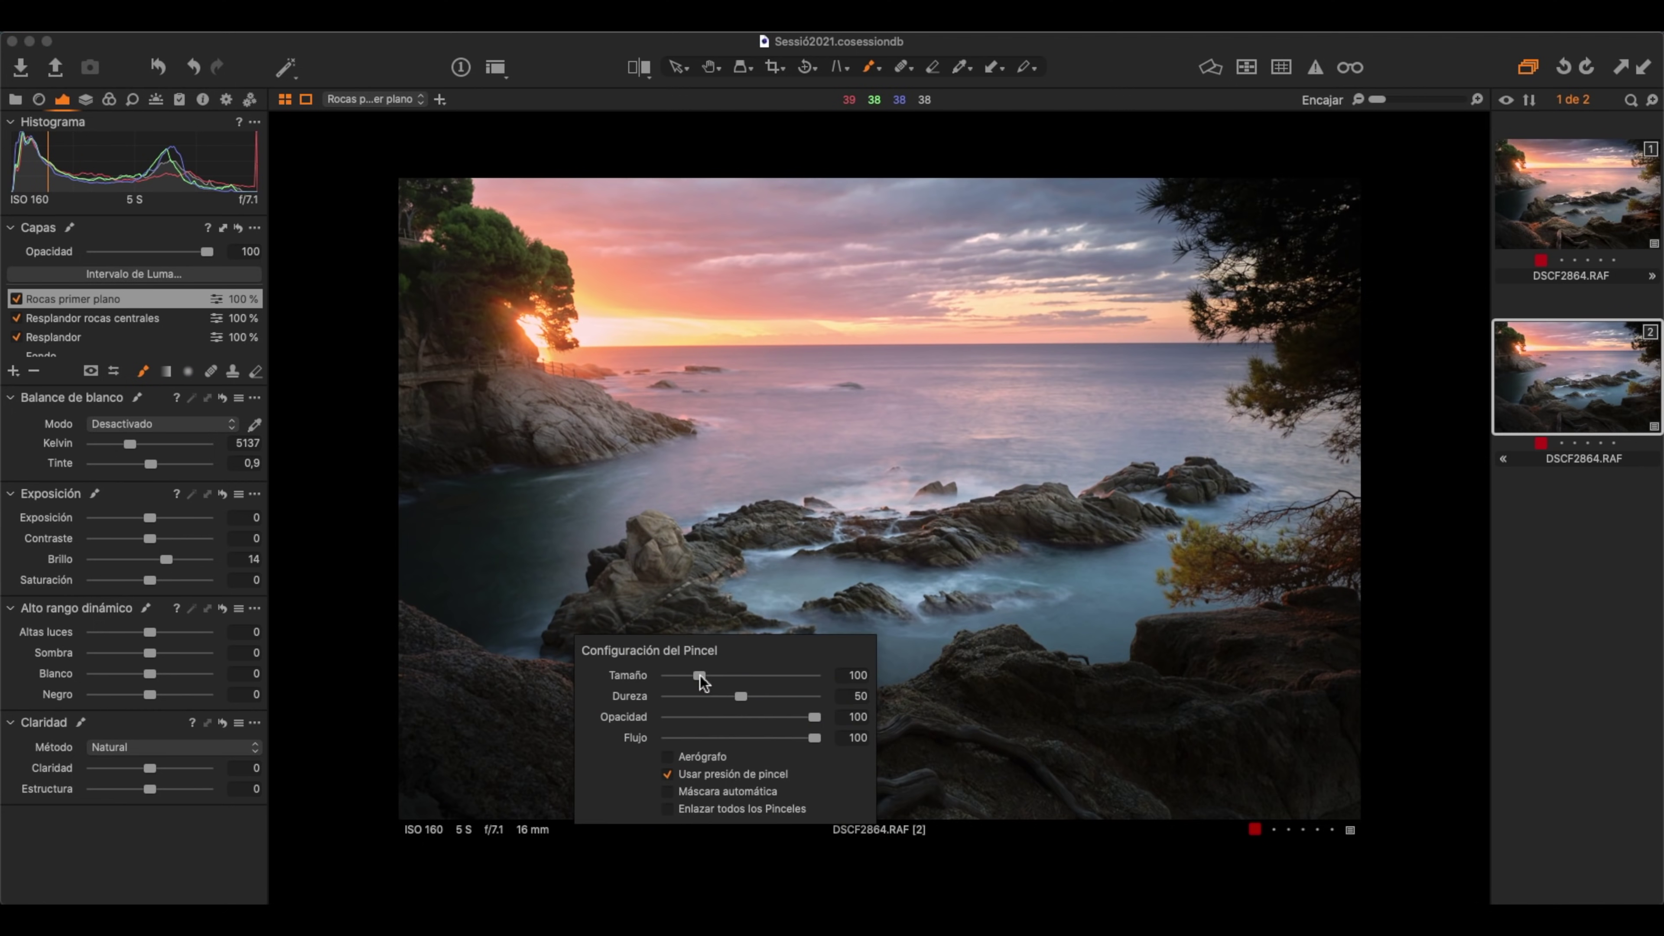
{"action": "left_click_drag", "start_coordinate": [700, 675], "coordinate": [720, 683]}
{"action": "mouse_move", "coordinate": [583, 717]}
{"action": "left_mouse_down"}
{"action": "mouse_move", "coordinate": [672, 806]}
{"action": "mouse_move", "coordinate": [613, 729]}
{"action": "mouse_move", "coordinate": [521, 687]}
{"action": "mouse_move", "coordinate": [695, 696]}
{"action": "mouse_move", "coordinate": [753, 665]}
{"action": "mouse_move", "coordinate": [743, 689]}
{"action": "mouse_move", "coordinate": [783, 697]}
{"action": "mouse_move", "coordinate": [761, 669]}
{"action": "mouse_move", "coordinate": [860, 705]}
{"action": "left_mouse_up"}
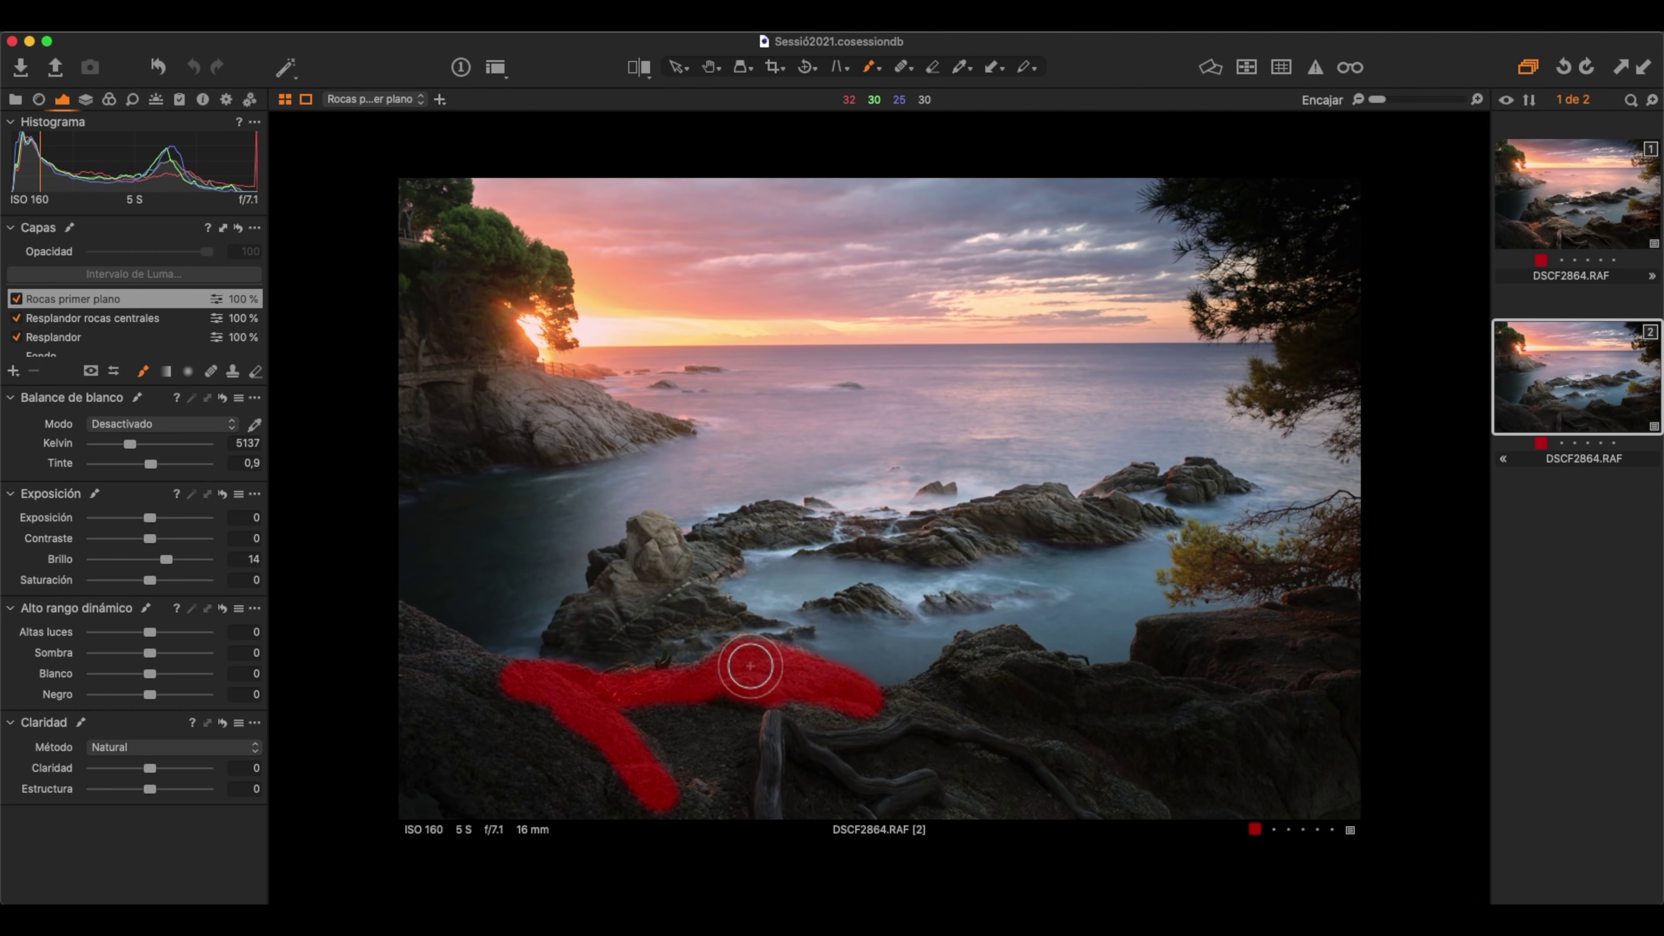
{"action": "left_click_drag", "start_coordinate": [743, 706], "coordinate": [431, 677]}
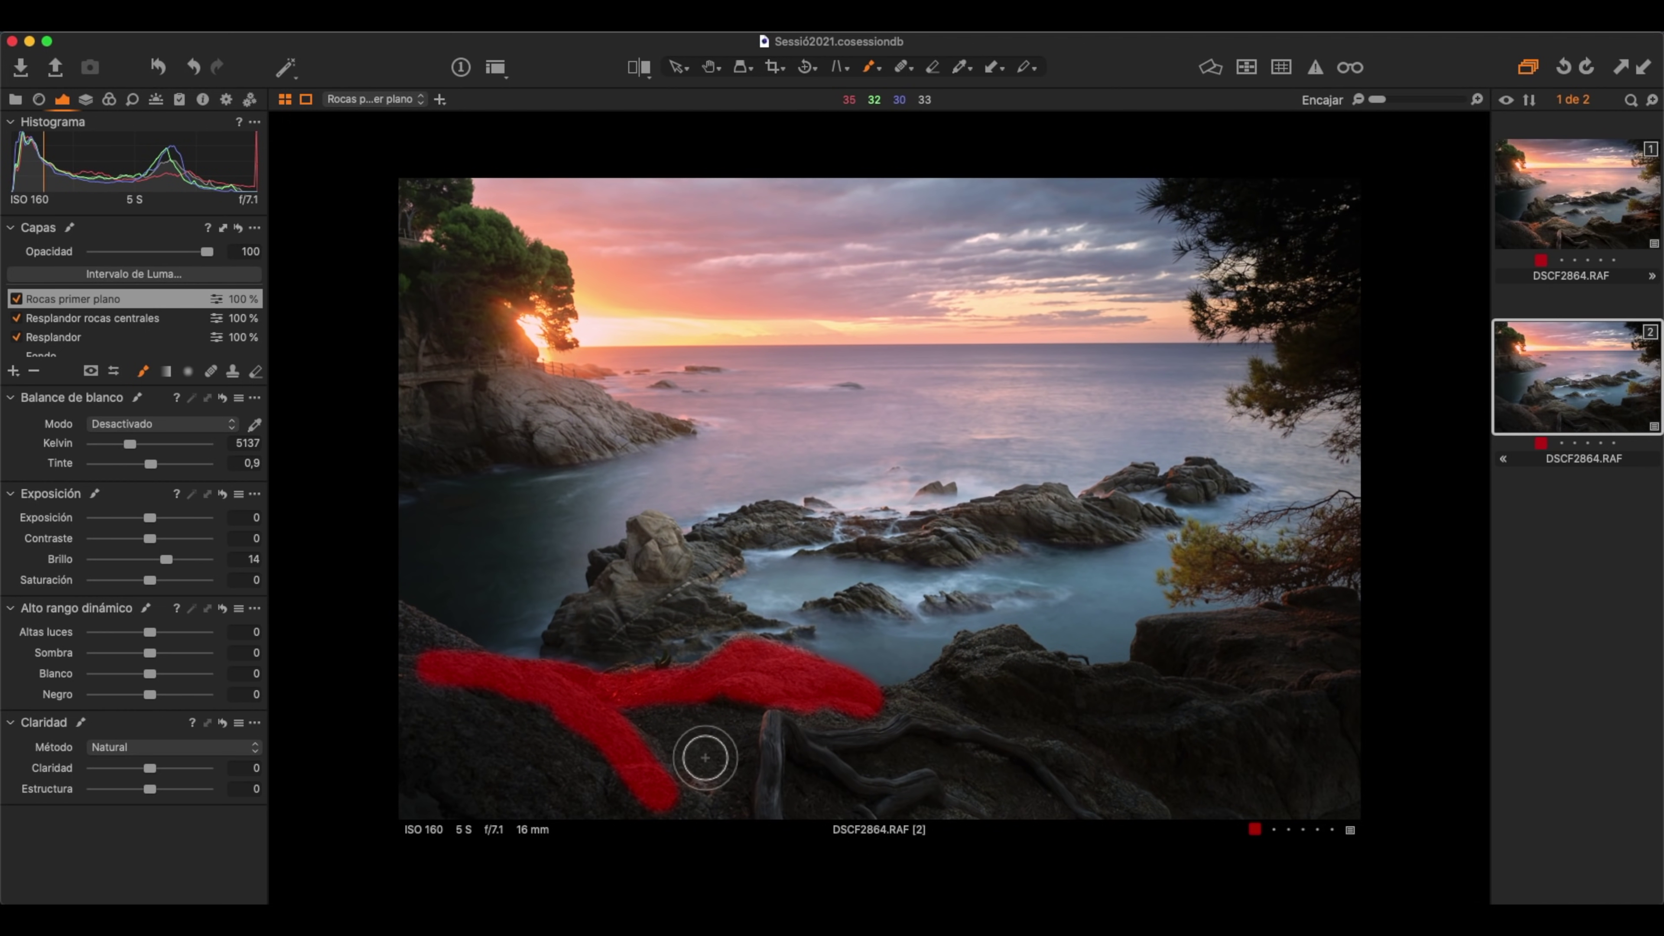
{"action": "mouse_move", "coordinate": [600, 744]}
{"action": "left_mouse_down"}
{"action": "mouse_move", "coordinate": [624, 739]}
{"action": "mouse_move", "coordinate": [672, 784]}
{"action": "mouse_move", "coordinate": [672, 810]}
{"action": "mouse_move", "coordinate": [717, 792]}
{"action": "left_mouse_up"}
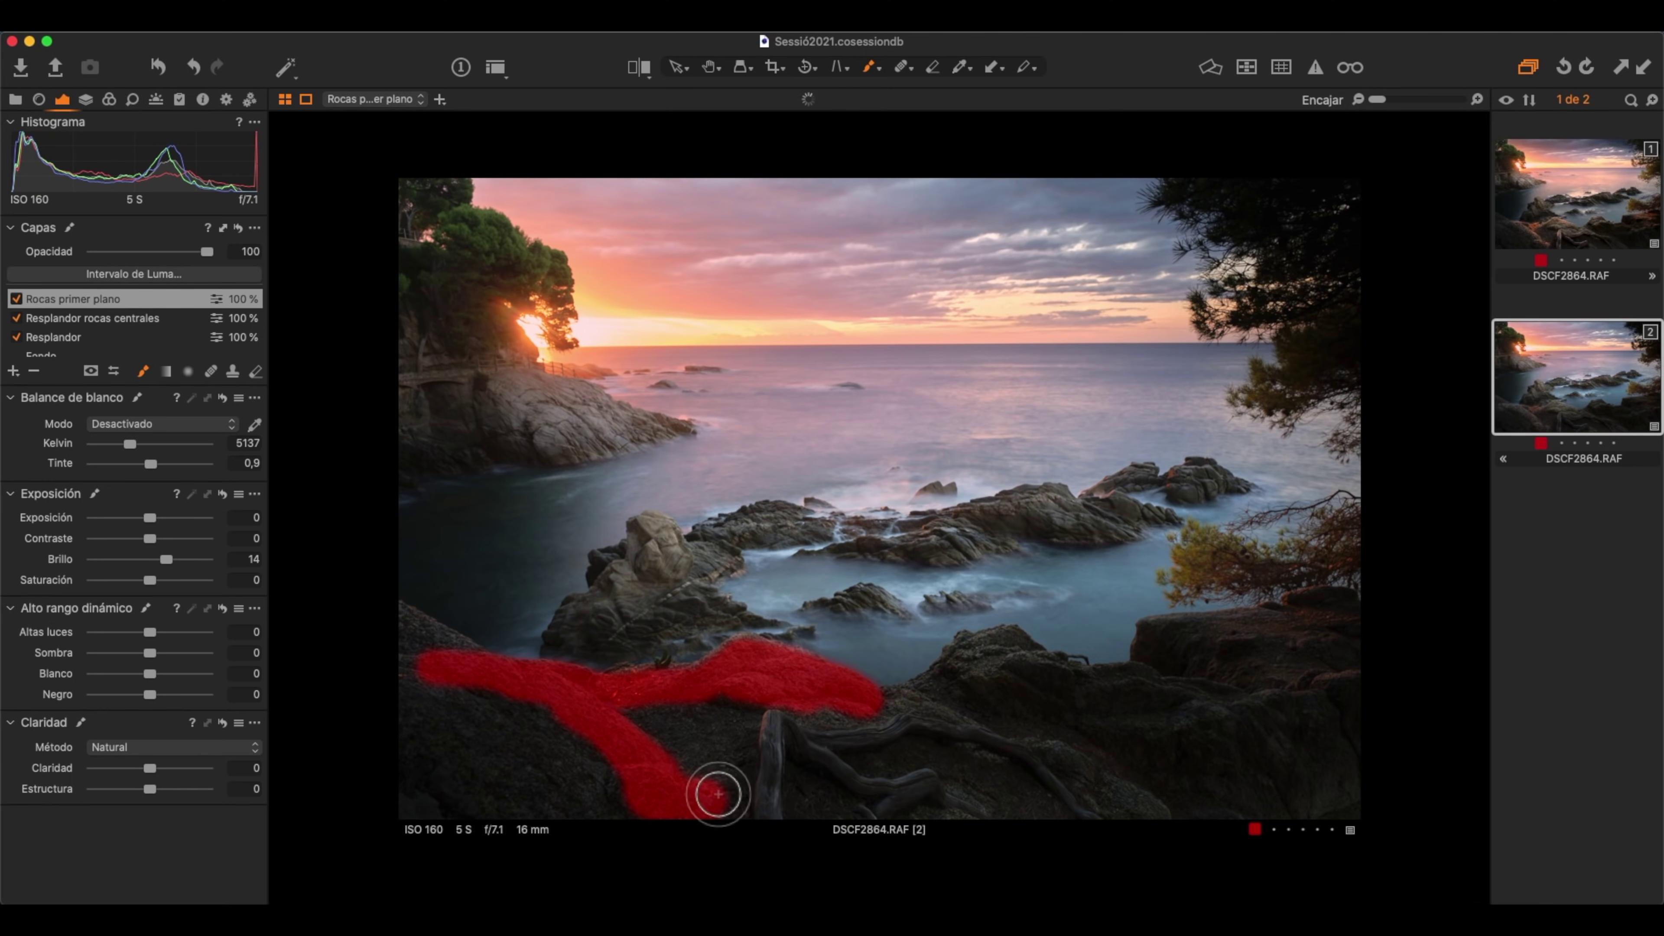
{"action": "mouse_move", "coordinate": [781, 718]}
{"action": "left_mouse_down"}
{"action": "mouse_move", "coordinate": [772, 822]}
{"action": "mouse_move", "coordinate": [788, 725]}
{"action": "mouse_move", "coordinate": [936, 725]}
{"action": "mouse_move", "coordinate": [1034, 755]}
{"action": "left_mouse_up"}
{"action": "mouse_move", "coordinate": [1086, 812]}
{"action": "left_mouse_down"}
{"action": "mouse_move", "coordinate": [1023, 748]}
{"action": "mouse_move", "coordinate": [1143, 803]}
{"action": "mouse_move", "coordinate": [899, 709]}
{"action": "mouse_move", "coordinate": [918, 708]}
{"action": "mouse_move", "coordinate": [808, 763]}
{"action": "mouse_move", "coordinate": [927, 788]}
{"action": "mouse_move", "coordinate": [887, 818]}
{"action": "mouse_move", "coordinate": [990, 662]}
{"action": "mouse_move", "coordinate": [1211, 722]}
{"action": "mouse_move", "coordinate": [1350, 687]}
{"action": "mouse_move", "coordinate": [1314, 653]}
{"action": "mouse_move", "coordinate": [1197, 636]}
{"action": "mouse_move", "coordinate": [1360, 635]}
{"action": "mouse_move", "coordinate": [1312, 613]}
{"action": "mouse_move", "coordinate": [1241, 637]}
{"action": "left_mouse_up"}
{"action": "left_click", "coordinate": [16, 300]}
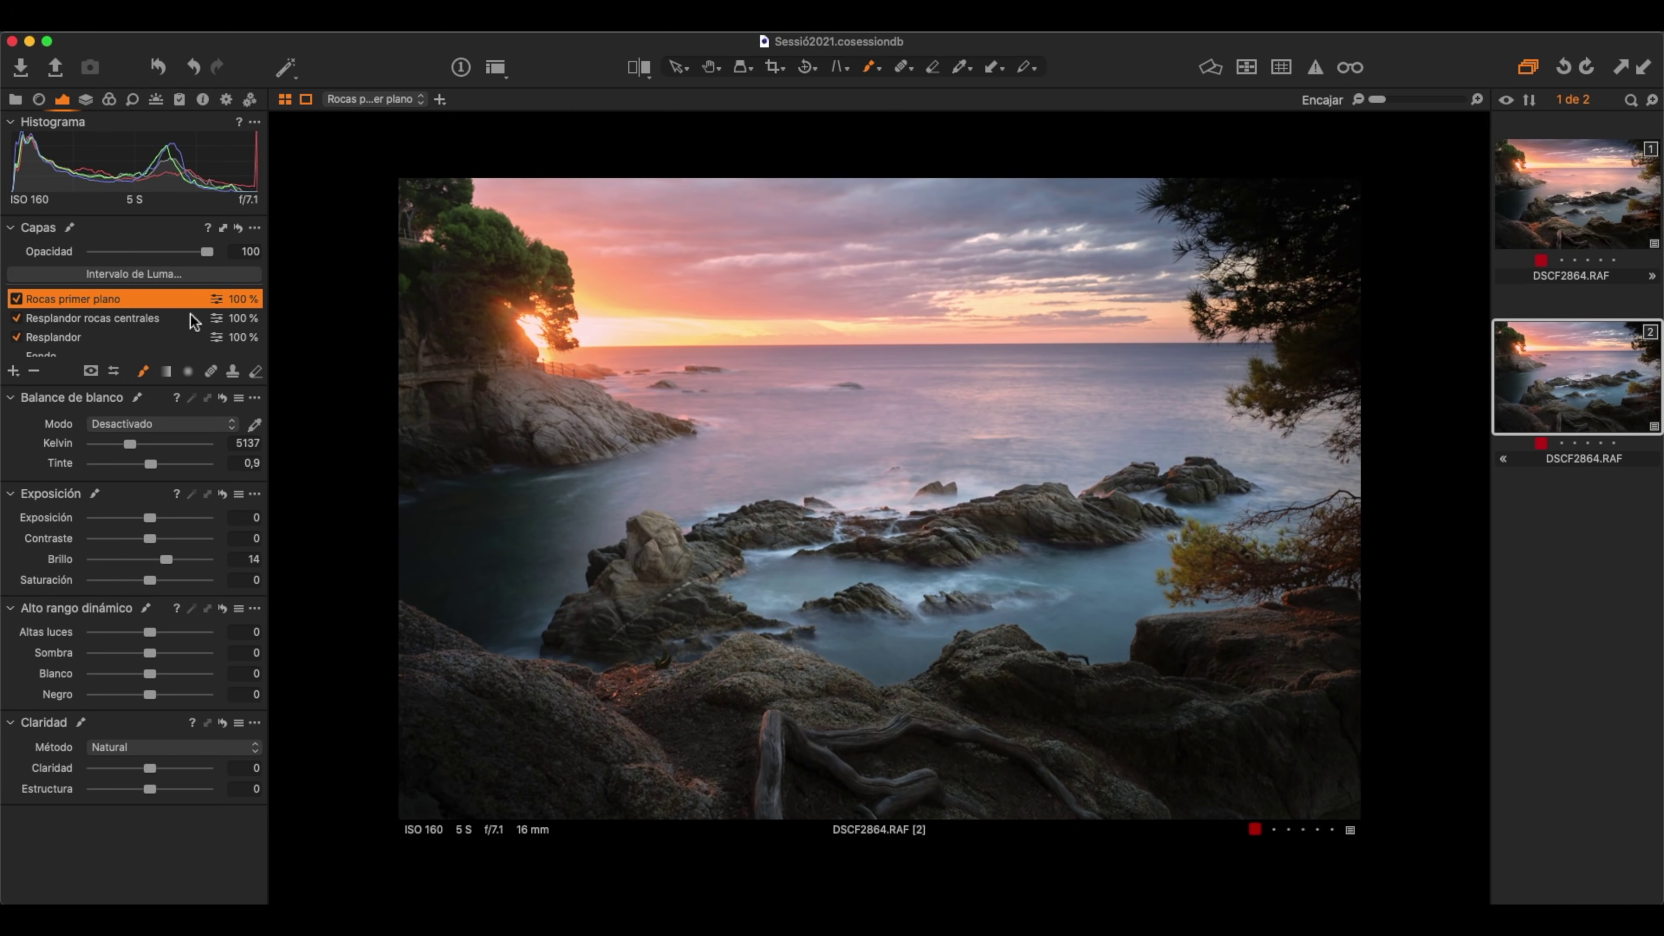
- Refine the Rocas primer plano mask with a radius of about 111, previewing the mask while adjusting it
{"action": "right_click", "coordinate": [218, 298]}
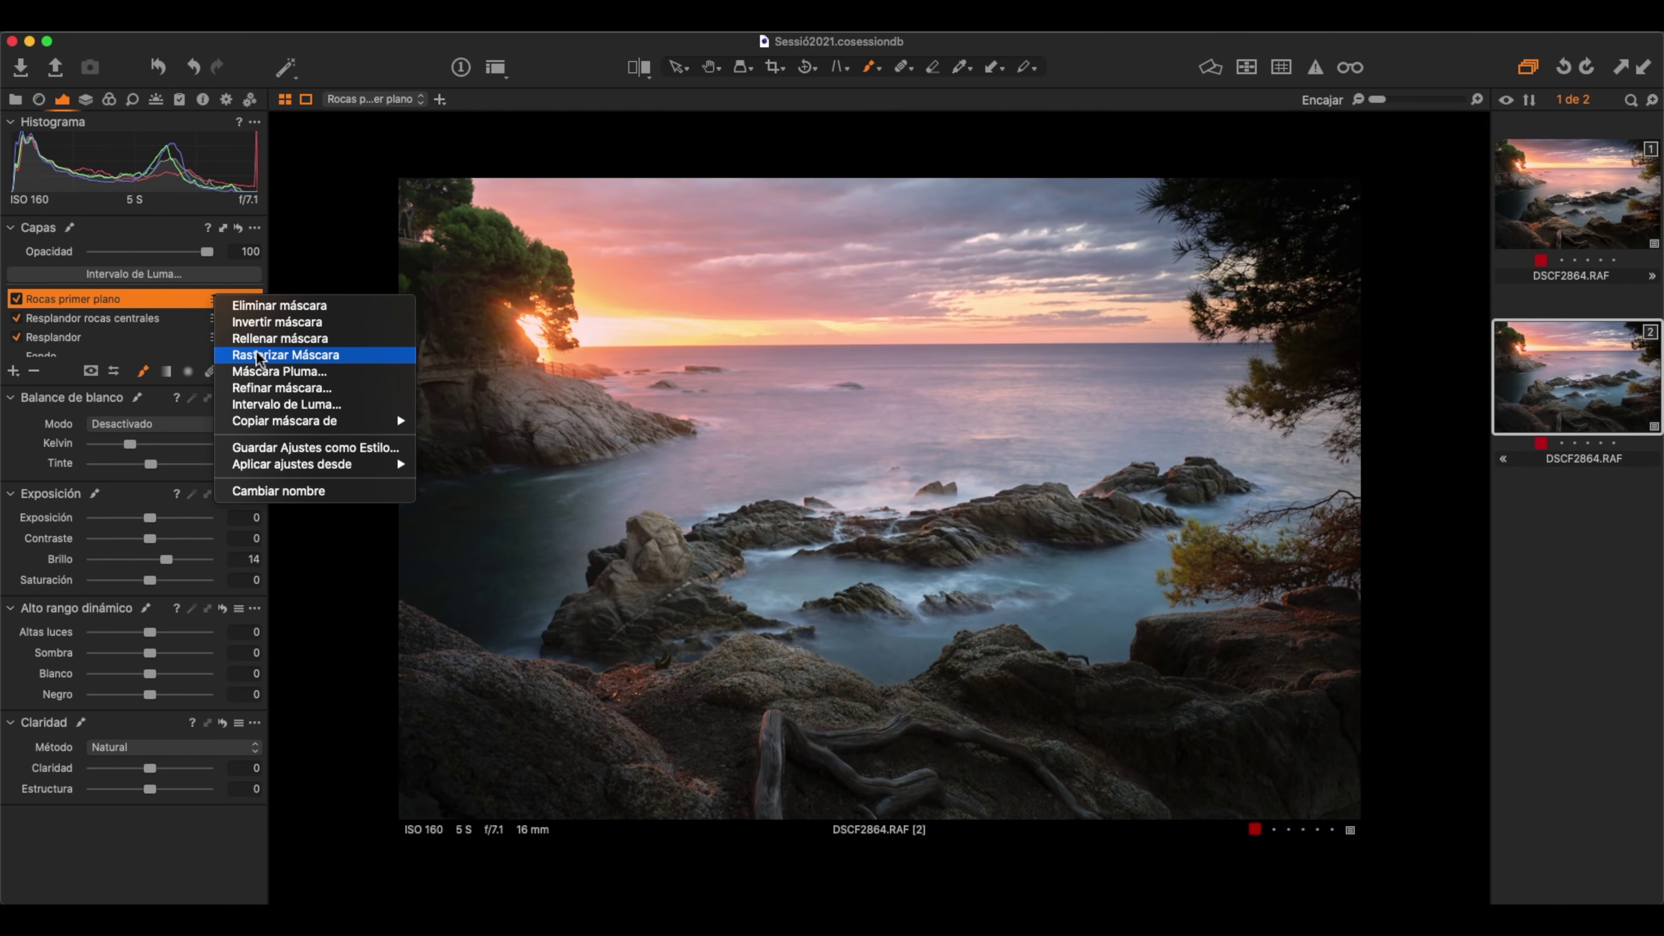
{"action": "left_click", "coordinate": [514, 488]}
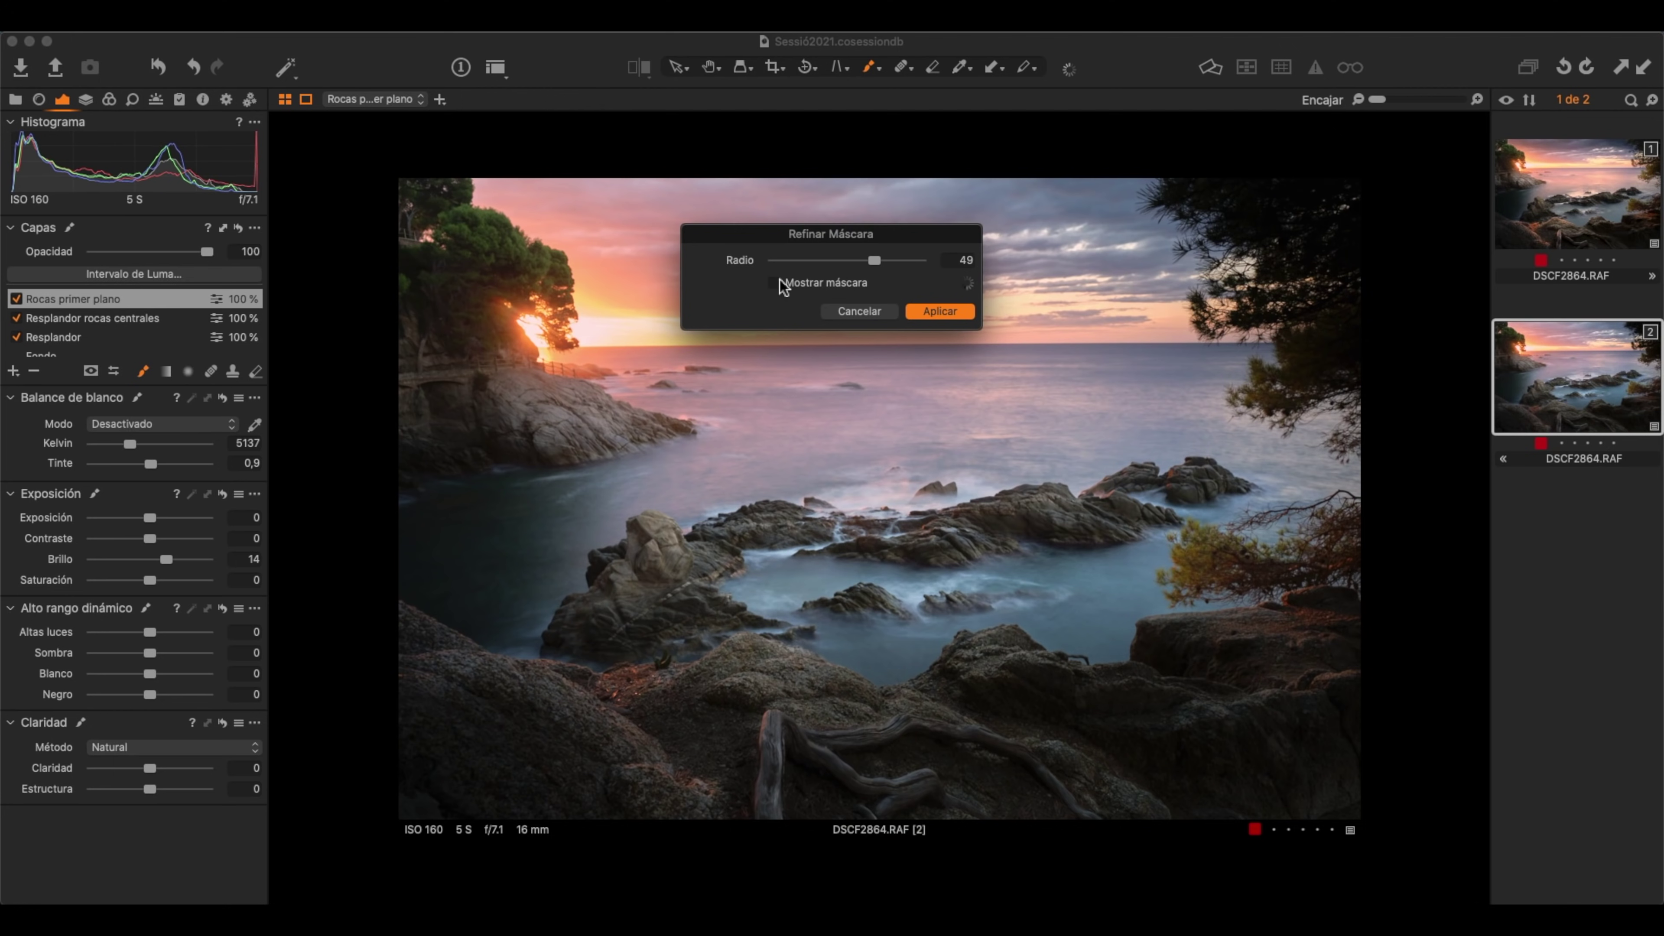
{"action": "left_click_drag", "start_coordinate": [874, 261], "coordinate": [791, 262]}
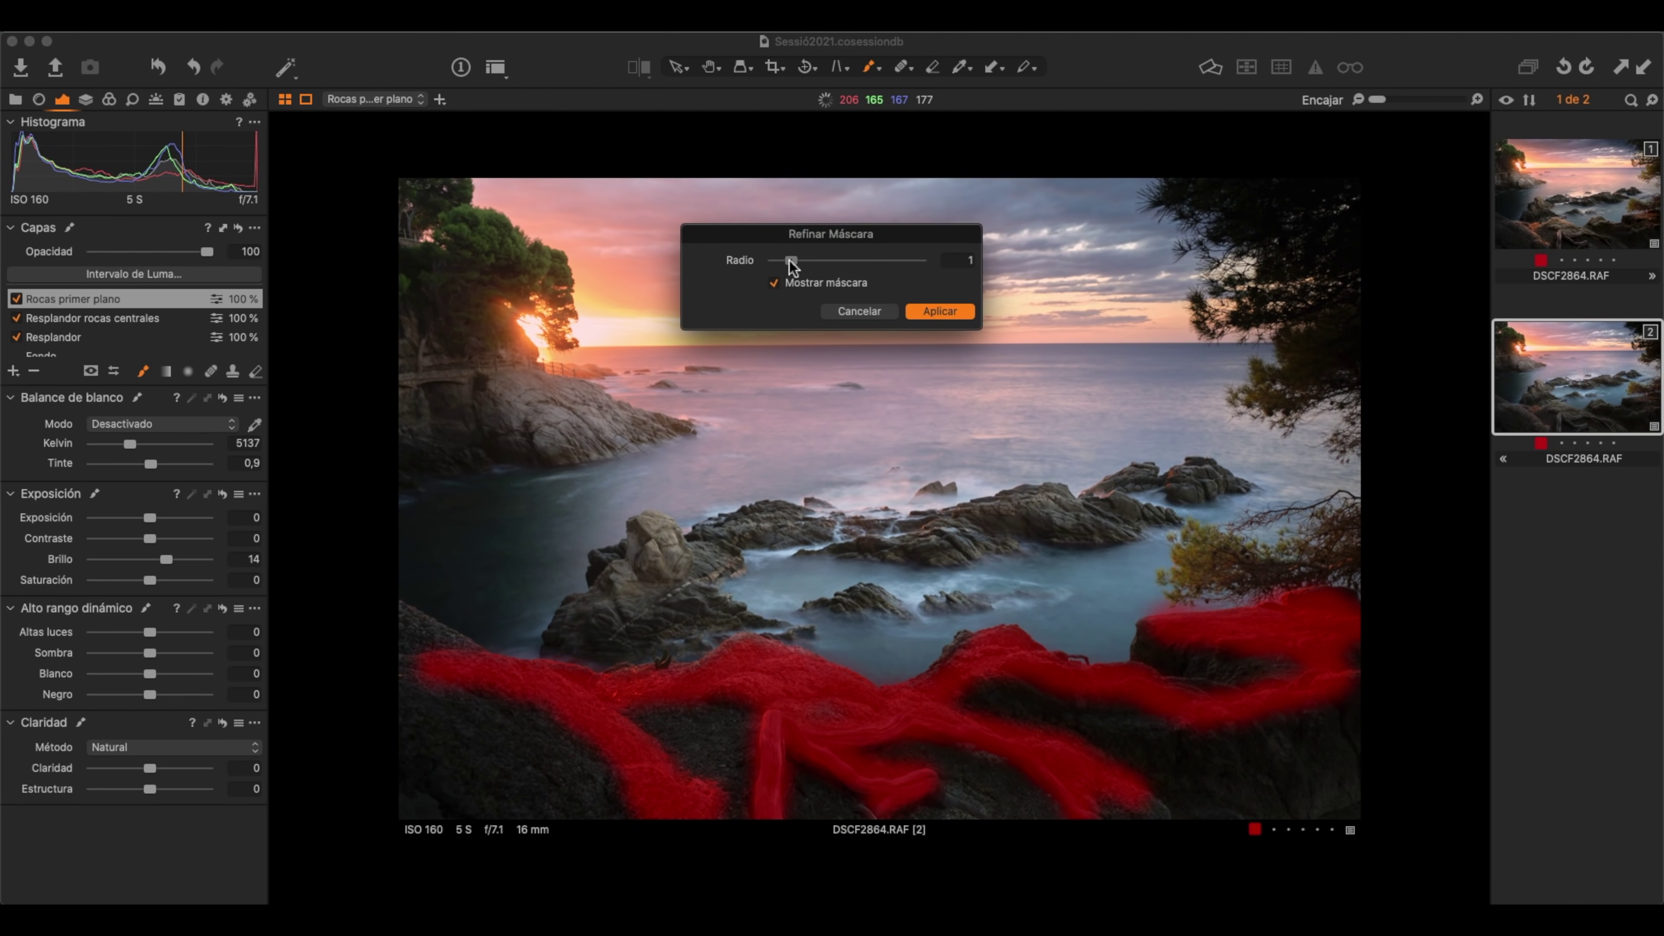
{"action": "left_click_drag", "start_coordinate": [771, 261], "coordinate": [947, 264]}
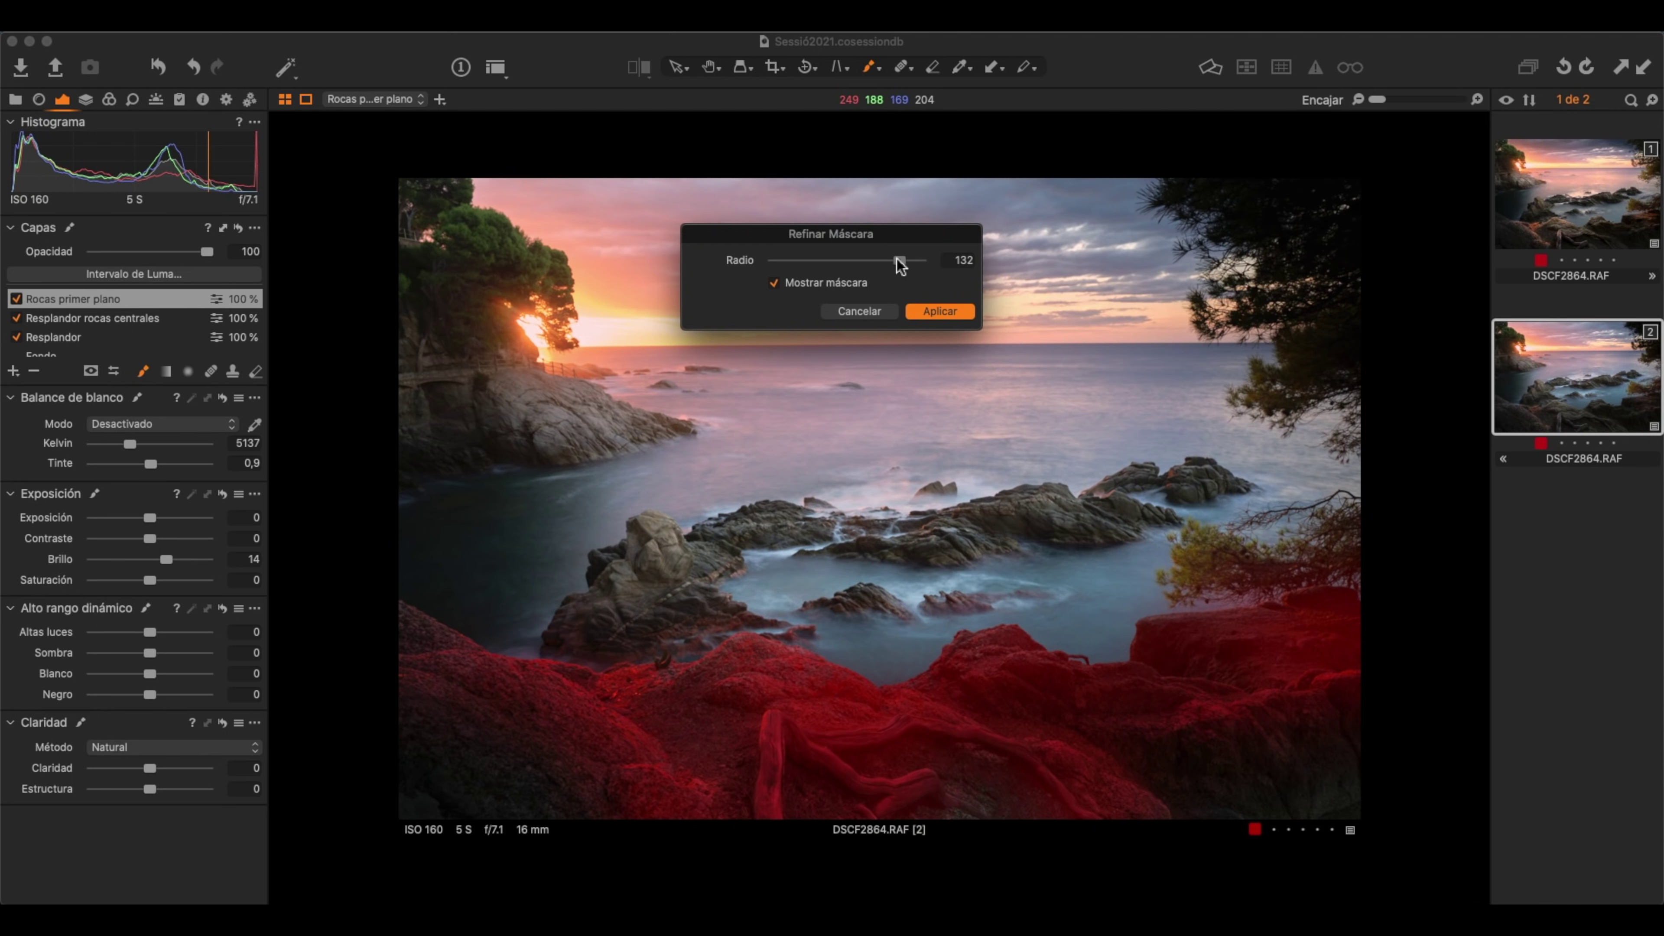
{"action": "left_click_drag", "start_coordinate": [896, 259], "coordinate": [893, 259]}
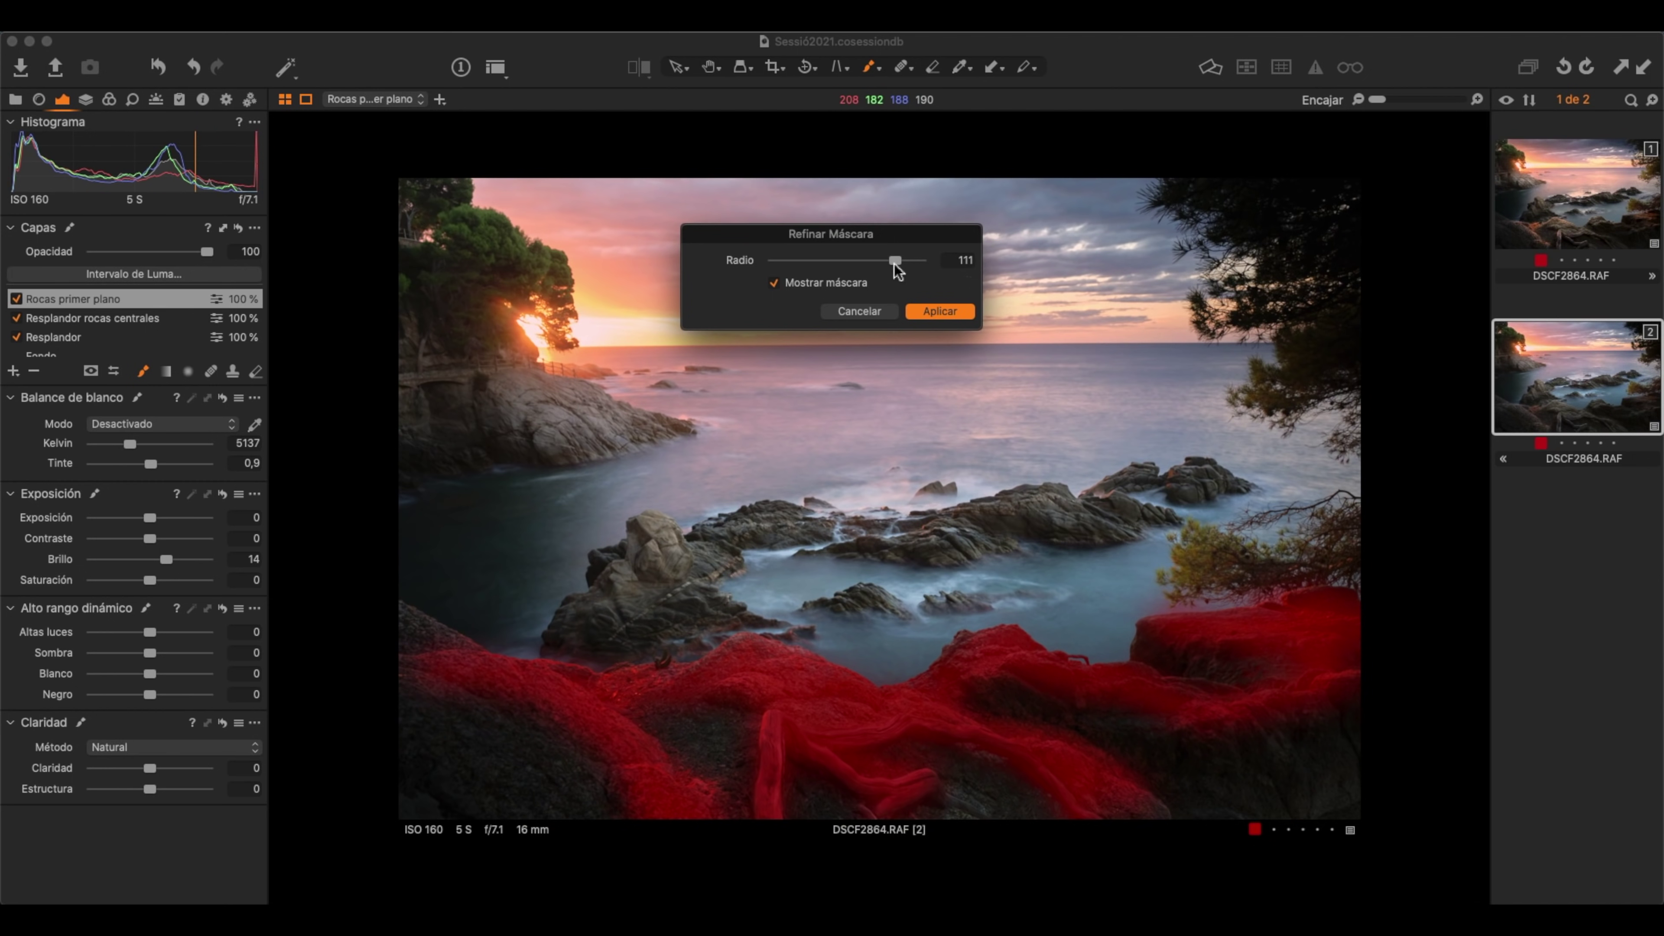
{"action": "left_click_drag", "start_coordinate": [893, 264], "coordinate": [892, 263]}
{"action": "left_click", "coordinate": [930, 312]}
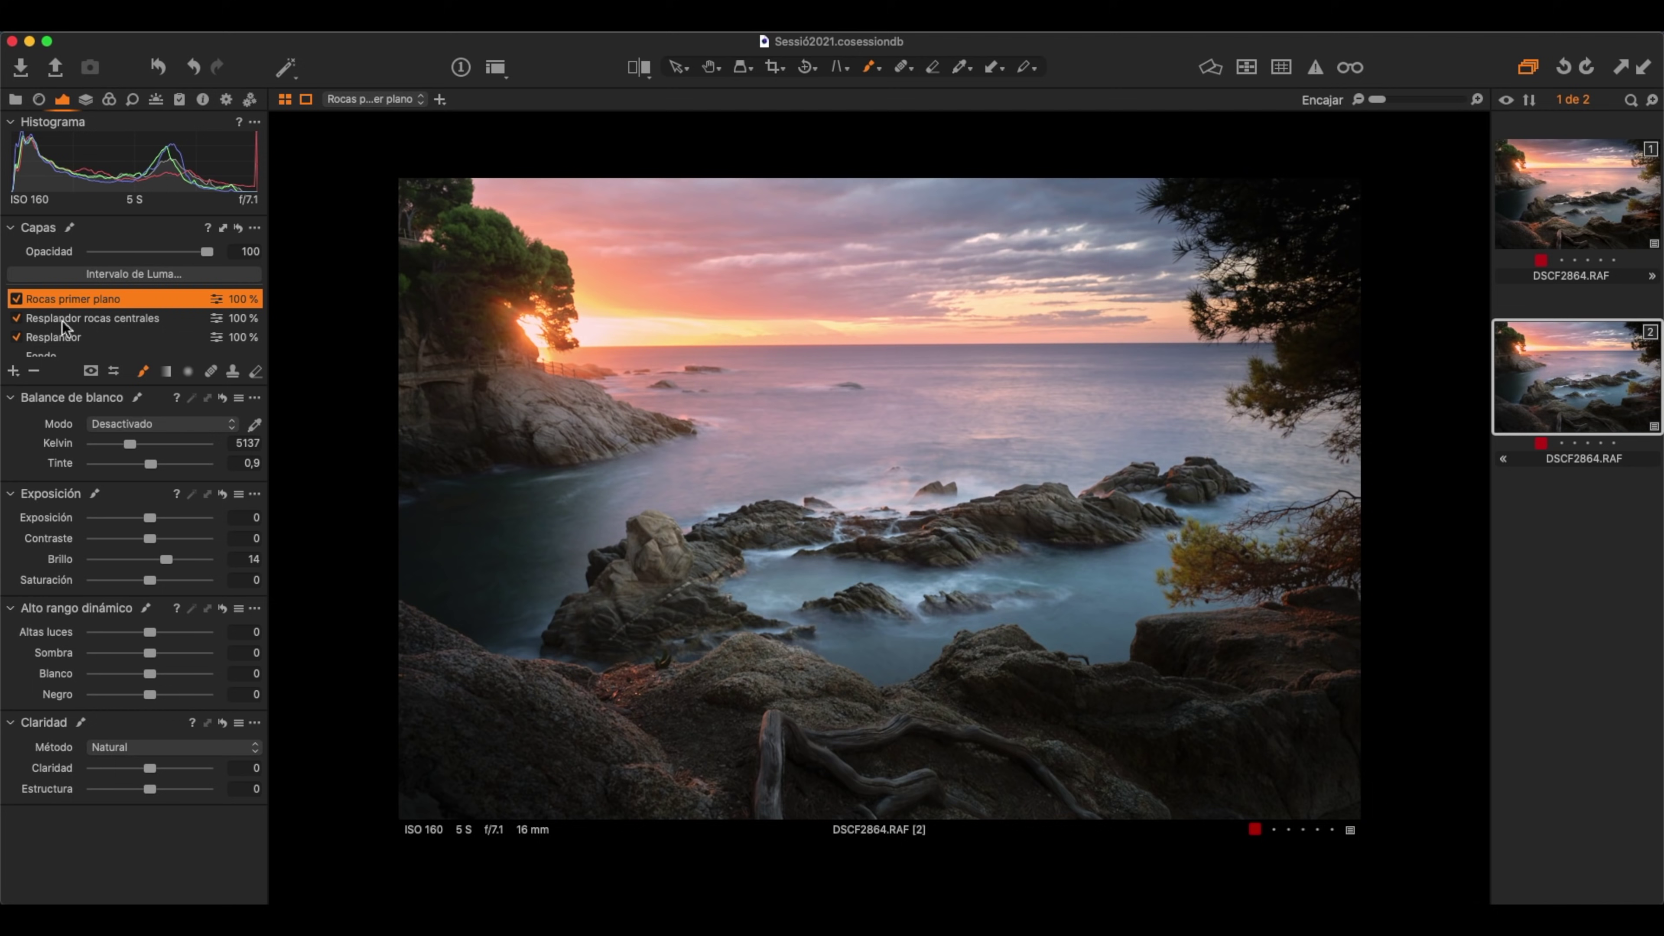
- Compare the photo with and without the Rocas primer plano layer, leaving the layer enabled
{"action": "left_click", "coordinate": [15, 301]}
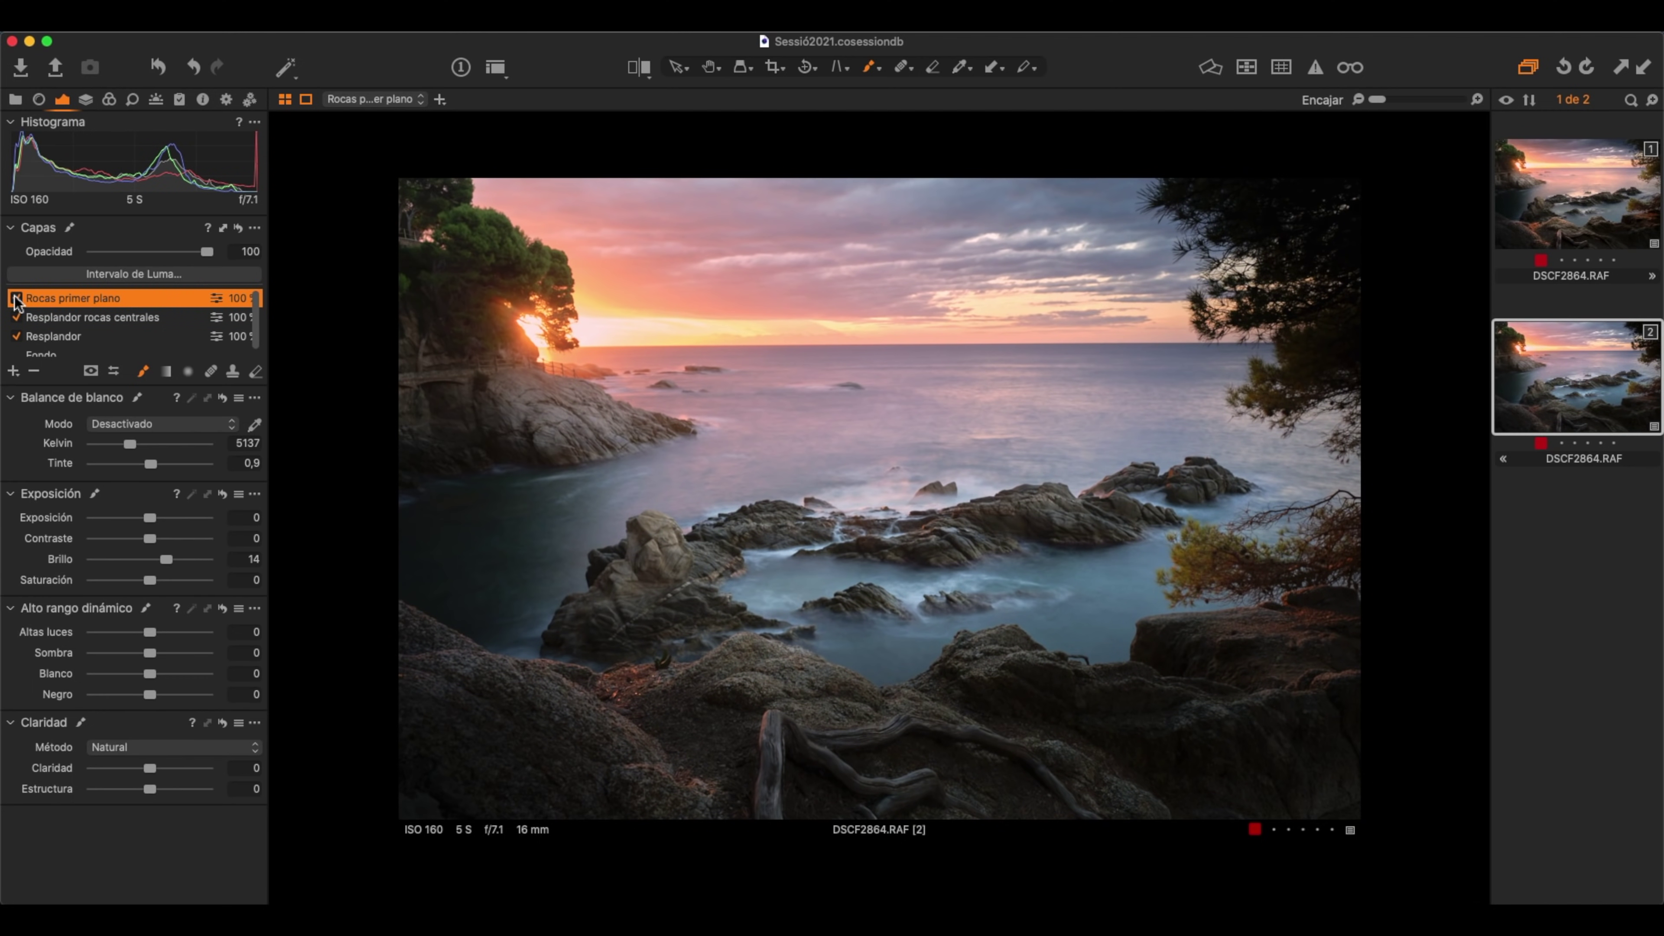
{"action": "left_click", "coordinate": [16, 299]}
{"action": "left_click", "coordinate": [15, 299]}
{"action": "left_click", "coordinate": [15, 299]}
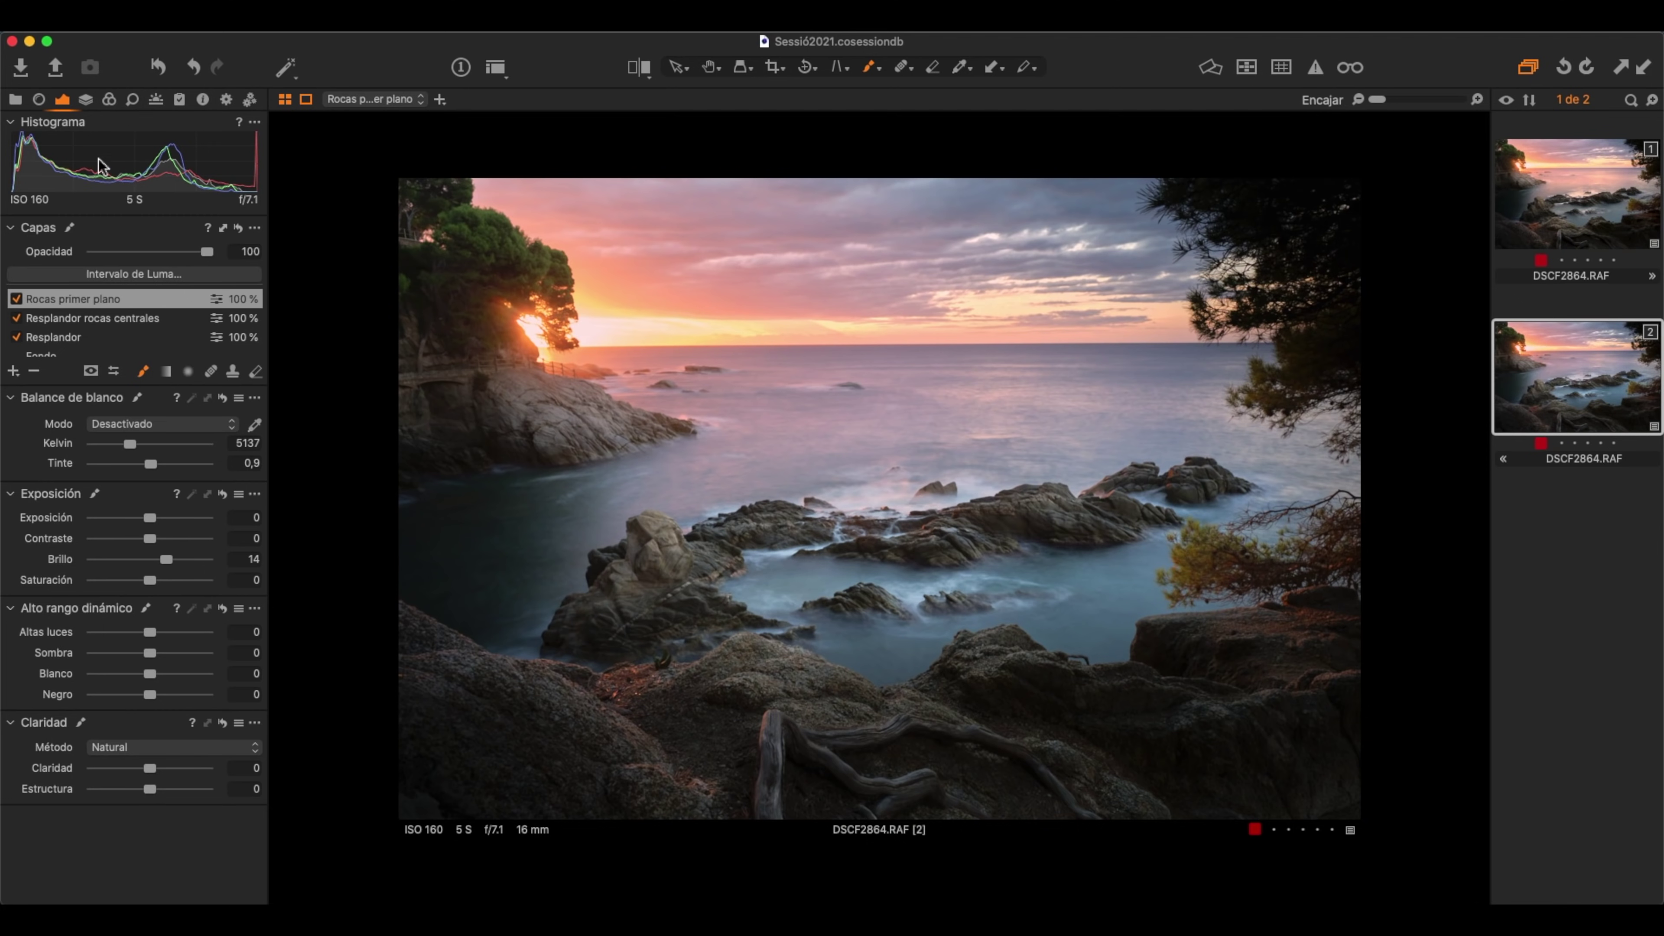
- Set the Rocas primer plano layer's RGB levels to 17 for the shadows, 0.02 for the midtones and 229 for the highlights
{"action": "left_click", "coordinate": [85, 100]}
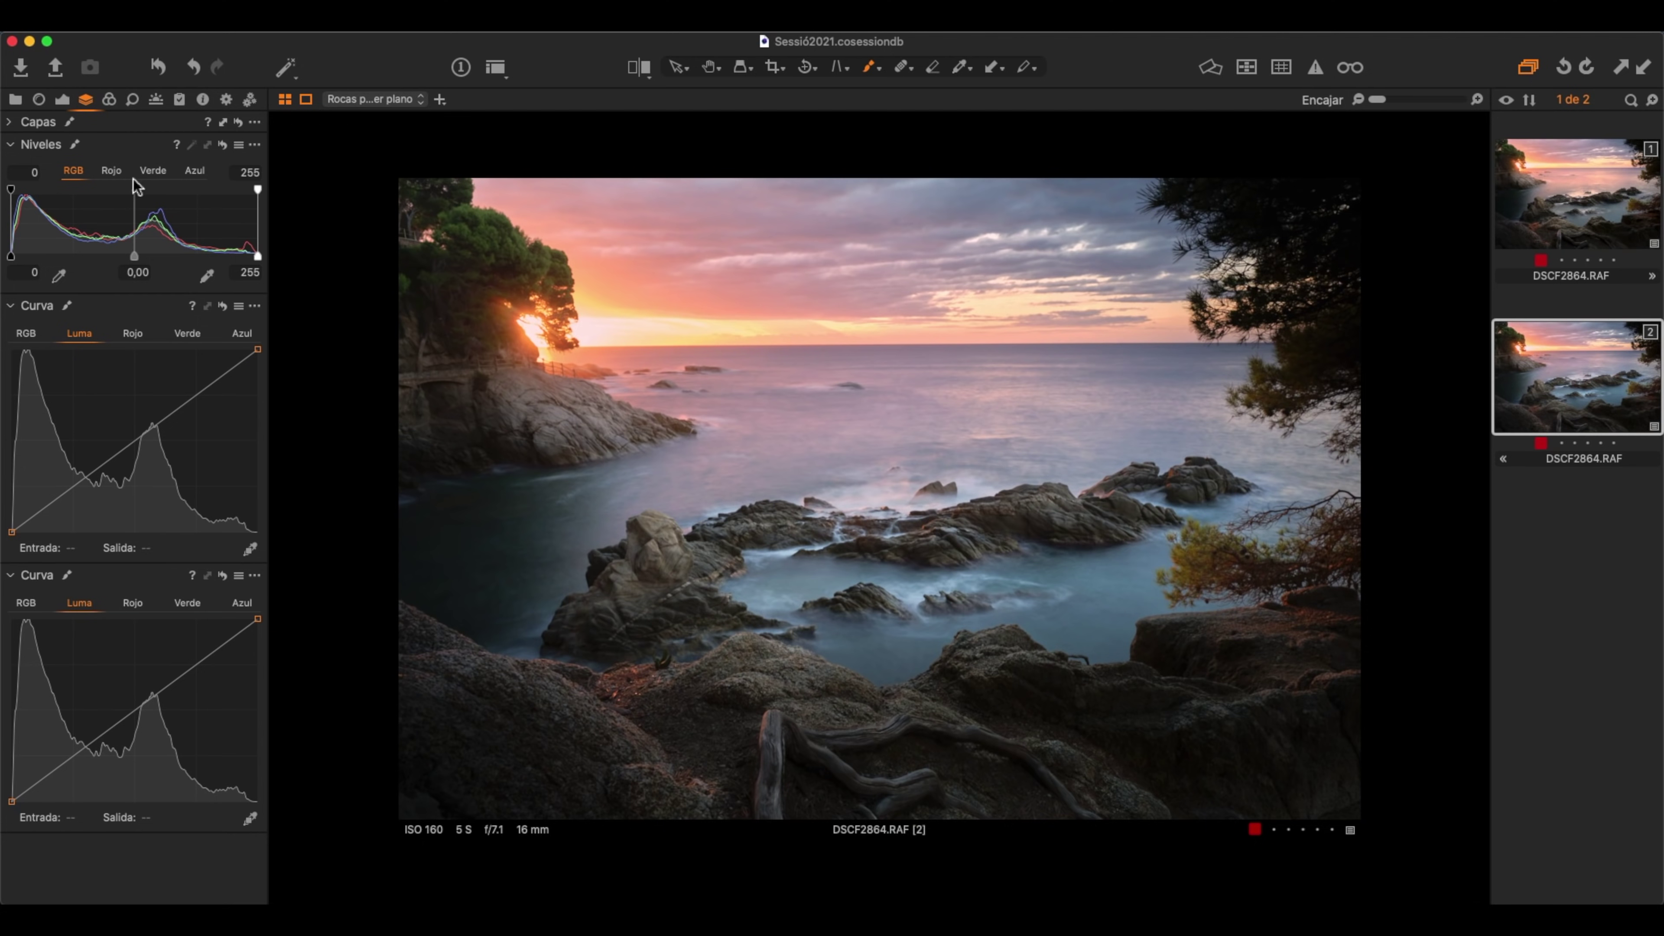
{"action": "left_click_drag", "start_coordinate": [16, 260], "coordinate": [28, 259]}
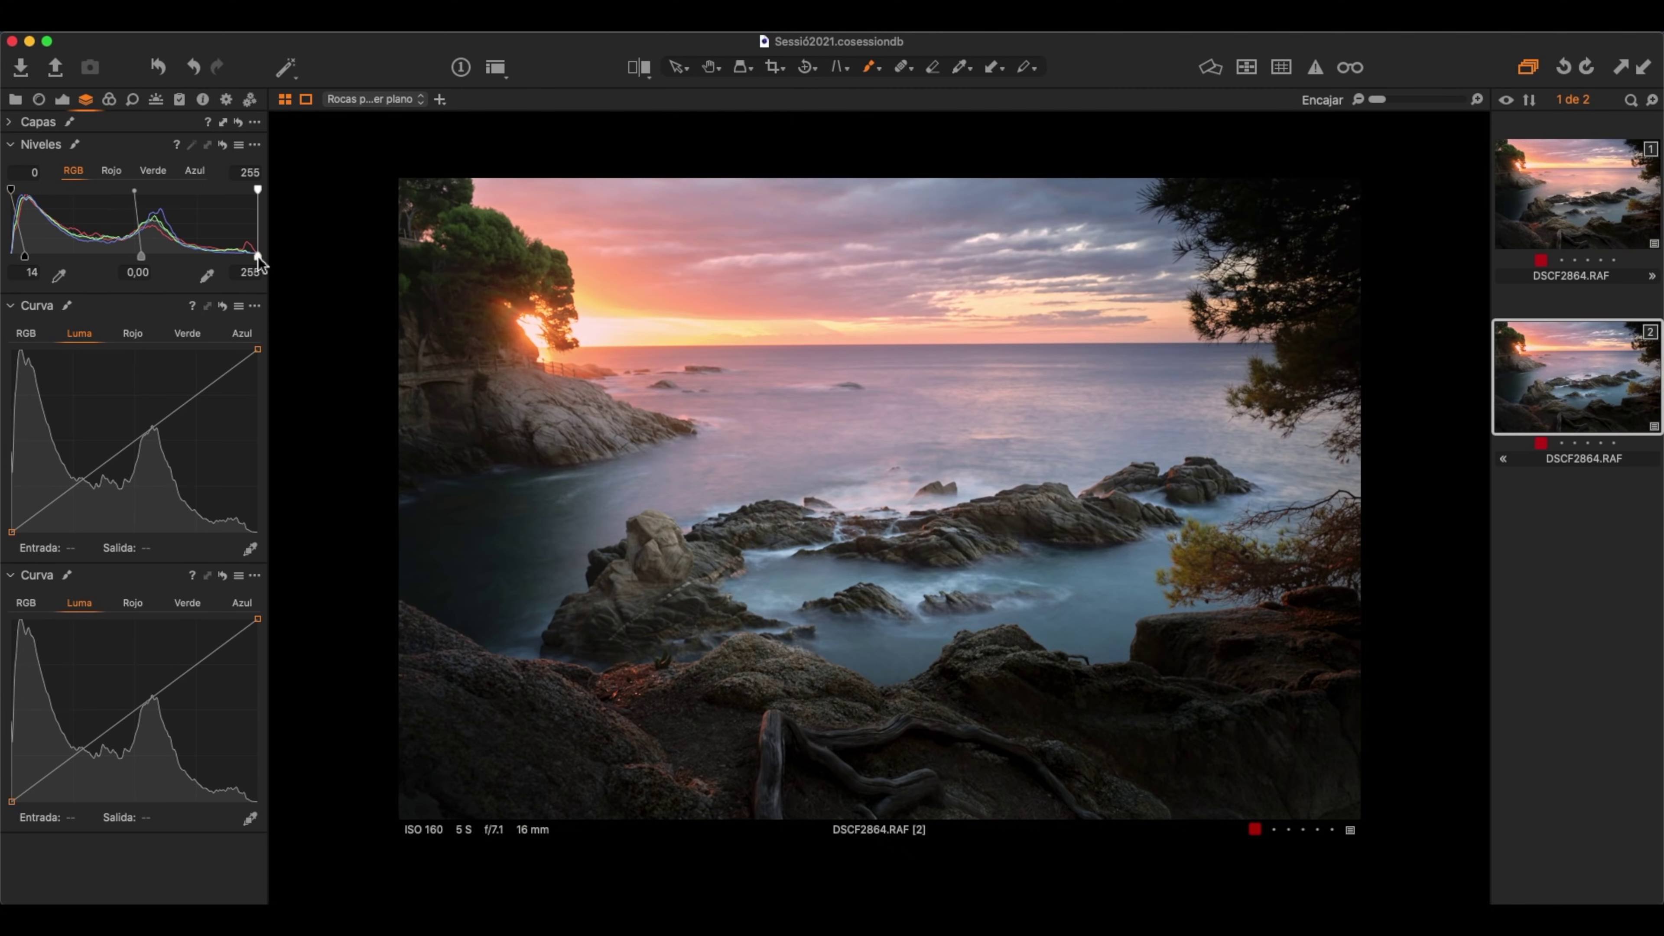
{"action": "left_click_drag", "start_coordinate": [255, 259], "coordinate": [233, 261]}
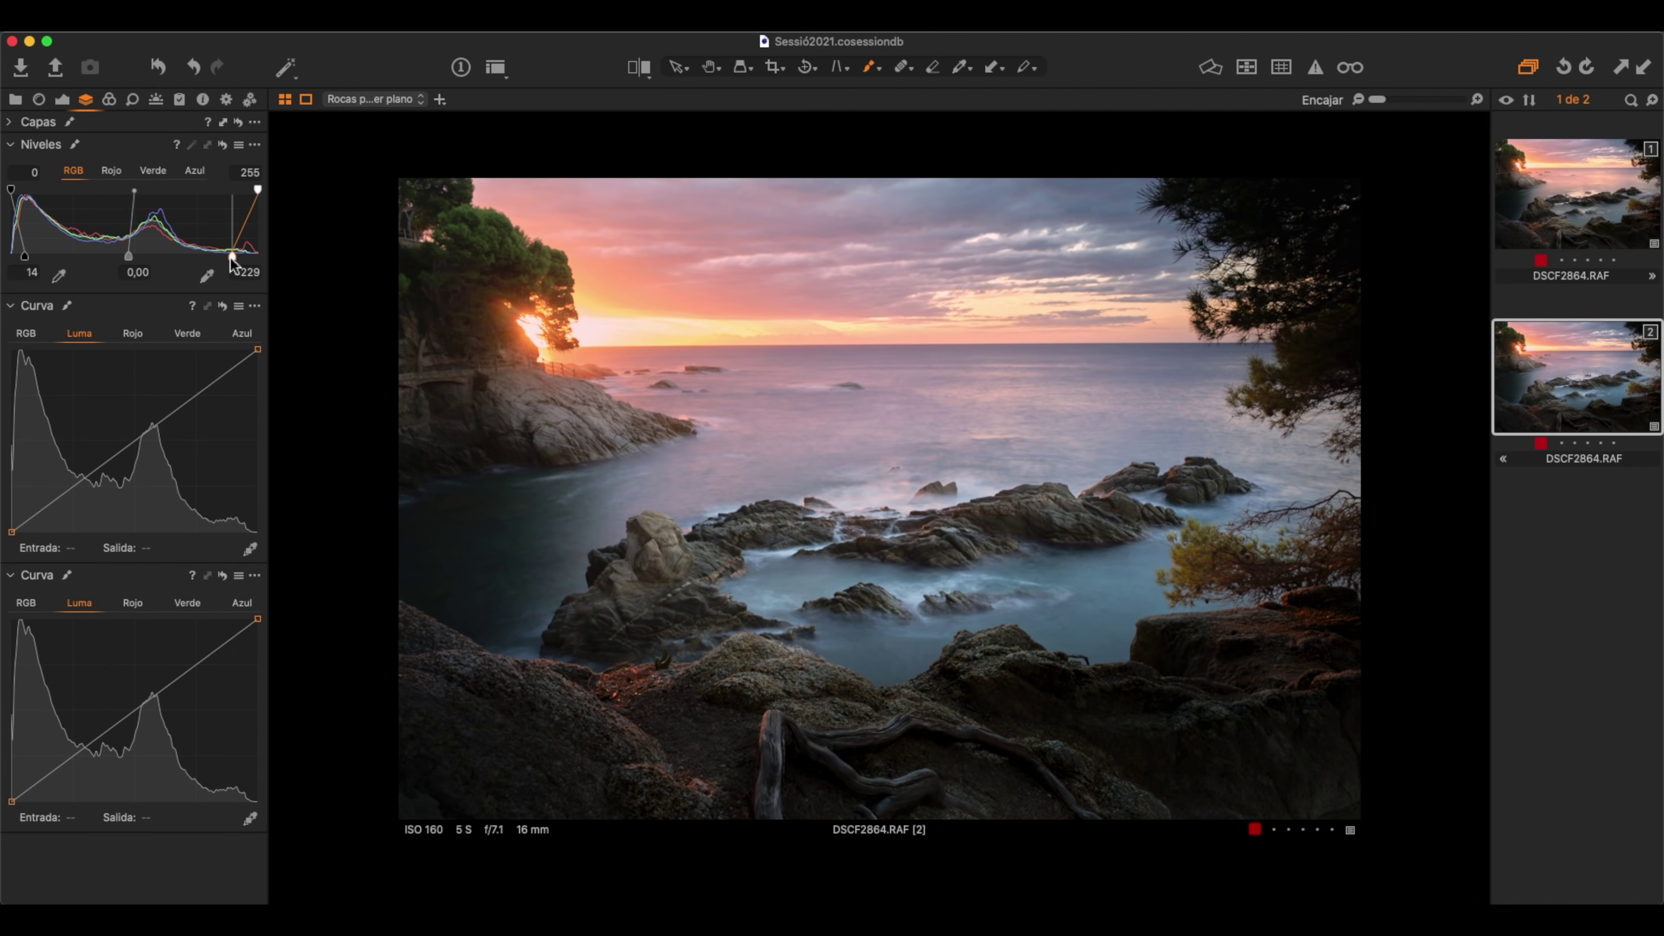
{"action": "left_click_drag", "start_coordinate": [25, 257], "coordinate": [30, 261]}
{"action": "left_click_drag", "start_coordinate": [133, 260], "coordinate": [129, 257]}
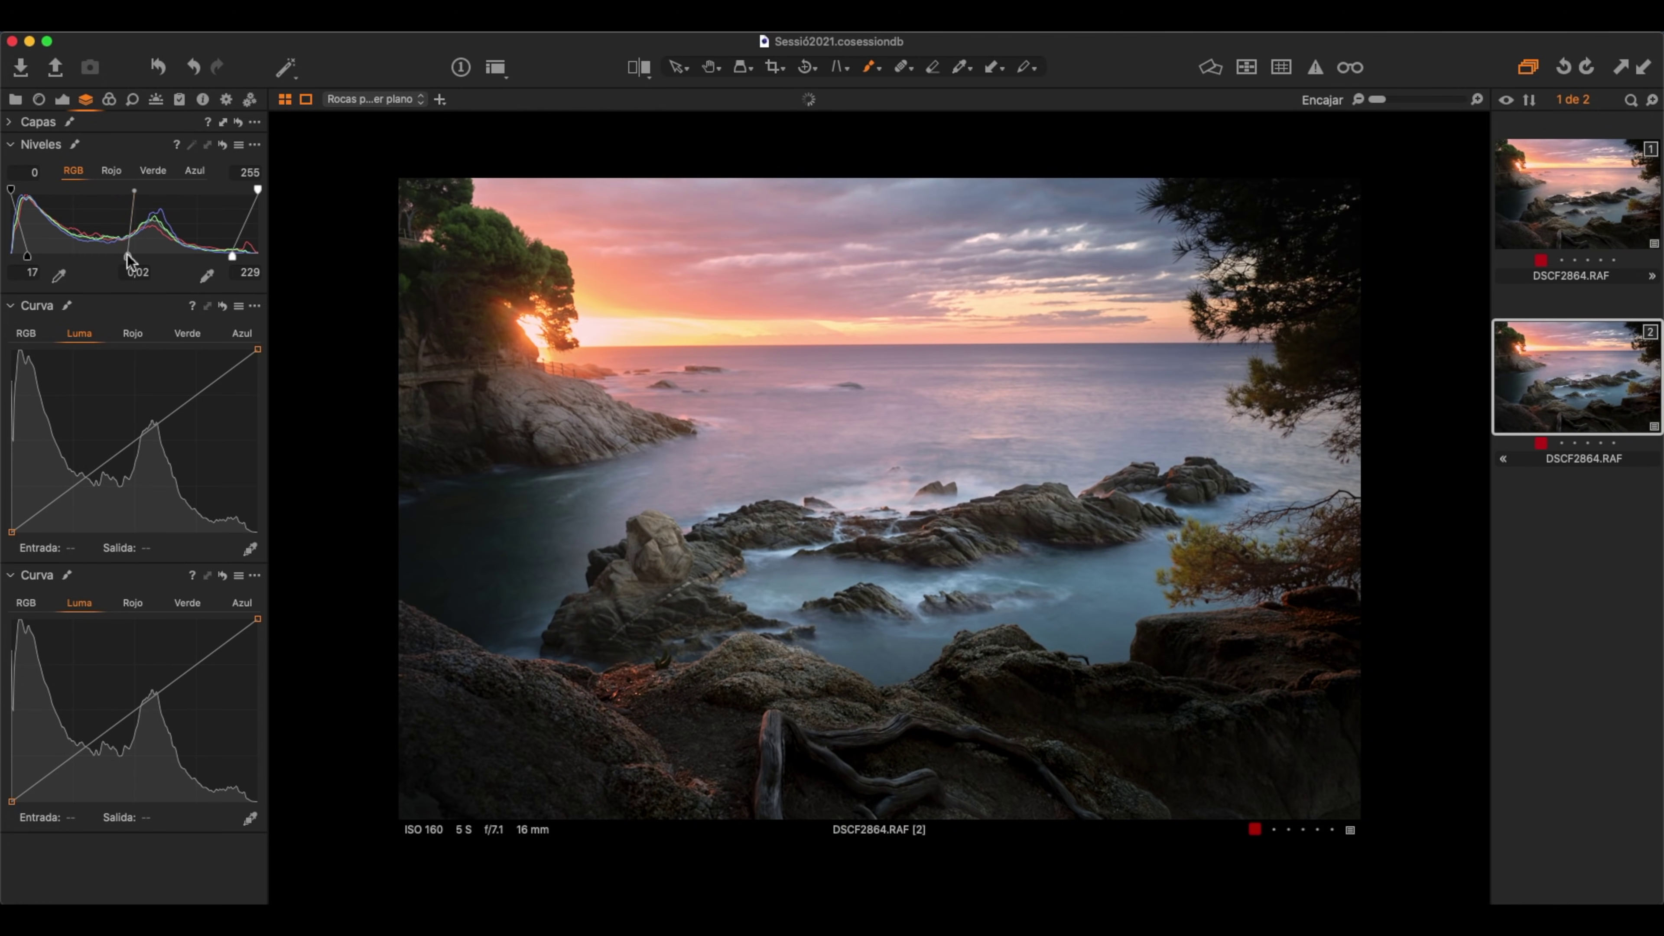
- Add a fourth adjustment layer and name it Rocas primer plano 2
{"action": "left_click", "coordinate": [65, 97]}
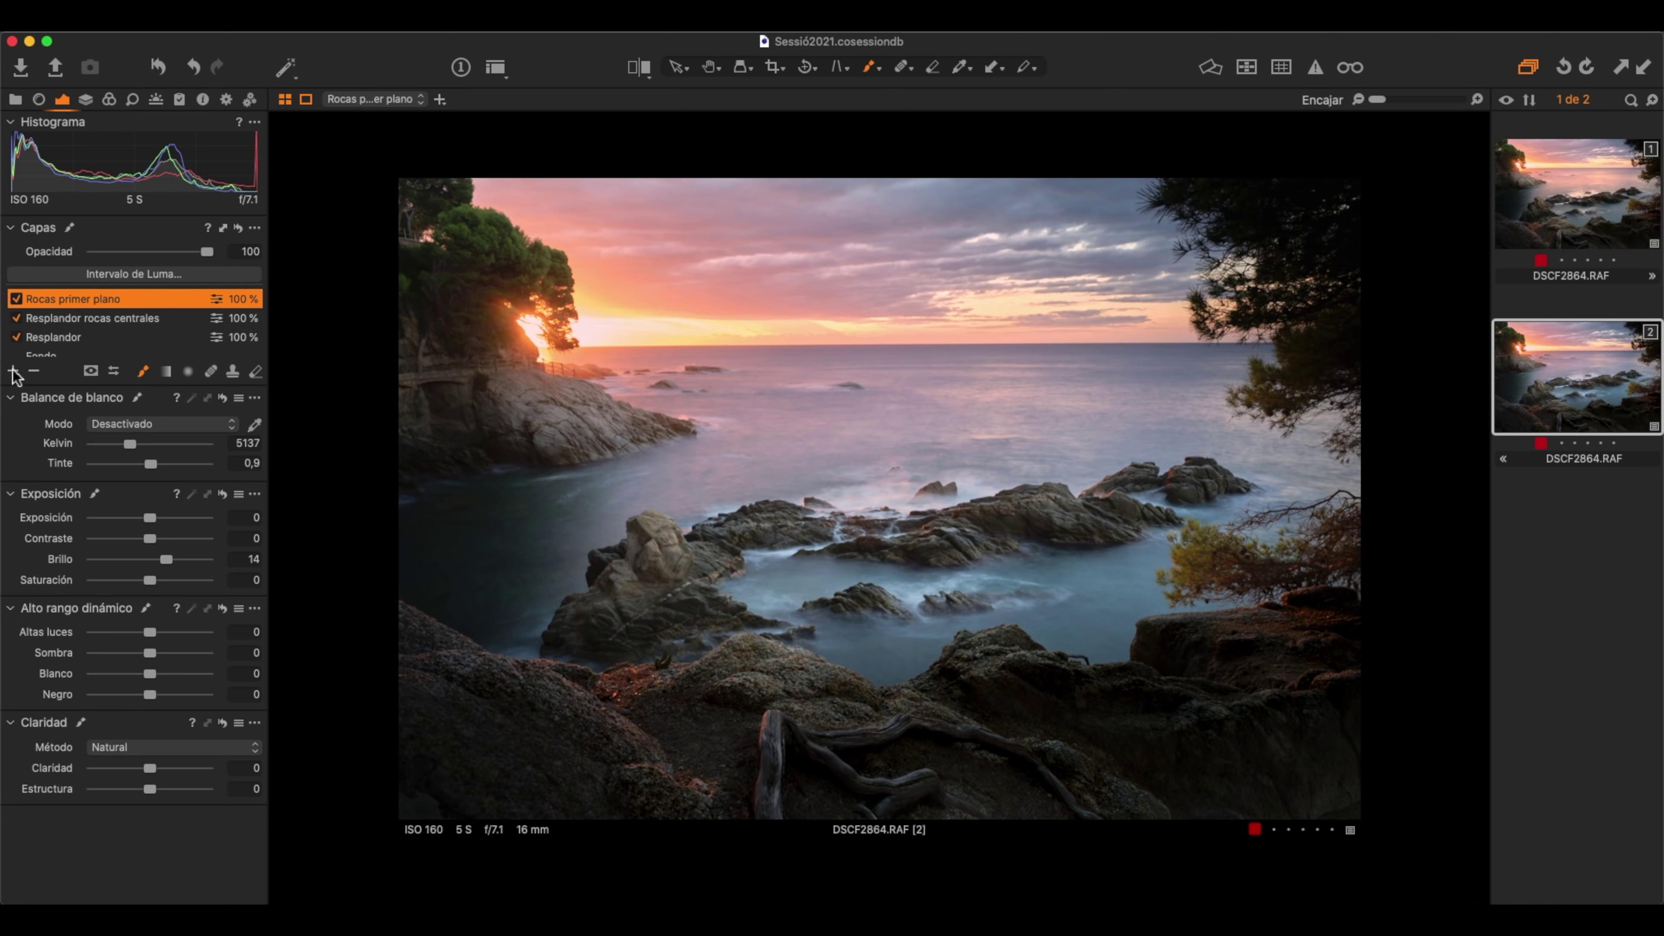
{"action": "key", "text": "super+shift+l"}
{"action": "double_click", "coordinate": [55, 300]}
{"action": "type", "text": "Rocas primer plano 2"}
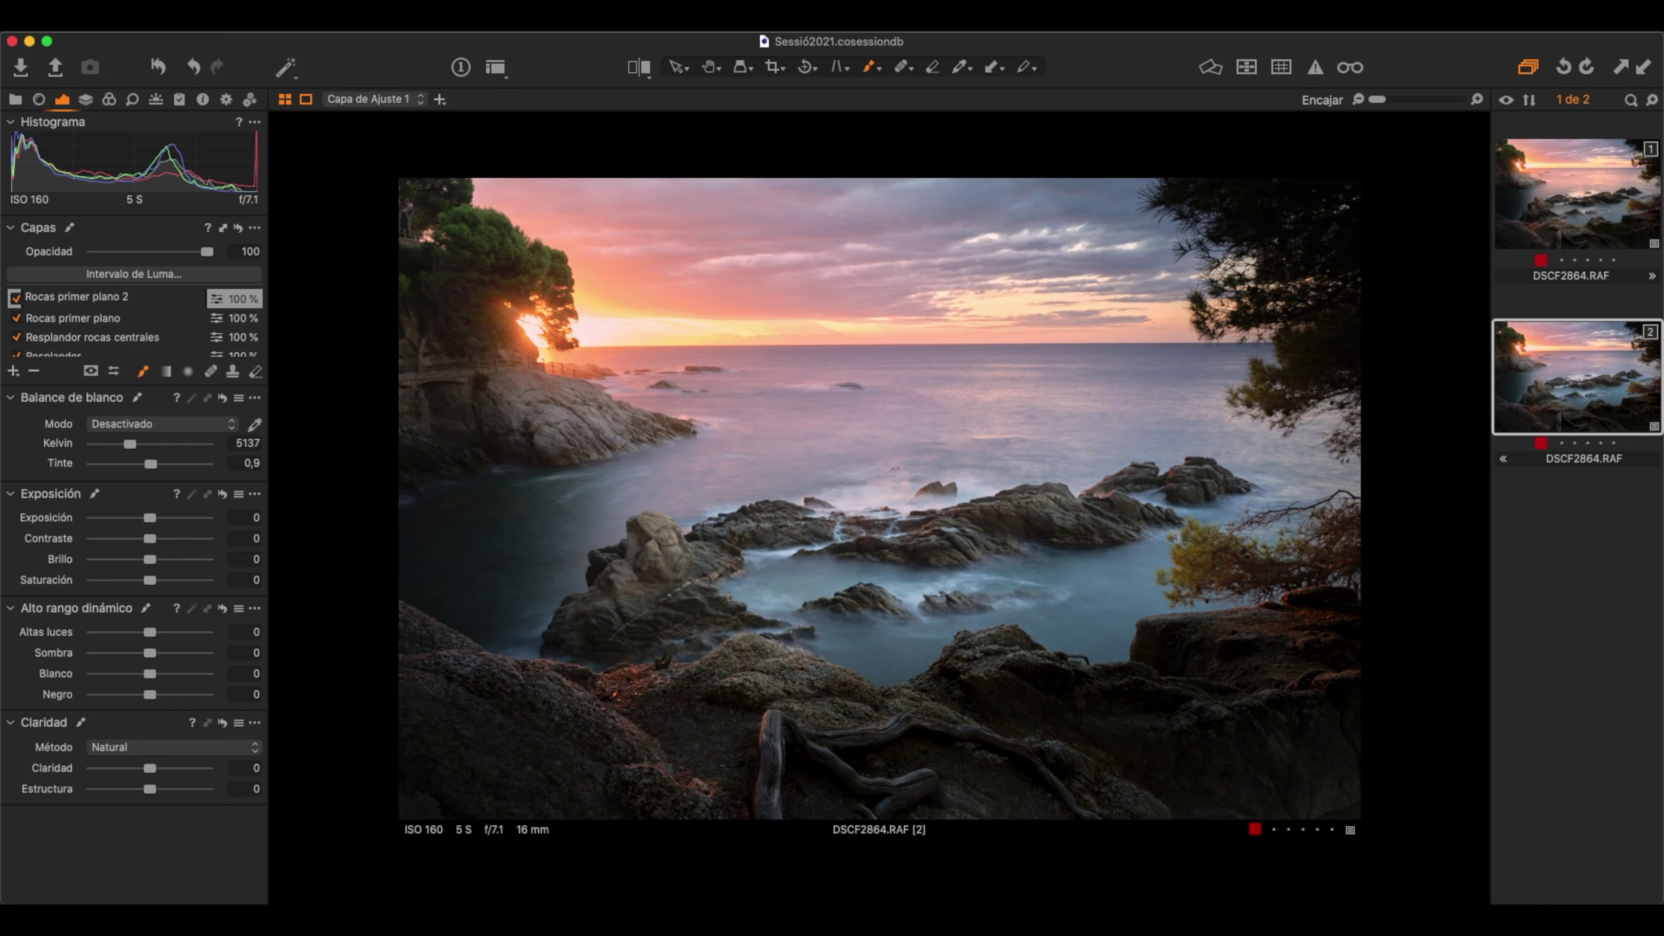
{"action": "key", "text": "Return"}
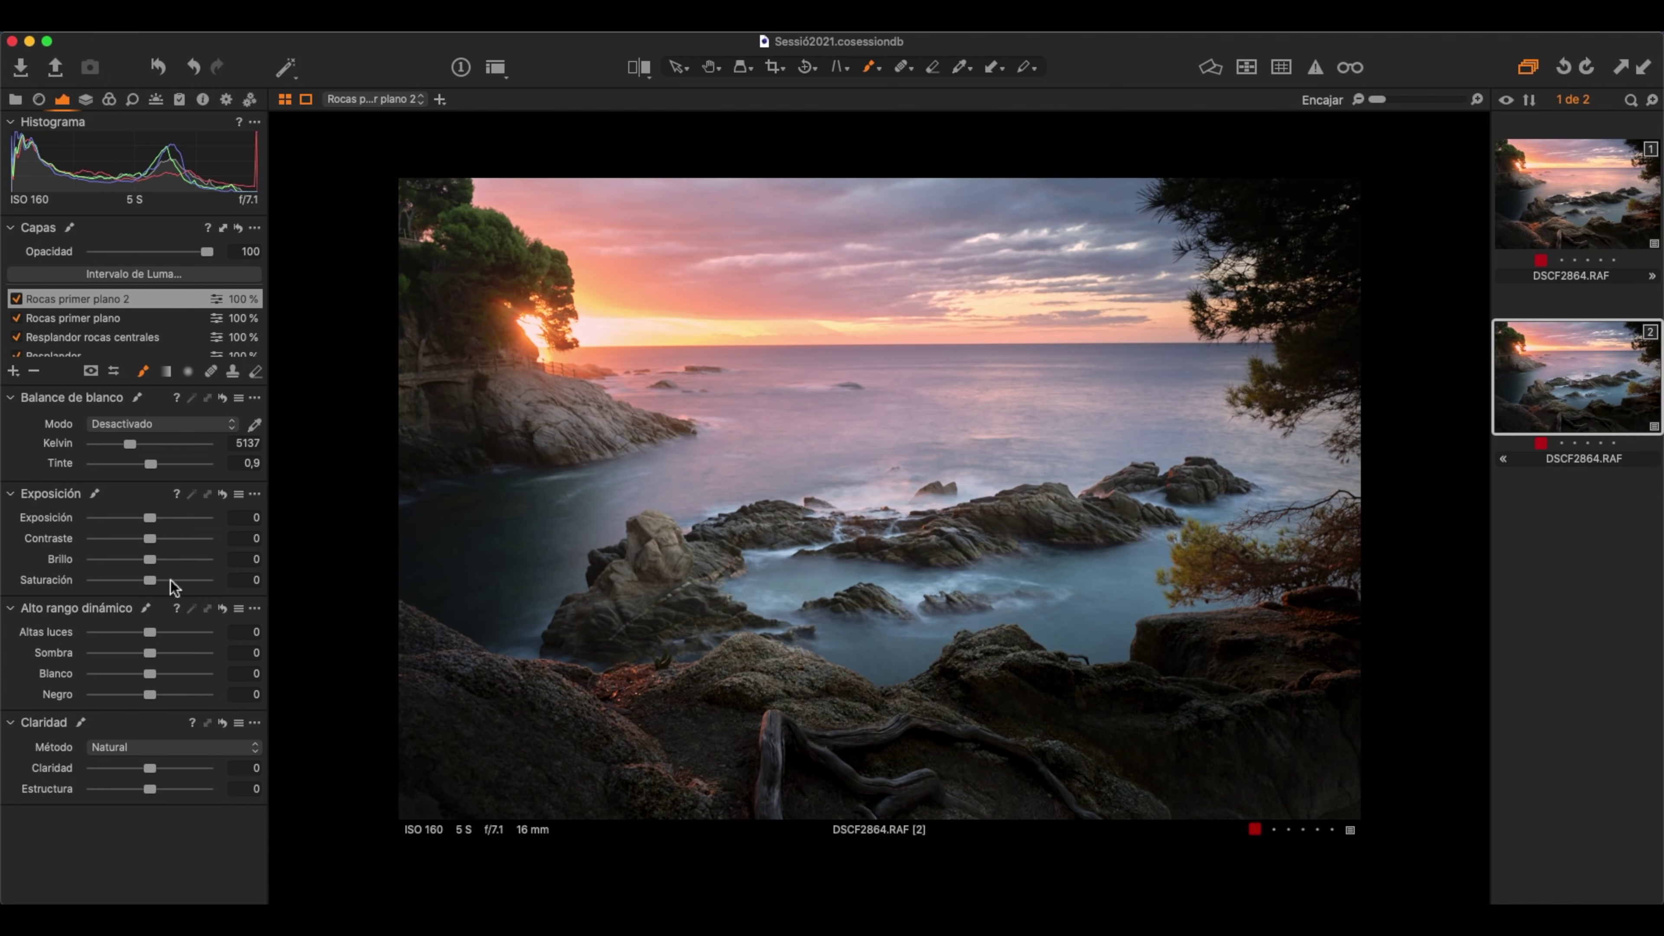
- Fill the mask of the Rocas primer plano 2 layer and set its brightness to 23 and contrast to 9
{"action": "left_click_drag", "start_coordinate": [150, 558], "coordinate": [163, 560]}
{"action": "right_click", "coordinate": [214, 308]}
{"action": "key", "text": "Down"}
{"action": "key", "text": "Down"}
{"action": "key", "text": "Down"}
{"action": "key", "text": "Return"}
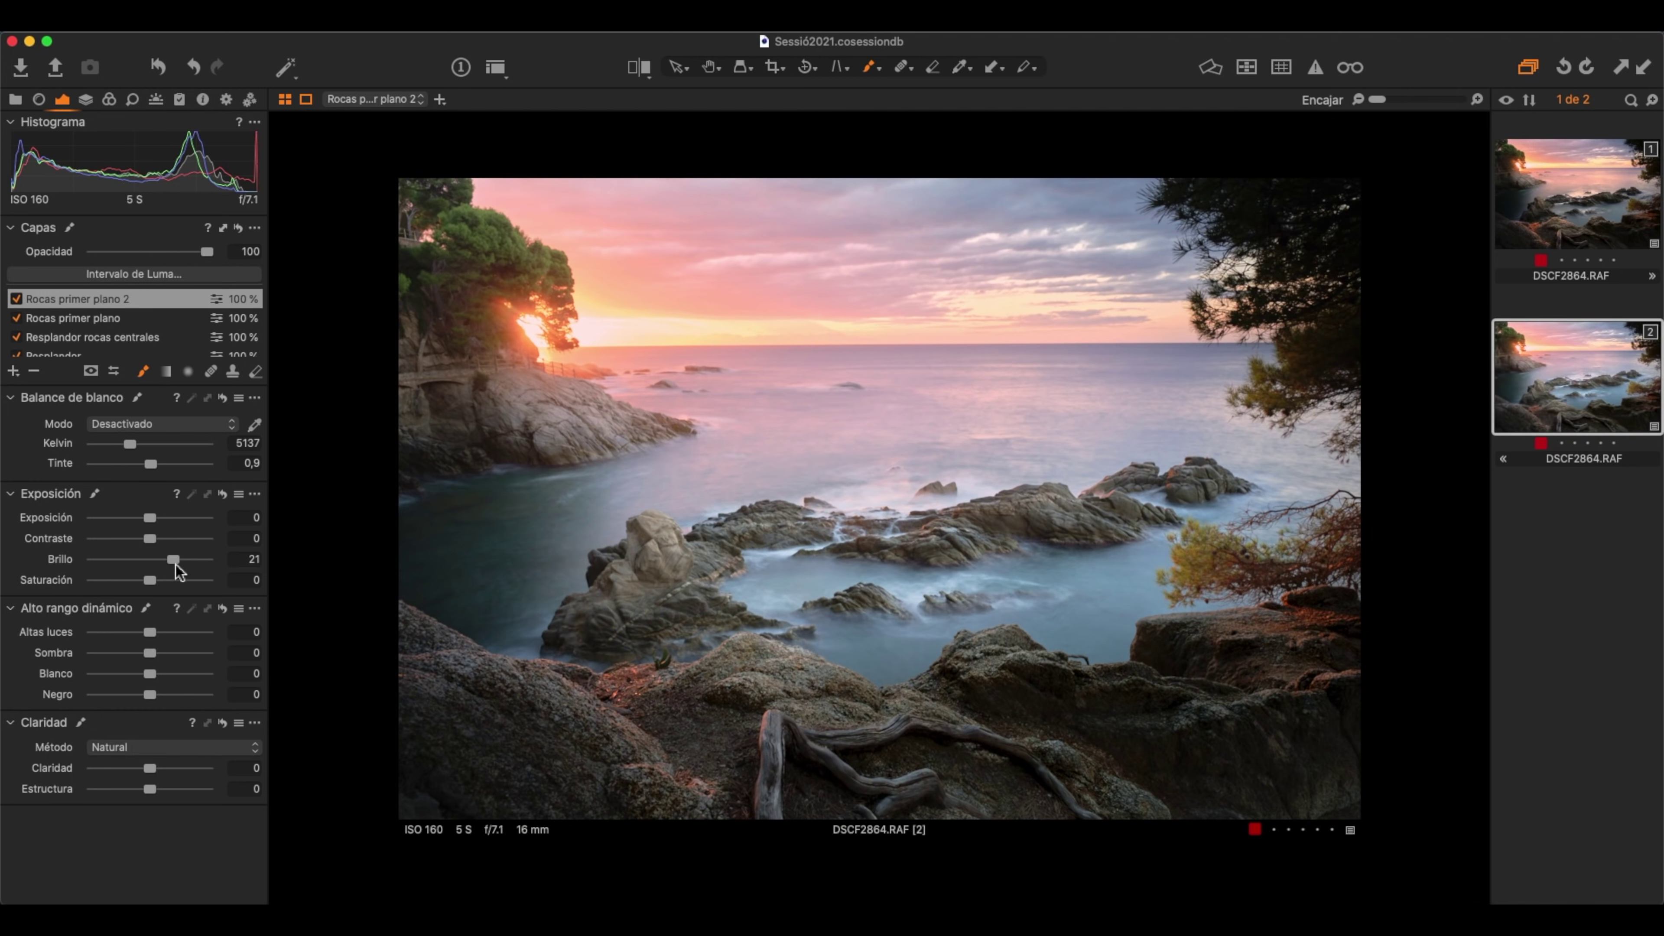
{"action": "mouse_move", "coordinate": [170, 560]}
{"action": "left_mouse_down"}
{"action": "mouse_move", "coordinate": [164, 541]}
{"action": "mouse_move", "coordinate": [177, 560]}
{"action": "left_mouse_up"}
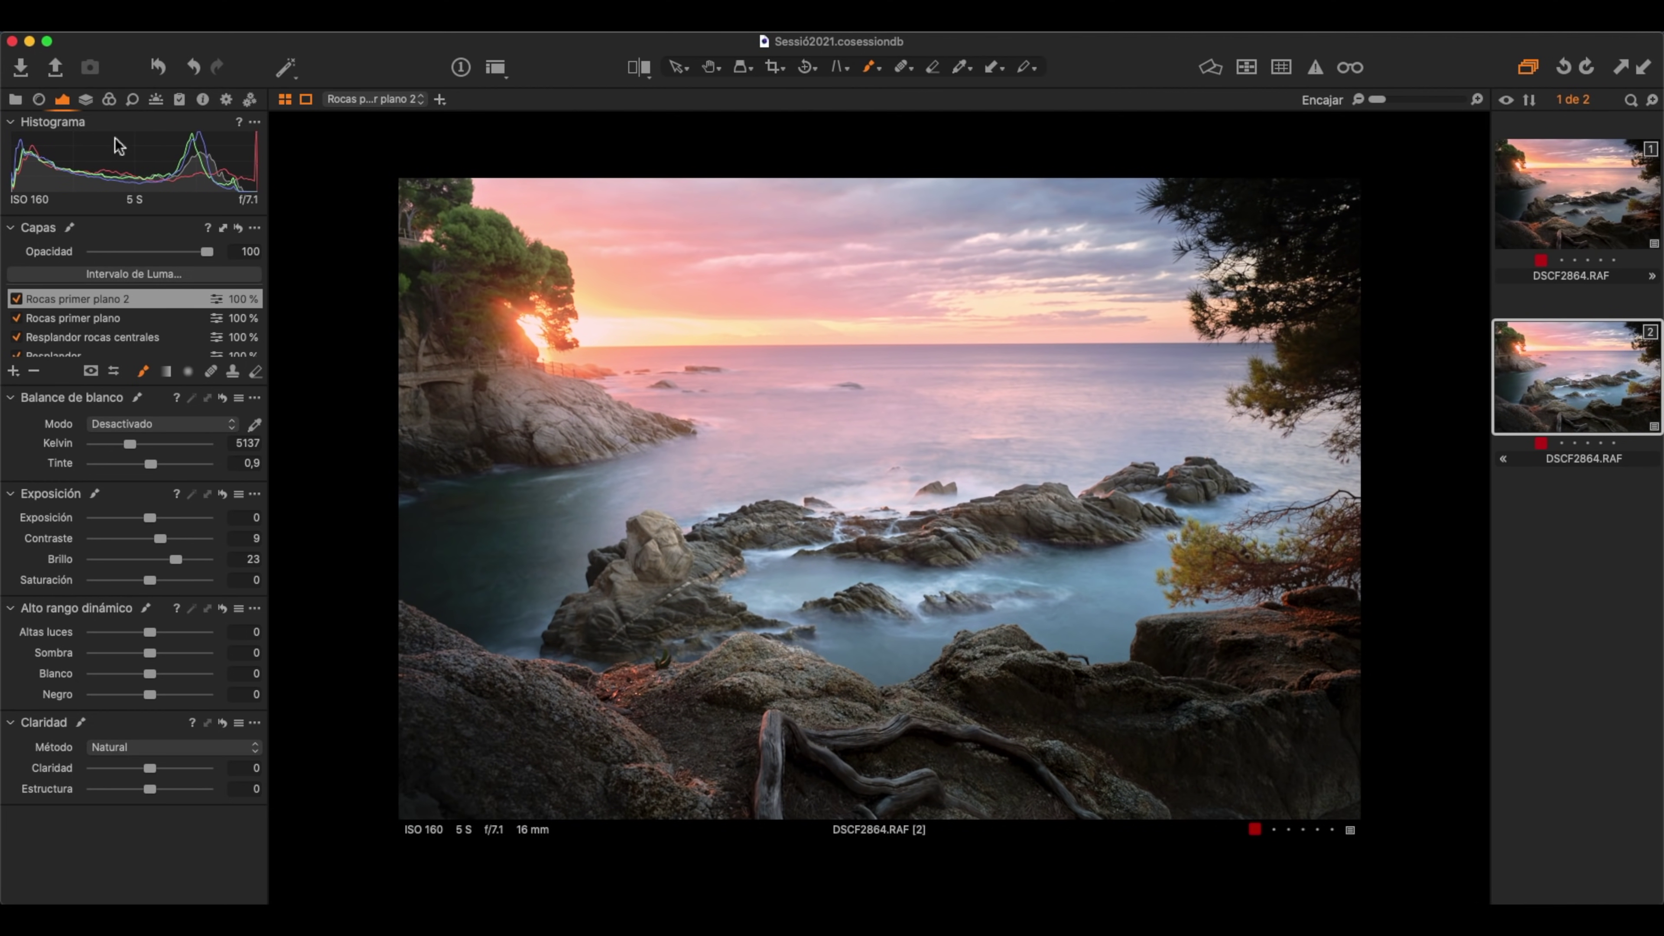
- Shift the highlights of the Rocas primer plano 2 layer towards a warm orange-red in the color balance
{"action": "left_click", "coordinate": [109, 99]}
{"action": "left_click", "coordinate": [172, 199]}
{"action": "left_click", "coordinate": [229, 198]}
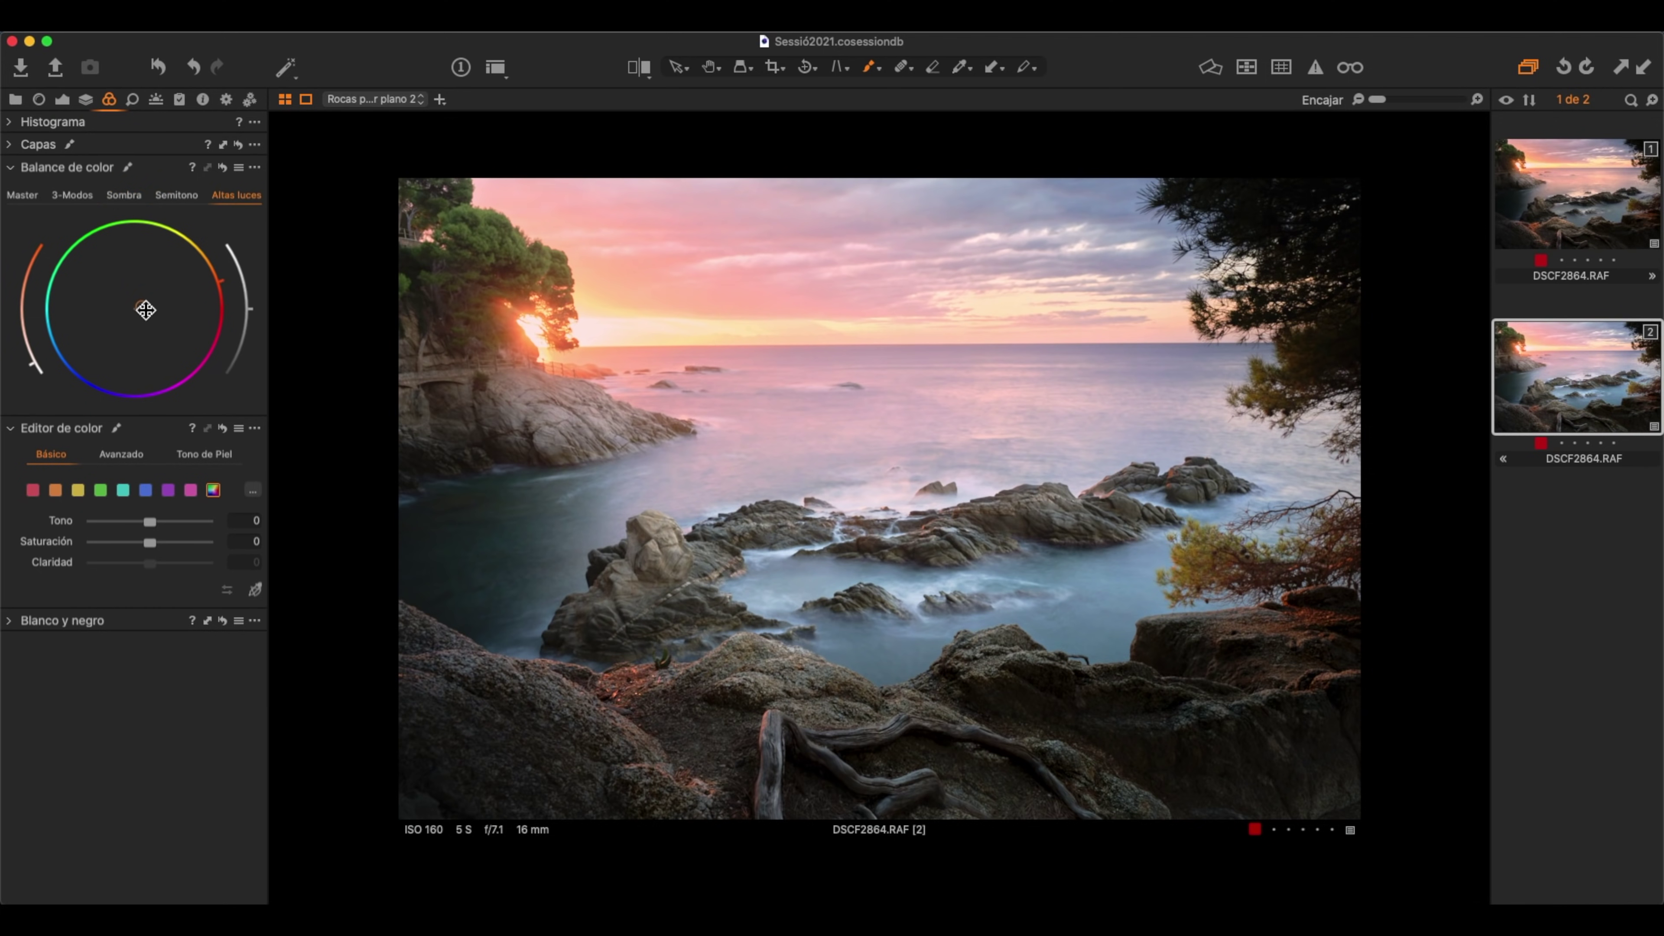
{"action": "left_click_drag", "start_coordinate": [157, 300], "coordinate": [159, 305]}
- Invert the mask of the Rocas primer plano 2 layer
{"action": "key", "text": "super+alt+3"}
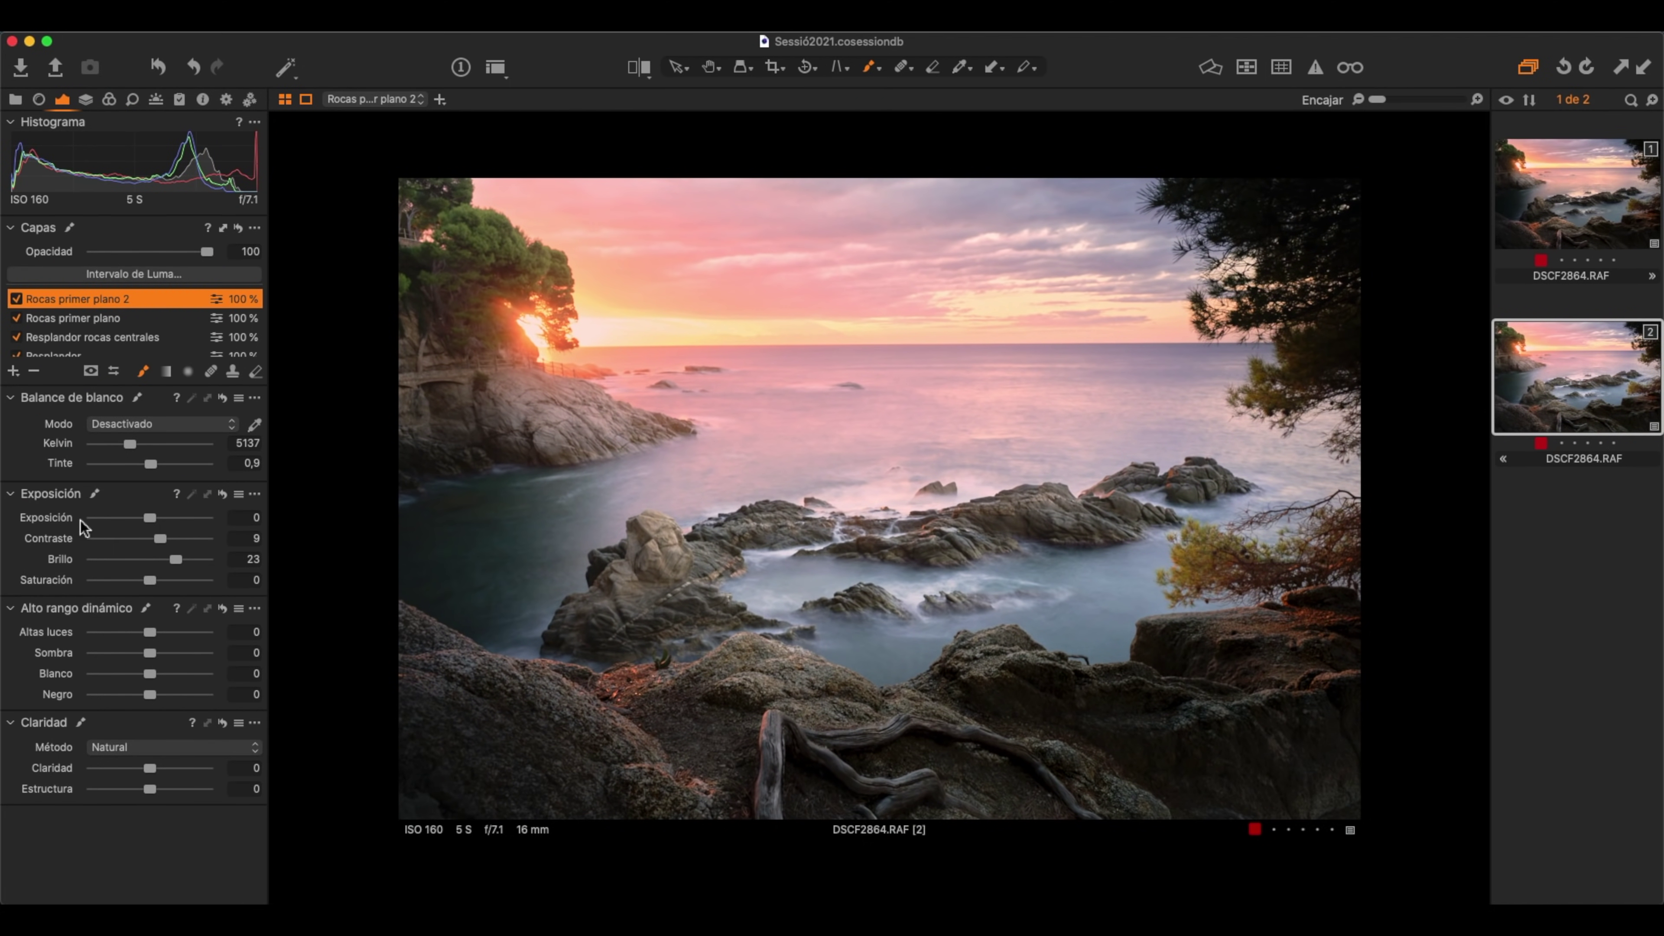
{"action": "right_click", "coordinate": [214, 300]}
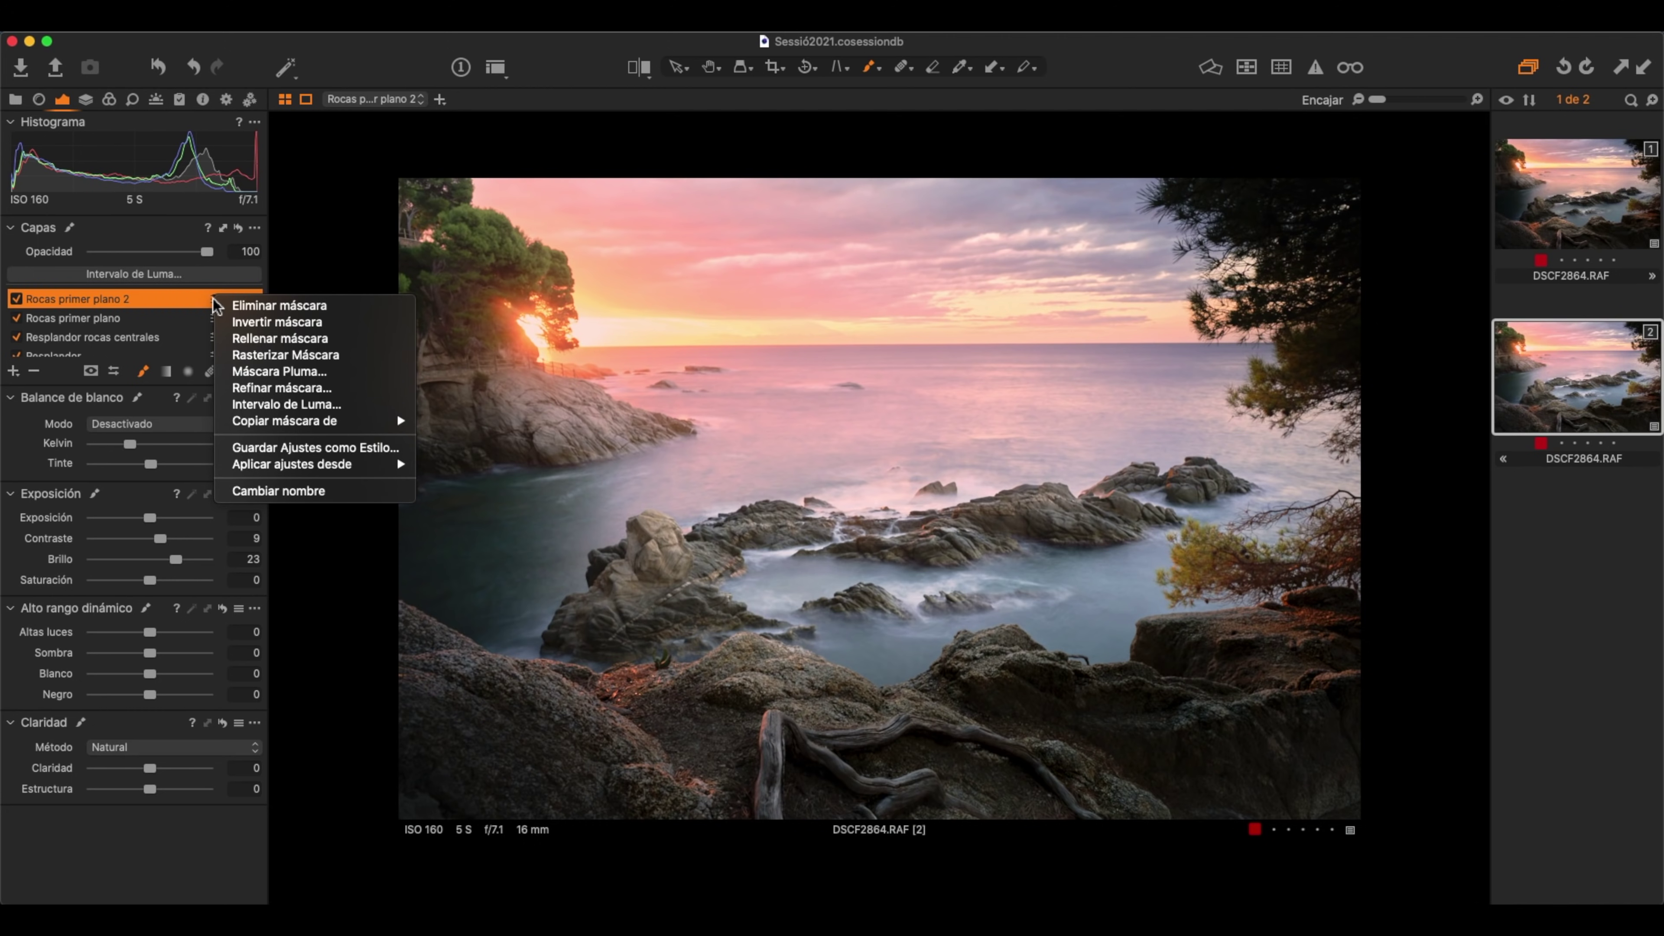
{"action": "left_click", "coordinate": [262, 322]}
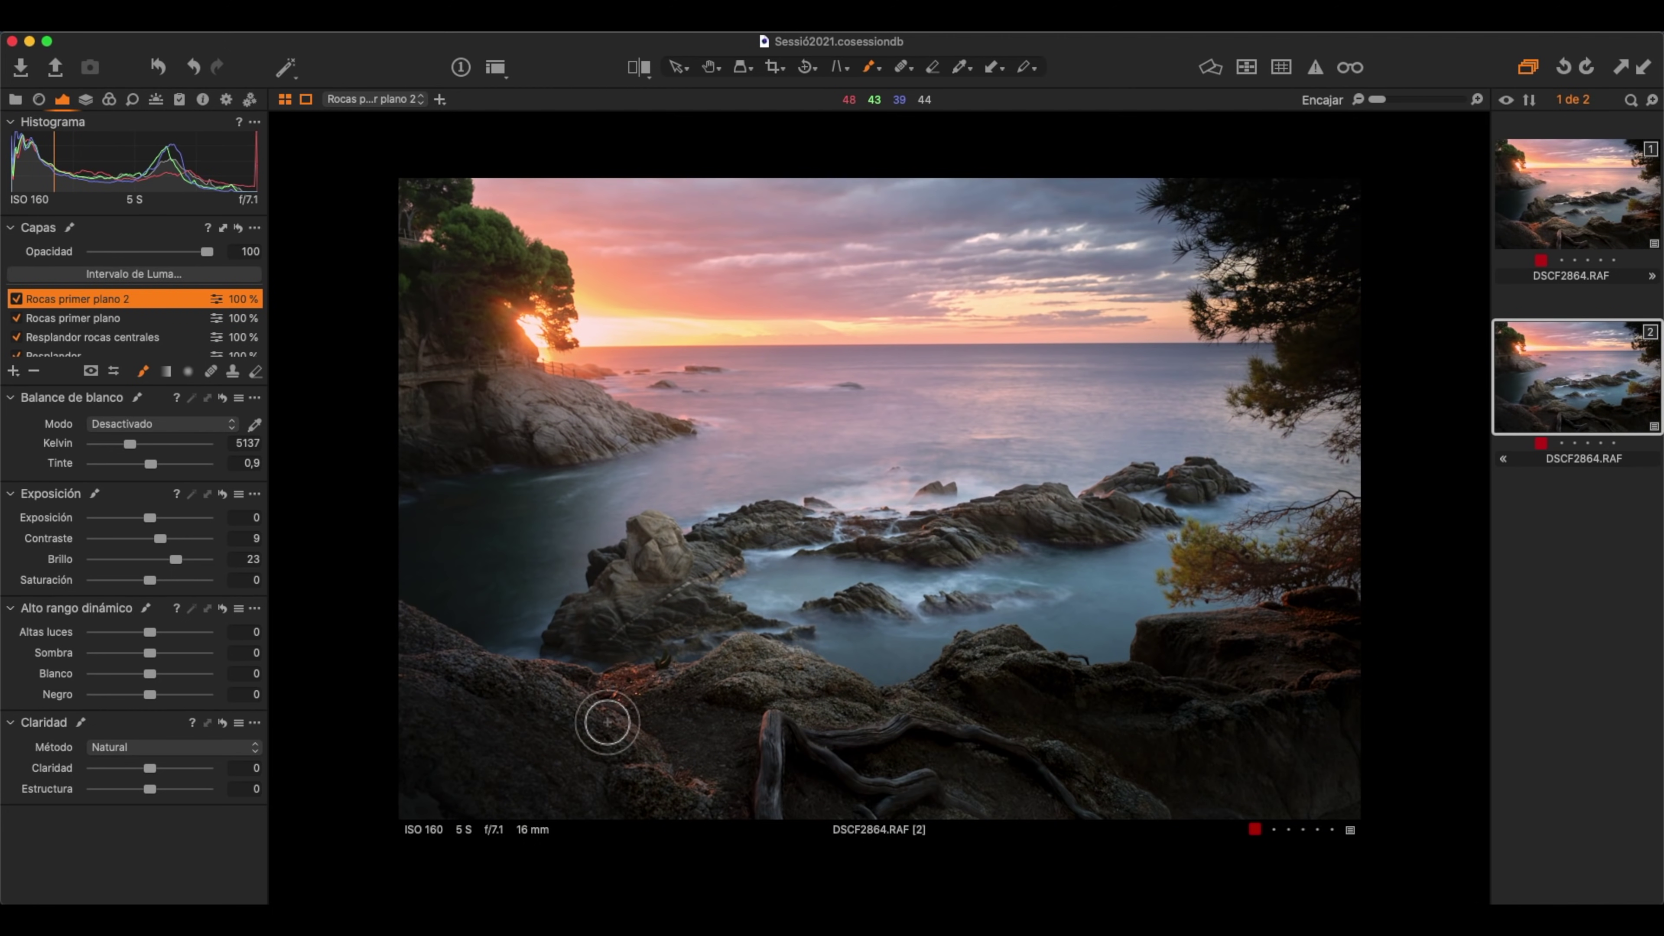
- Shrink the mask brush and paint the Rocas primer plano 2 mask over the upper foreground rocks and the tree roots
{"action": "right_click", "coordinate": [585, 721]}
{"action": "left_click_drag", "start_coordinate": [579, 719], "coordinate": [575, 723]}
{"action": "mouse_move", "coordinate": [780, 715]}
{"action": "left_mouse_down"}
{"action": "mouse_move", "coordinate": [769, 788]}
{"action": "mouse_move", "coordinate": [921, 728]}
{"action": "mouse_move", "coordinate": [1052, 756]}
{"action": "left_mouse_up"}
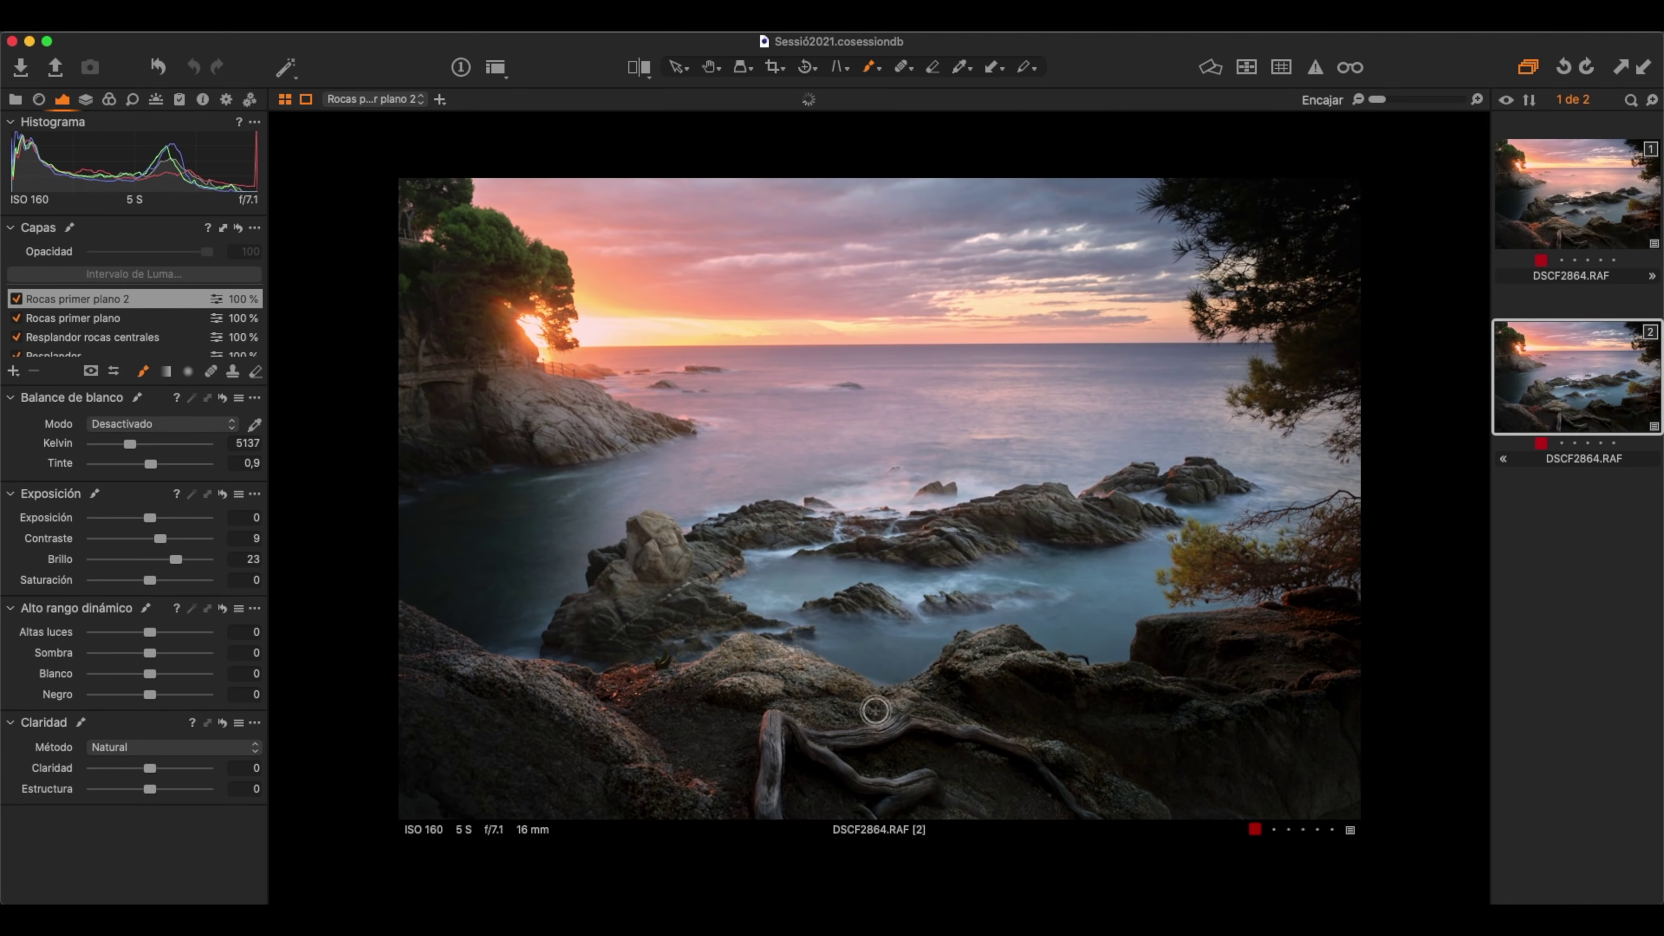
{"action": "left_click", "coordinate": [824, 683]}
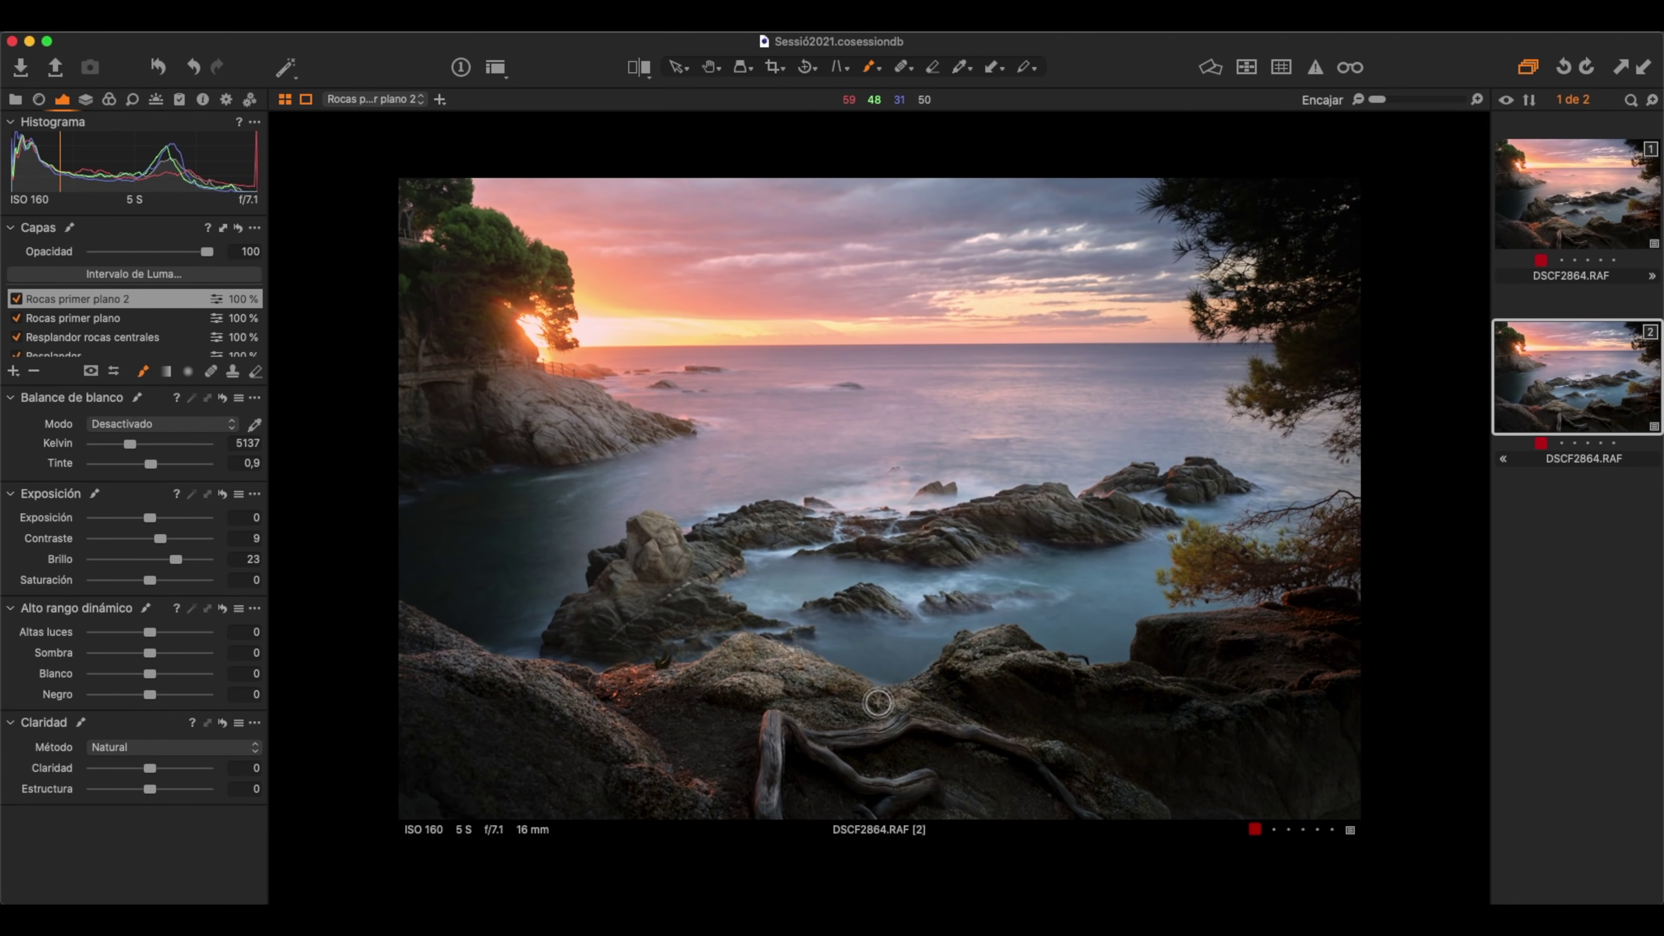
- Erase the mask spill on the water along the foreground rock edge at 100% zoom, using a smaller eraser
{"action": "key", "text": "z"}
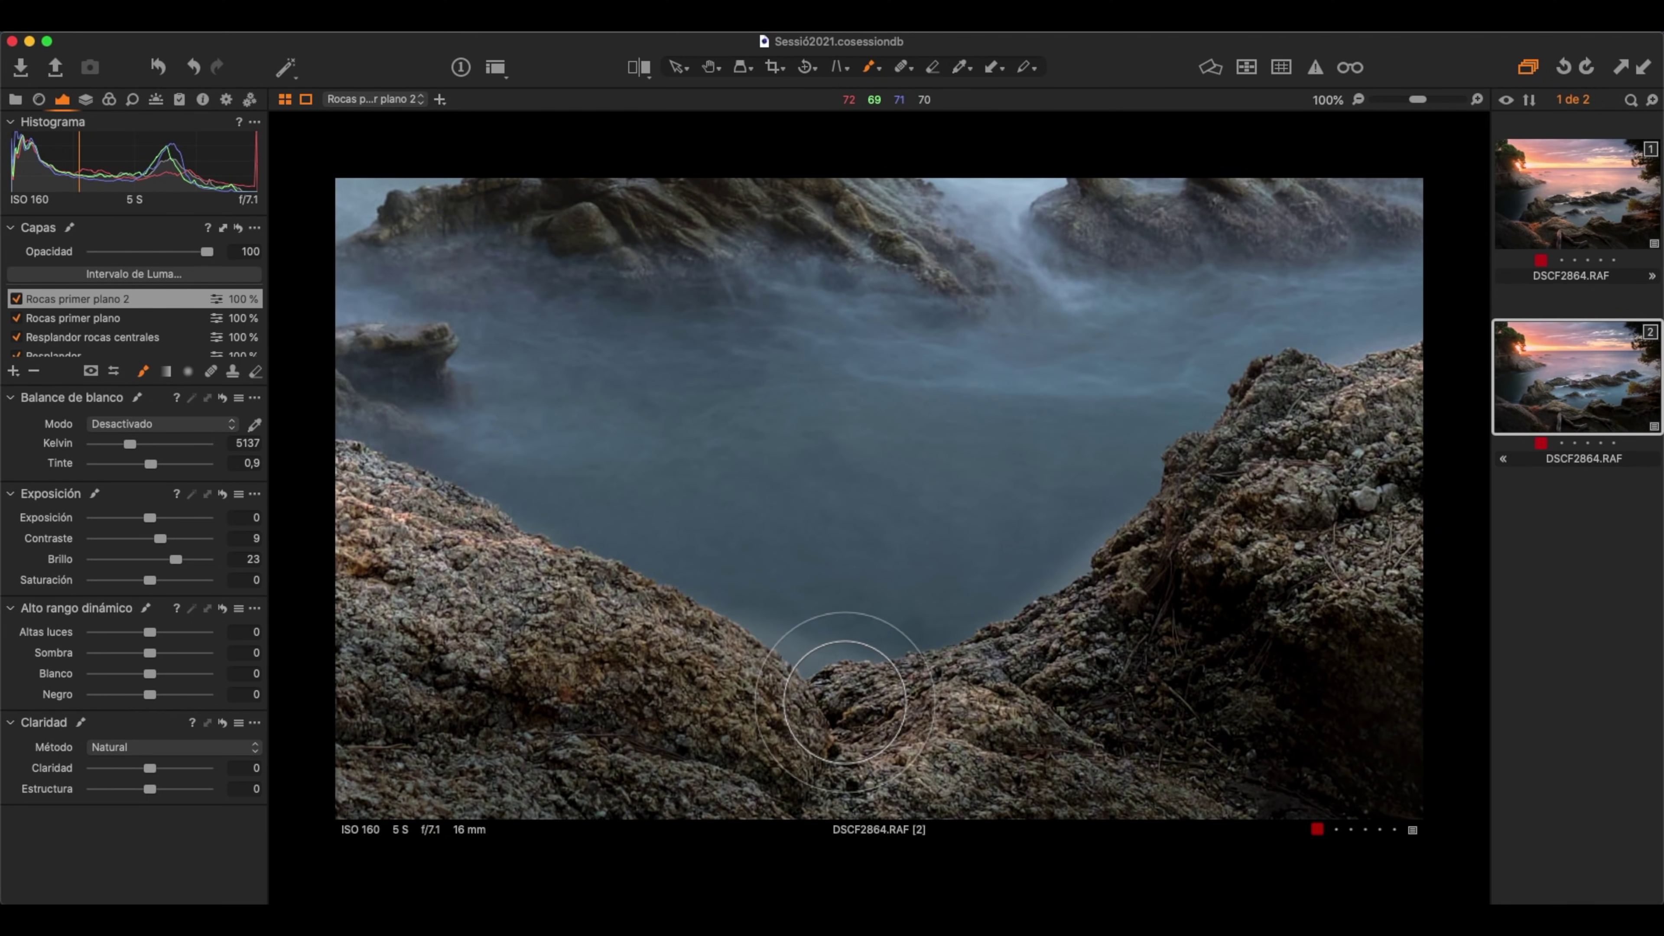
{"action": "key", "text": "e"}
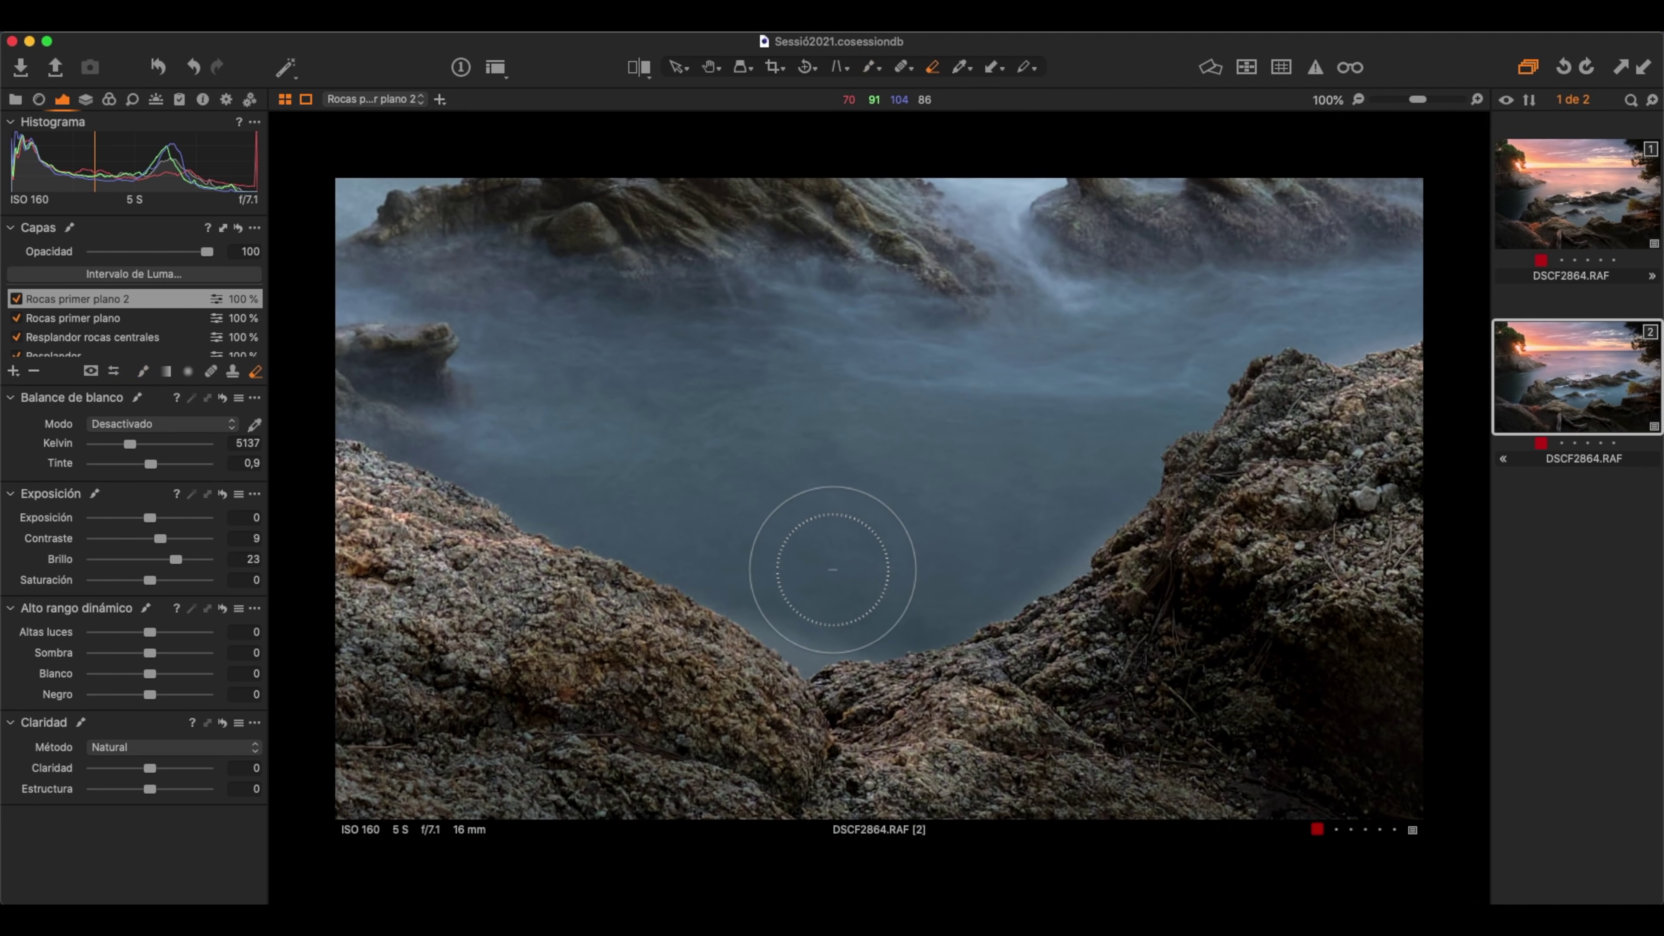
{"action": "right_click", "coordinate": [811, 562]}
{"action": "left_click_drag", "start_coordinate": [811, 562], "coordinate": [801, 563]}
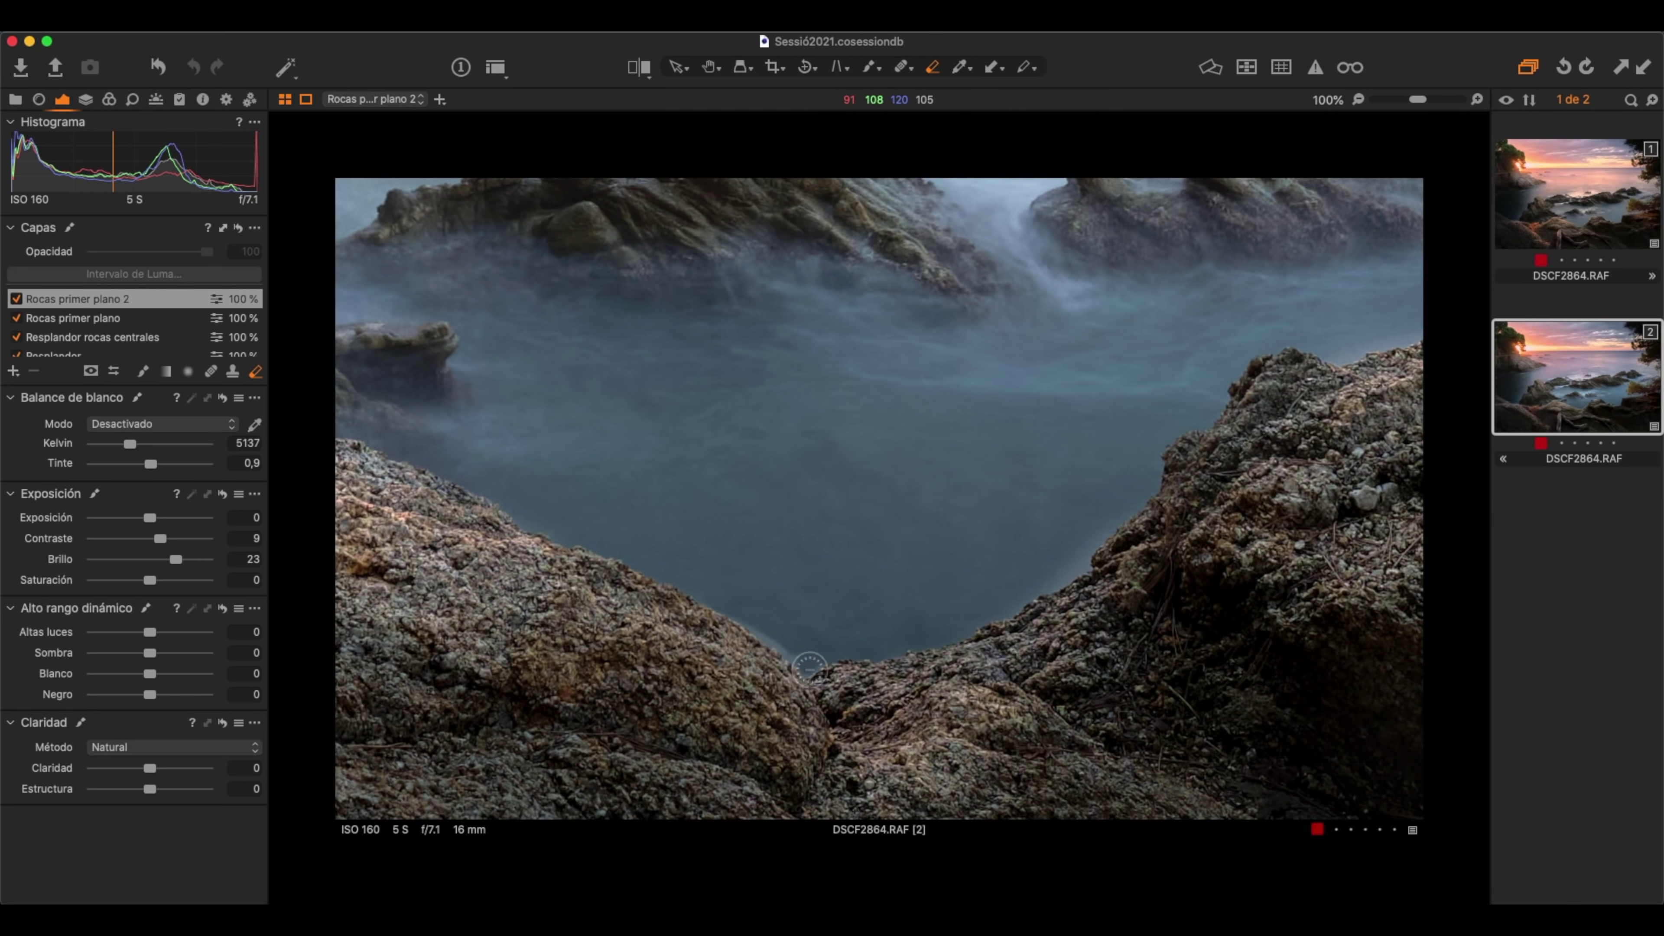
- Brush more of the Rocas primer plano 2 mask onto the foreground rocks, including the flat rock below the yellowish branches
{"action": "key", "text": "b"}
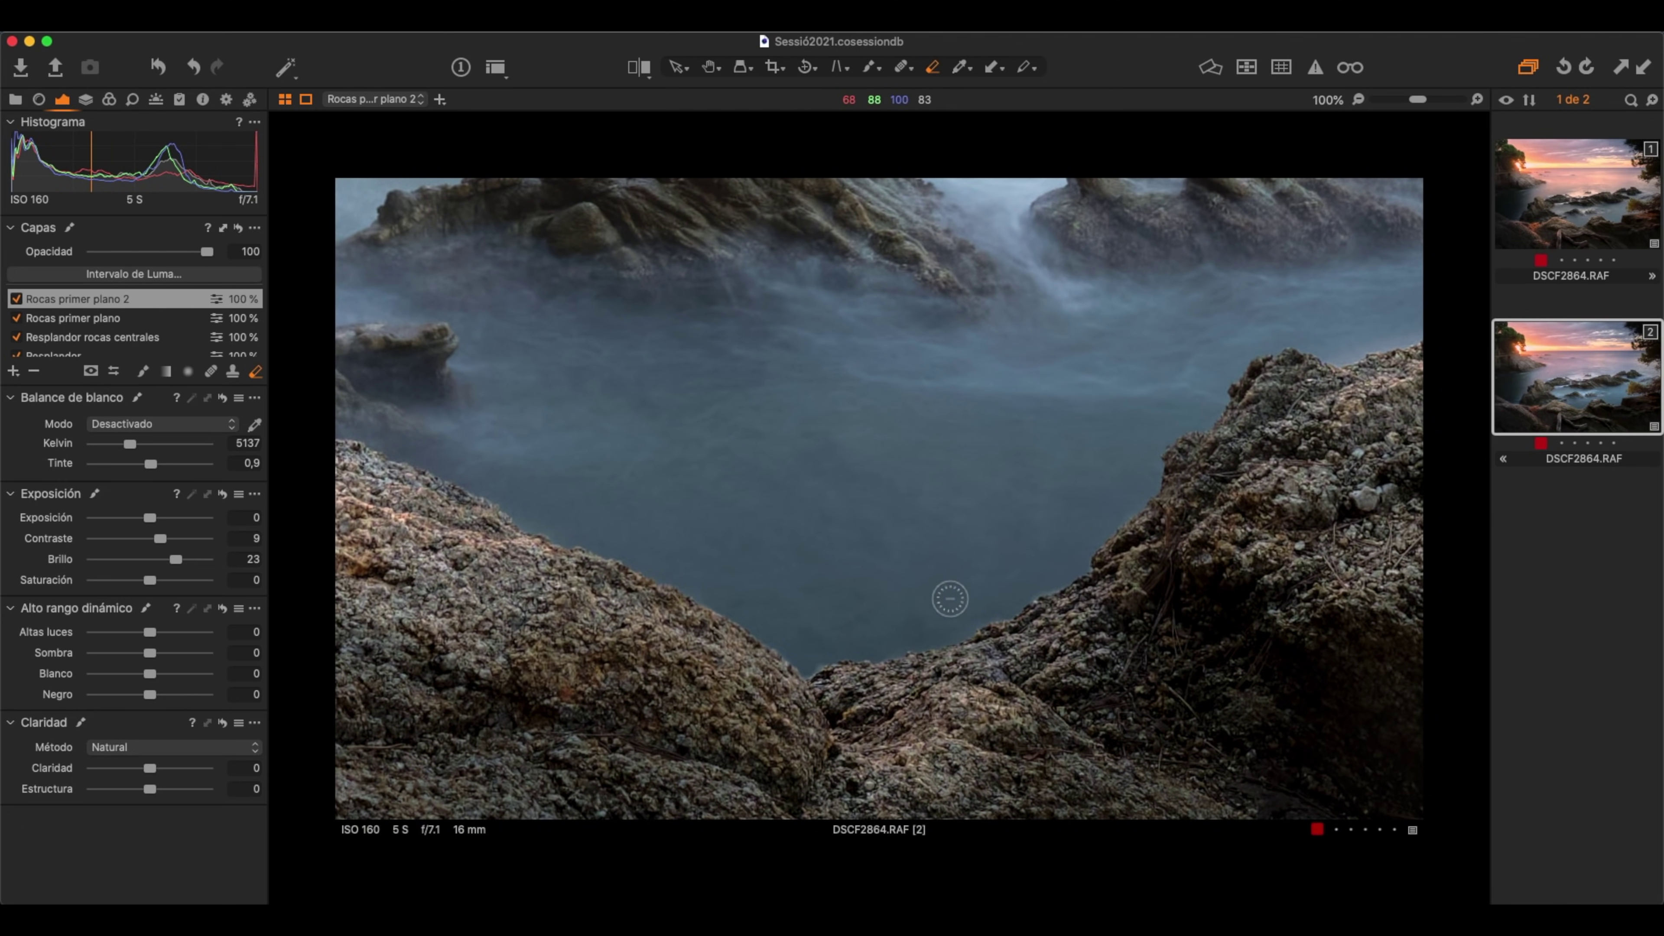
{"action": "key", "text": "super+0"}
{"action": "left_click_drag", "start_coordinate": [870, 754], "coordinate": [1144, 733]}
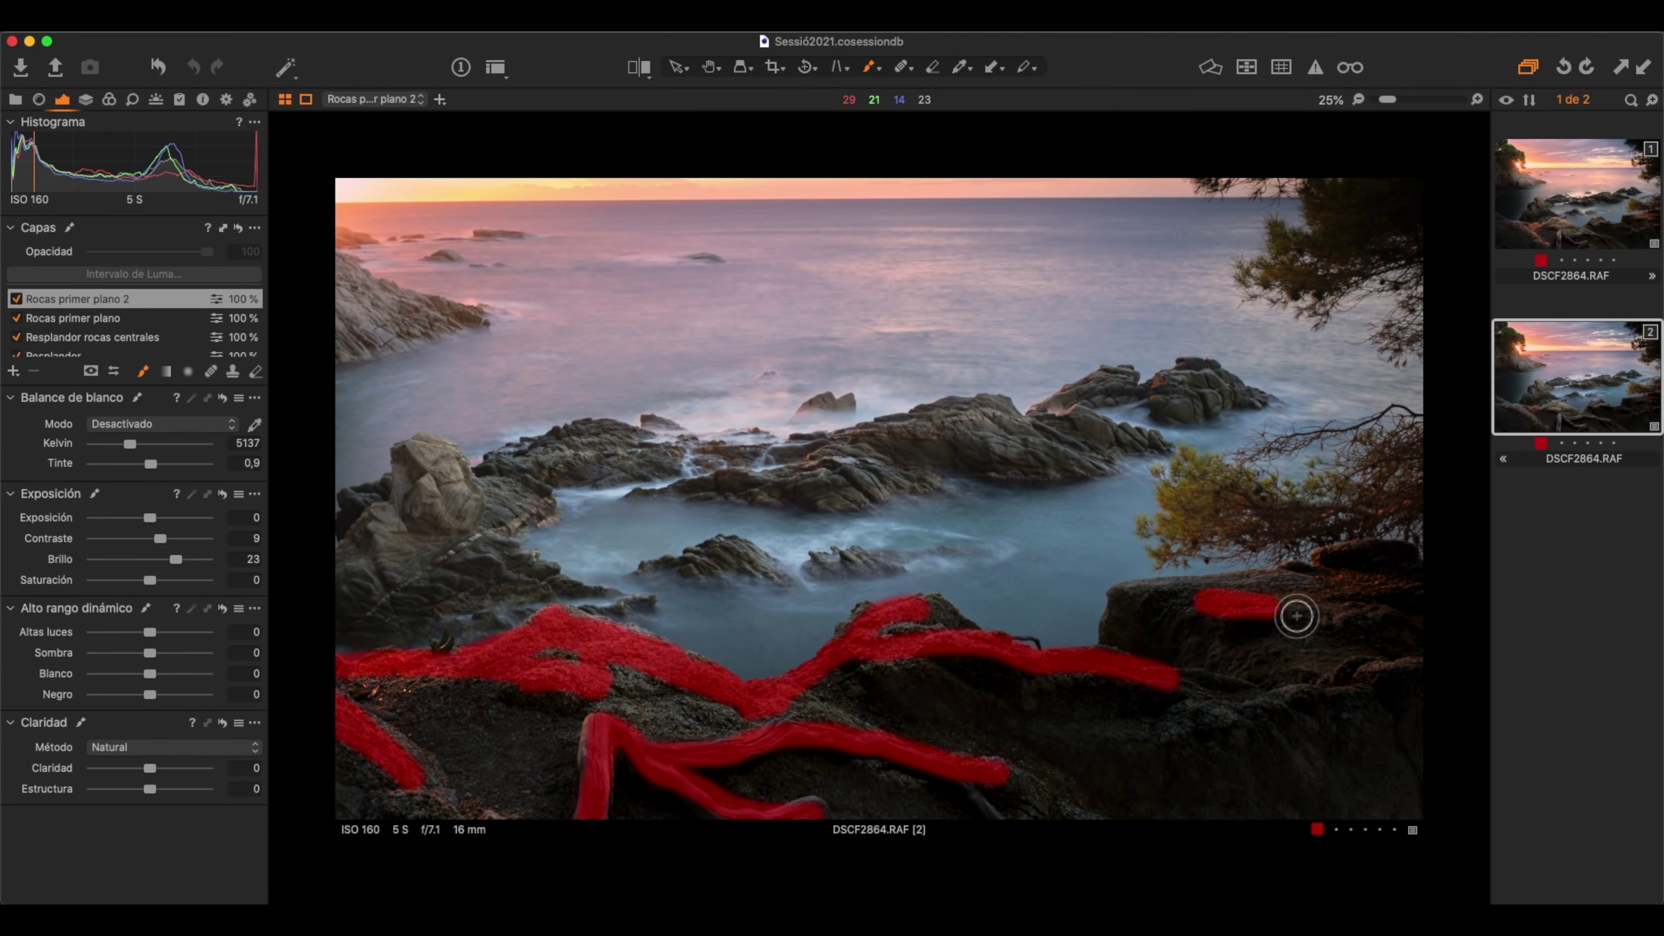
{"action": "left_click_drag", "start_coordinate": [1297, 616], "coordinate": [1355, 620]}
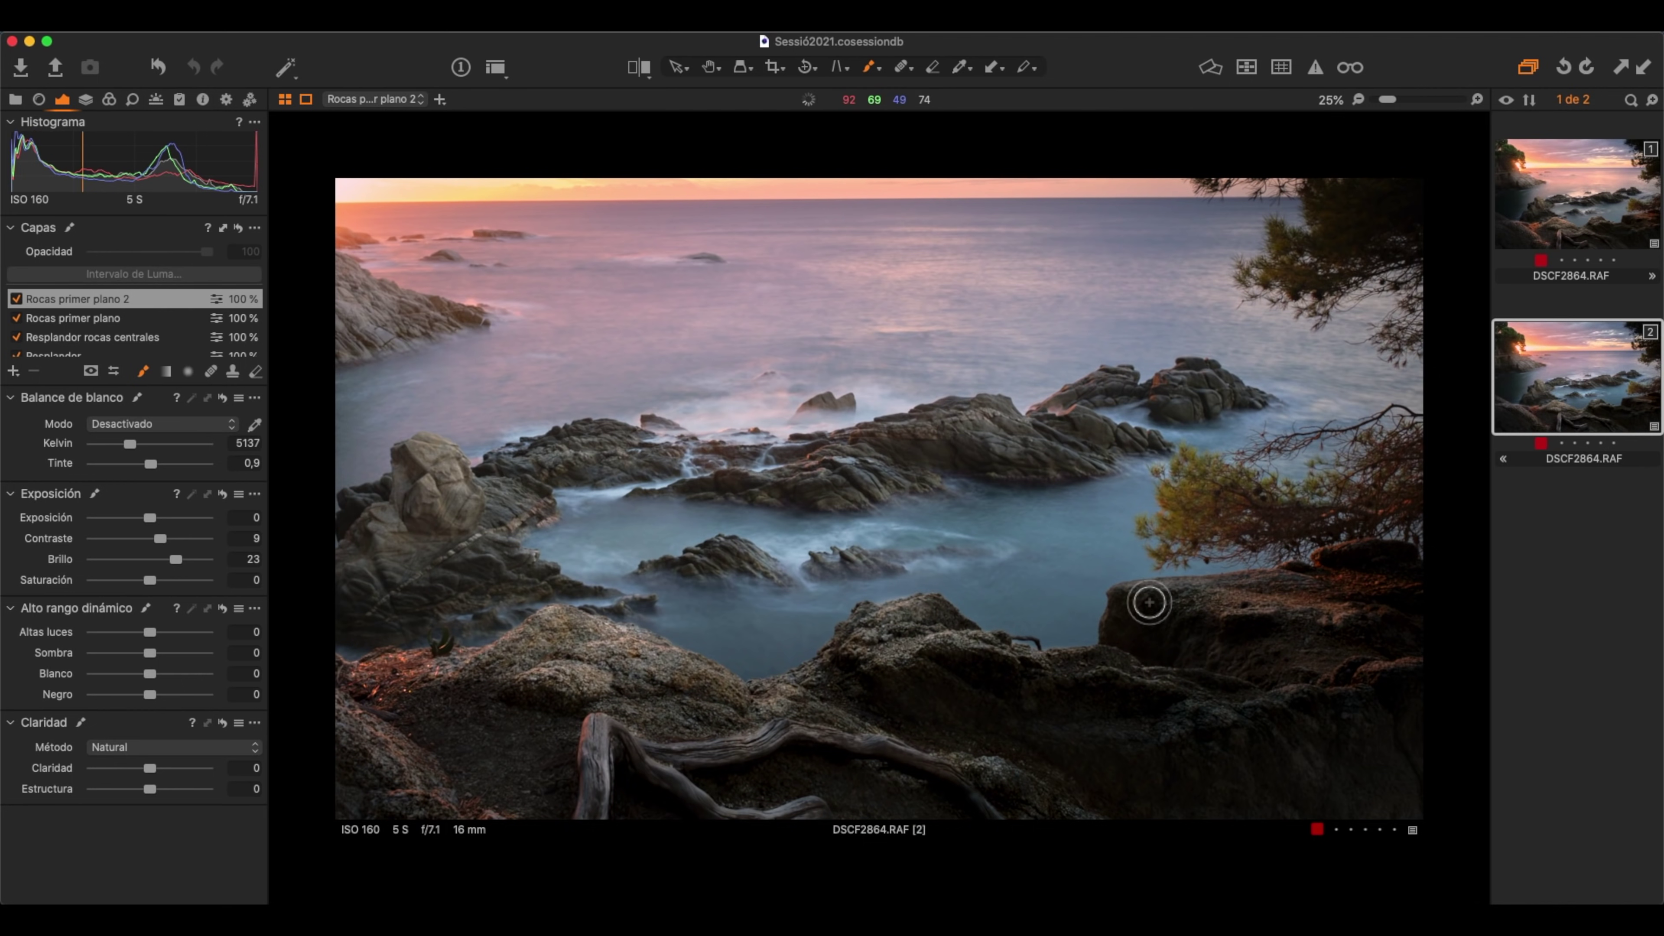
{"action": "key", "text": "super+0"}
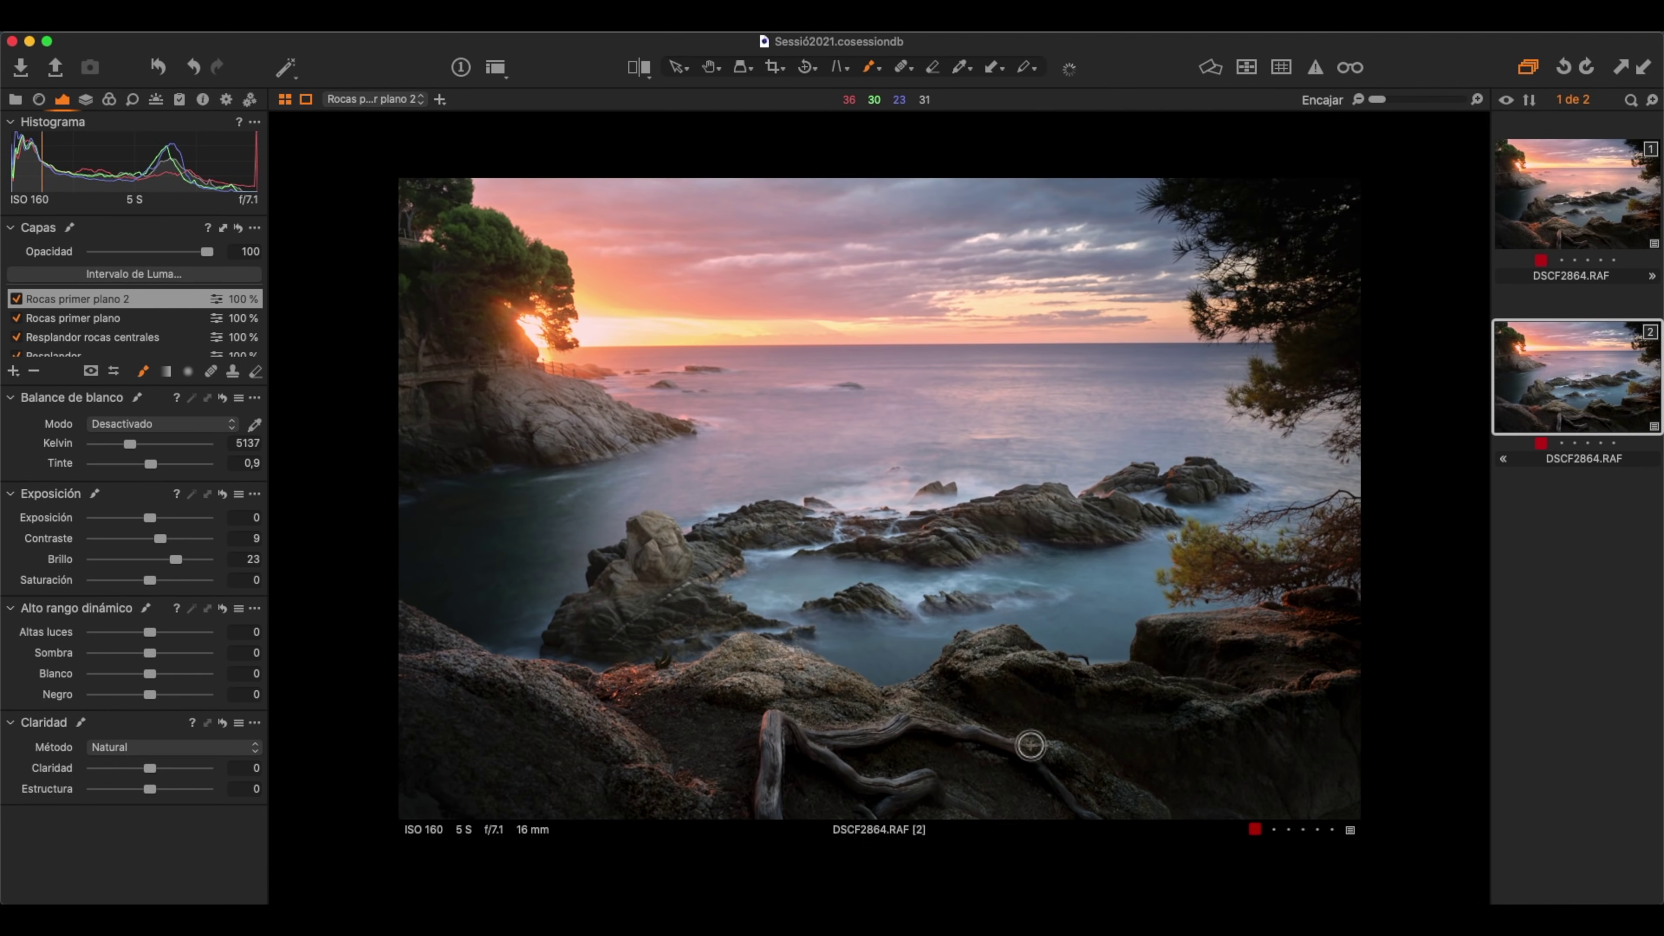
- Refine the Rocas primer plano 2 mask with a radius of 102 and compare the photo with the foreground rock layers off and on
{"action": "right_click", "coordinate": [222, 298]}
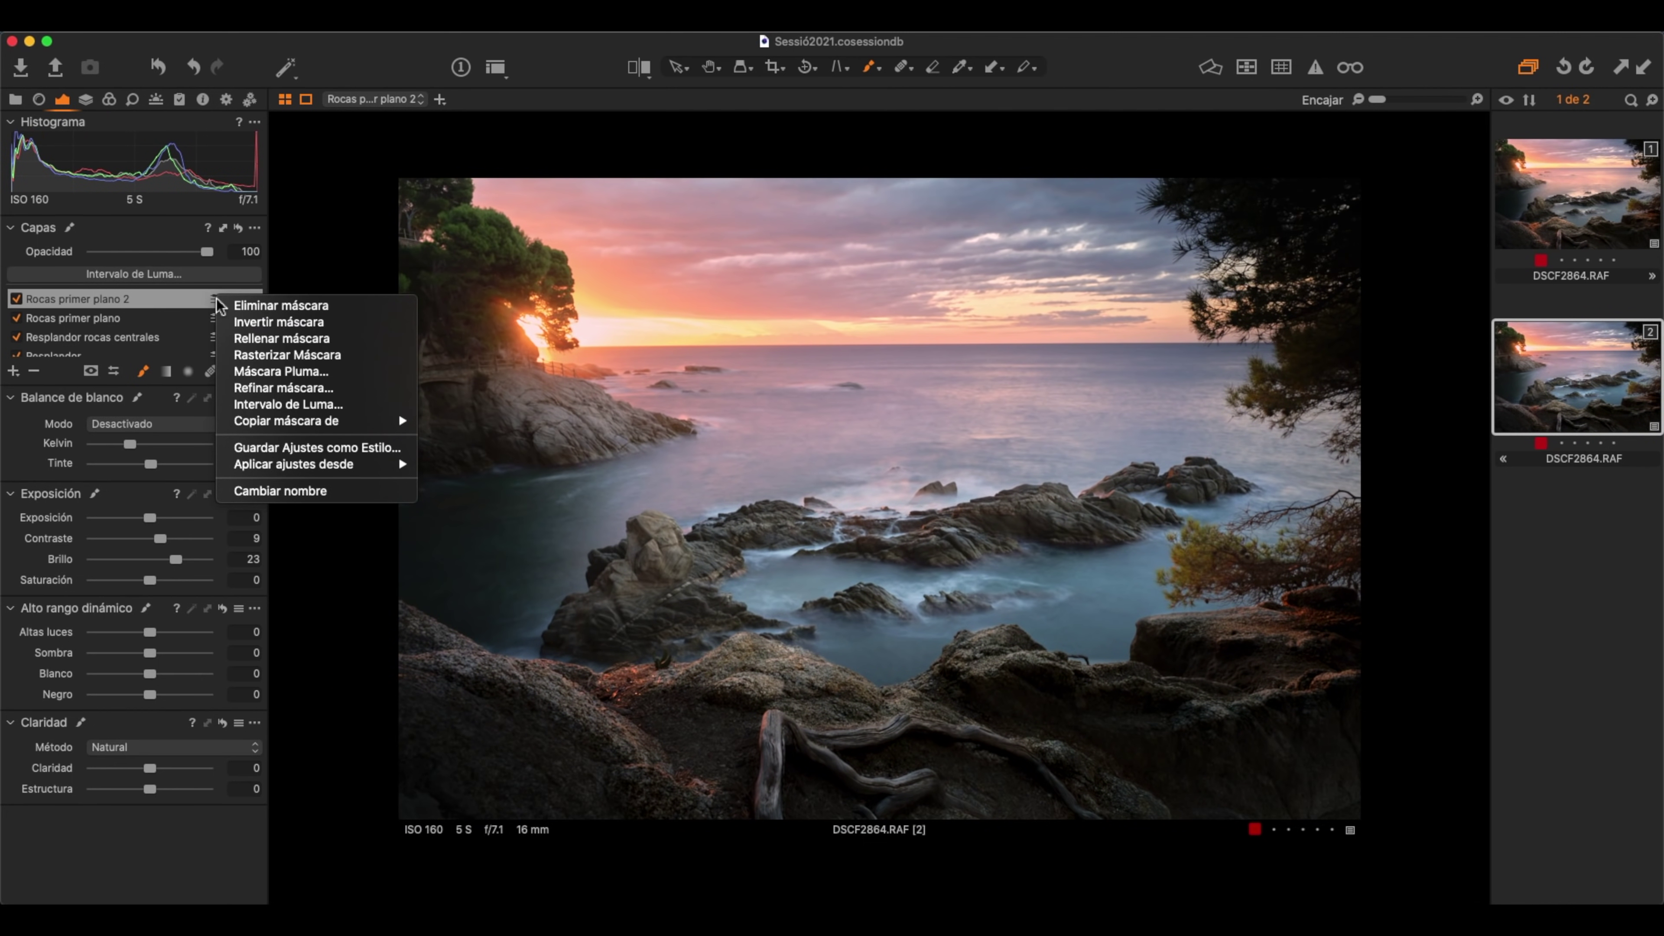
{"action": "left_click", "coordinate": [269, 393]}
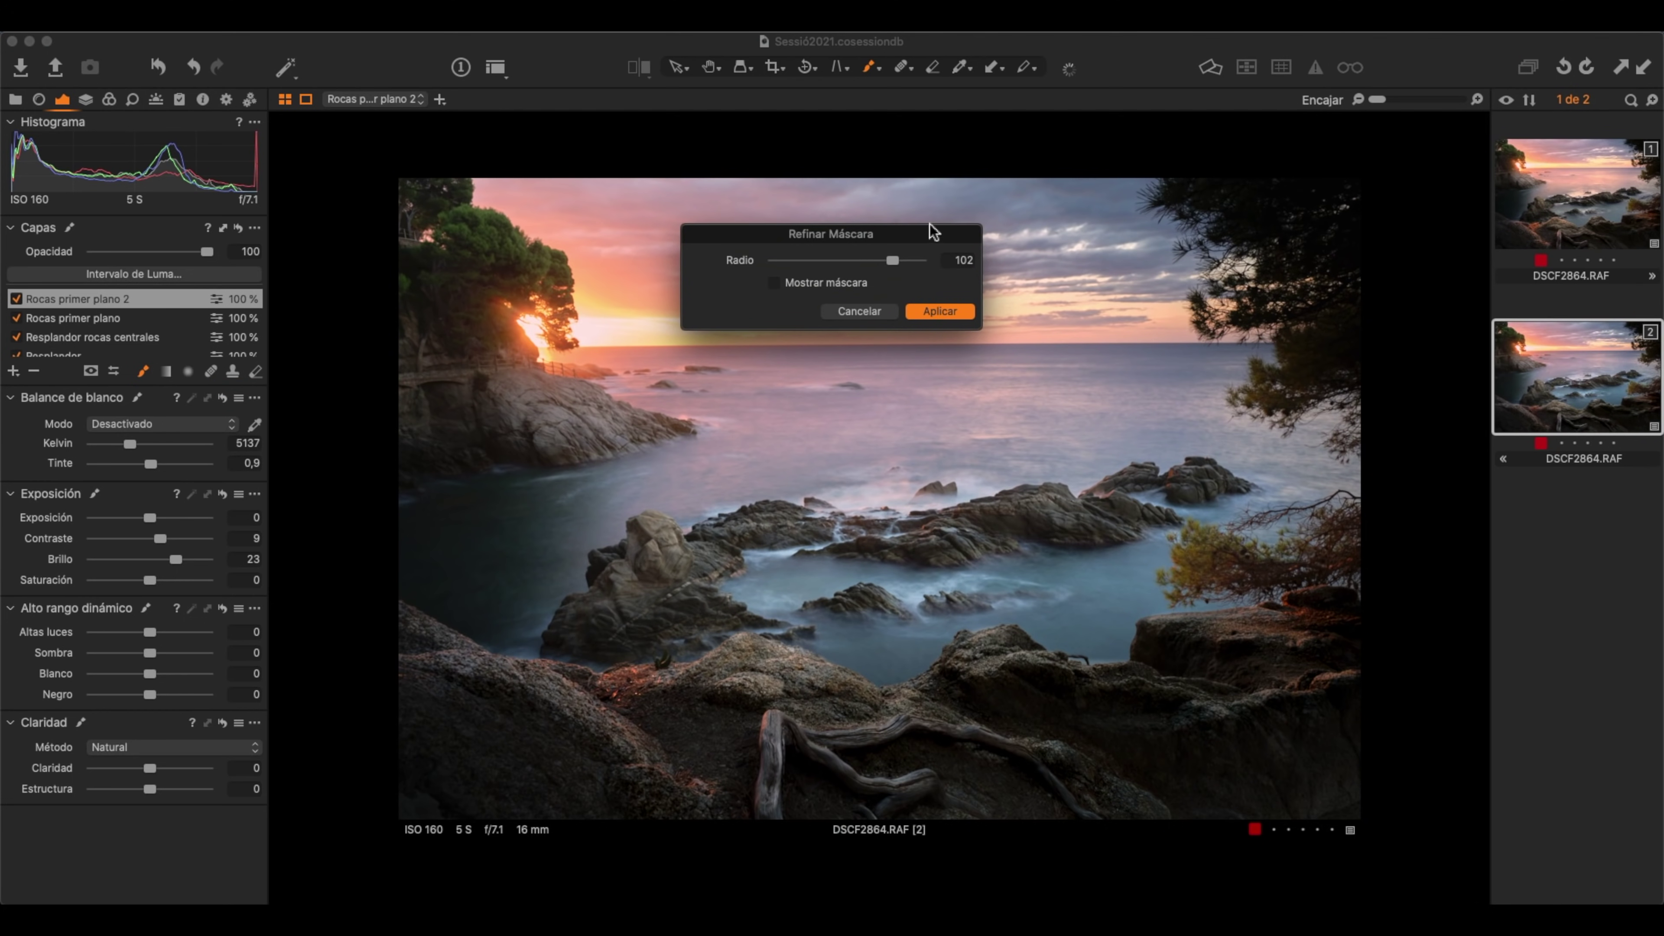
{"action": "left_click", "coordinate": [774, 283]}
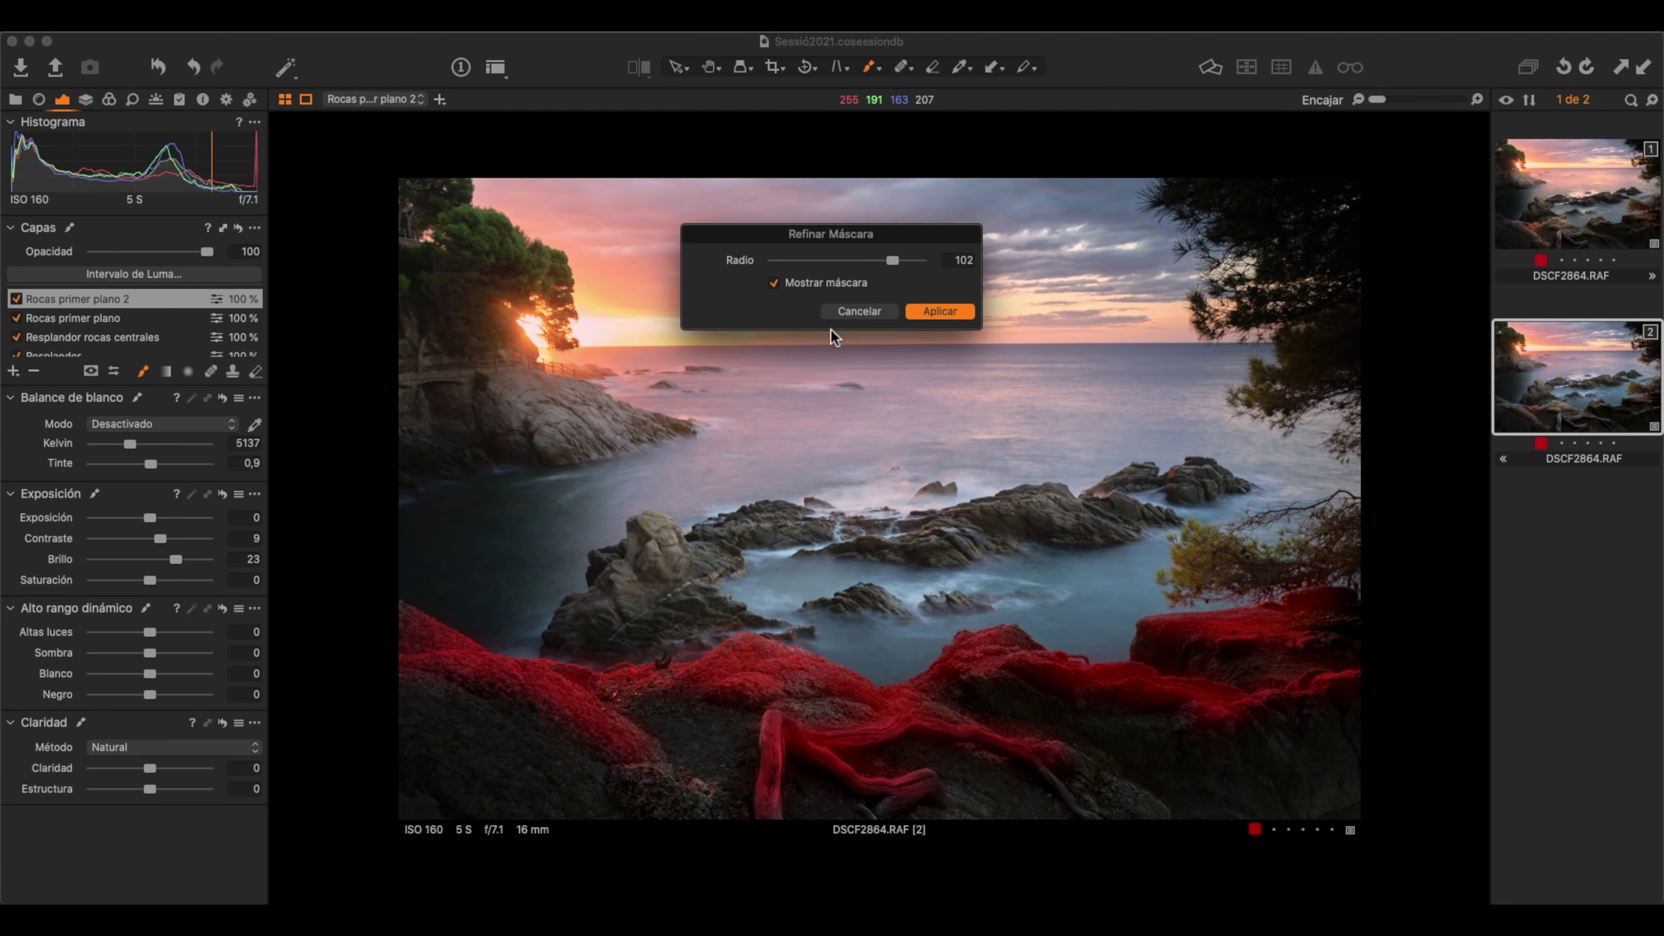
{"action": "left_click", "coordinate": [952, 311]}
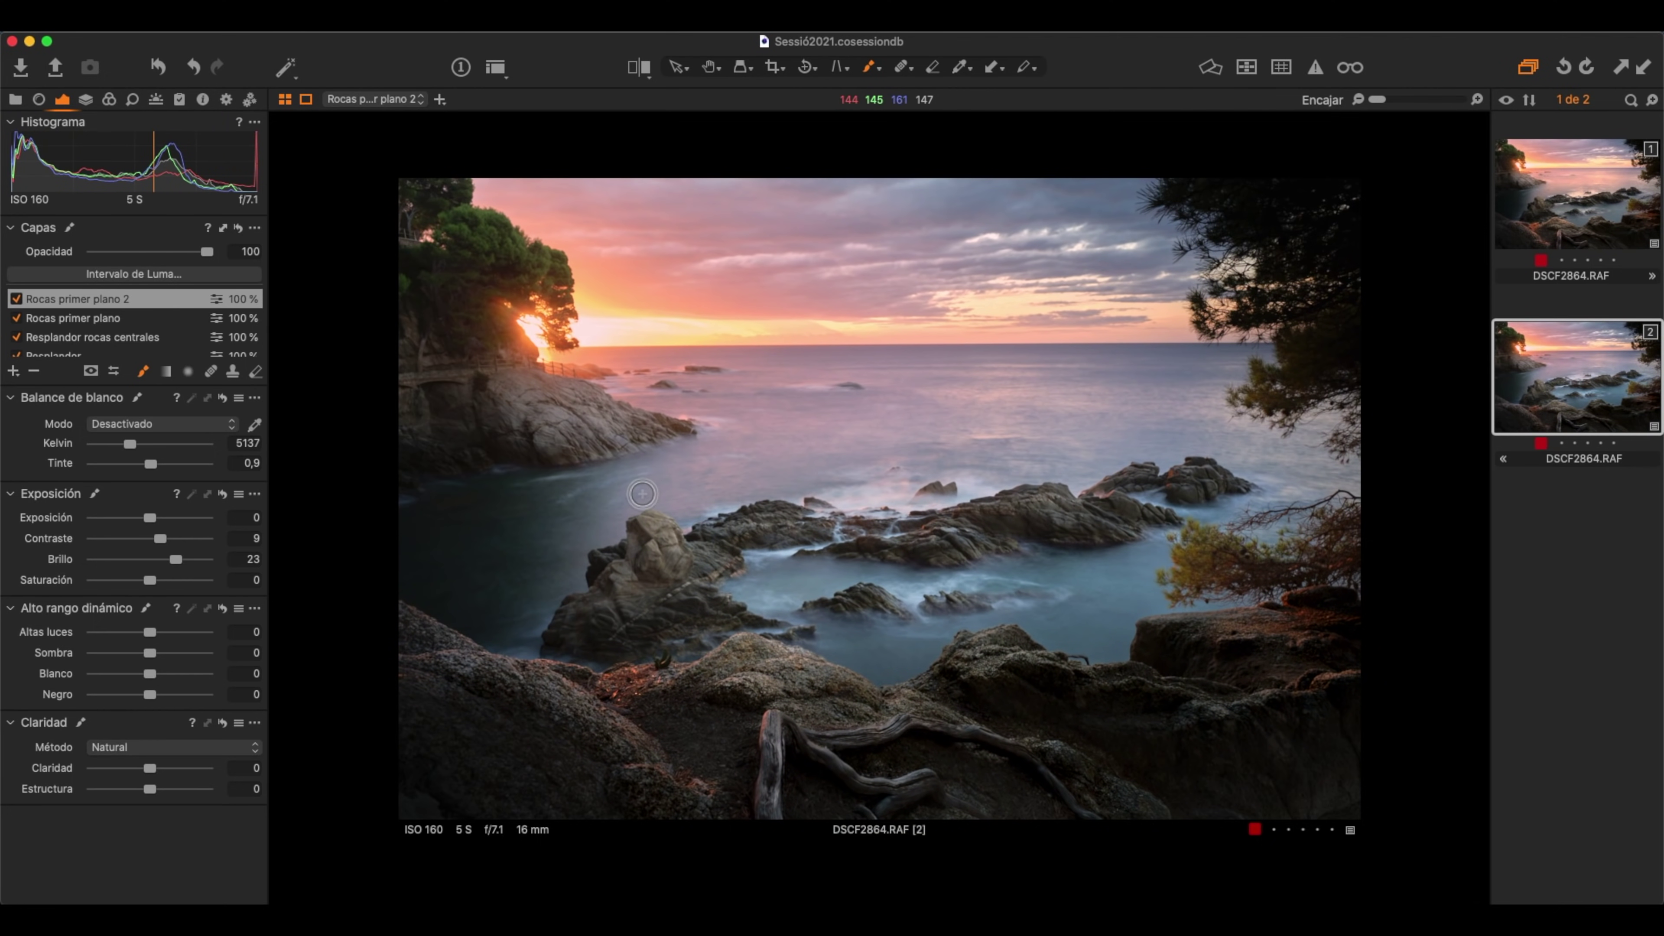
{"action": "left_click", "coordinate": [16, 299]}
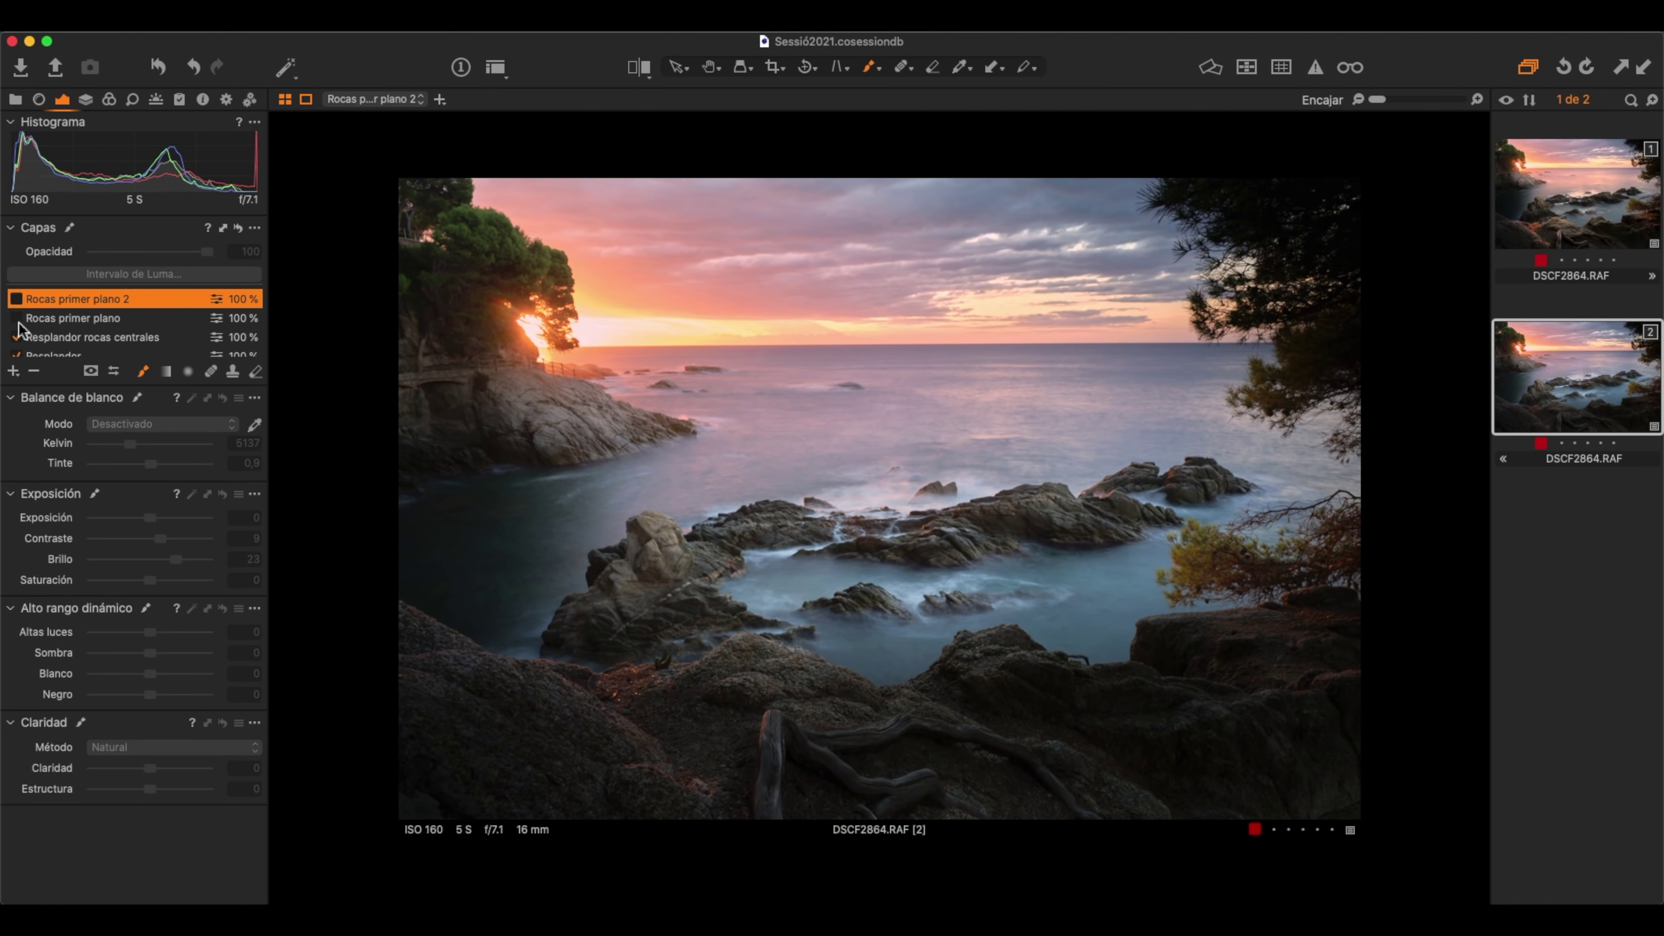
{"action": "left_click", "coordinate": [16, 298]}
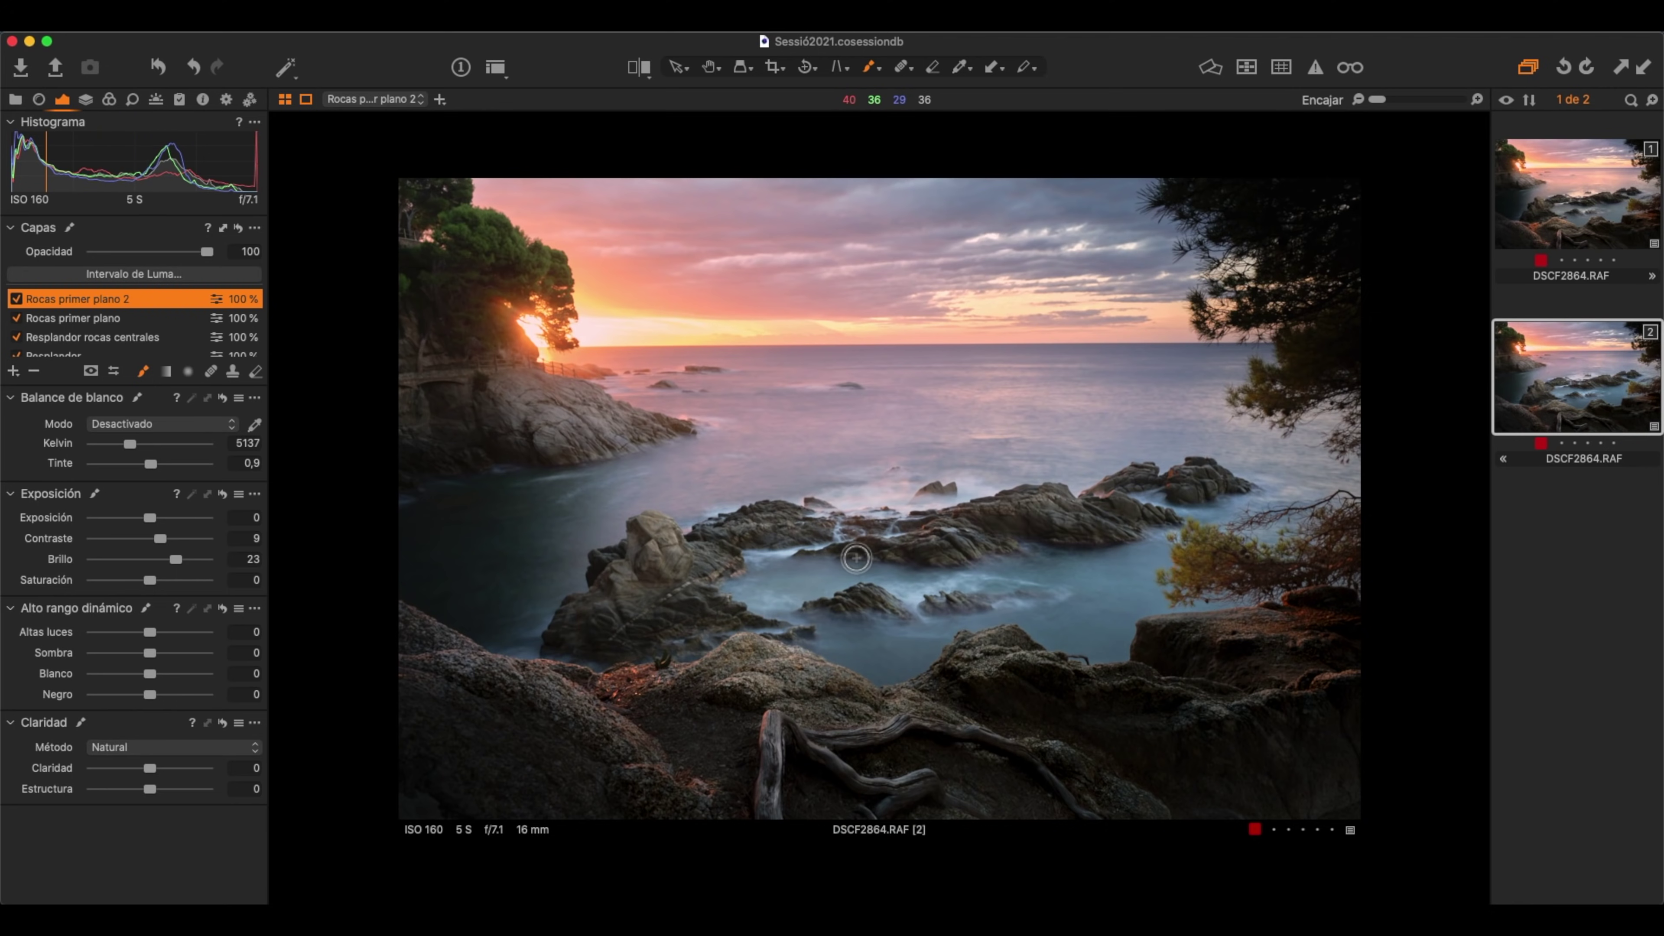
- Add a new adjustment layer named Arbol above the foreground rock layers
{"action": "scroll", "coordinate": [687, 373], "scroll_direction": "up", "scroll_amount": 2}
{"action": "scroll", "coordinate": [870, 393], "scroll_direction": "down", "scroll_amount": 2}
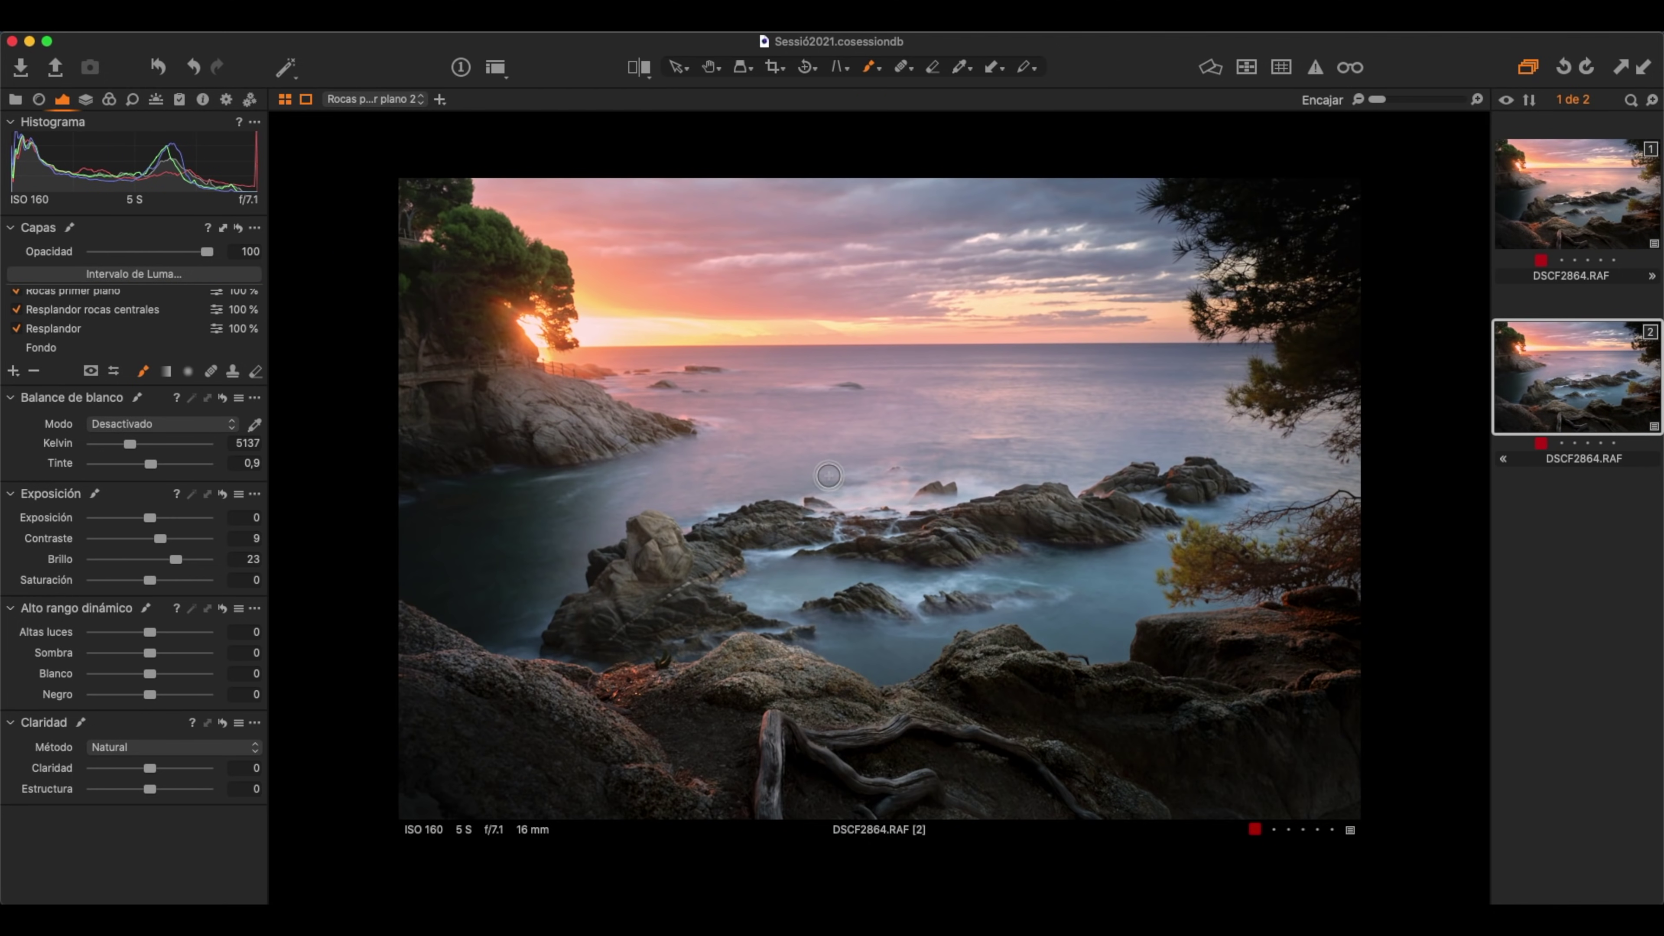
{"action": "scroll", "coordinate": [1040, 446], "scroll_direction": "up", "scroll_amount": 4}
{"action": "scroll", "coordinate": [1033, 435], "scroll_direction": "down", "scroll_amount": 4}
{"action": "scroll", "coordinate": [61, 342], "scroll_direction": "up", "scroll_amount": 2}
{"action": "left_click", "coordinate": [13, 371]}
{"action": "type", "text": "Arbol"}
{"action": "key", "text": "Return"}
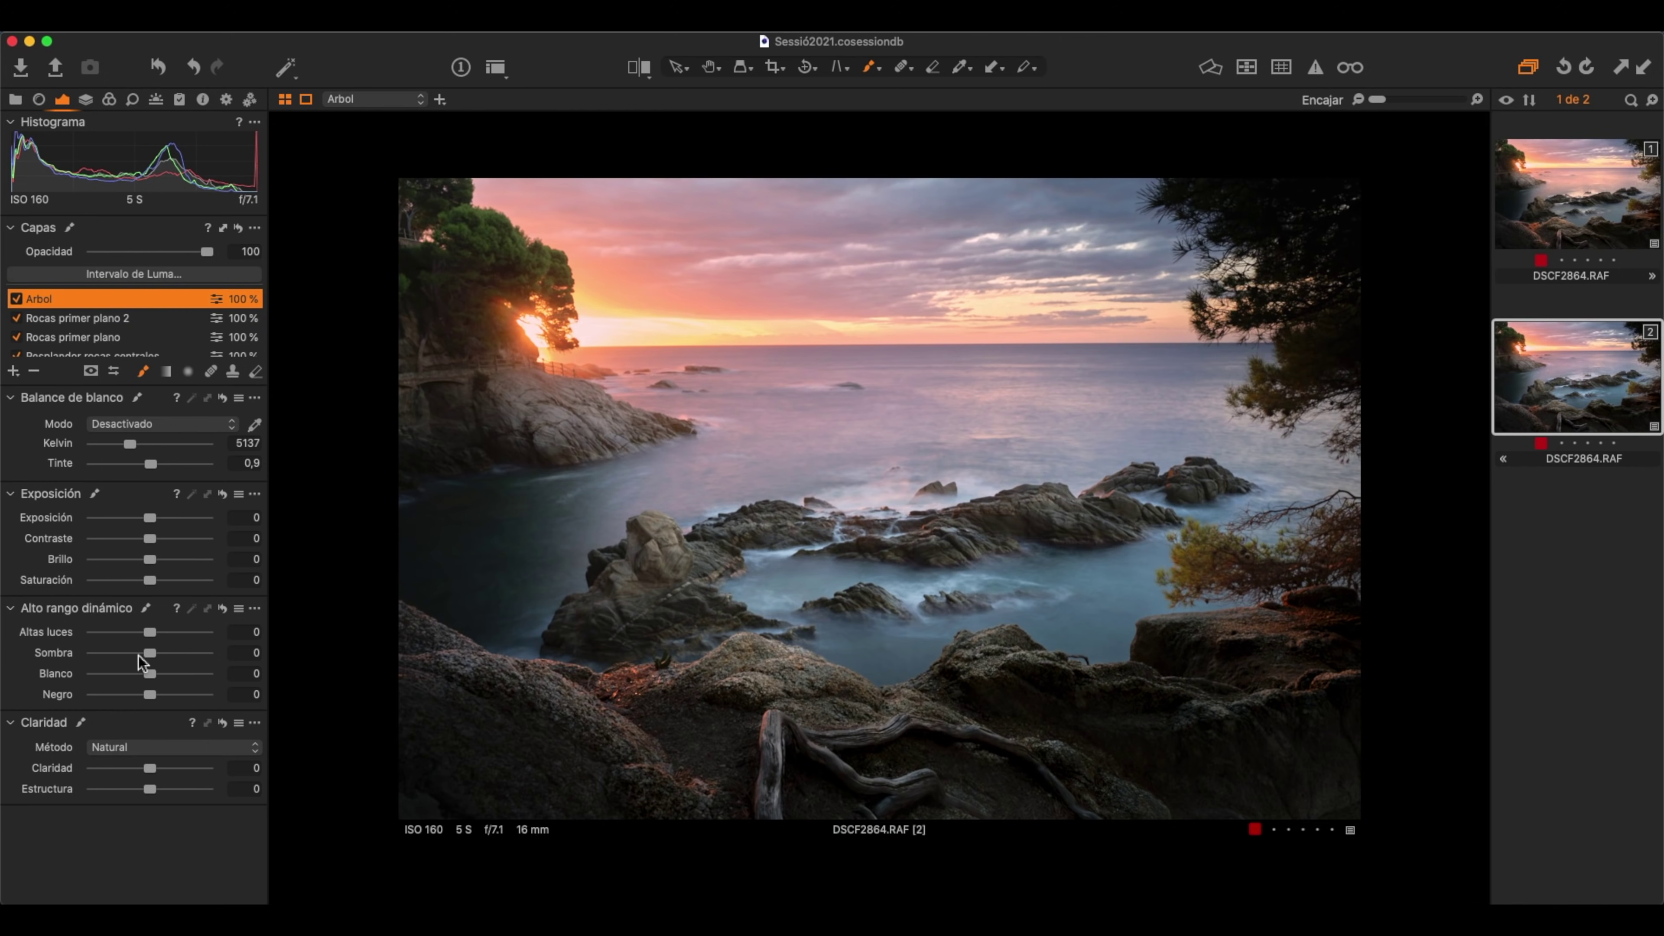
- Invert the Arbol layer's empty mask, raise its shadows to 70 and check the mask overlay
{"action": "left_click", "coordinate": [217, 300]}
{"action": "left_click", "coordinate": [249, 326]}
{"action": "mouse_move", "coordinate": [180, 653]}
{"action": "left_mouse_down"}
{"action": "mouse_move", "coordinate": [163, 652]}
{"action": "mouse_move", "coordinate": [191, 652]}
{"action": "left_mouse_up"}
{"action": "left_click_drag", "start_coordinate": [203, 656], "coordinate": [193, 656]}
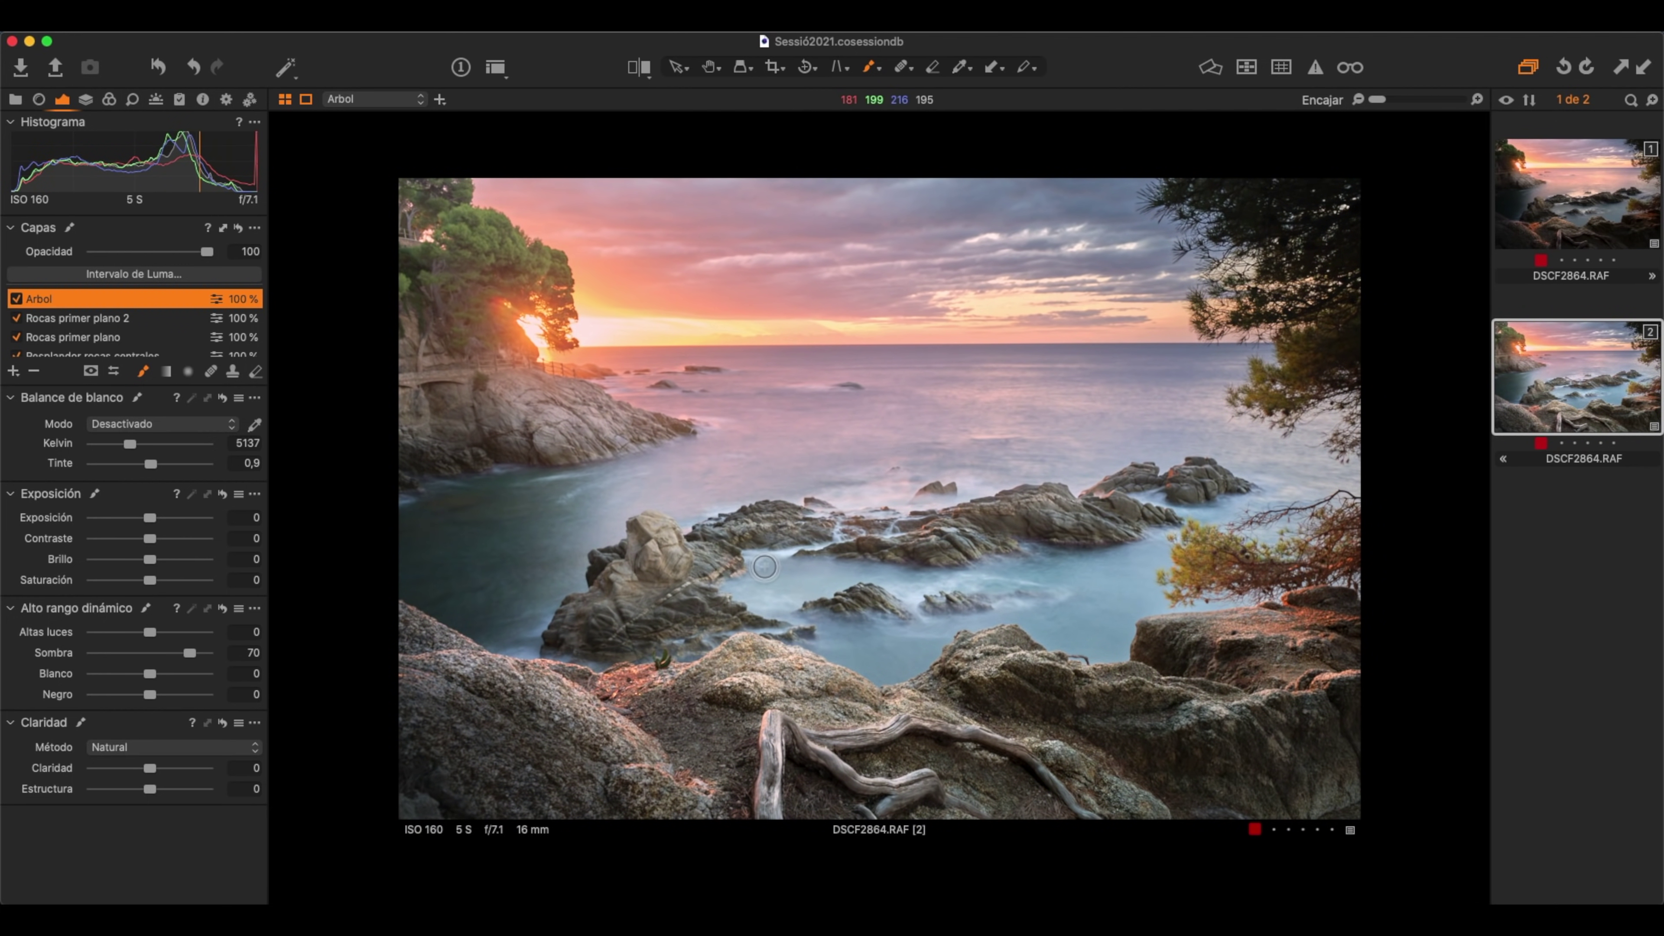
{"action": "key", "text": "m"}
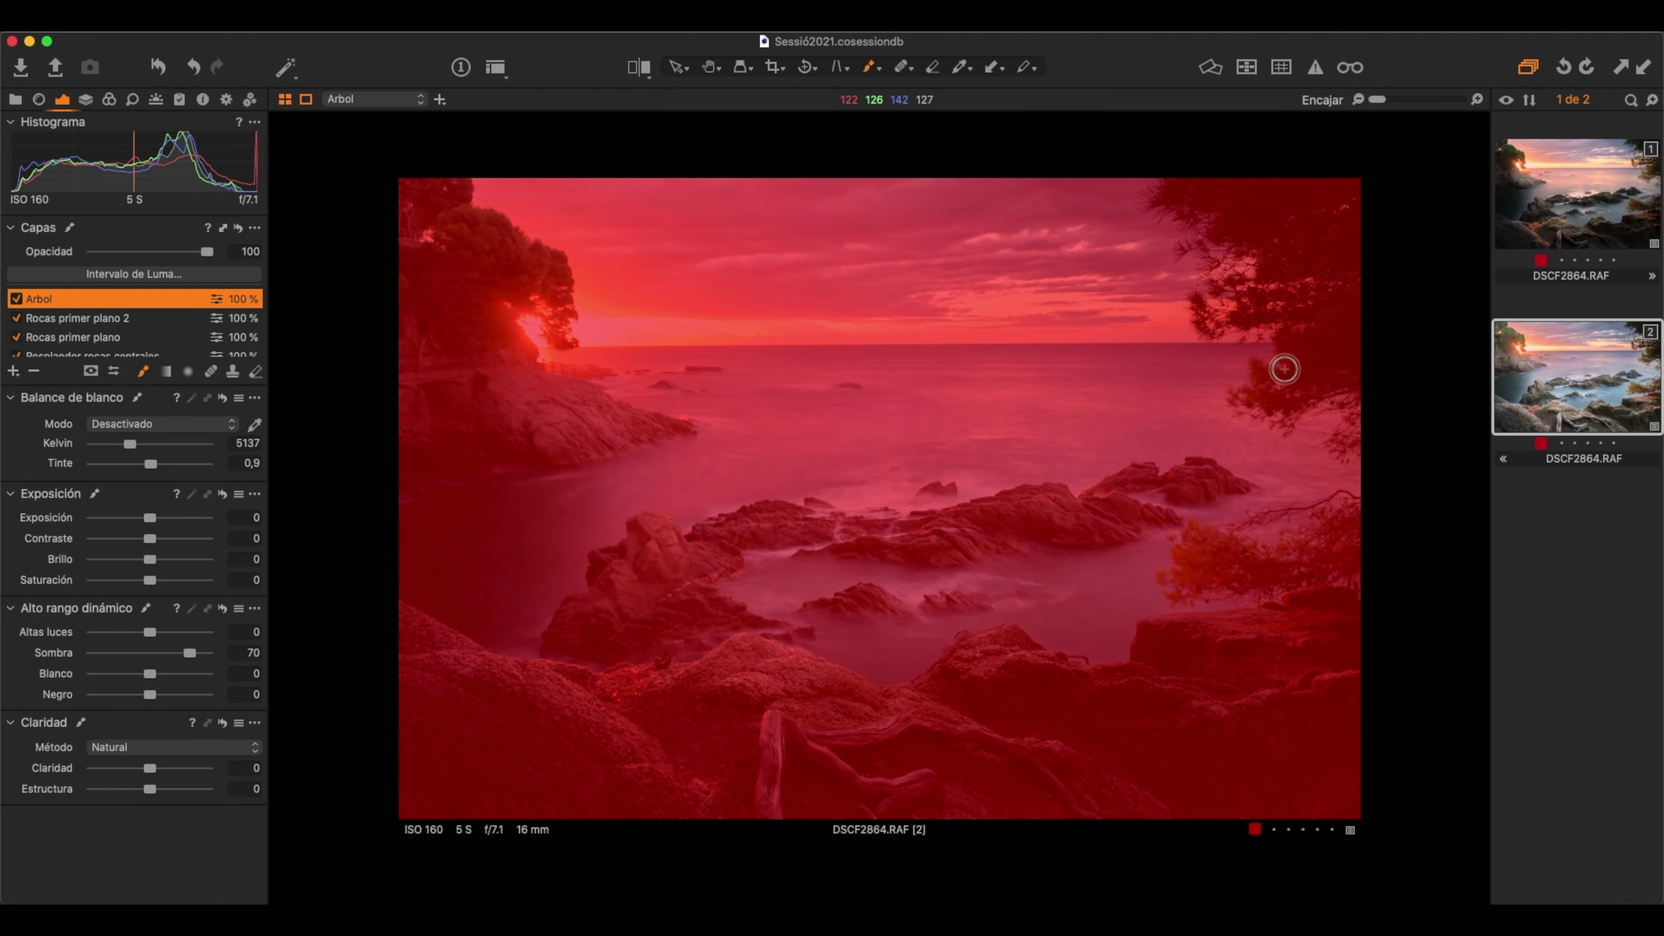
{"action": "key", "text": "m"}
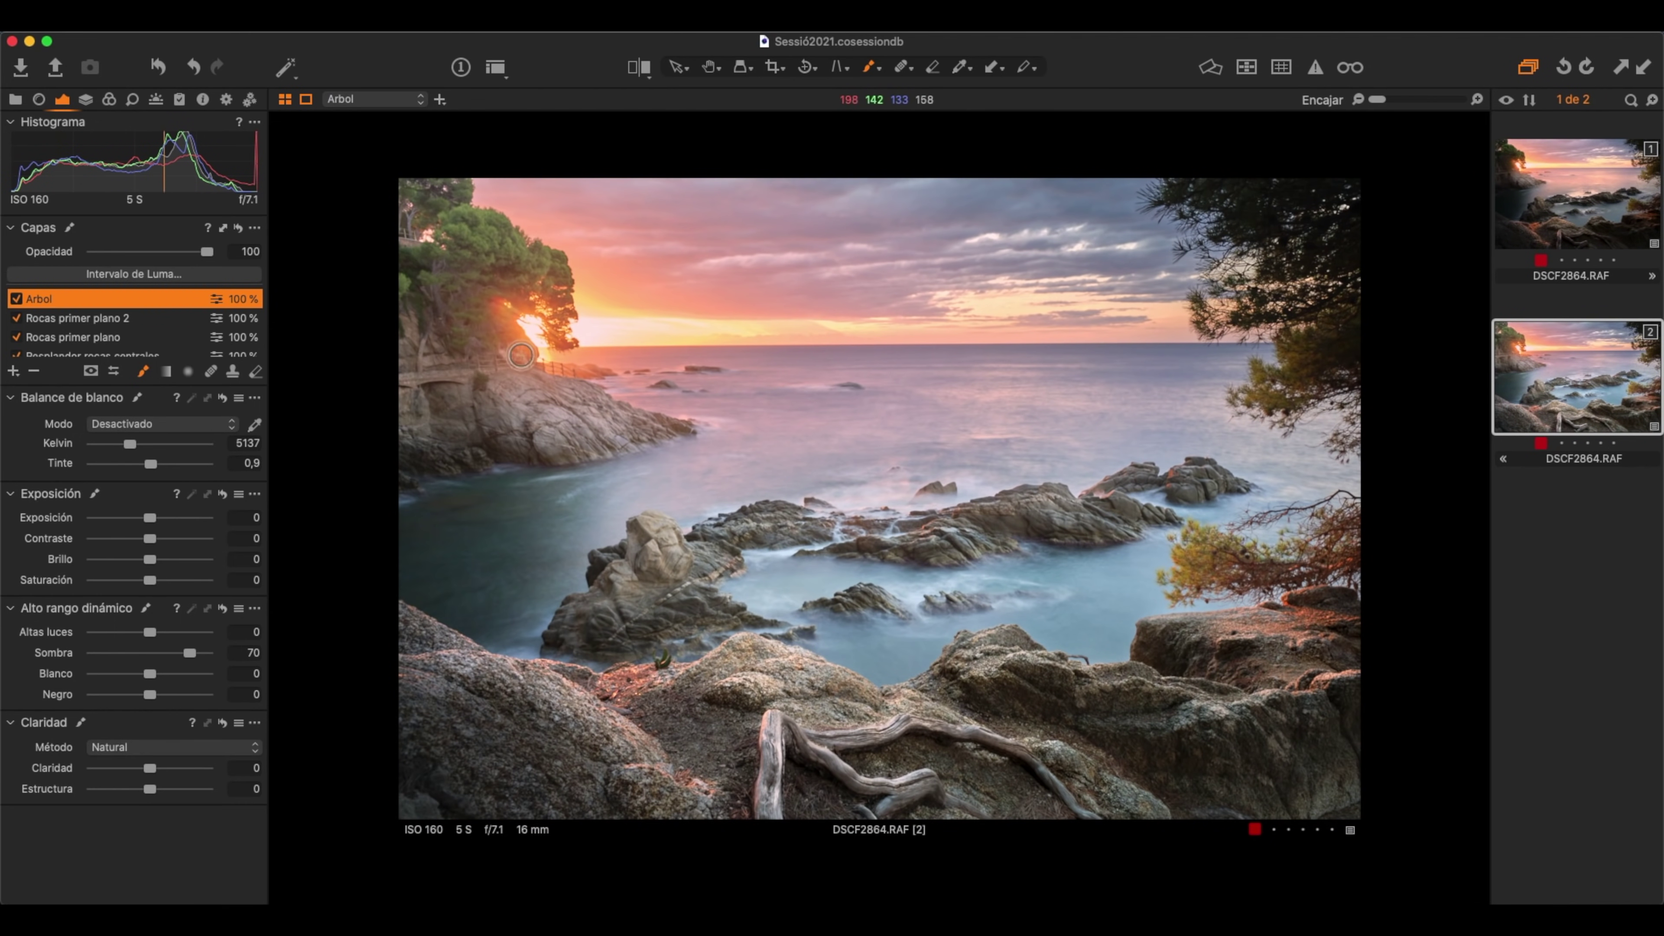
- Limit the Arbol mask to a luma range of 0 to 66 with falloff 0 to 86, and check its effect
{"action": "right_click", "coordinate": [214, 300]}
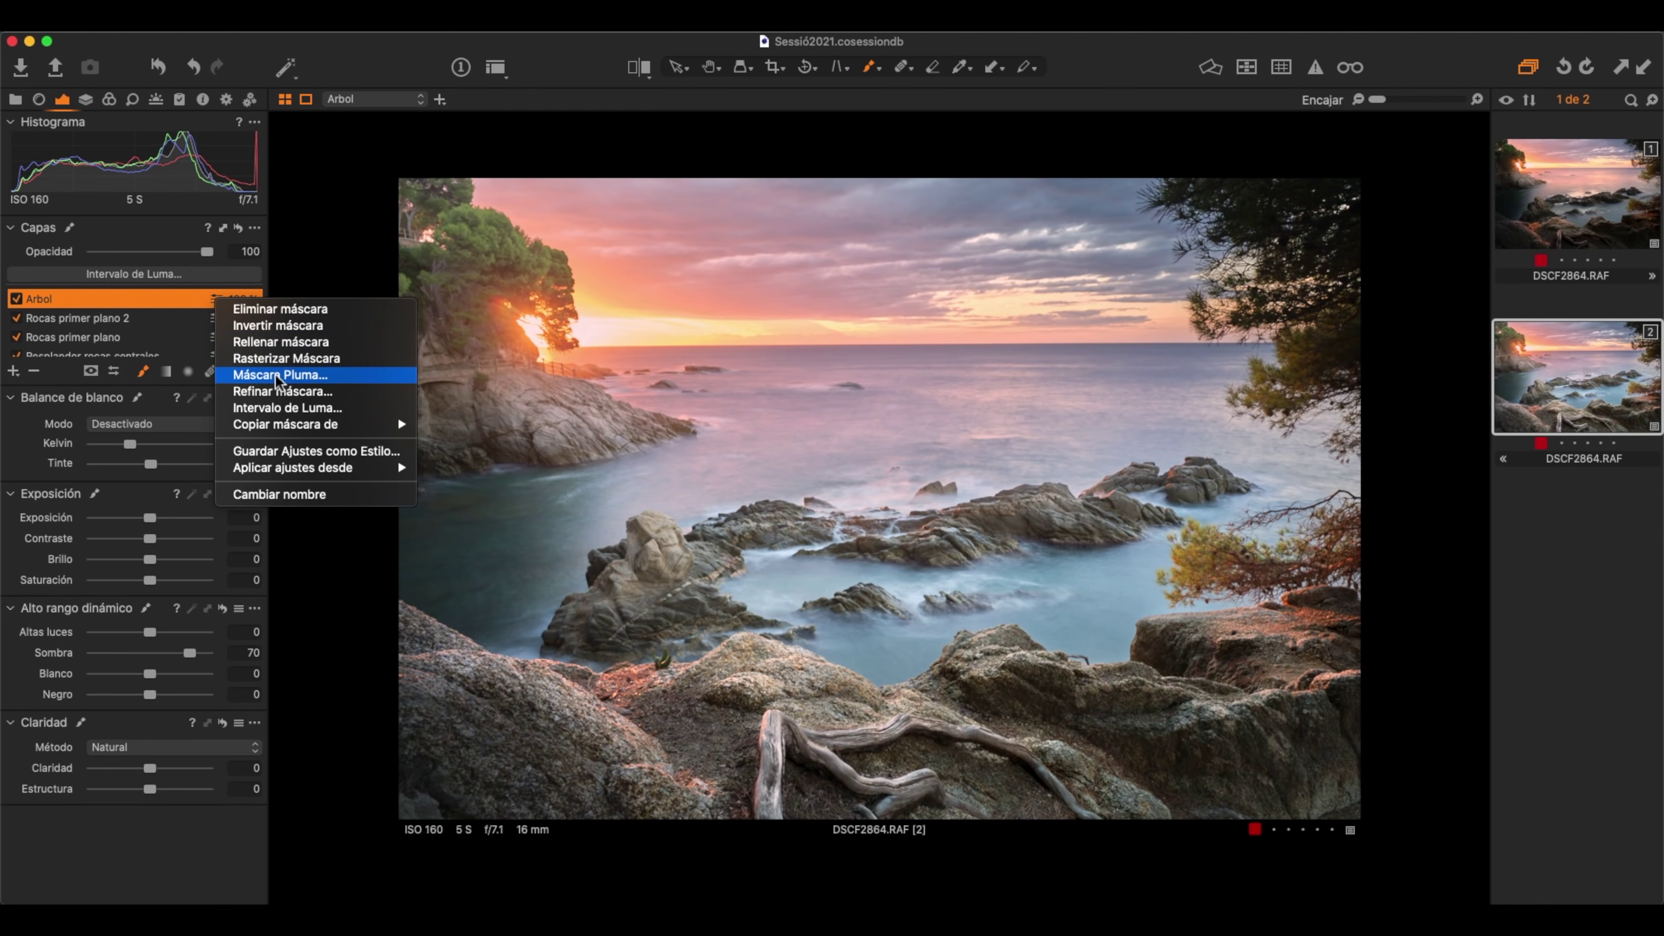
{"action": "left_click", "coordinate": [271, 408]}
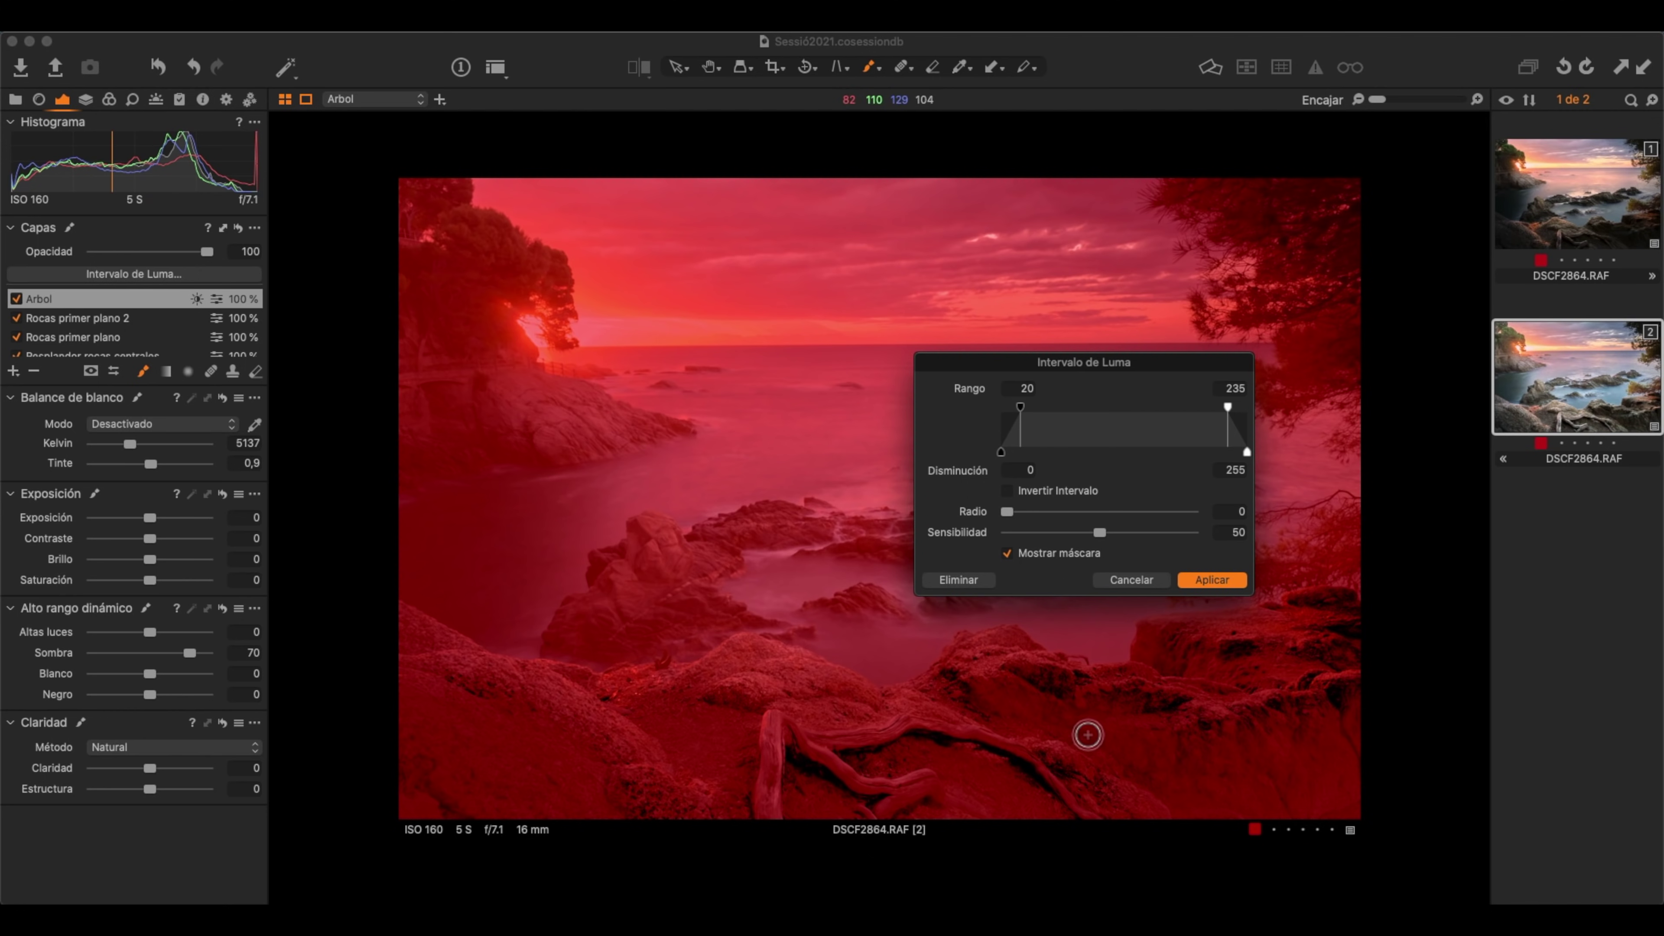
{"action": "left_click_drag", "start_coordinate": [1019, 406], "coordinate": [1160, 419]}
{"action": "left_click_drag", "start_coordinate": [1052, 413], "coordinate": [1000, 411]}
{"action": "left_click_drag", "start_coordinate": [1227, 407], "coordinate": [1066, 408]}
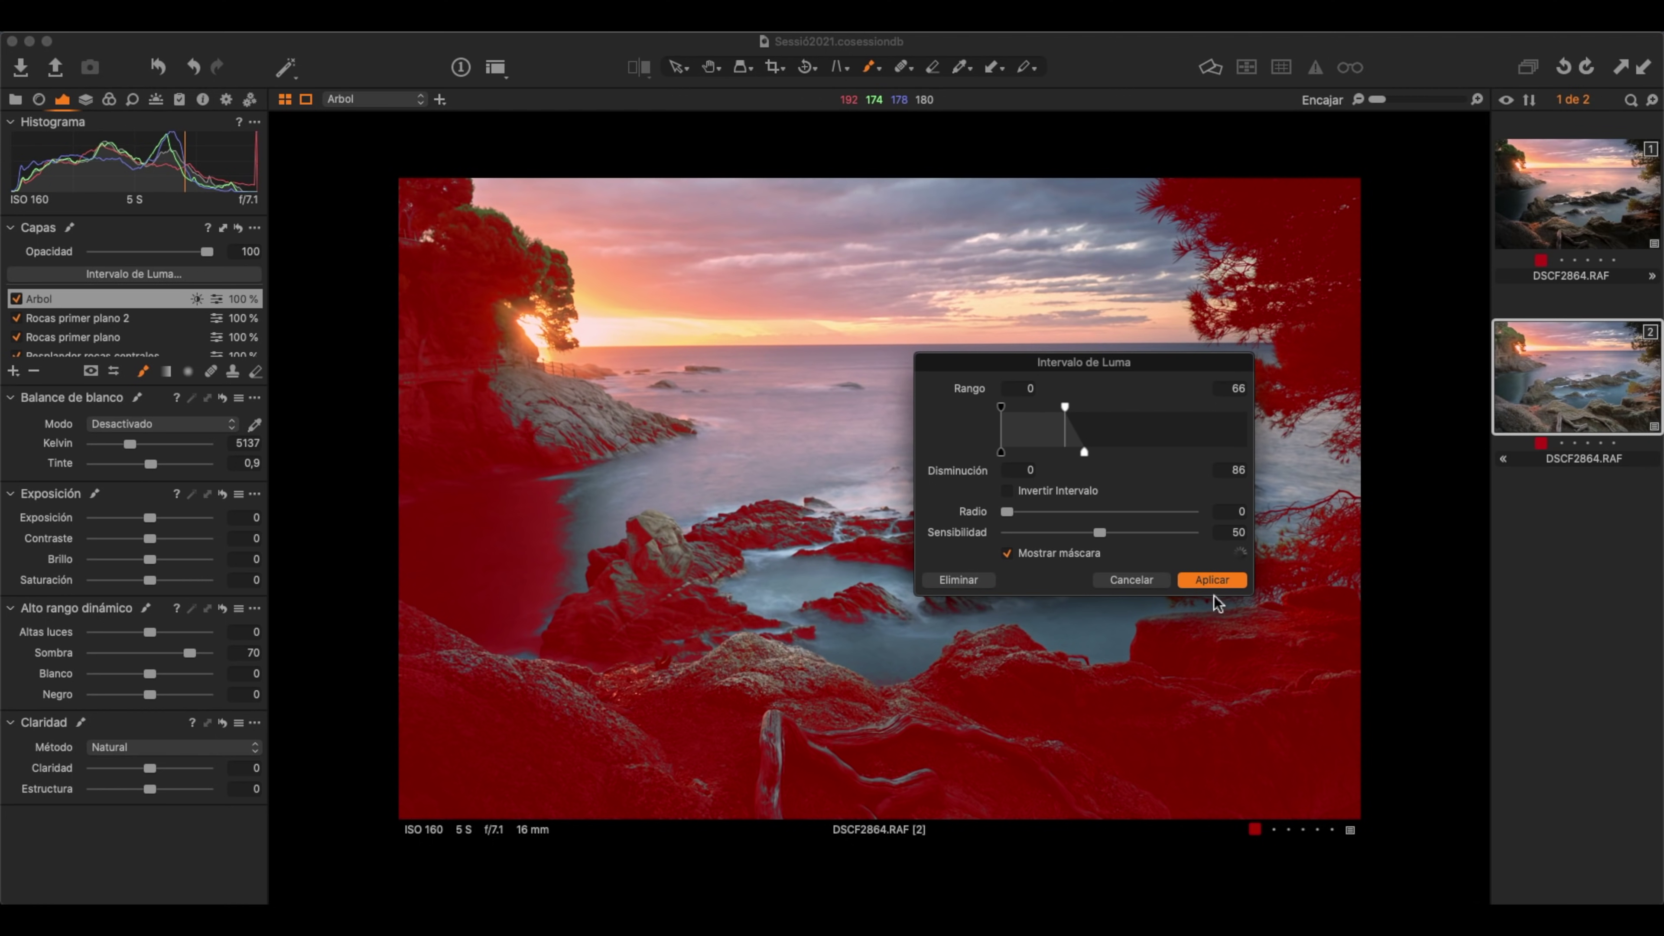
{"action": "left_click", "coordinate": [1211, 580]}
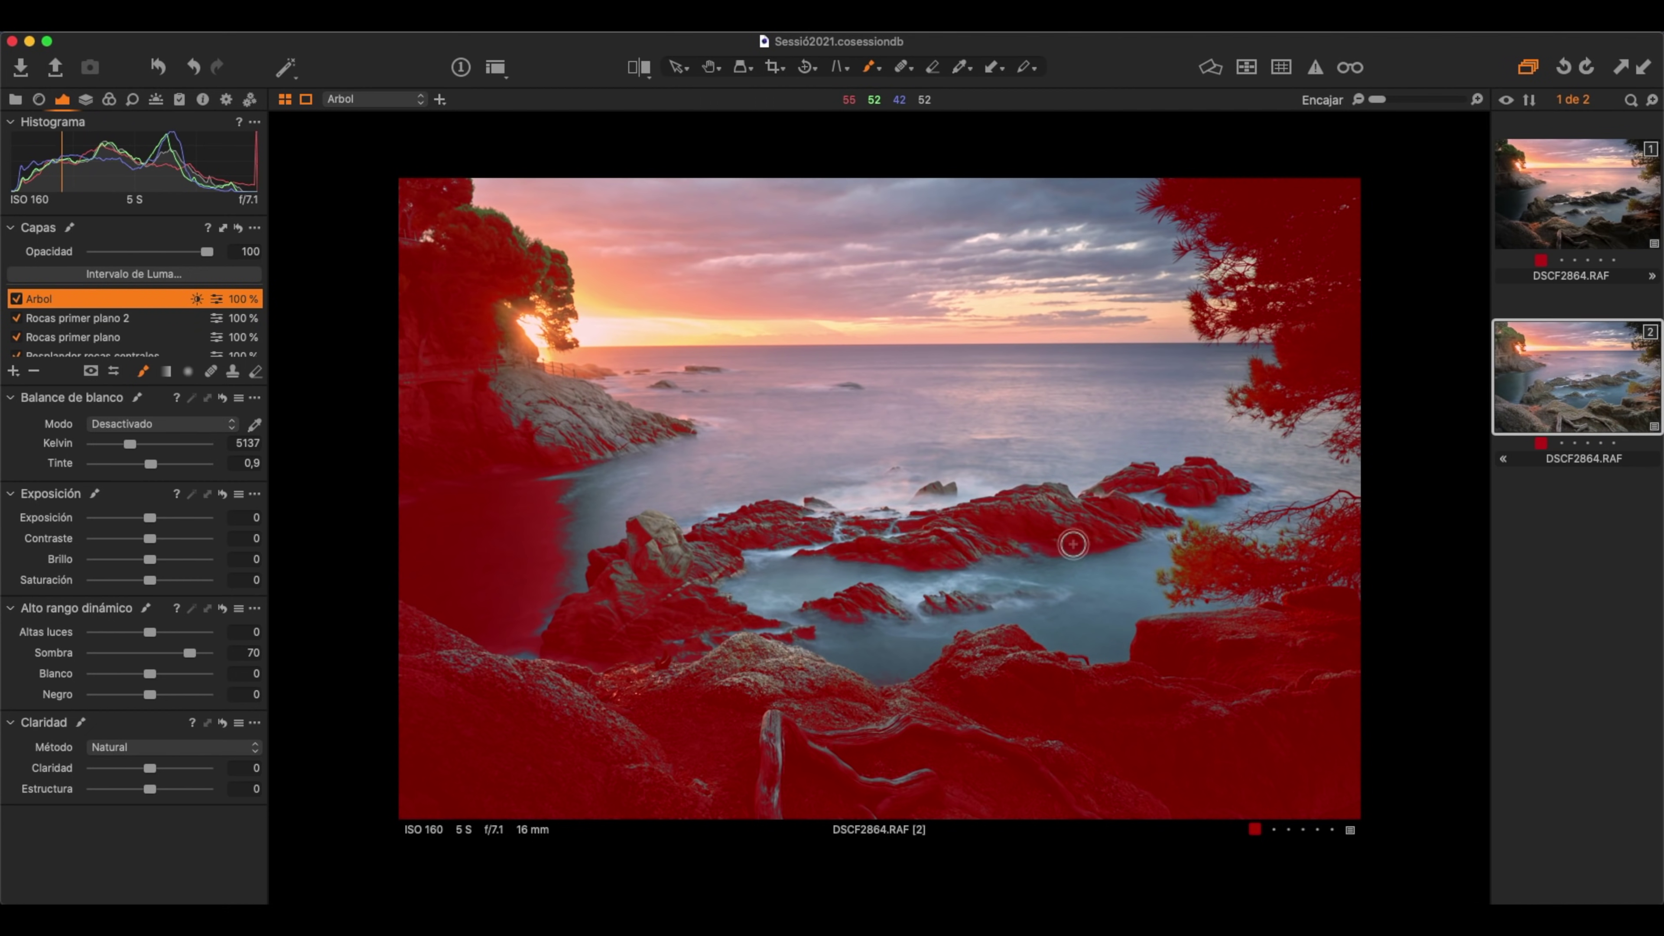
{"action": "key", "text": "m"}
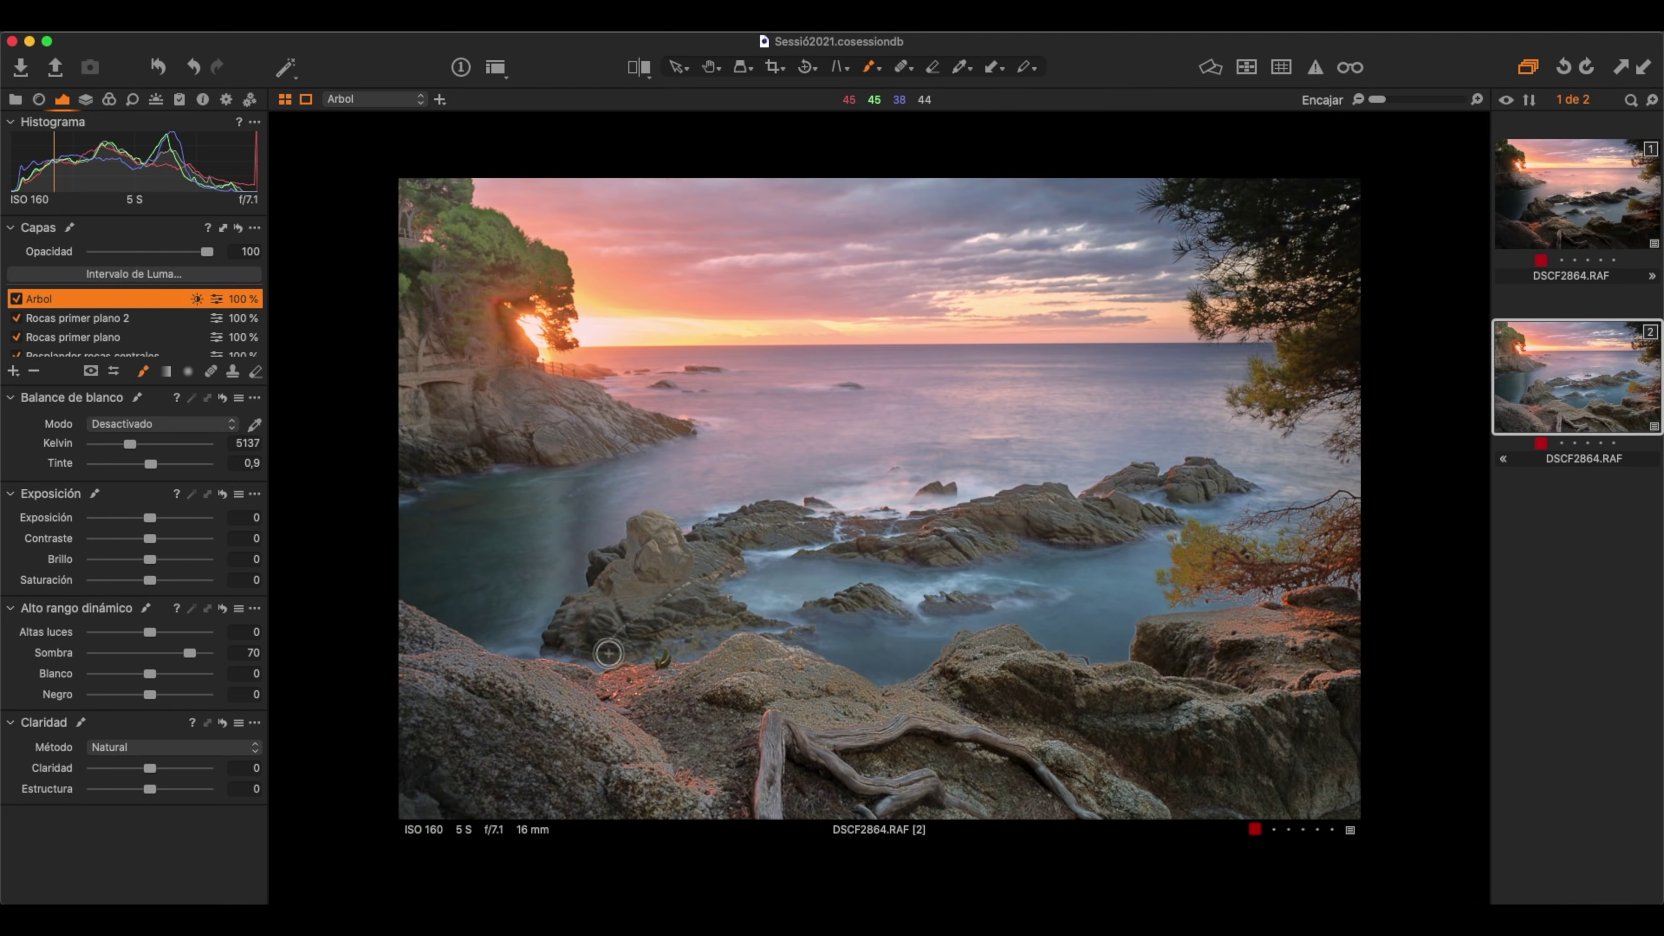
{"action": "key", "text": "m"}
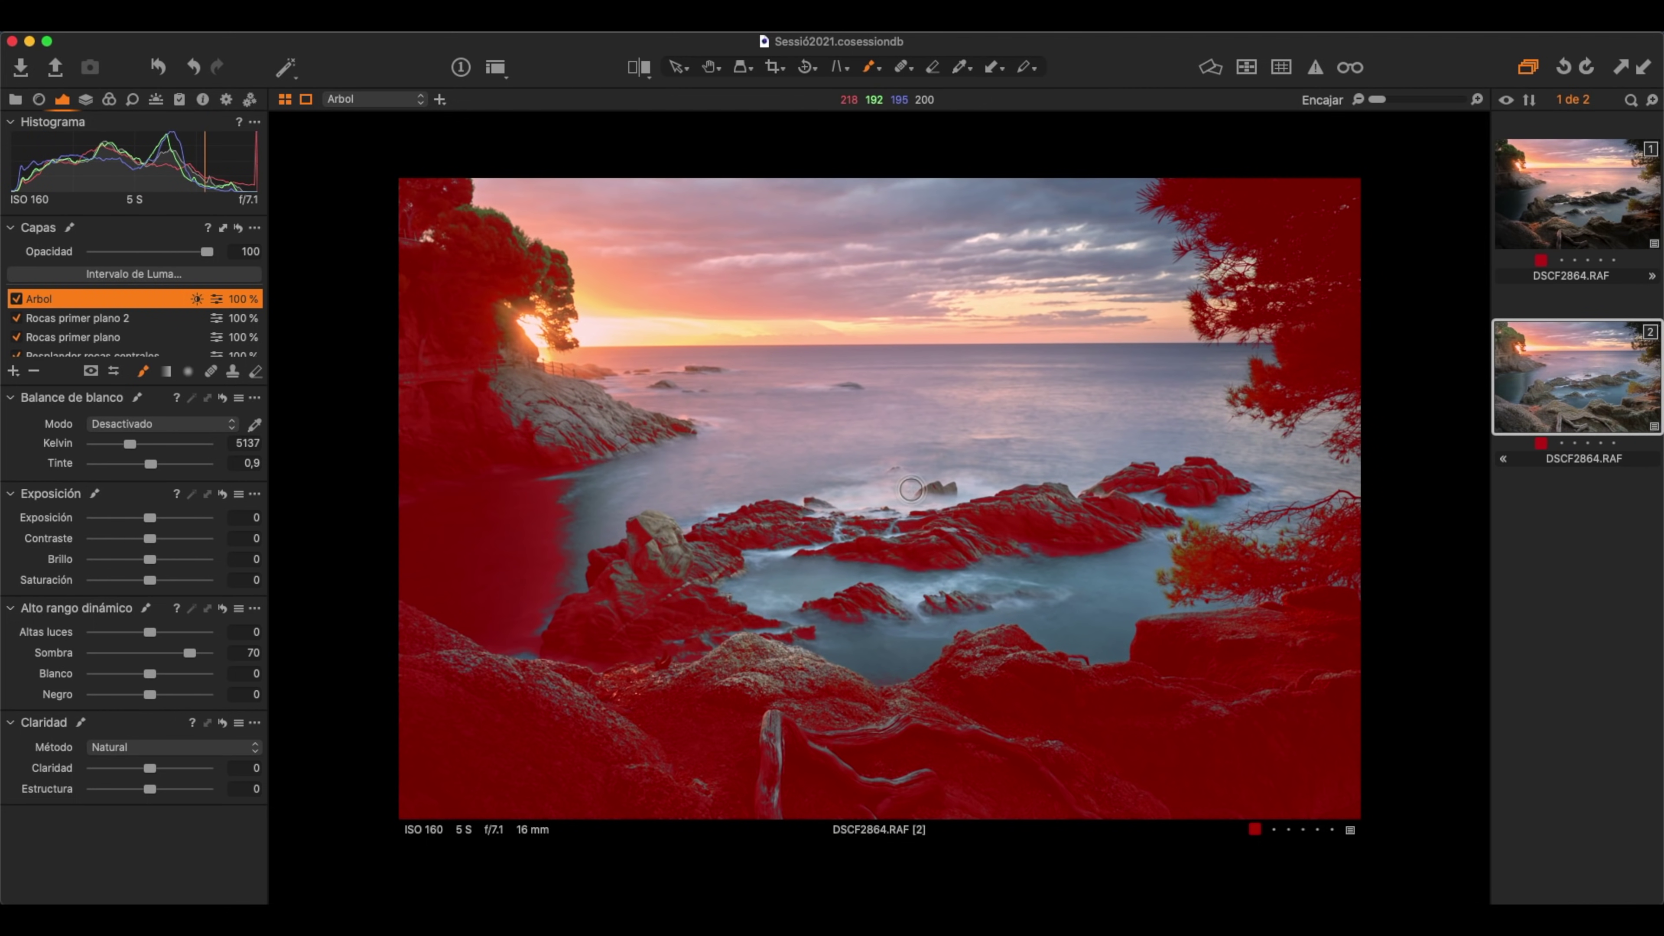
- Erase the Arbol mask with a large eraser from the cliff, water and rocks, keeping only the tree above the horizon opposite the sun
{"action": "right_click", "coordinate": [795, 450]}
{"action": "left_click_drag", "start_coordinate": [801, 444], "coordinate": [851, 446]}
{"action": "mouse_move", "coordinate": [537, 275]}
{"action": "left_mouse_down"}
{"action": "mouse_move", "coordinate": [558, 383]}
{"action": "mouse_move", "coordinate": [475, 216]}
{"action": "mouse_move", "coordinate": [462, 392]}
{"action": "mouse_move", "coordinate": [478, 416]}
{"action": "mouse_move", "coordinate": [549, 313]}
{"action": "mouse_move", "coordinate": [598, 662]}
{"action": "left_mouse_up"}
{"action": "mouse_move", "coordinate": [706, 459]}
{"action": "left_mouse_down"}
{"action": "mouse_move", "coordinate": [445, 832]}
{"action": "mouse_move", "coordinate": [482, 706]}
{"action": "mouse_move", "coordinate": [799, 543]}
{"action": "mouse_move", "coordinate": [982, 543]}
{"action": "mouse_move", "coordinate": [1281, 594]}
{"action": "mouse_move", "coordinate": [1212, 518]}
{"action": "mouse_move", "coordinate": [1243, 735]}
{"action": "mouse_move", "coordinate": [1058, 743]}
{"action": "mouse_move", "coordinate": [1337, 688]}
{"action": "mouse_move", "coordinate": [570, 675]}
{"action": "mouse_move", "coordinate": [1320, 621]}
{"action": "mouse_move", "coordinate": [1345, 810]}
{"action": "mouse_move", "coordinate": [1419, 799]}
{"action": "mouse_move", "coordinate": [1359, 594]}
{"action": "left_mouse_up"}
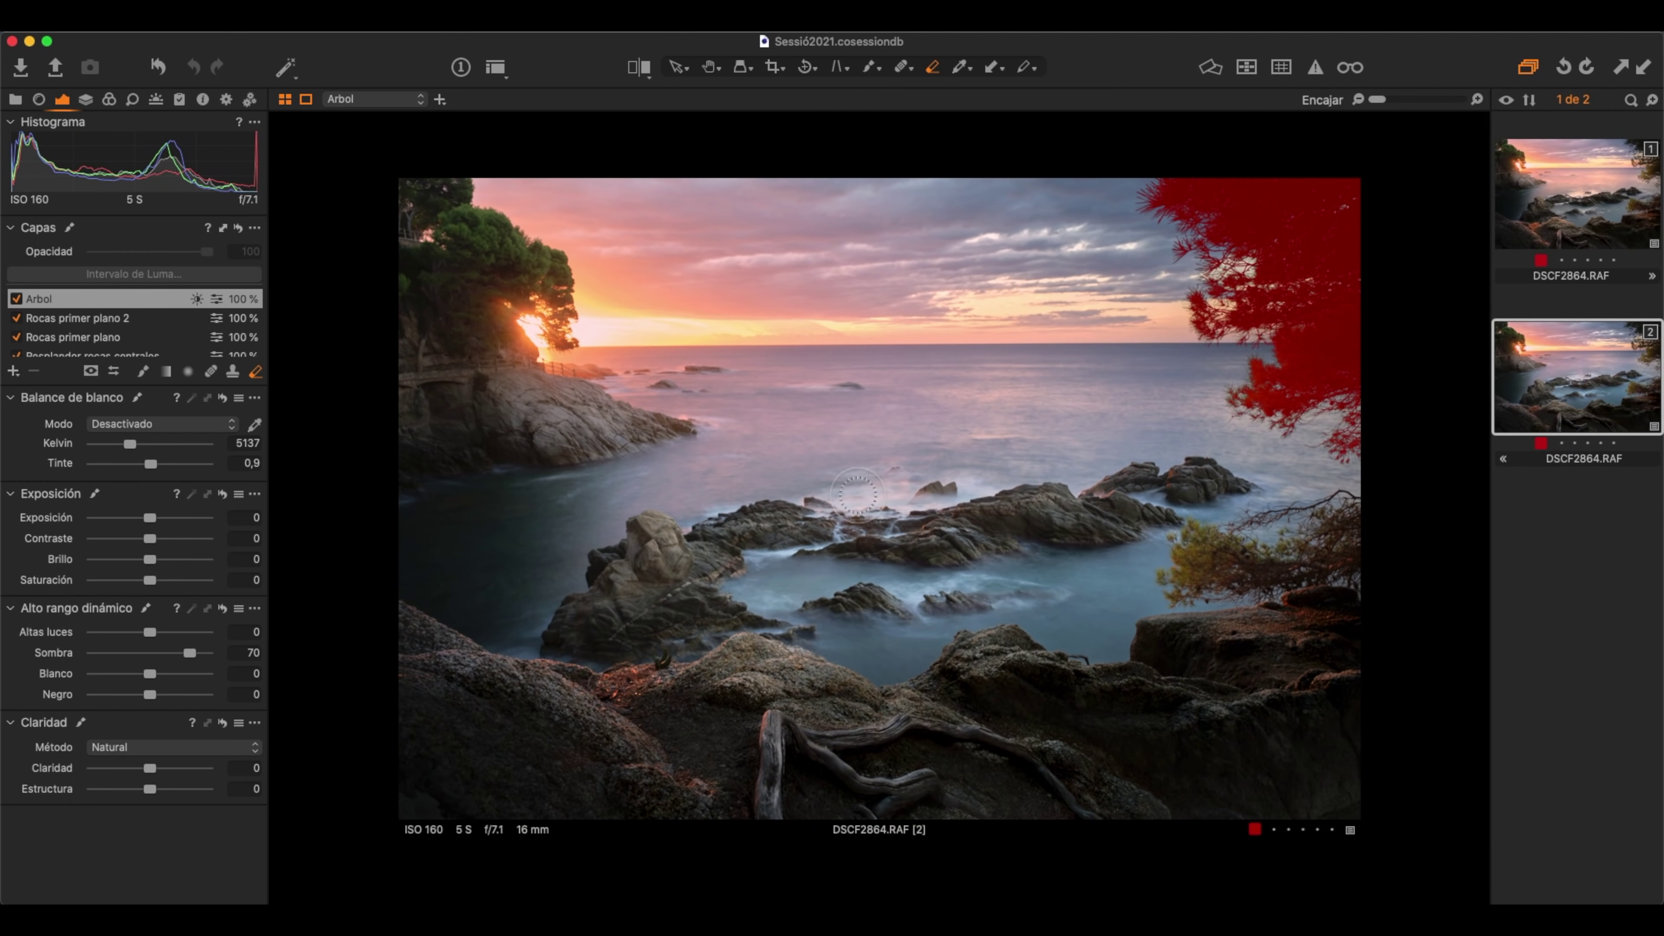
- Compare the photo with the Arbol layer off and on to judge the brightened tree
{"action": "left_click", "coordinate": [16, 299]}
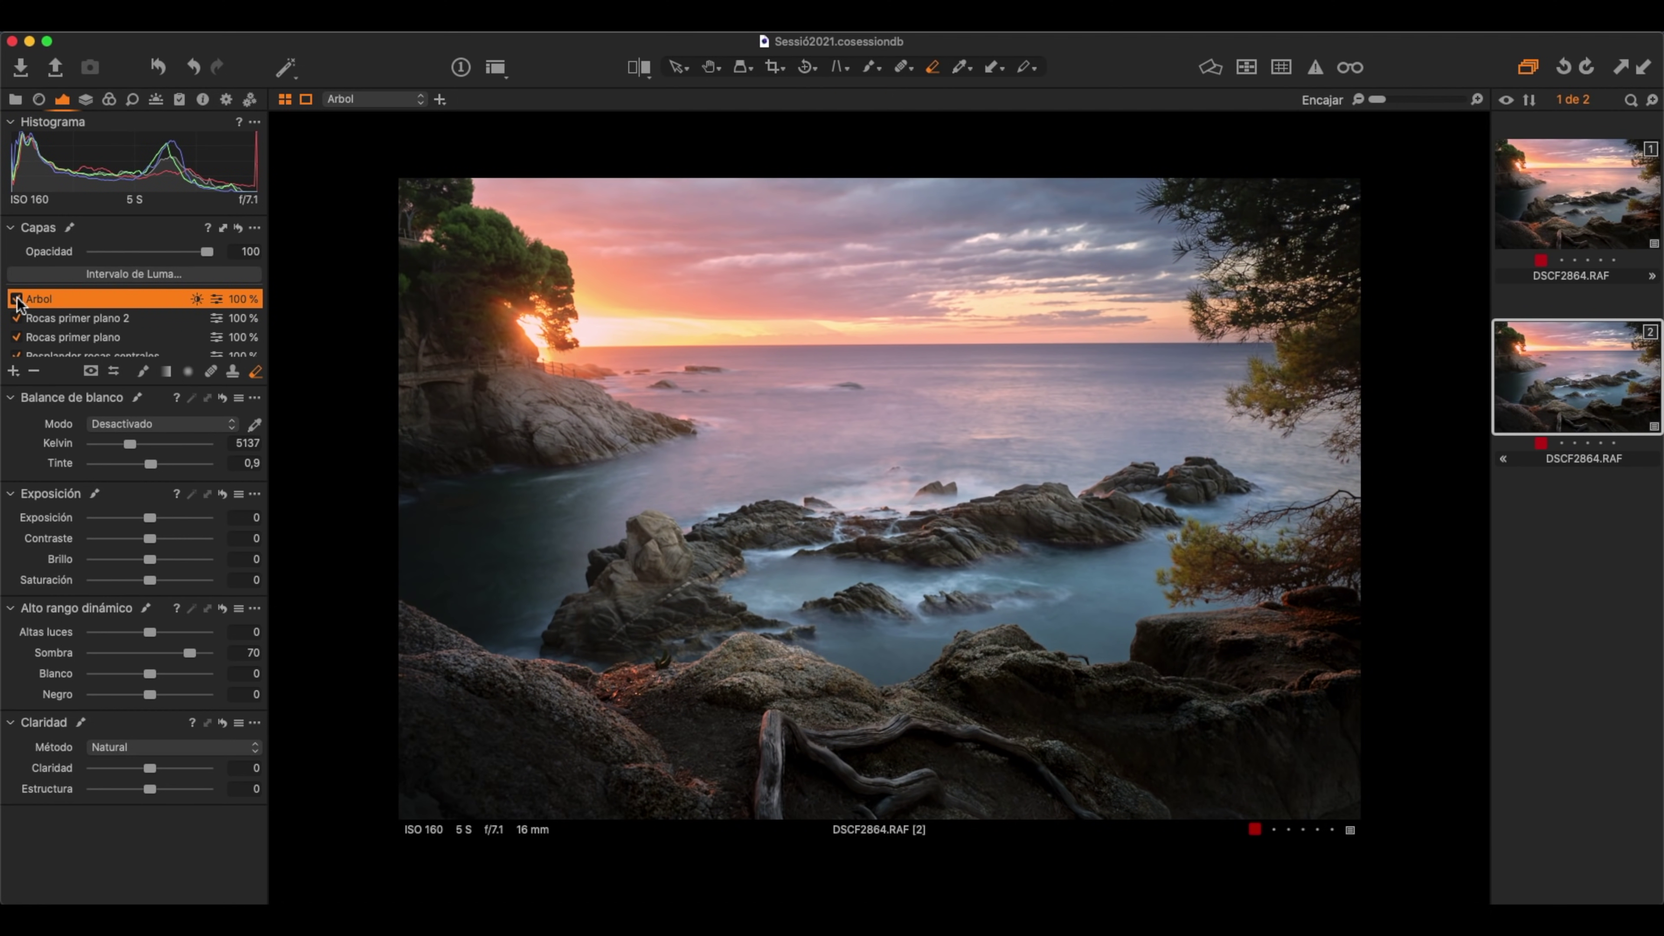
{"action": "left_click", "coordinate": [16, 299]}
{"action": "left_click", "coordinate": [16, 299]}
{"action": "left_click", "coordinate": [483, 268]}
{"action": "left_click", "coordinate": [16, 298]}
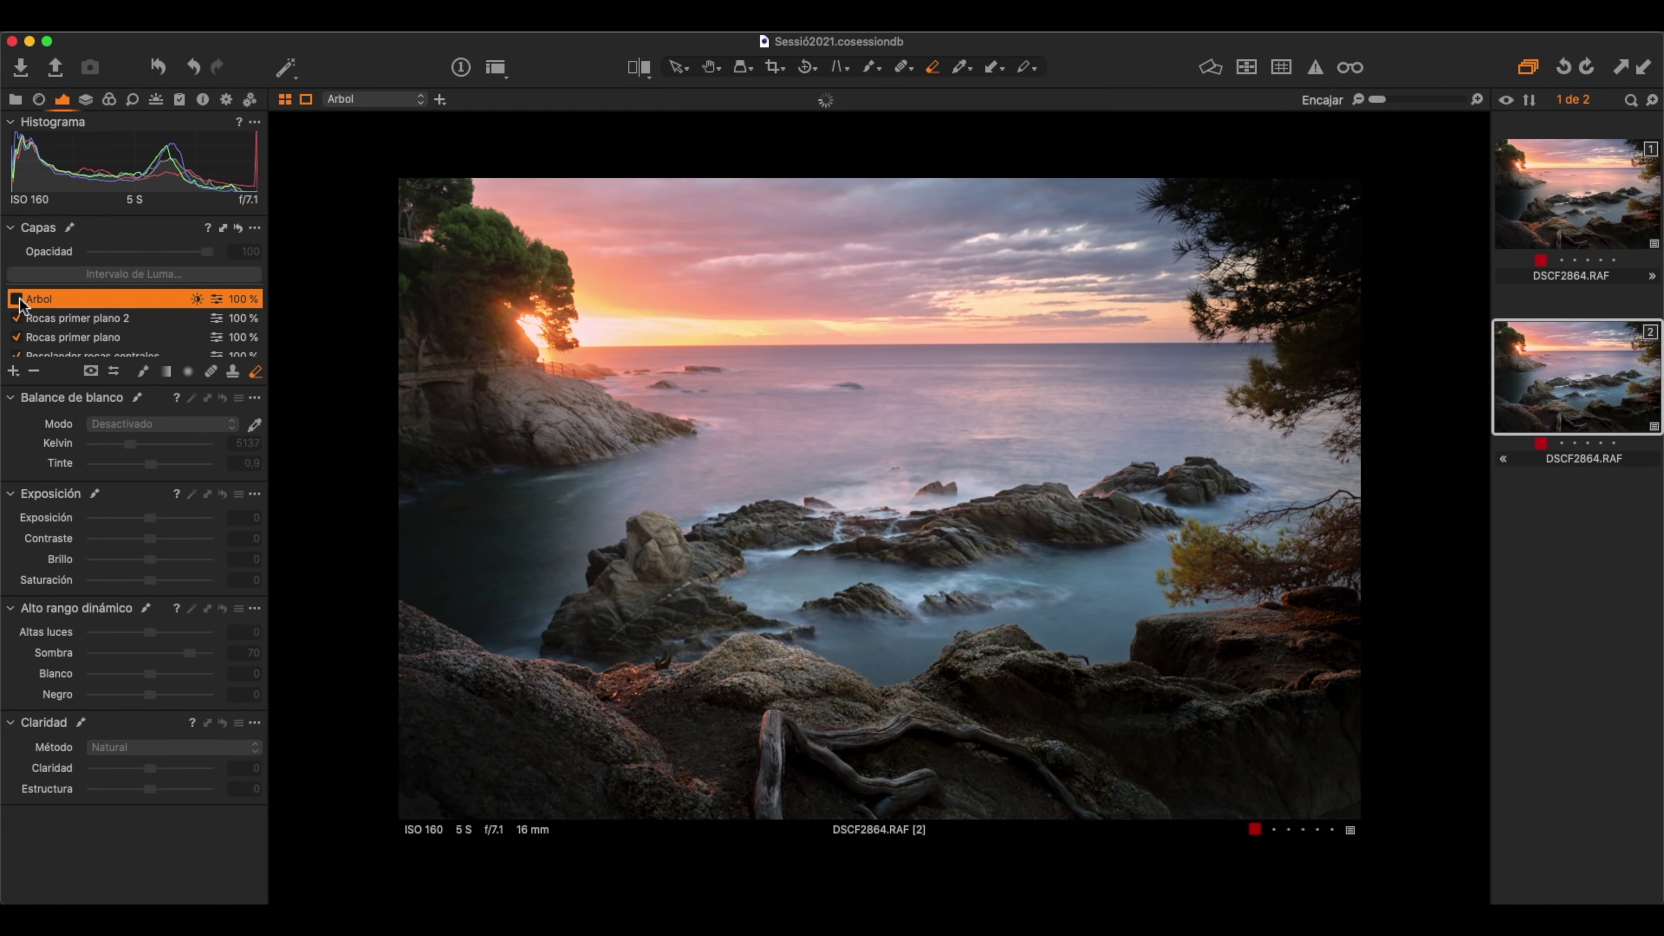
{"action": "left_click", "coordinate": [16, 299]}
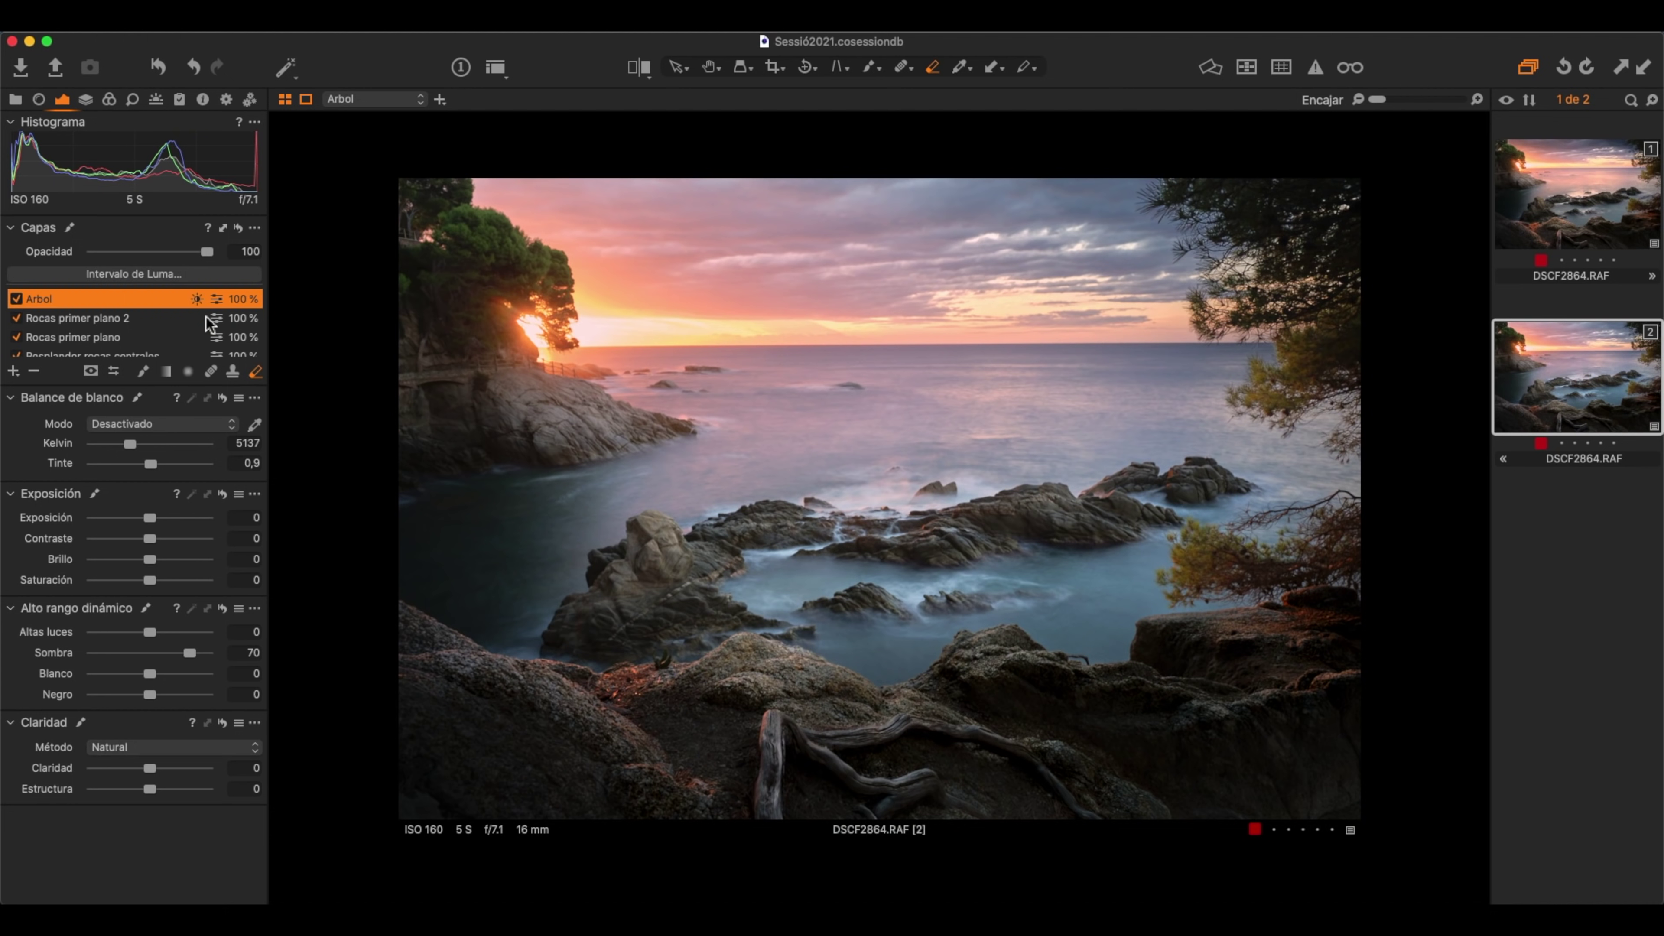
- Add a new adjustment layer named Cielo and set its brightness to -41
{"action": "left_click", "coordinate": [13, 371]}
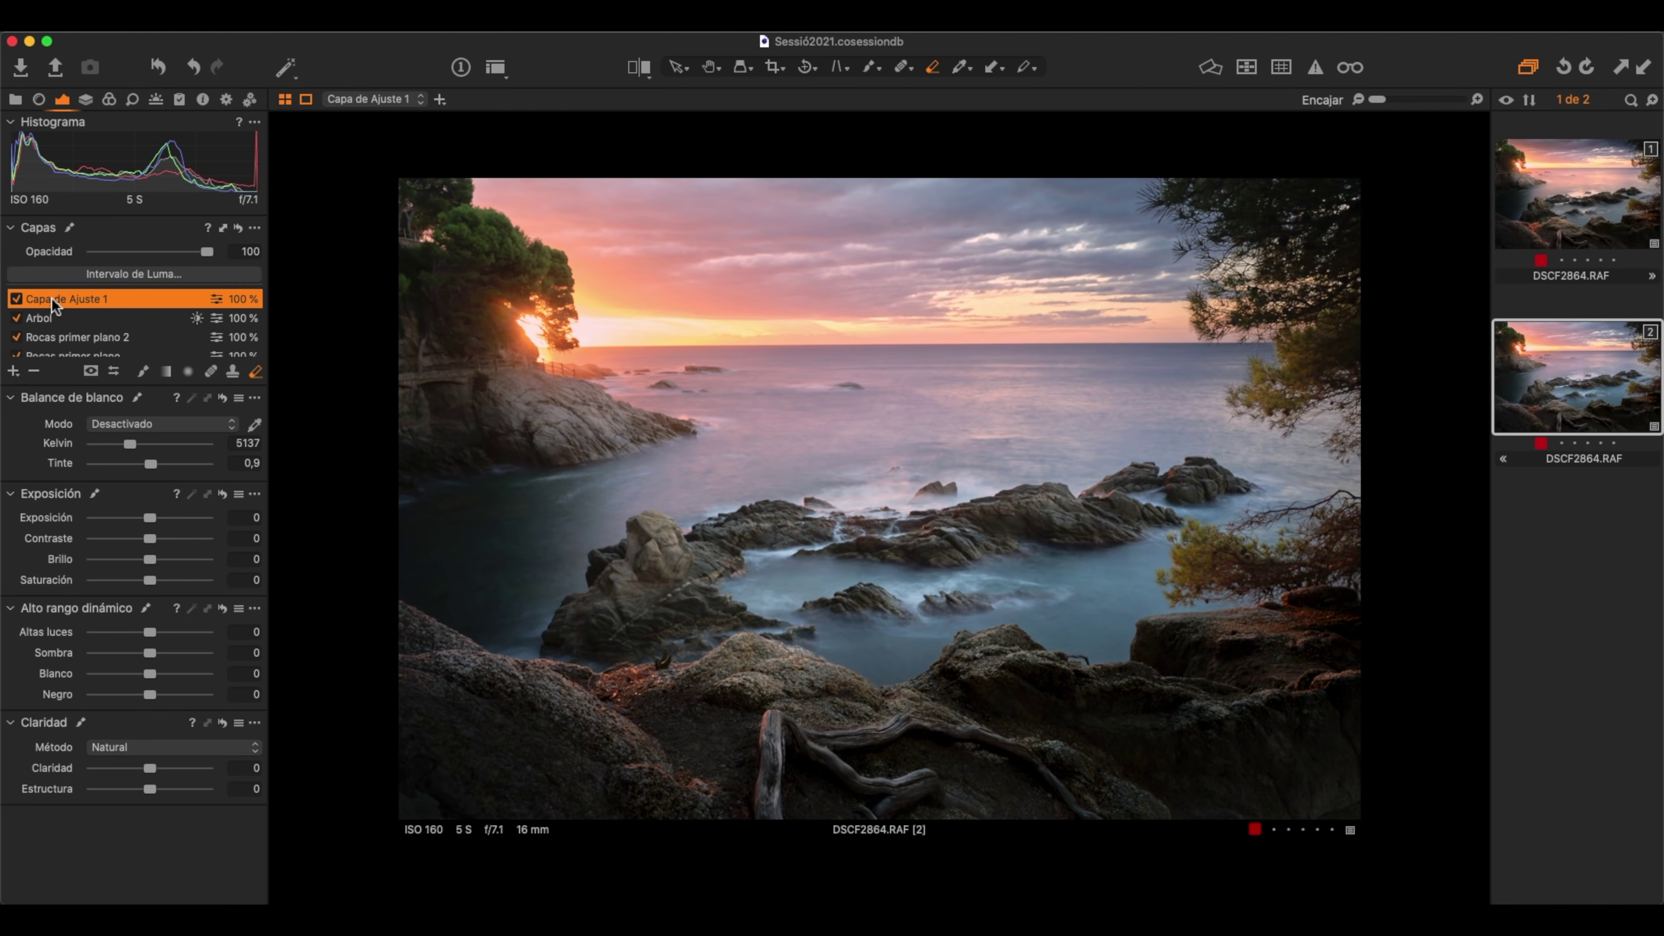
{"action": "double_click", "coordinate": [51, 298]}
{"action": "type", "text": "Cielo"}
{"action": "key", "text": "Return"}
{"action": "left_click_drag", "start_coordinate": [150, 559], "coordinate": [136, 559]}
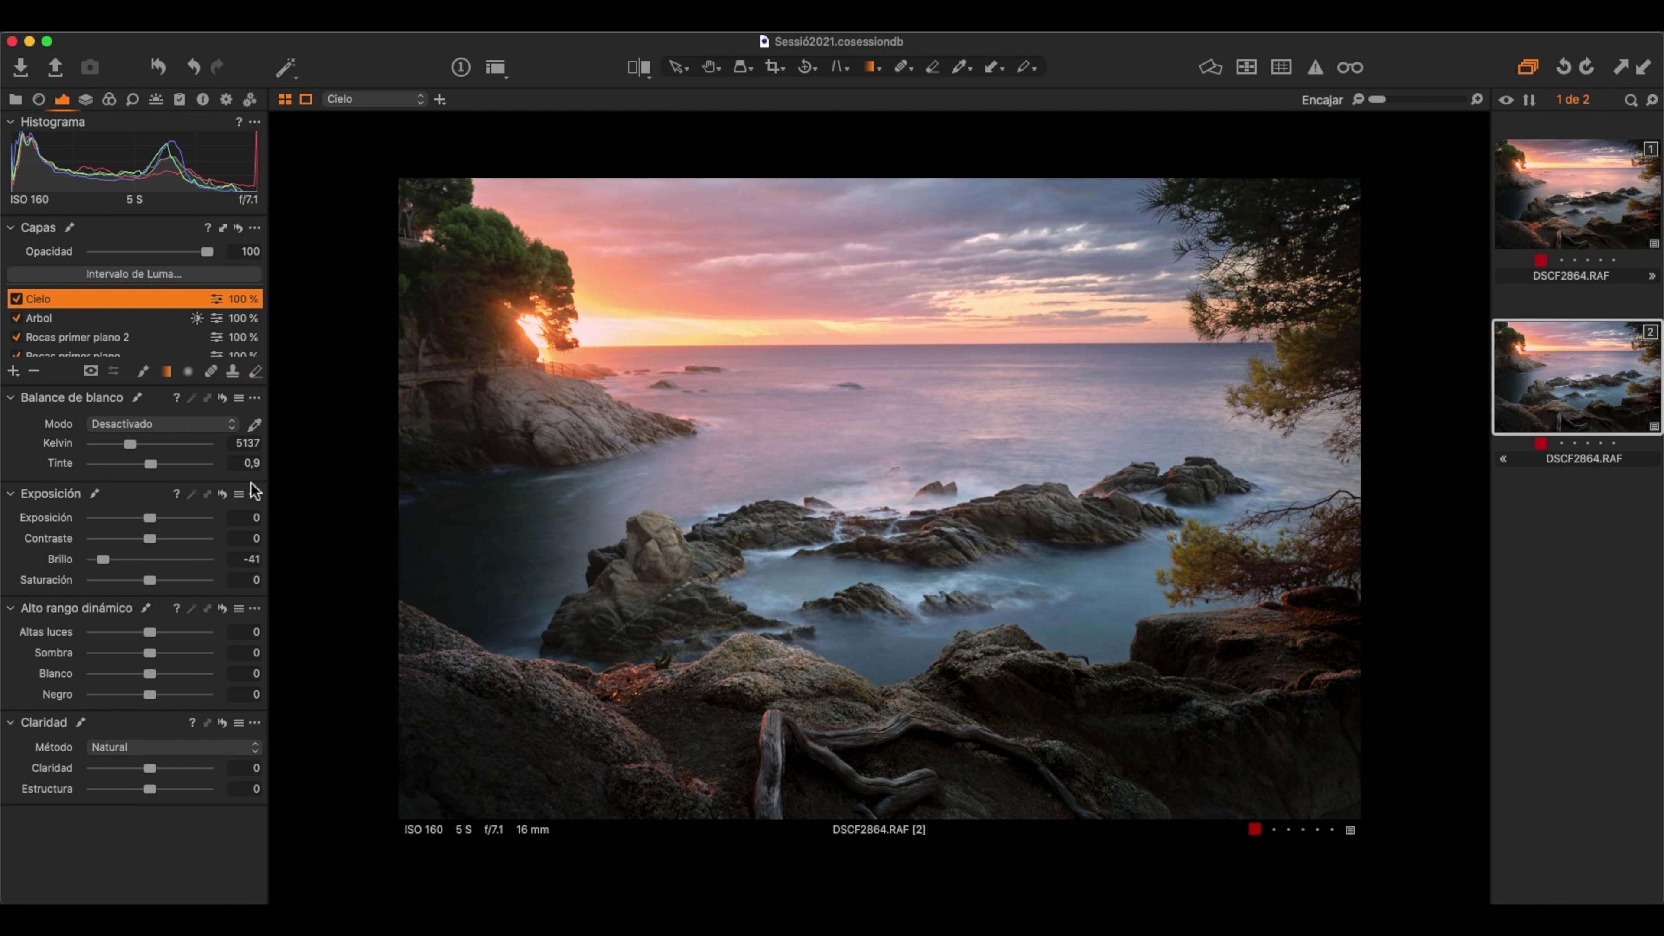
- Draw a horizontal linear gradient mask over the upper sky on the Cielo layer and compare the photo with the layer off and on
{"action": "left_click_drag", "start_coordinate": [879, 278], "coordinate": [879, 181]}
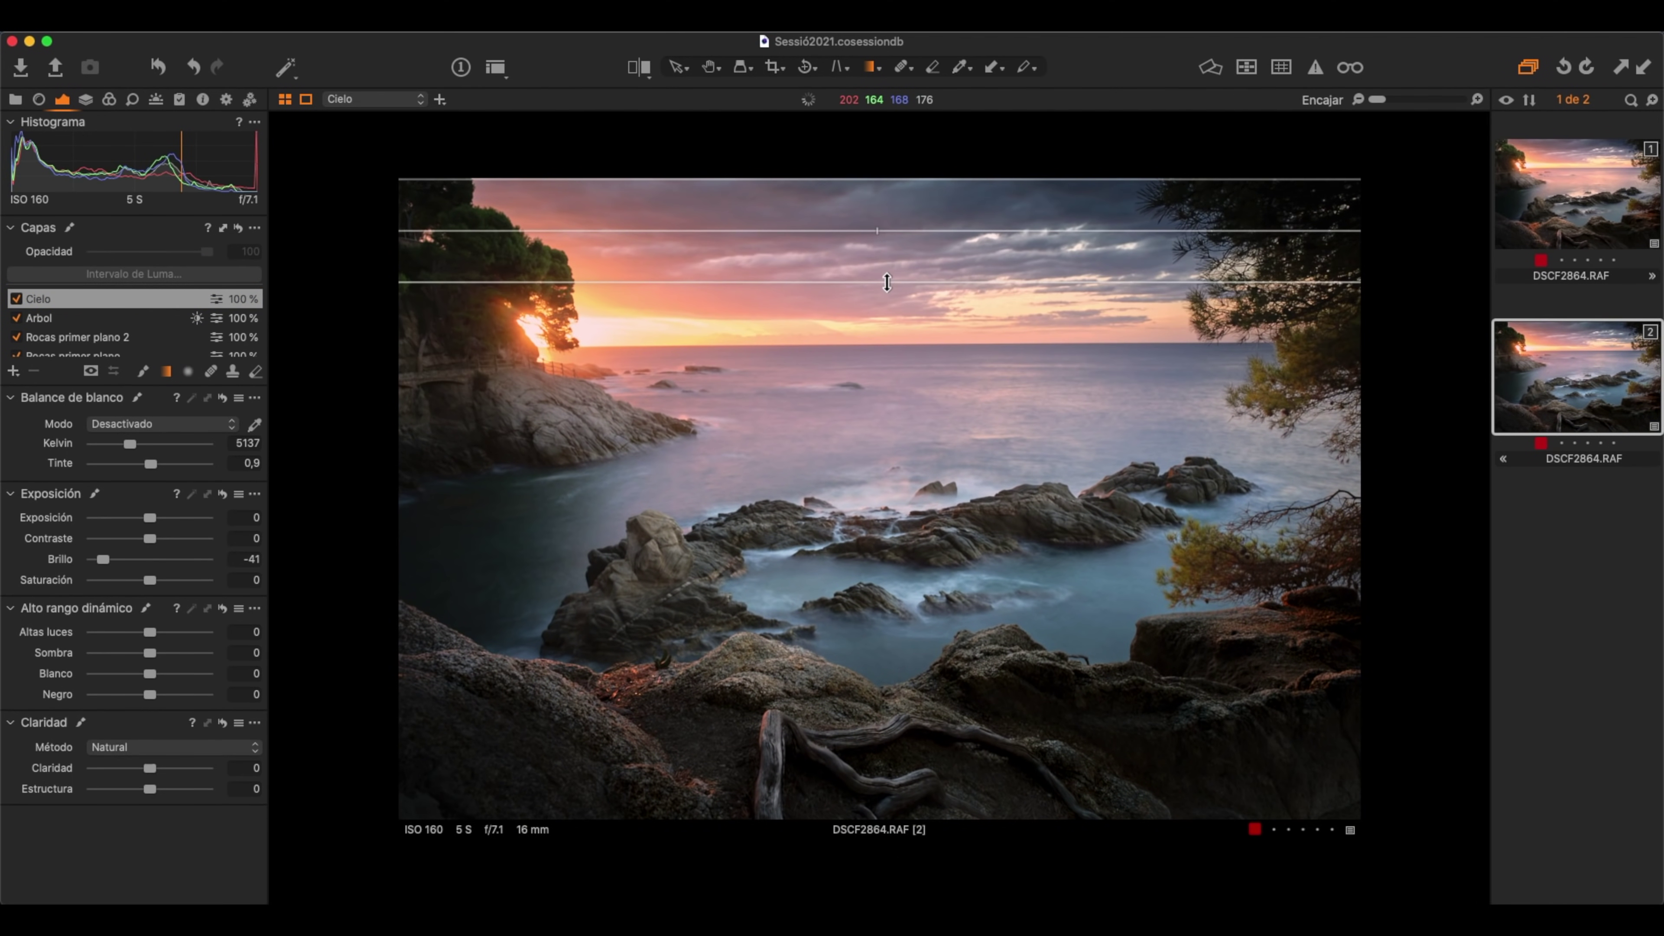
{"action": "key", "text": "m"}
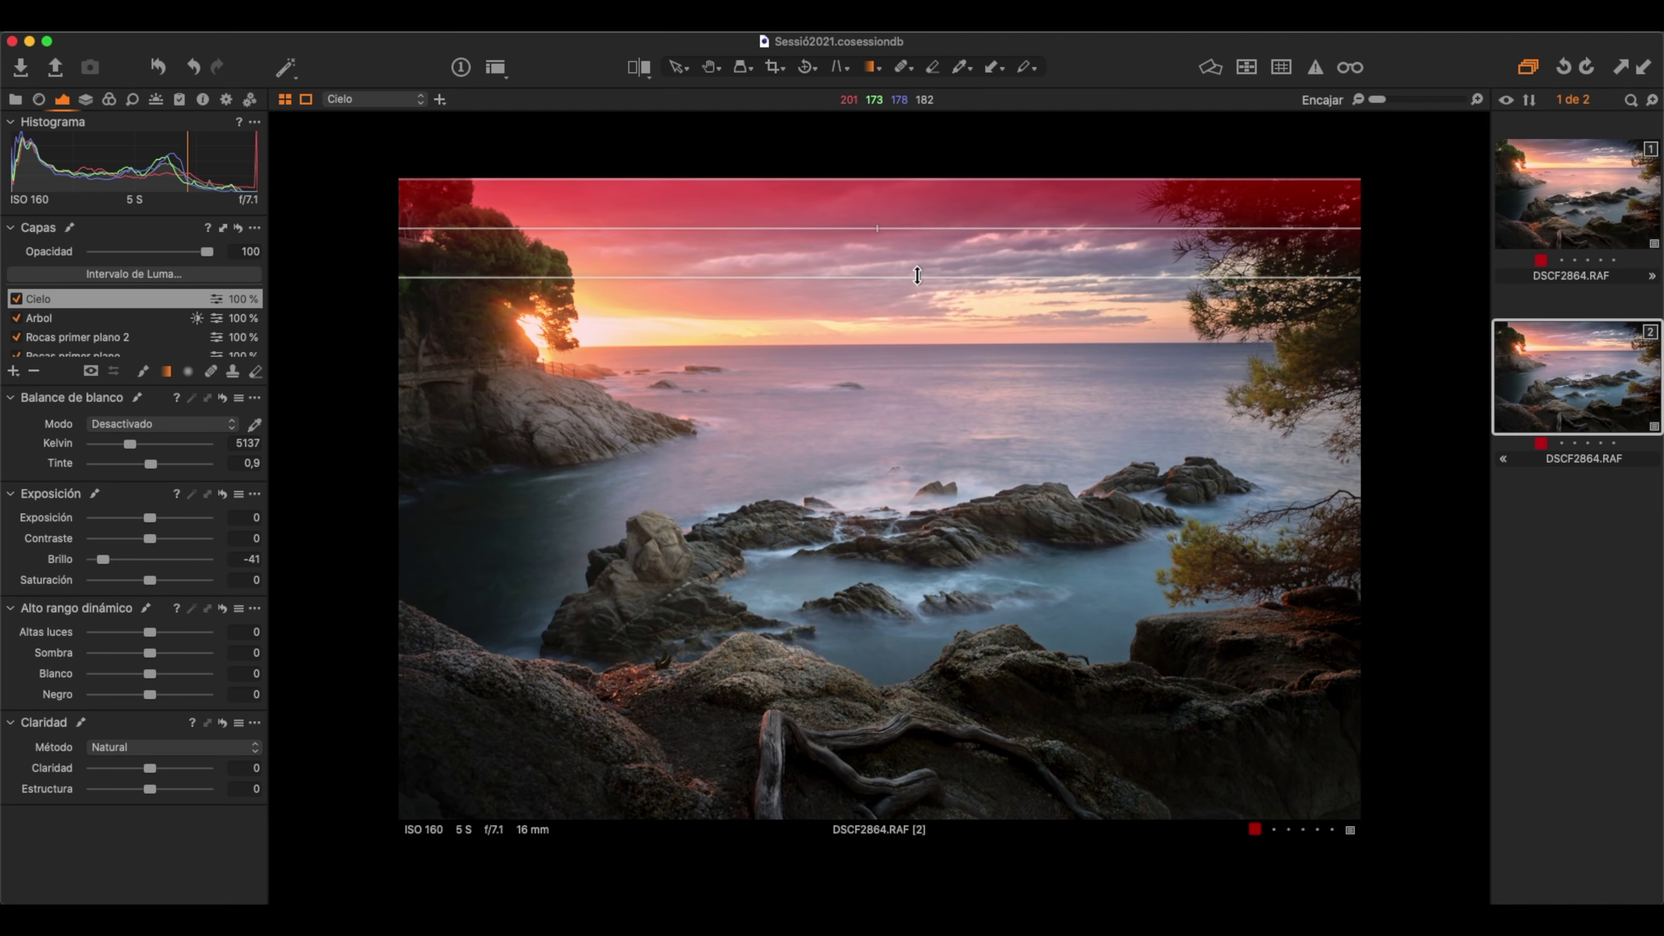
{"action": "key", "text": "m"}
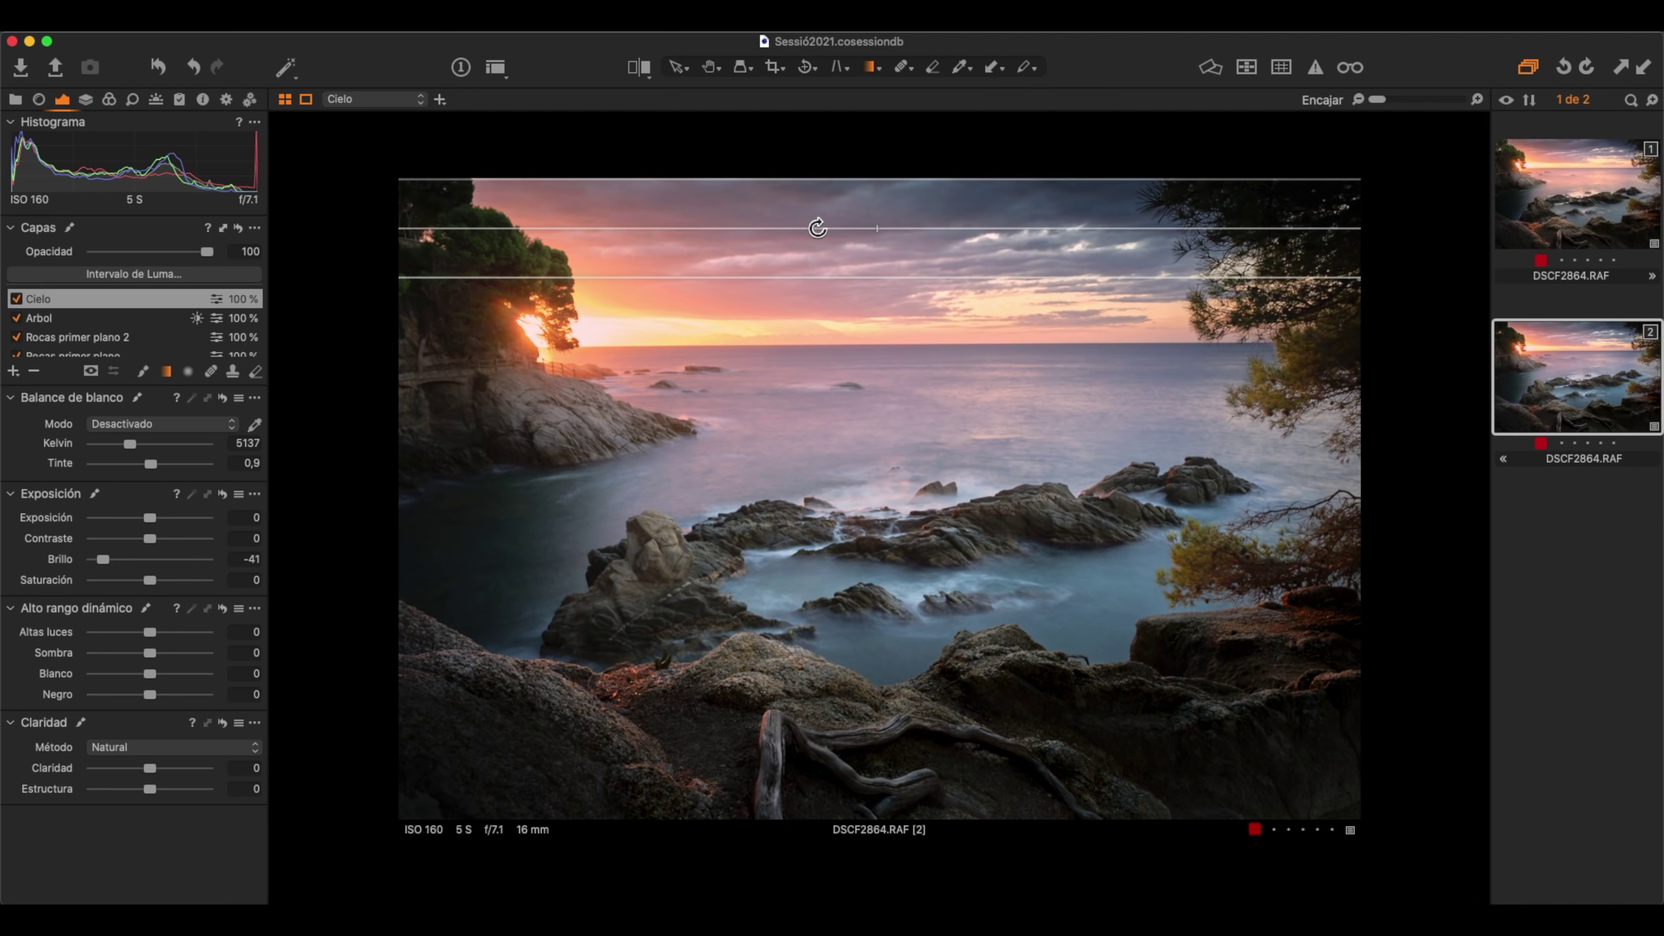
{"action": "left_click", "coordinate": [17, 299]}
{"action": "left_click", "coordinate": [16, 299]}
{"action": "left_click", "coordinate": [17, 300]}
{"action": "left_click", "coordinate": [17, 300]}
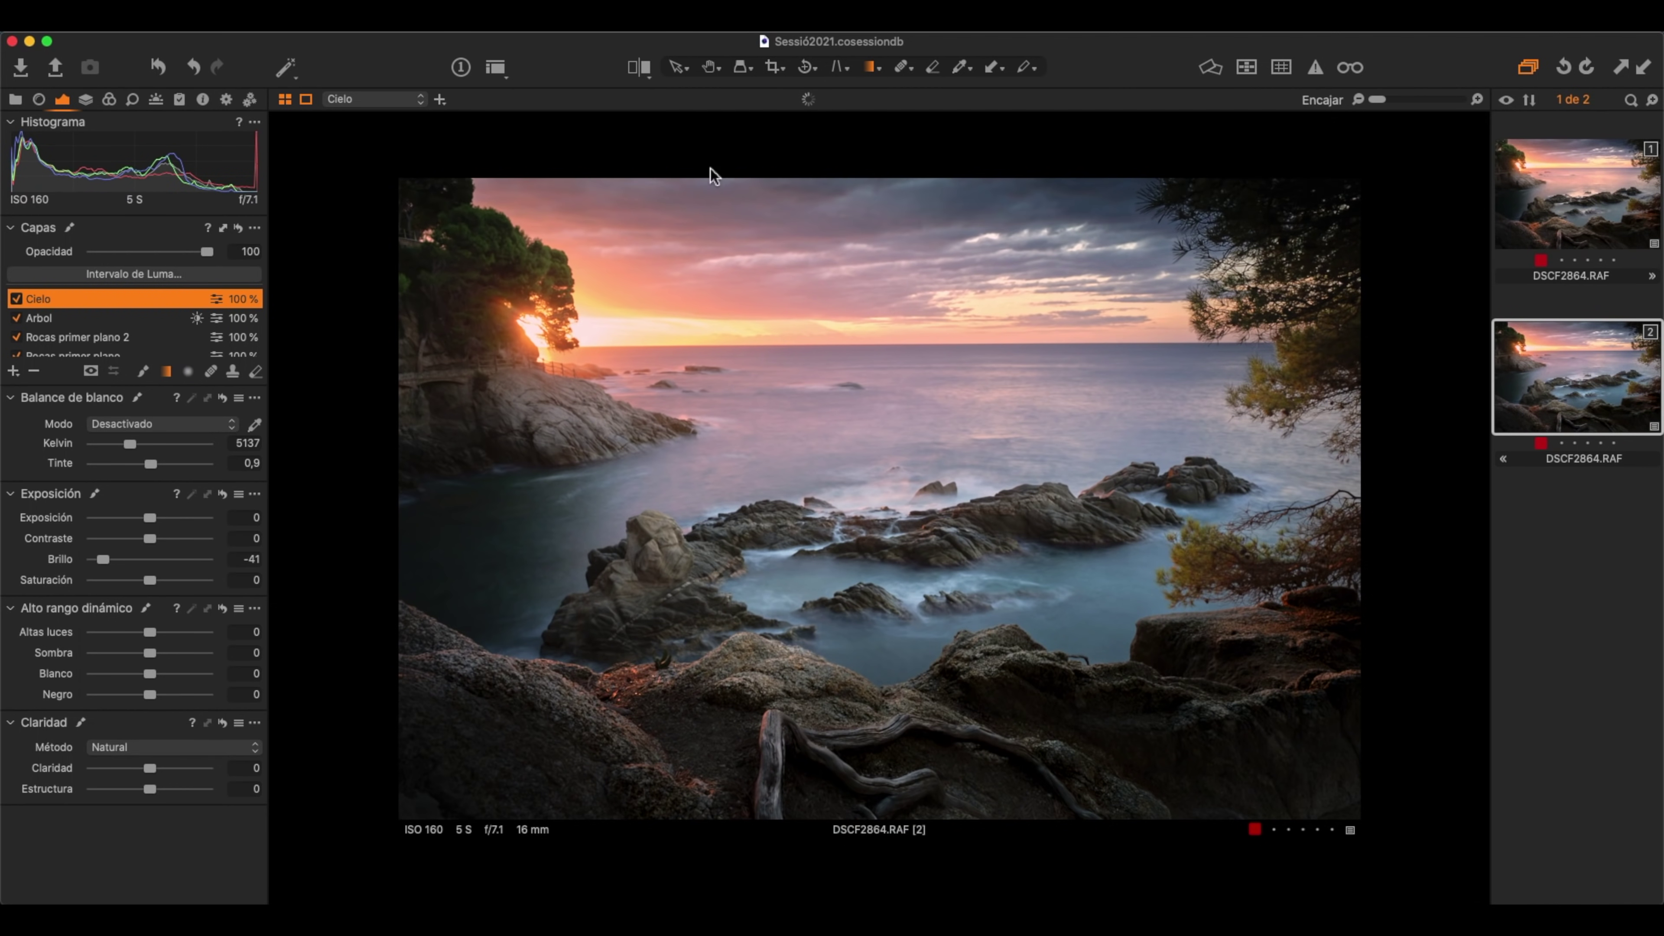
- Extend the Cielo gradient's lower edge down to just above the horizon and compare the photo with the layer off and on
{"action": "left_click_drag", "start_coordinate": [845, 303], "coordinate": [846, 322]}
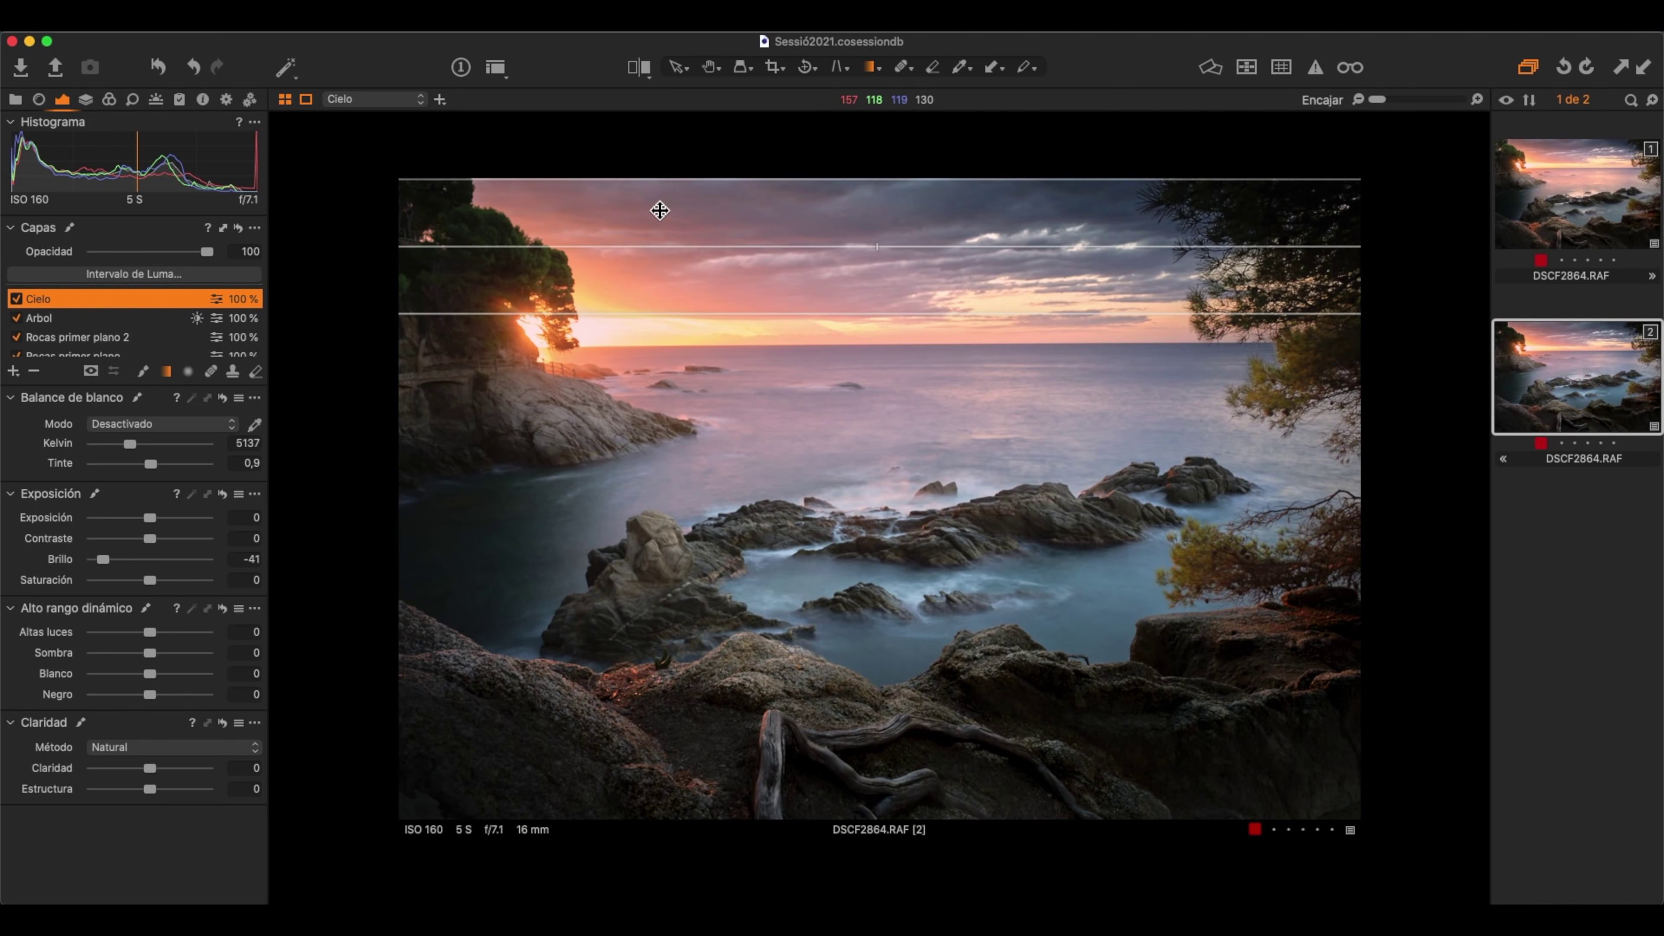
{"action": "left_click", "coordinate": [14, 300]}
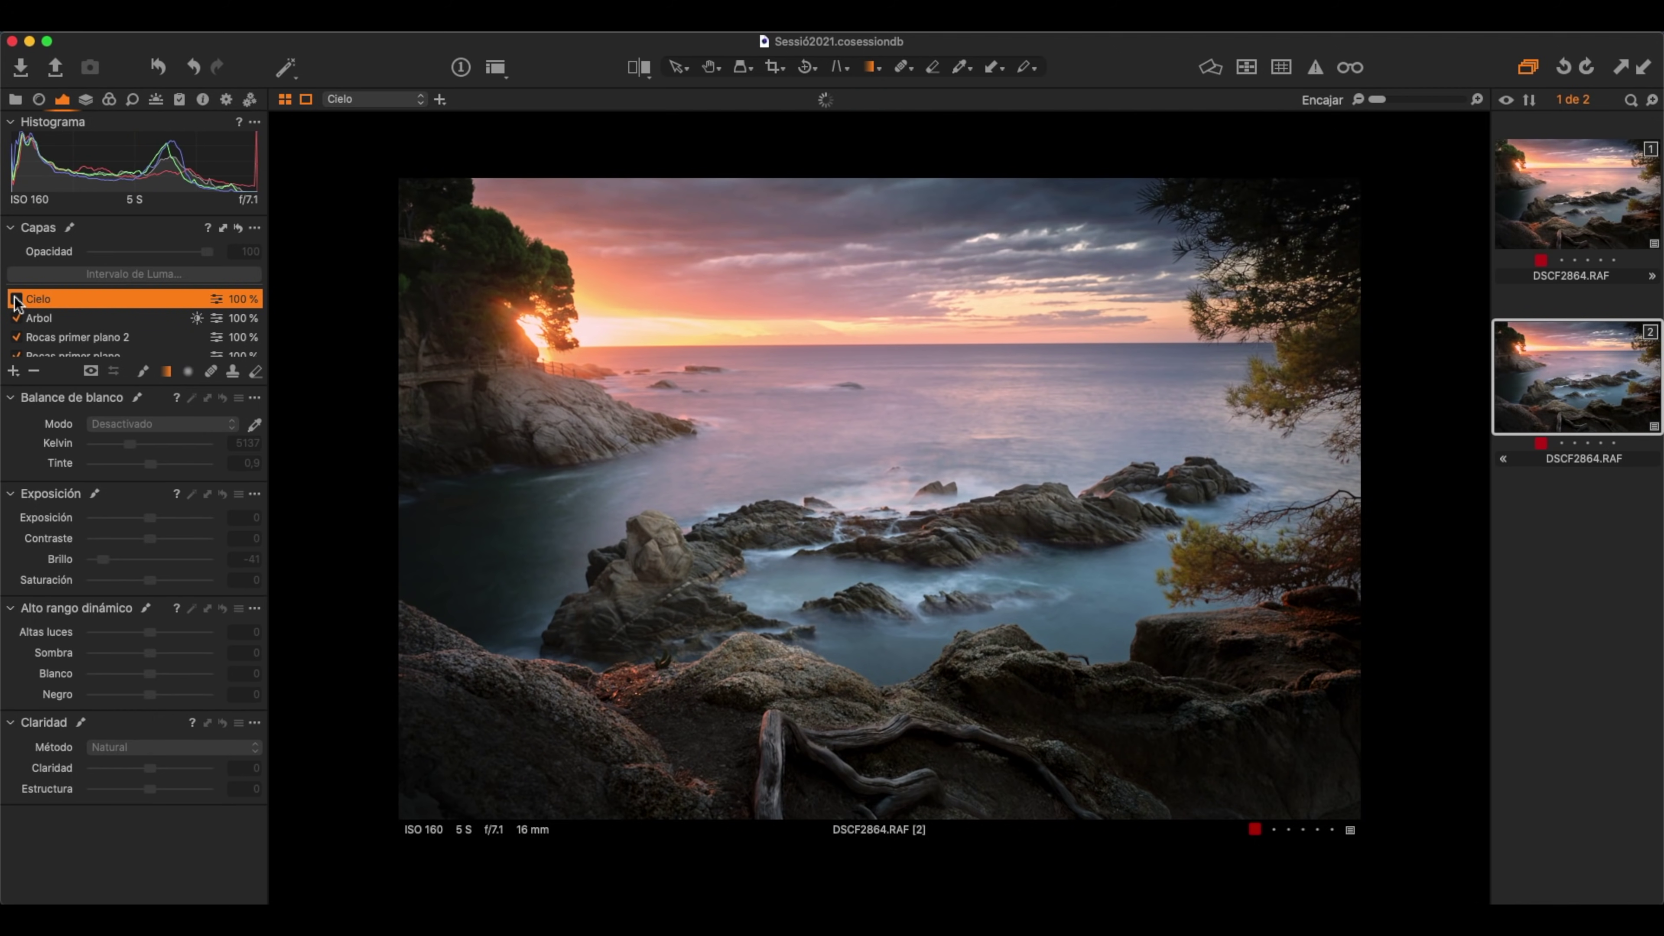
{"action": "left_click", "coordinate": [14, 300]}
{"action": "left_click", "coordinate": [15, 300]}
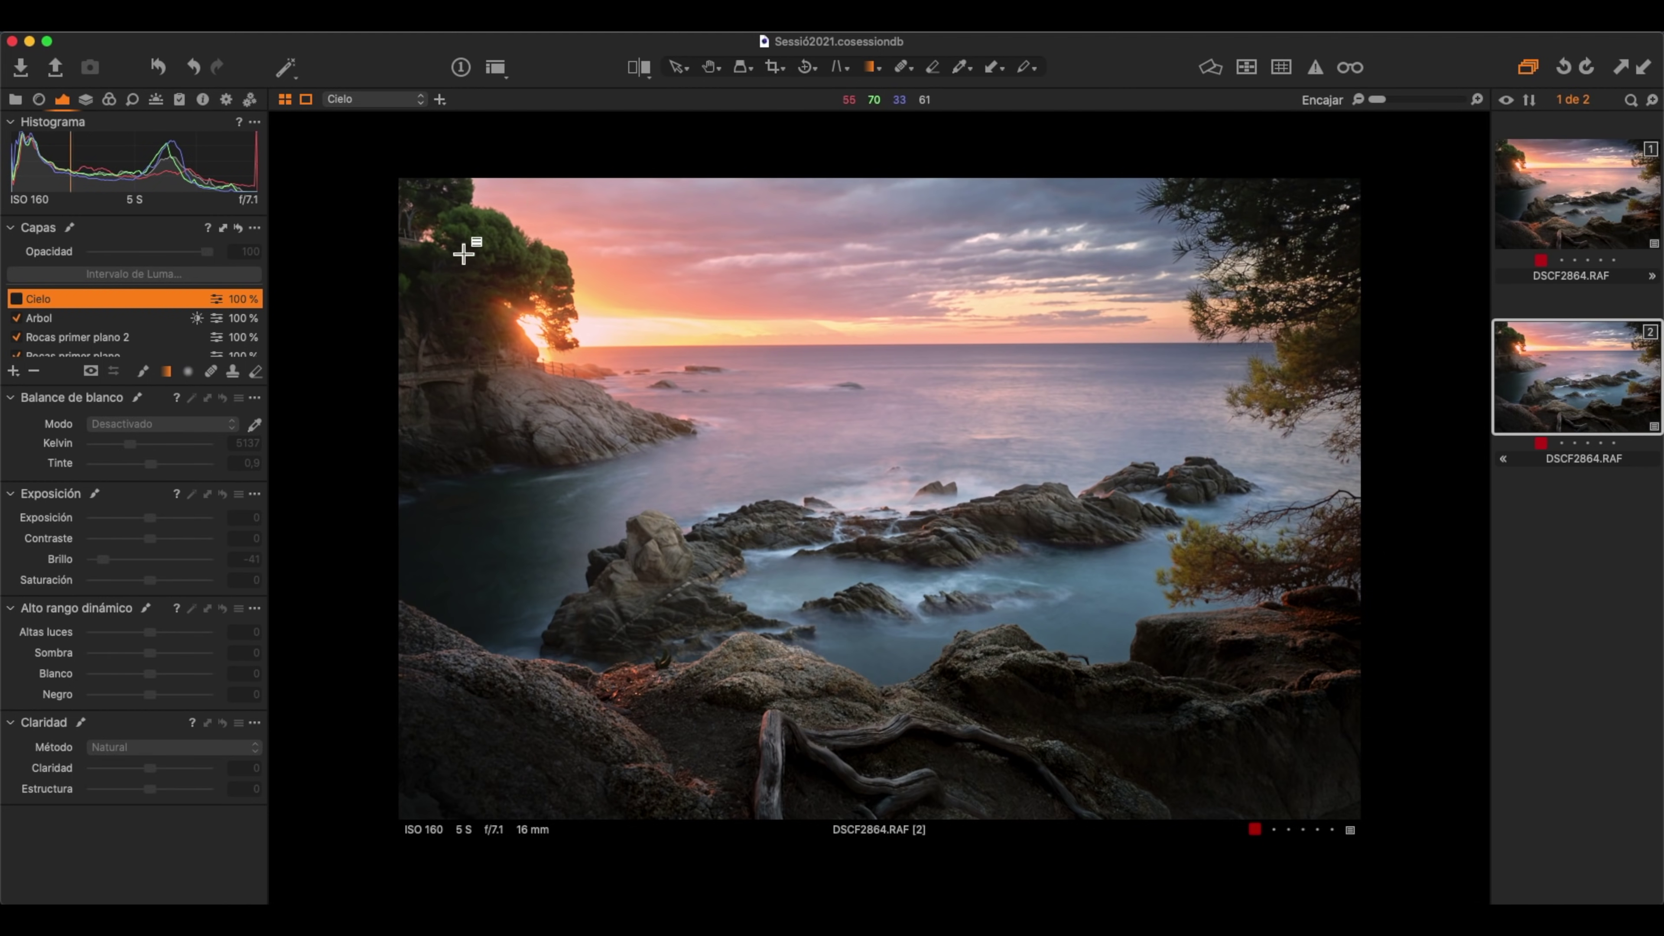
{"action": "left_click", "coordinate": [15, 300]}
{"action": "left_click", "coordinate": [15, 301]}
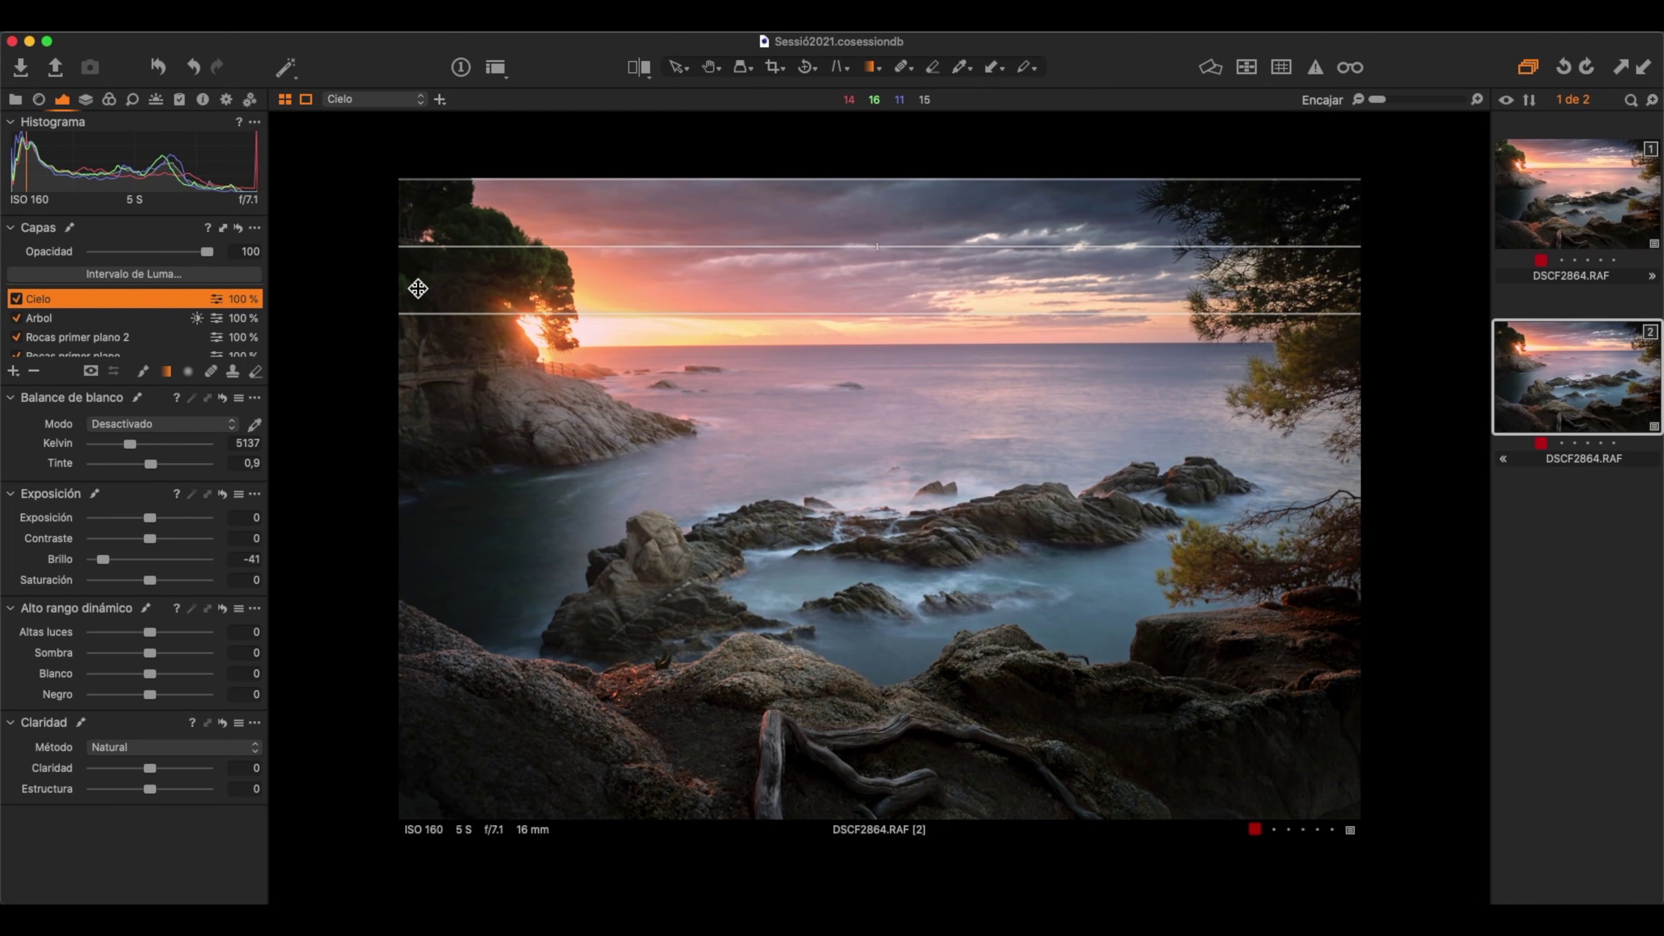
- Limit the Cielo mask with a luma range of 110 to 235 and falloff of 90 to 255, with the mask displayed
{"action": "left_click", "coordinate": [217, 302]}
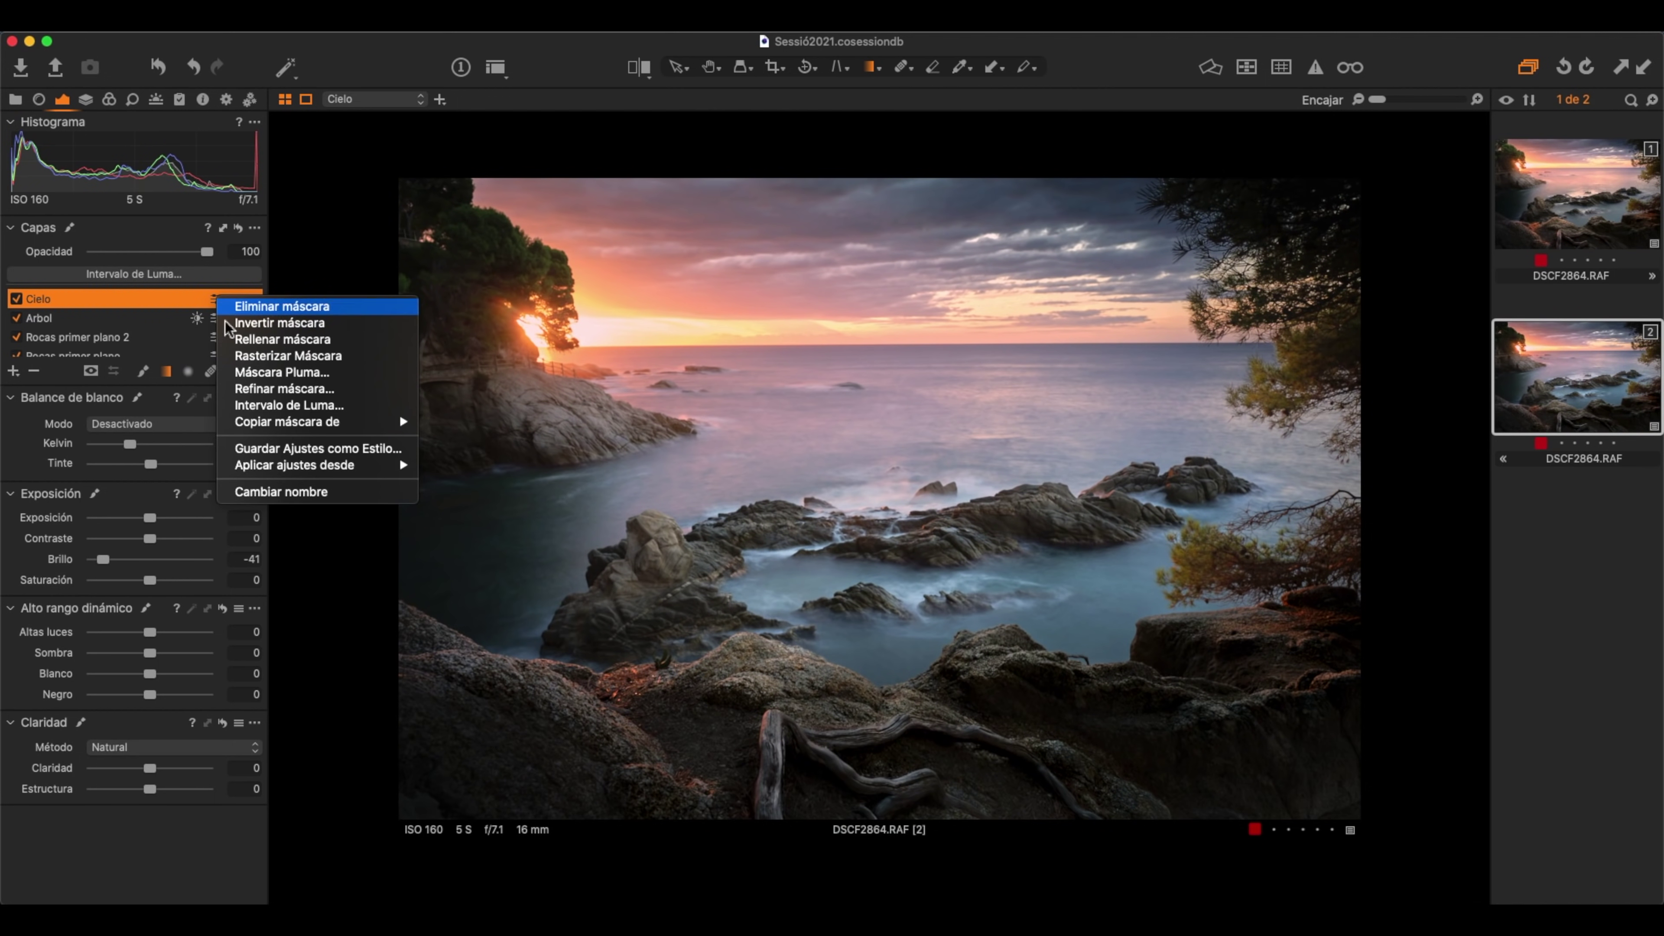
{"action": "left_click", "coordinate": [290, 405]}
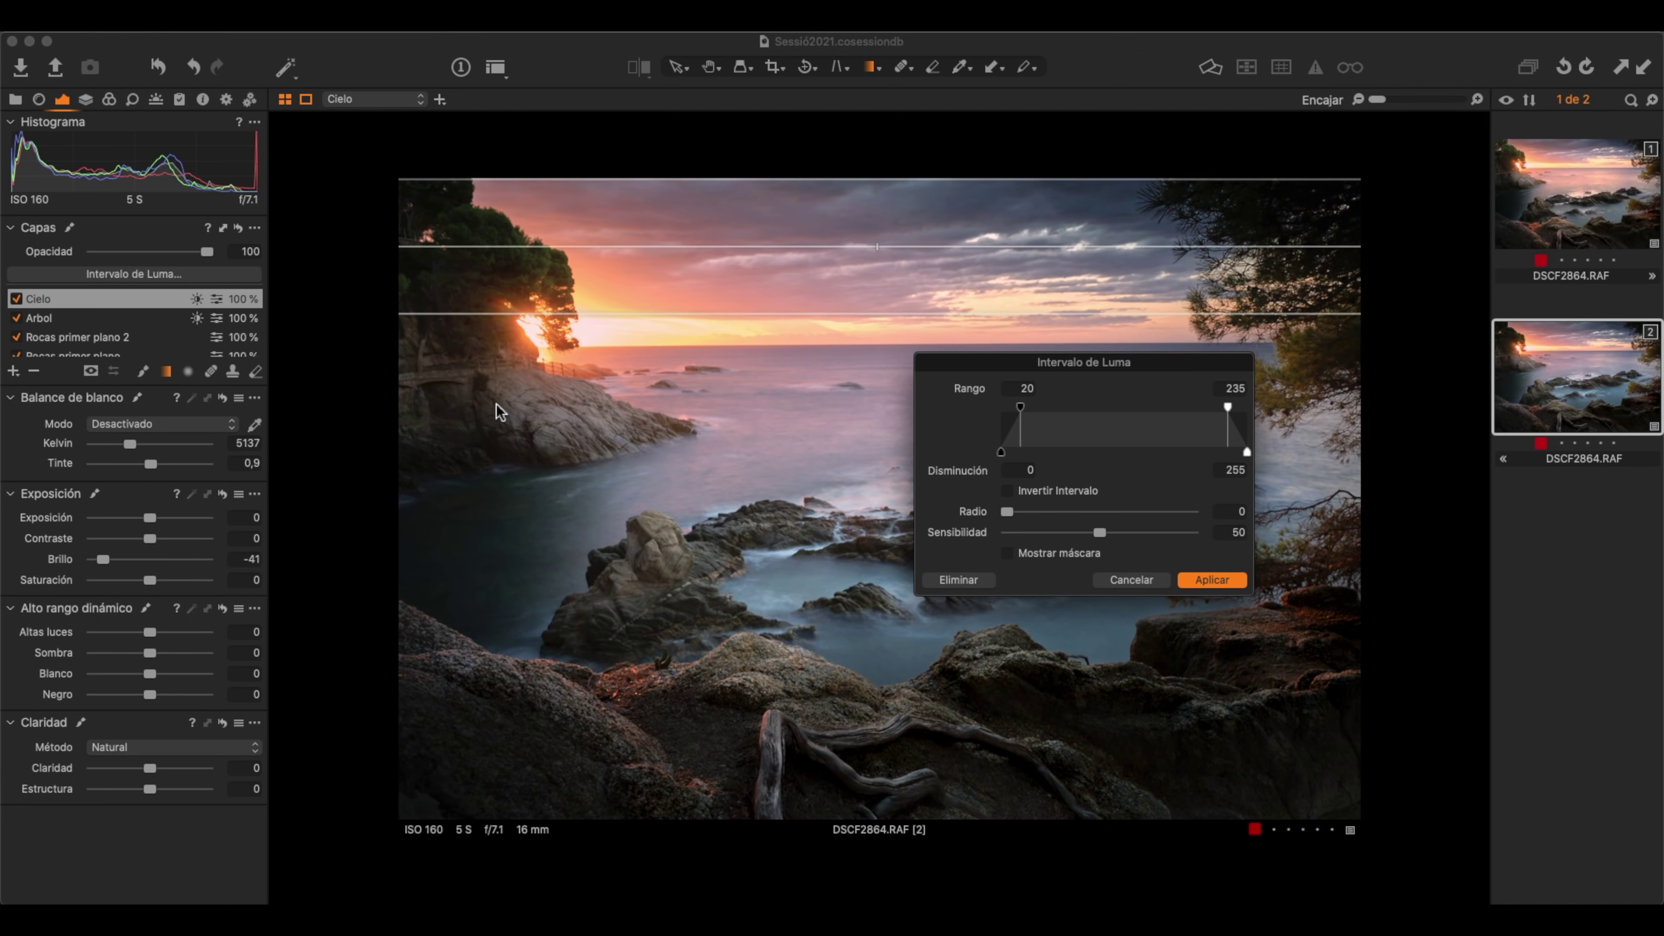
{"action": "left_click", "coordinate": [1005, 554]}
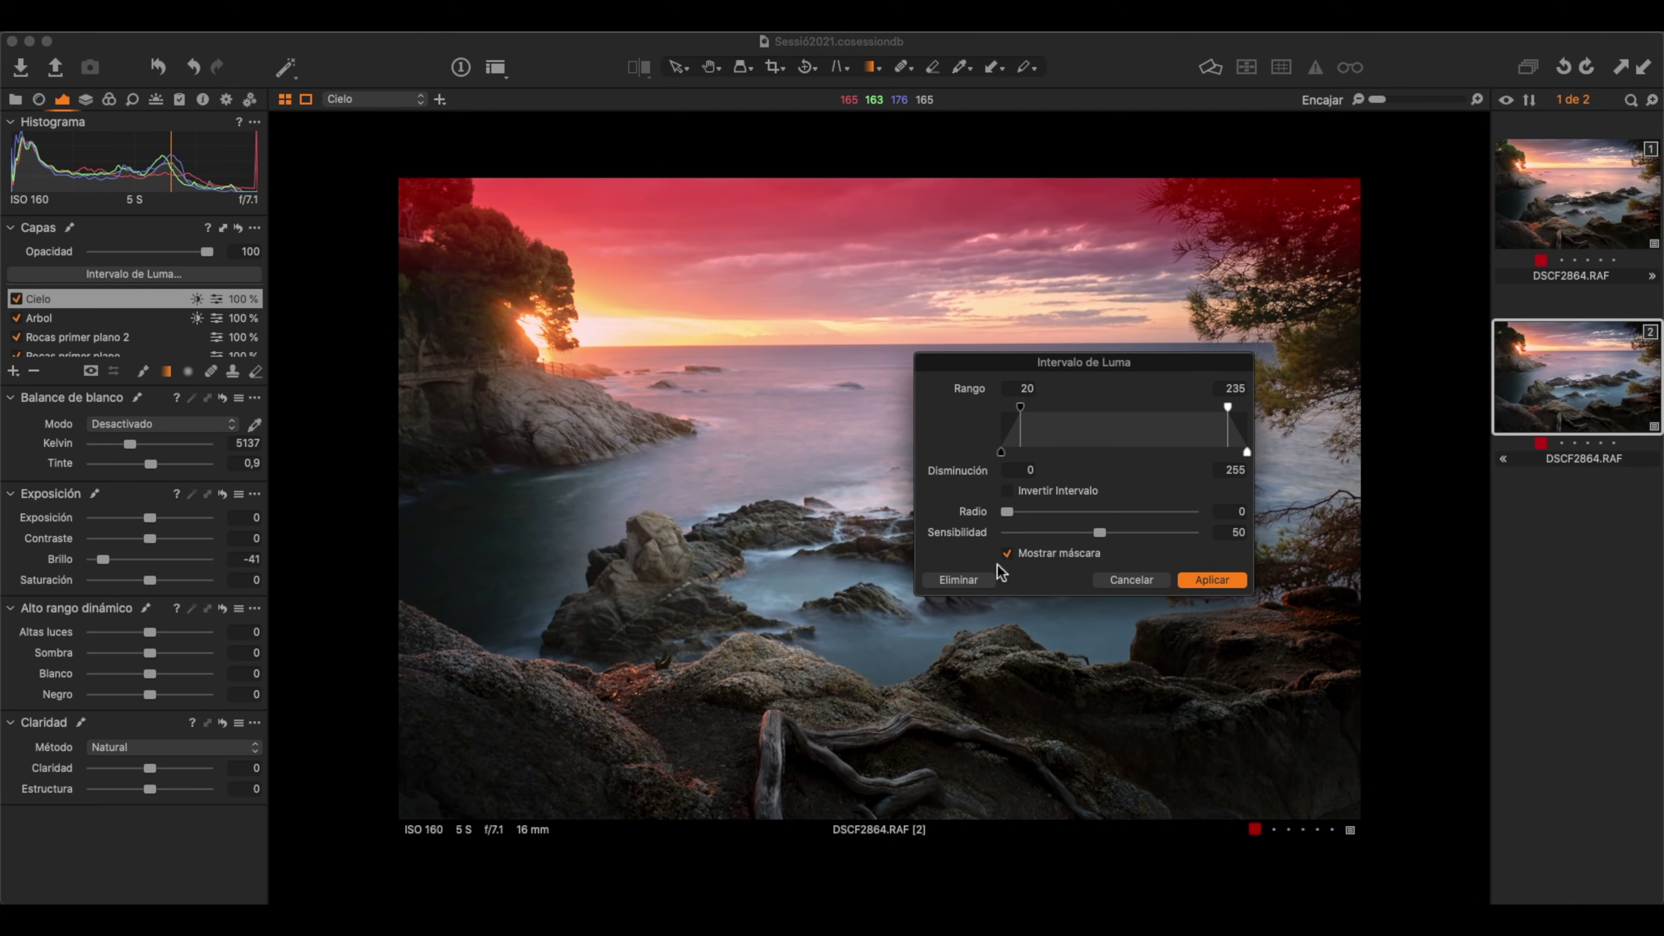
{"action": "left_click_drag", "start_coordinate": [1052, 411], "coordinate": [1108, 413]}
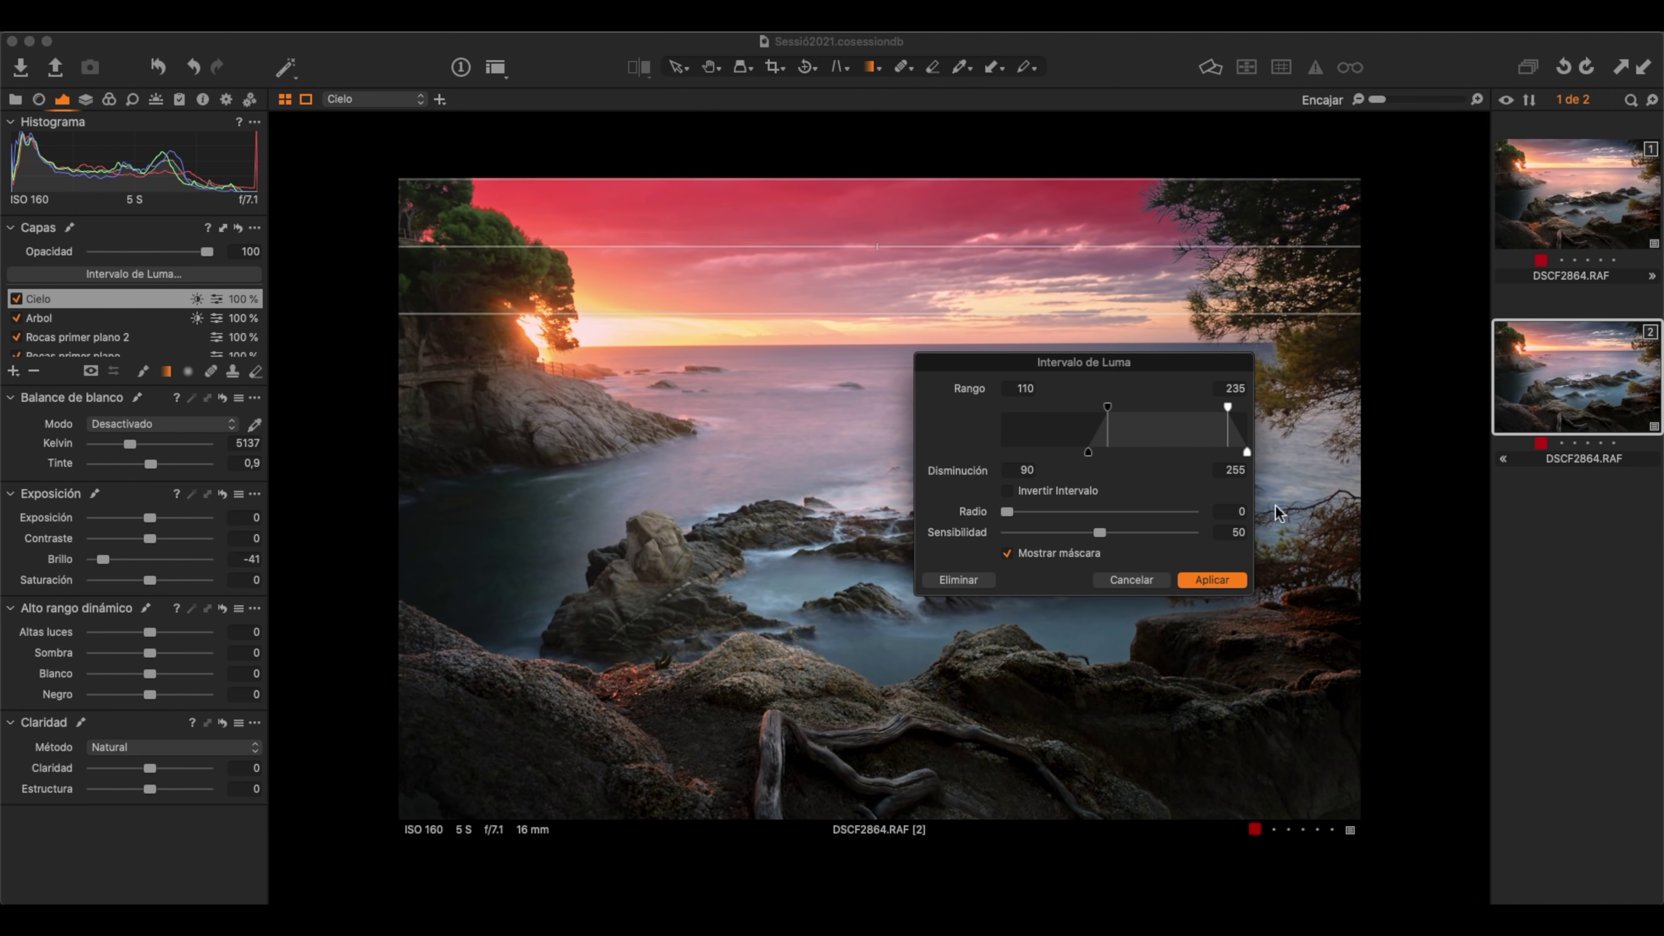
{"action": "left_click", "coordinate": [1212, 581]}
- Compare the photo with the luma-limited Cielo layer off and on
{"action": "left_click", "coordinate": [17, 298]}
{"action": "left_click", "coordinate": [16, 298]}
{"action": "left_click", "coordinate": [17, 298]}
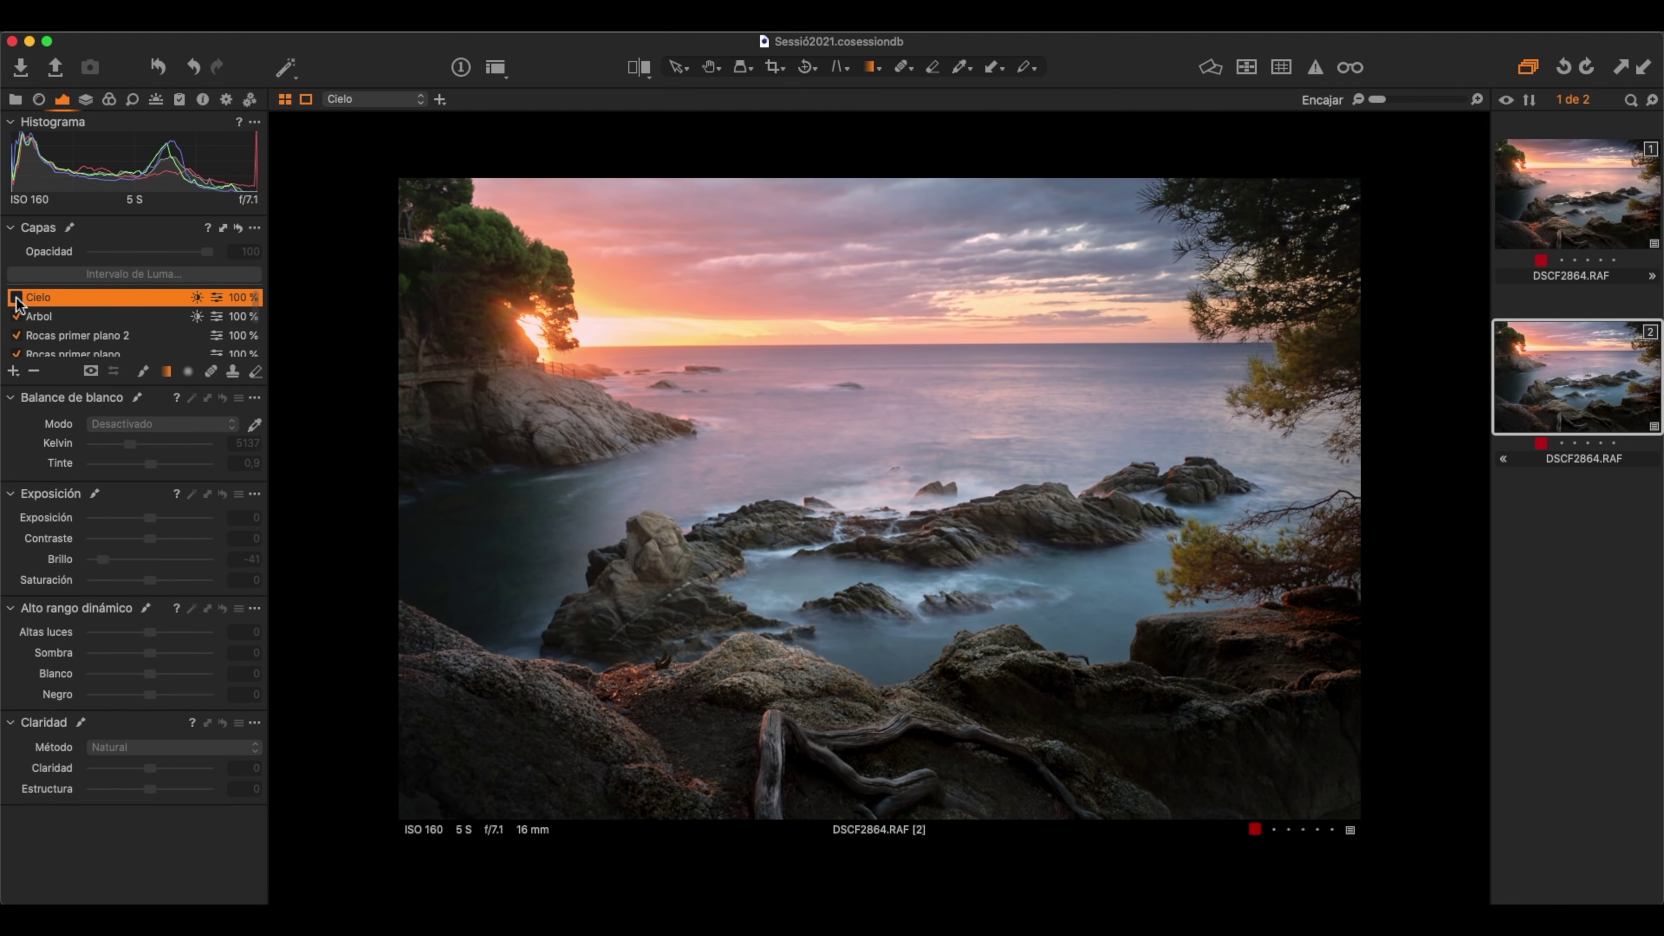
{"action": "left_click", "coordinate": [17, 298]}
{"action": "left_click", "coordinate": [17, 298]}
{"action": "left_click", "coordinate": [17, 298]}
- Select the Fondo layer and add a new adjustment layer at the top of the layer stack
{"action": "scroll", "coordinate": [26, 334], "scroll_direction": "down", "scroll_amount": 2}
{"action": "left_click", "coordinate": [40, 346]}
{"action": "scroll", "coordinate": [109, 337], "scroll_direction": "up", "scroll_amount": 2}
{"action": "scroll", "coordinate": [105, 341], "scroll_direction": "down", "scroll_amount": 1}
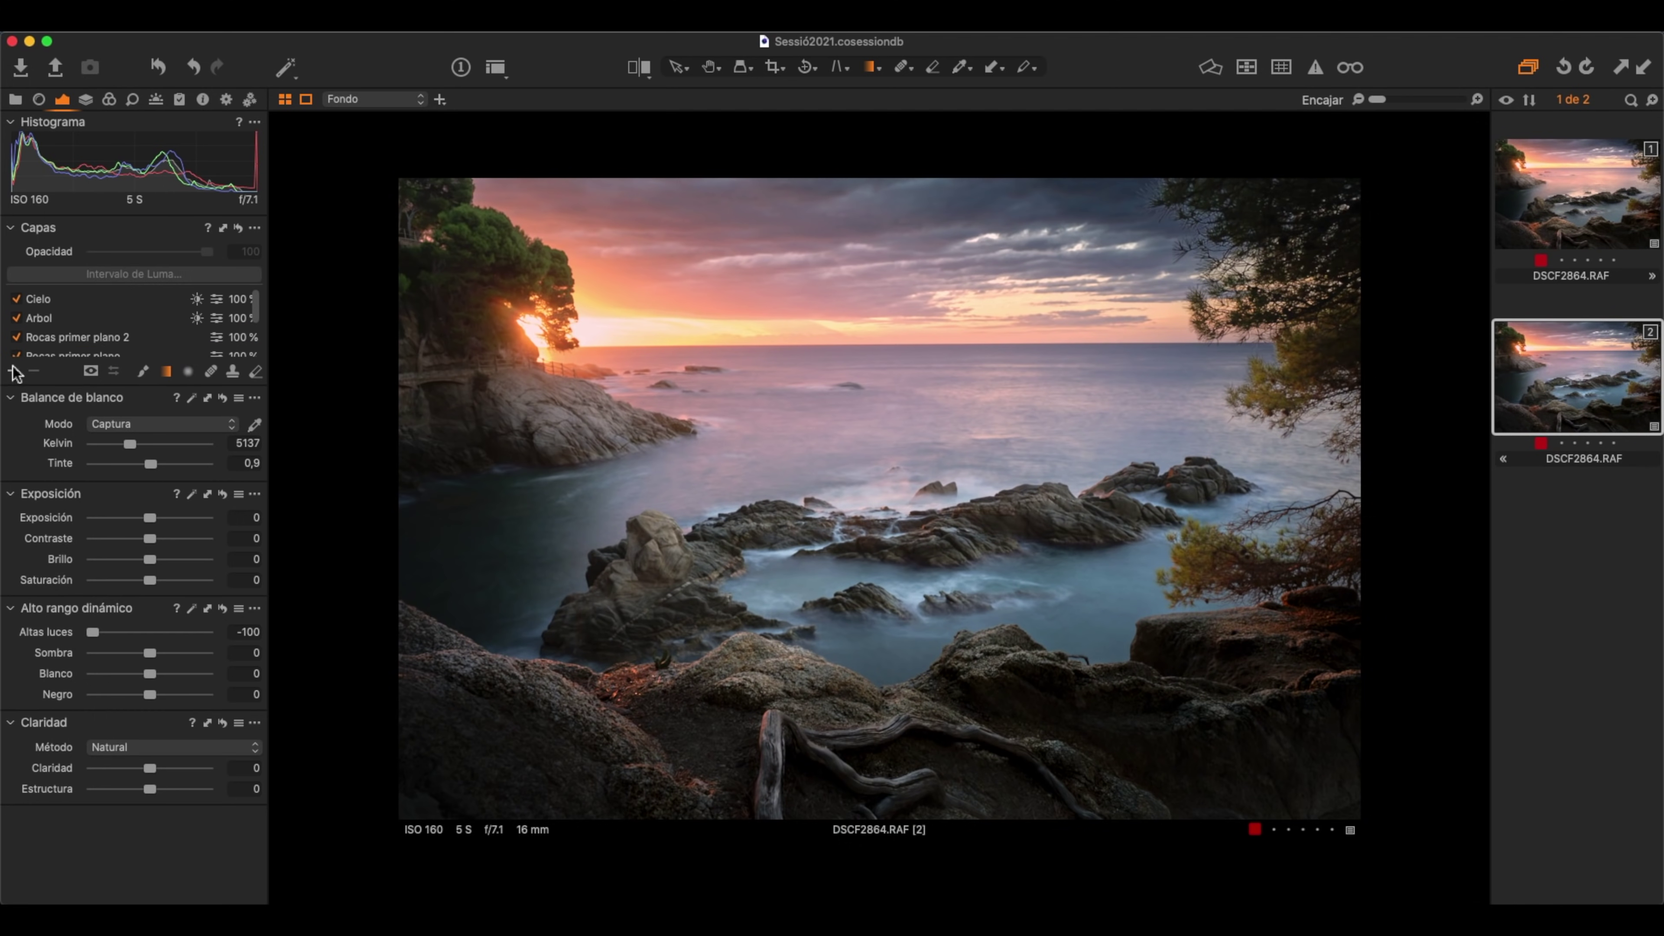
{"action": "key", "text": "super+shift+l"}
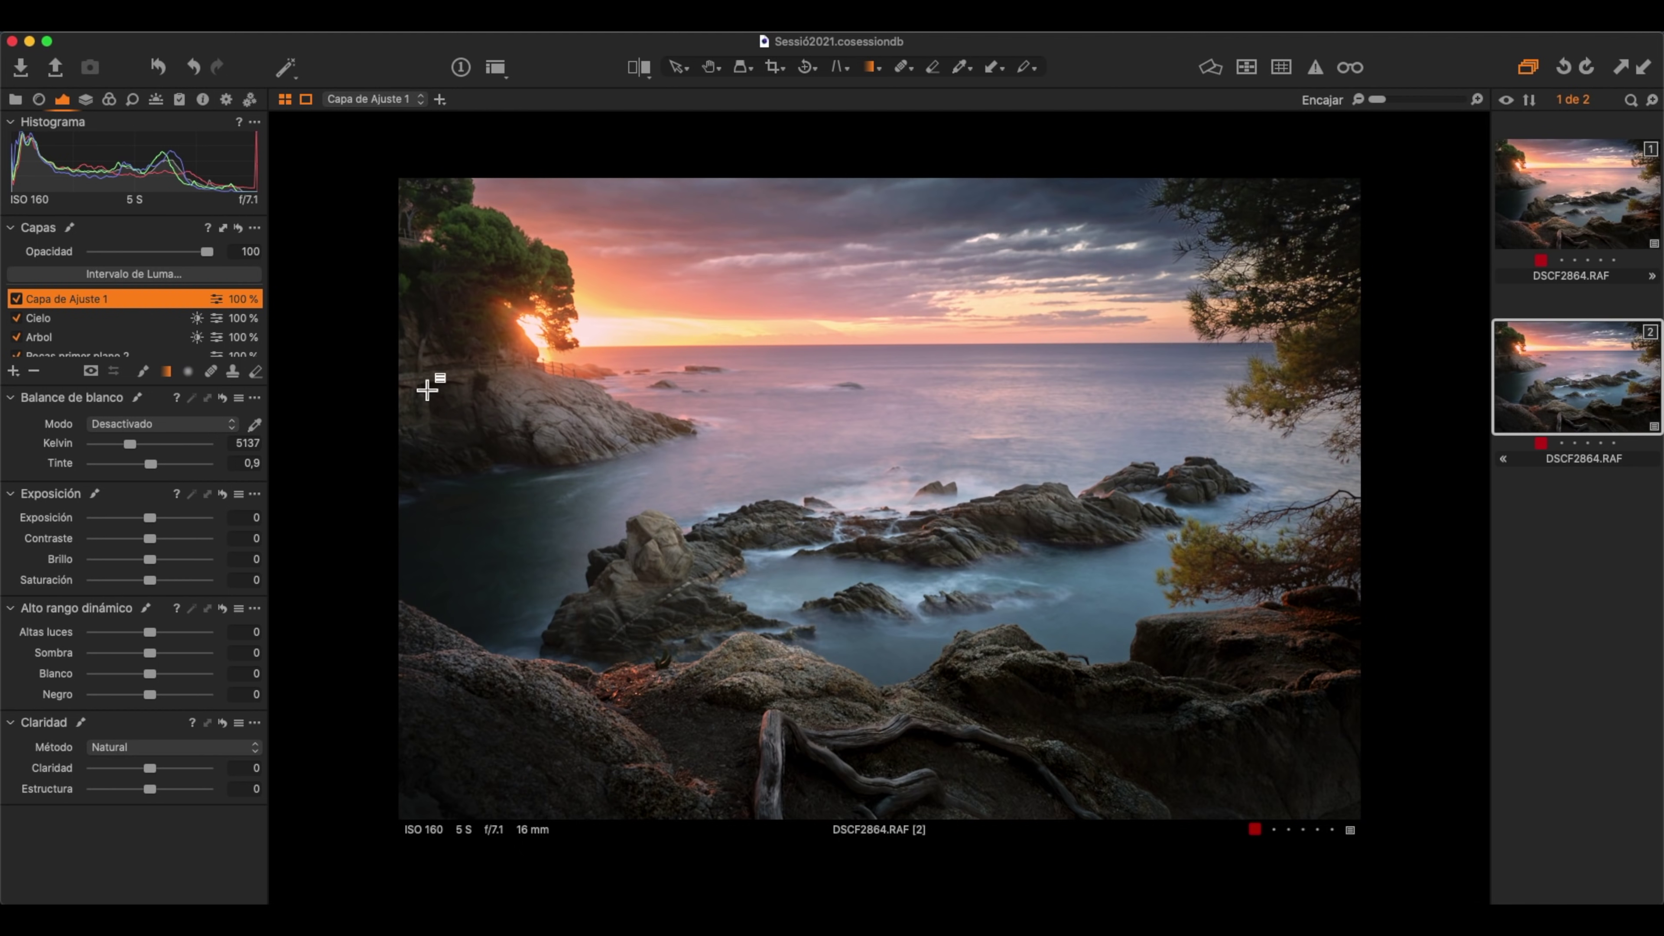
- Display the Resplandor layer's mask to examine the area its glow covers
{"action": "key", "text": "super+z"}
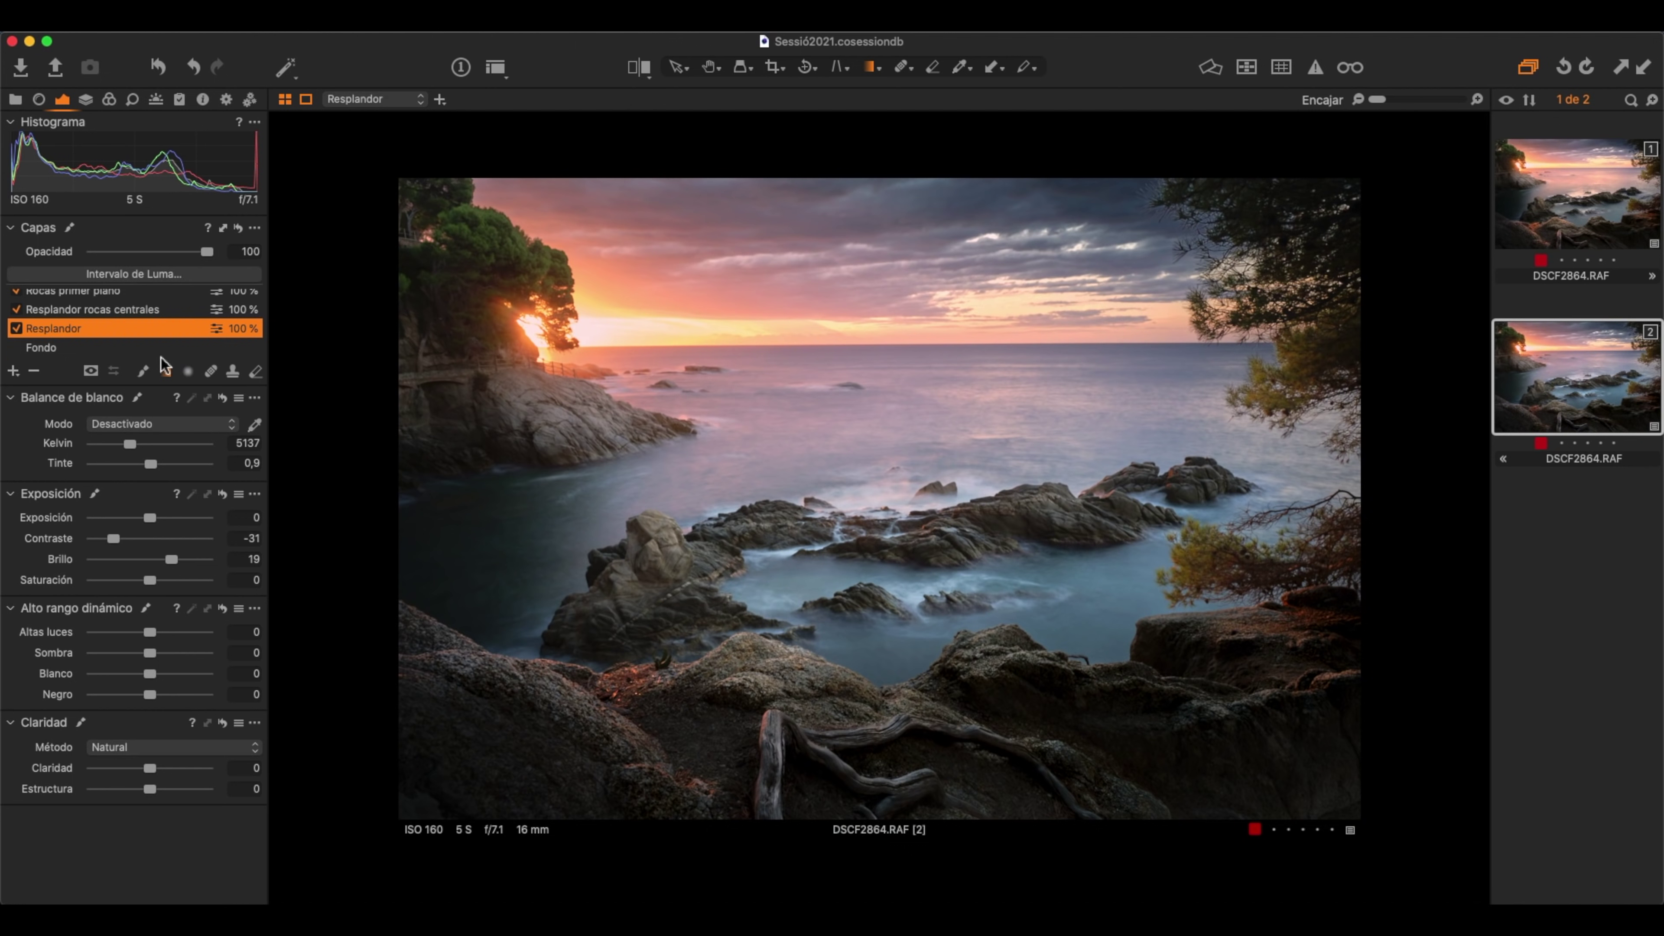
{"action": "left_click", "coordinate": [165, 369]}
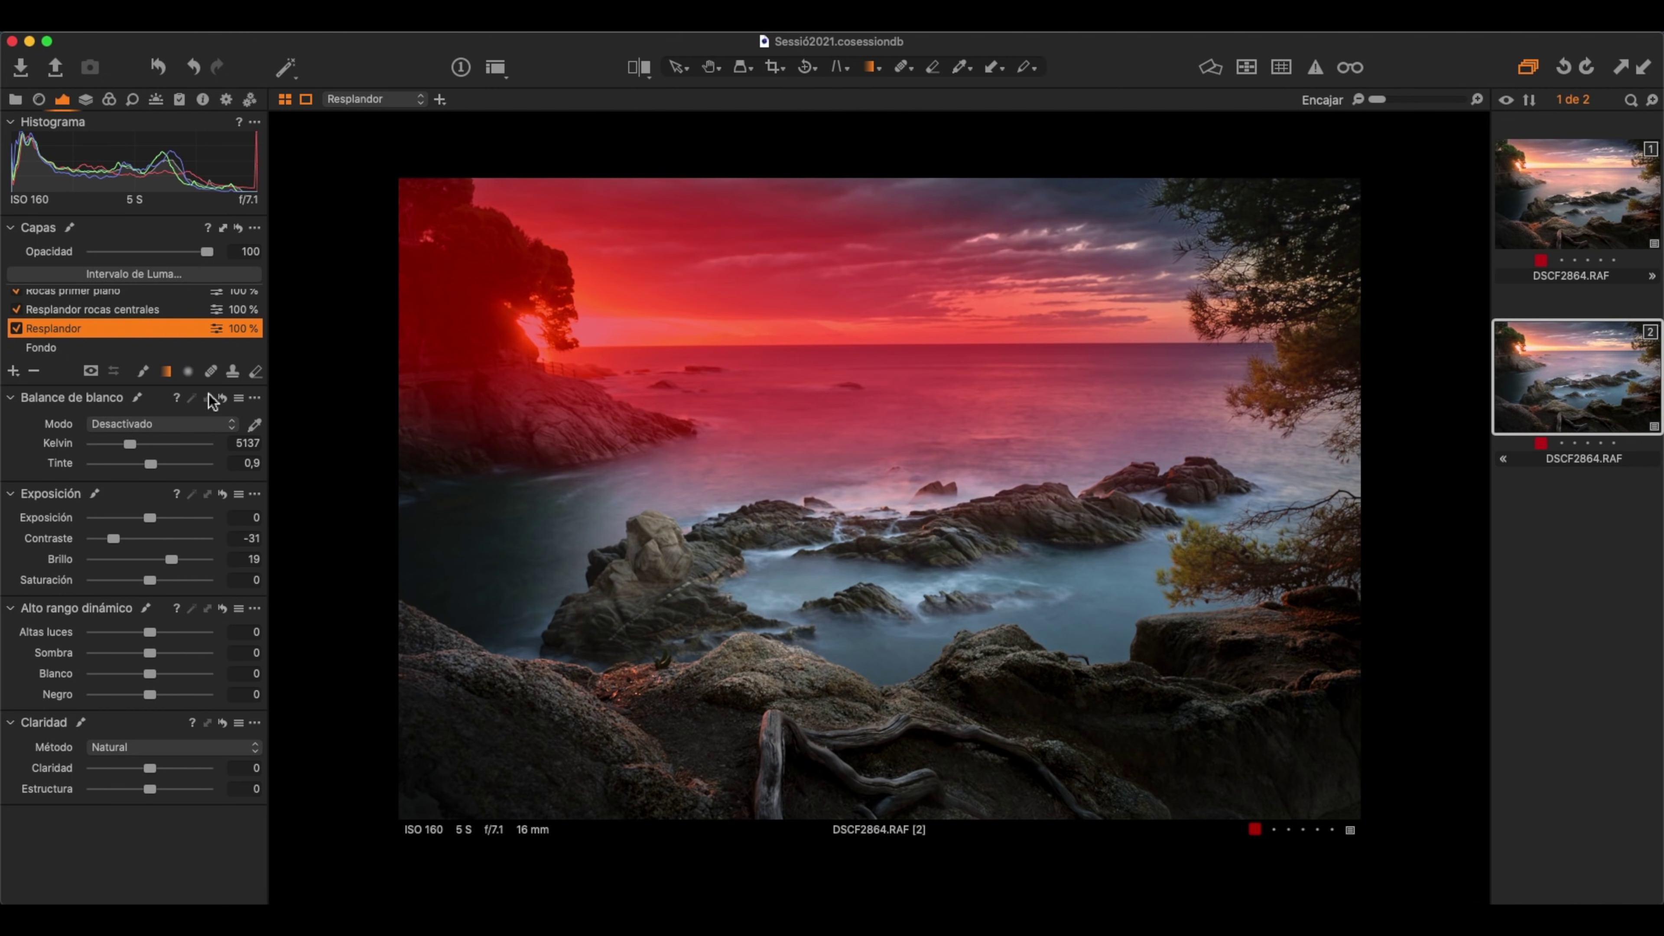
{"action": "left_click", "coordinate": [188, 371]}
{"action": "scroll", "coordinate": [121, 310], "scroll_direction": "up", "scroll_amount": 5}
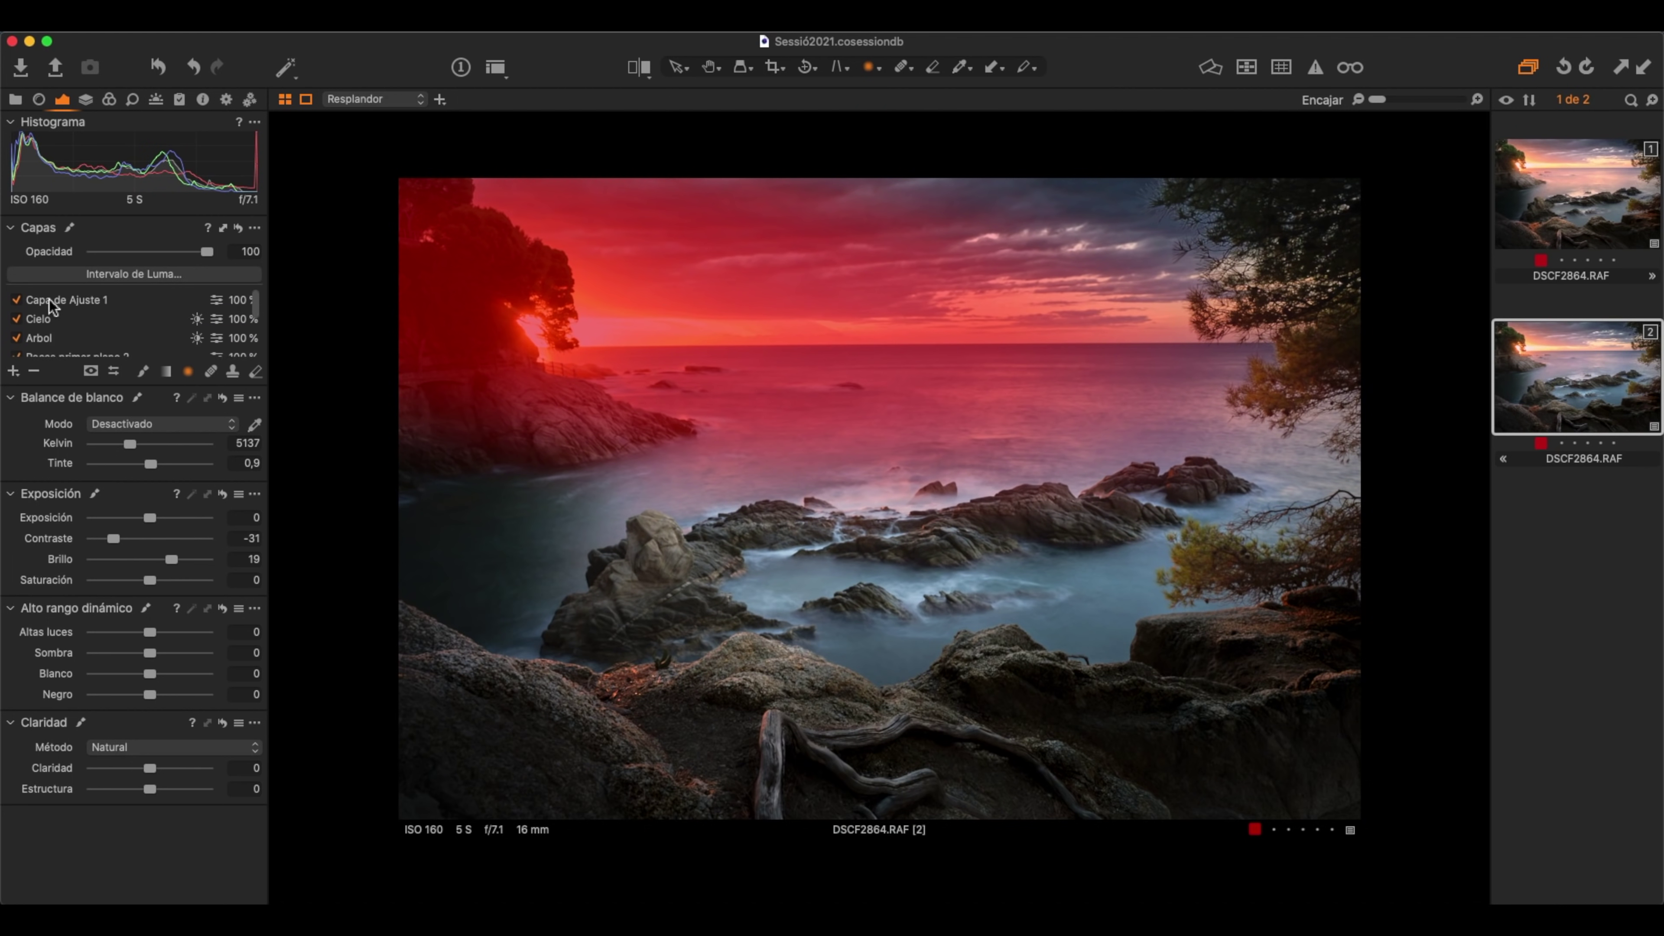
- Rename the new adjustment layer as Rocas fondo
{"action": "left_click", "coordinate": [49, 299]}
{"action": "double_click", "coordinate": [91, 299]}
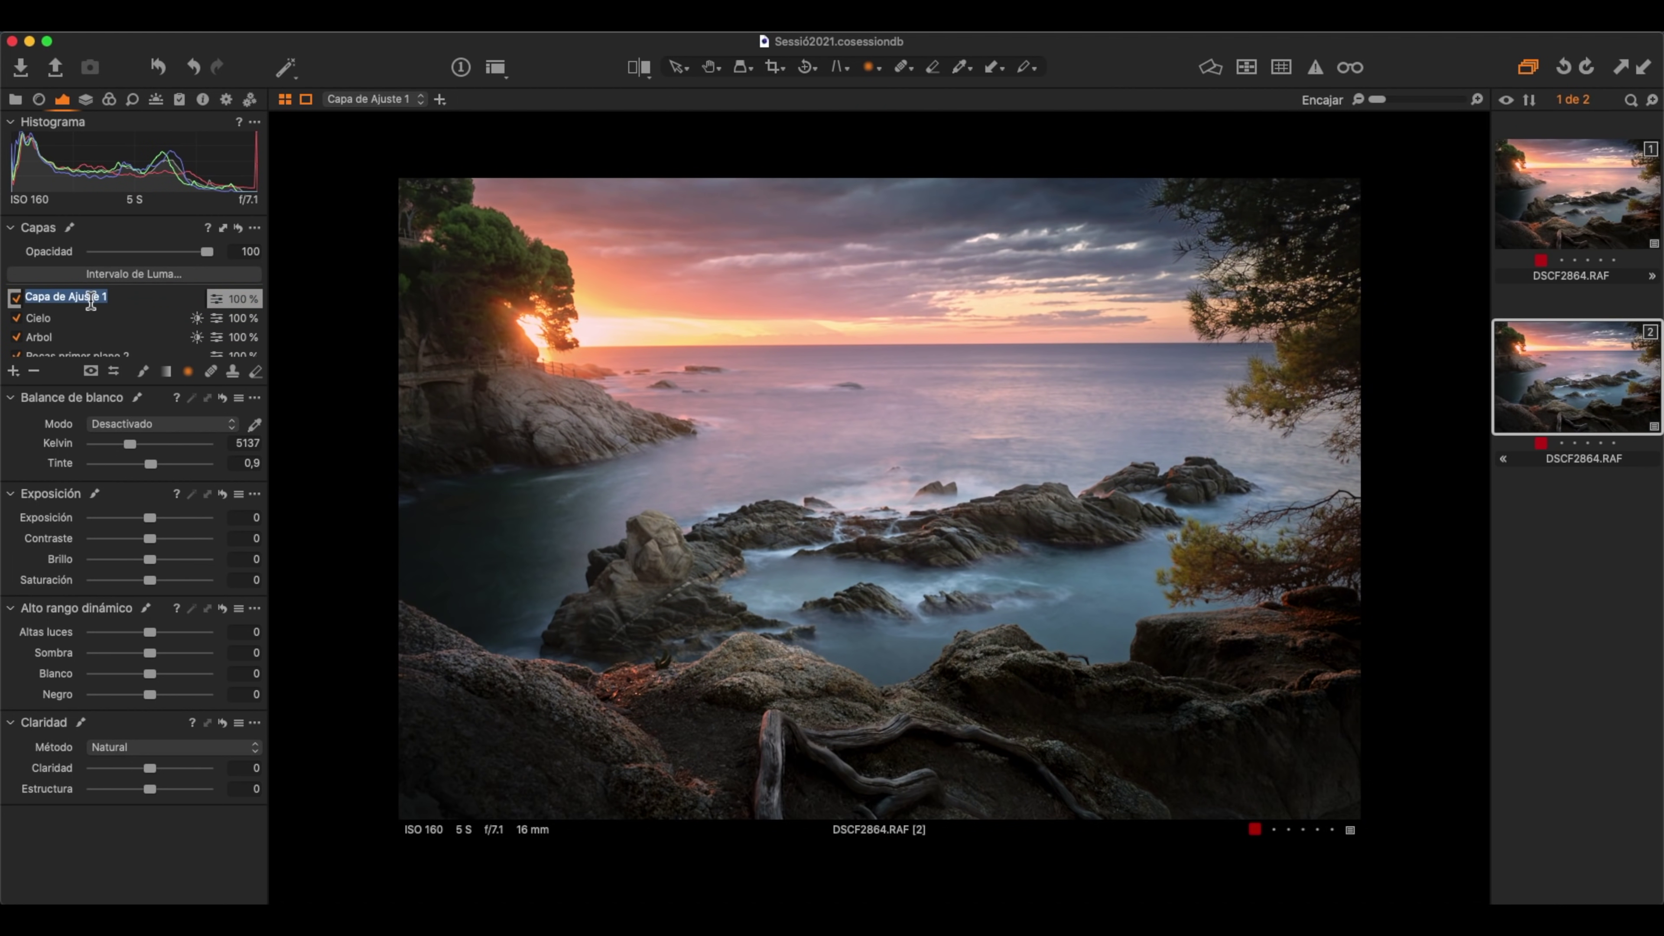
{"action": "type", "text": "R"}
{"action": "left_click", "coordinate": [216, 298]}
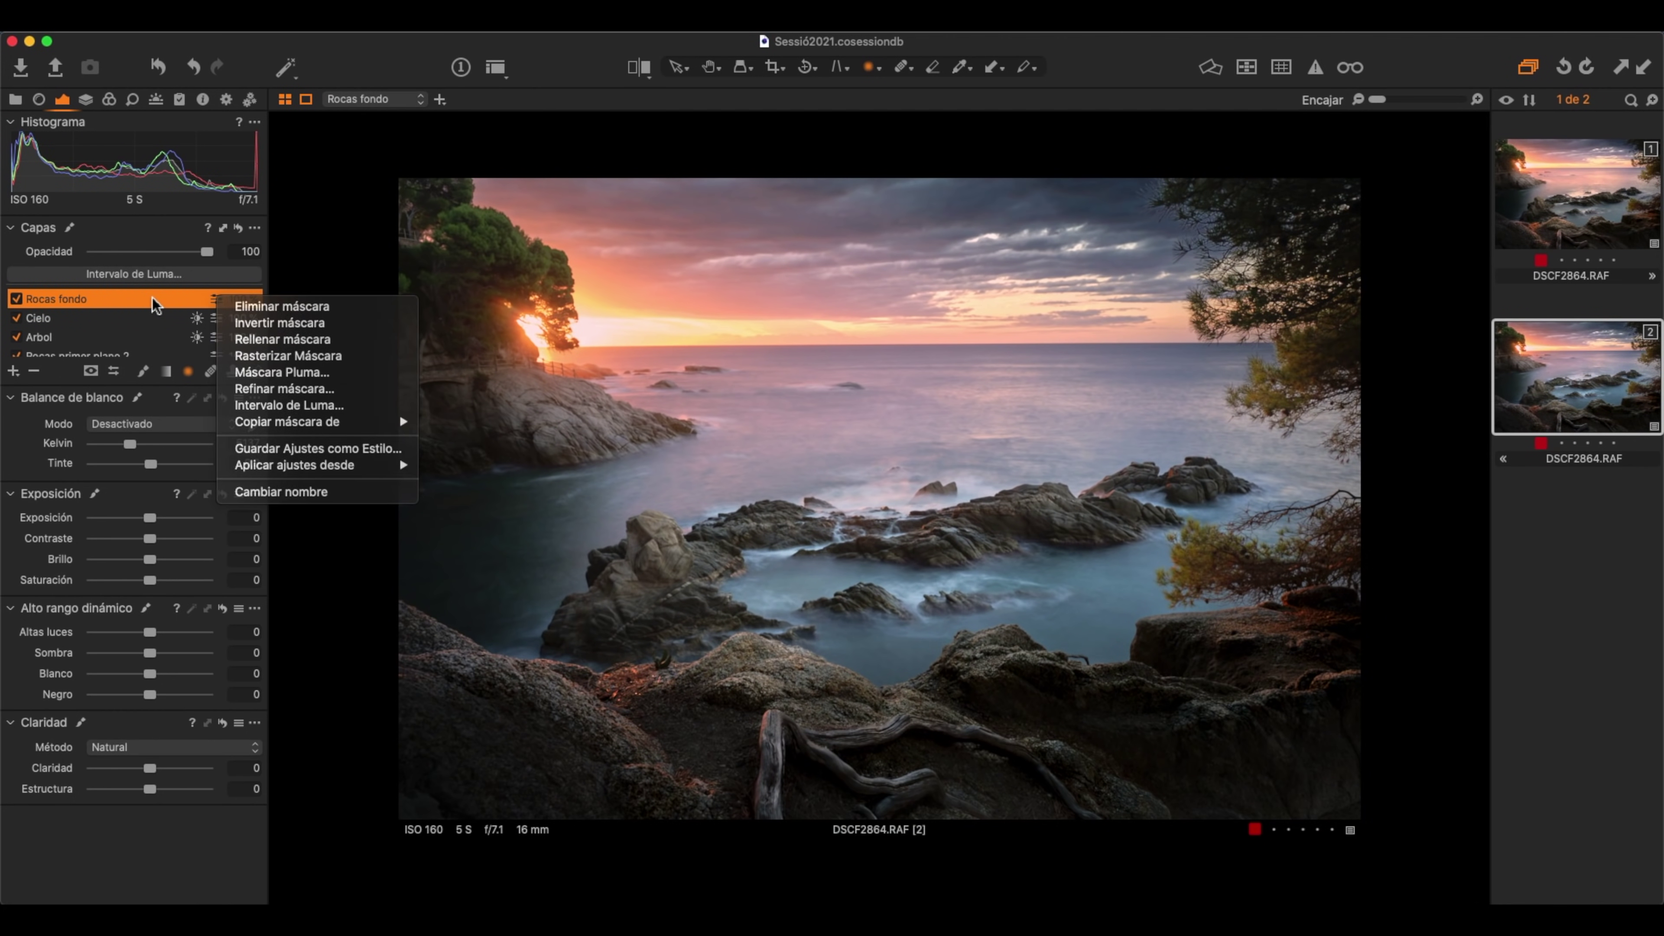
{"action": "left_click", "coordinate": [351, 515]}
- Brush a mask over the distant headland rocks below the tree on the Rocas fondo layer and refine it with radius 76
{"action": "key", "text": "b"}
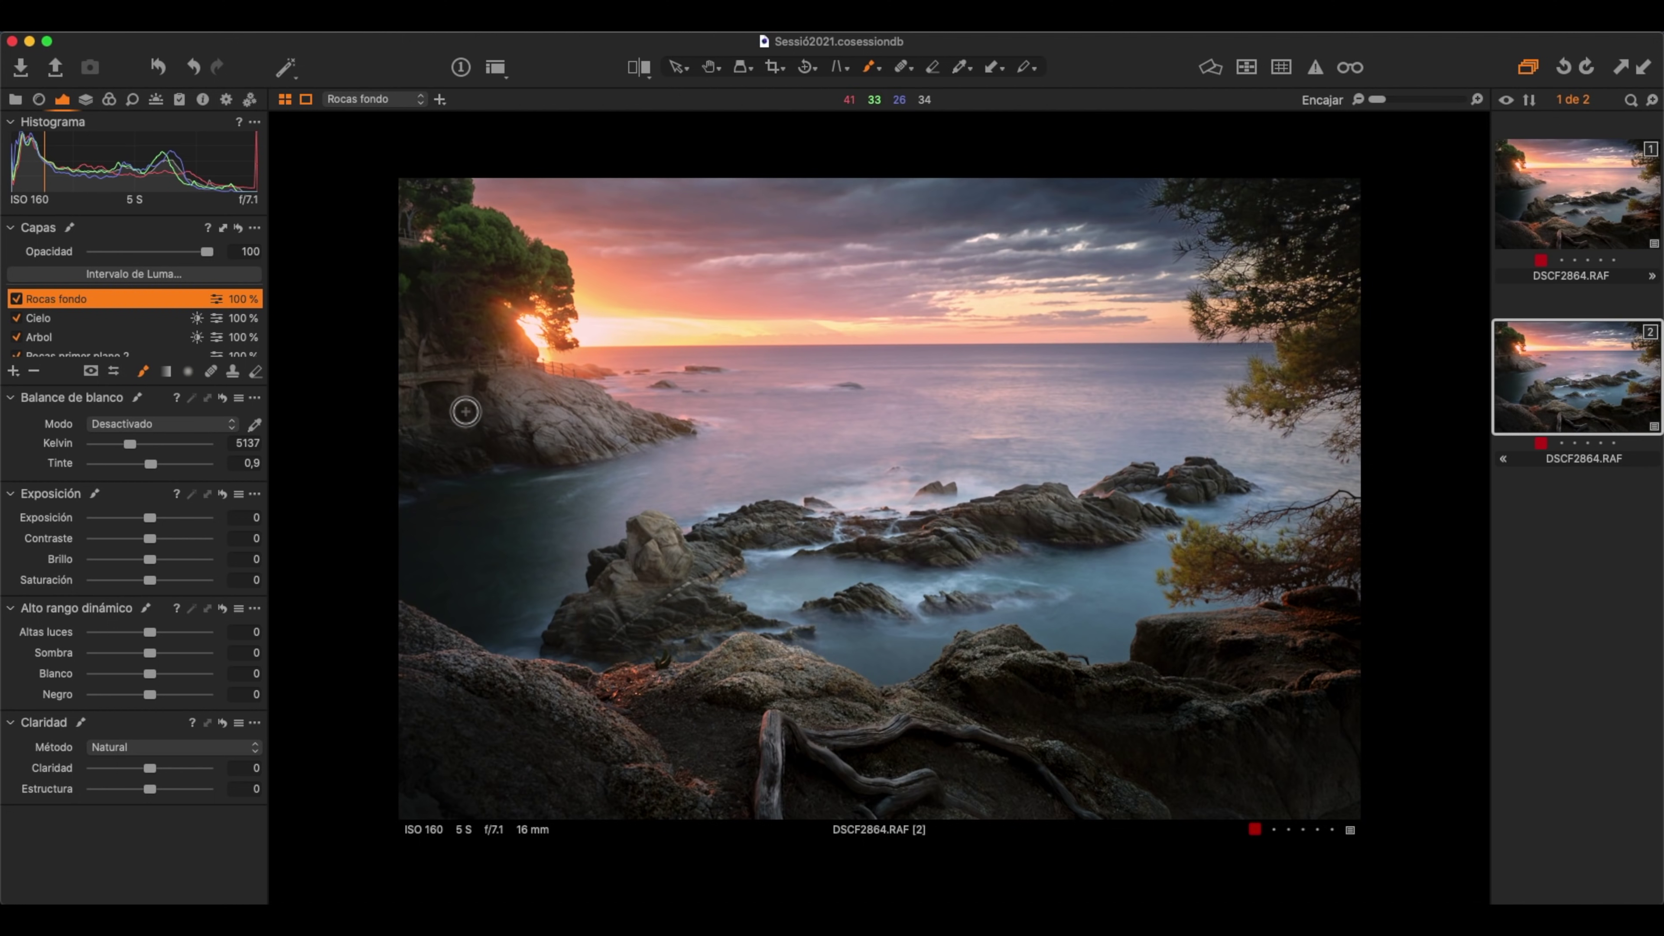
{"action": "mouse_move", "coordinate": [453, 442]}
{"action": "left_mouse_down"}
{"action": "mouse_move", "coordinate": [434, 407]}
{"action": "mouse_move", "coordinate": [430, 434]}
{"action": "mouse_move", "coordinate": [493, 383]}
{"action": "mouse_move", "coordinate": [576, 405]}
{"action": "mouse_move", "coordinate": [543, 387]}
{"action": "mouse_move", "coordinate": [402, 395]}
{"action": "mouse_move", "coordinate": [542, 450]}
{"action": "mouse_move", "coordinate": [557, 436]}
{"action": "mouse_move", "coordinate": [407, 483]}
{"action": "mouse_move", "coordinate": [597, 418]}
{"action": "left_mouse_up"}
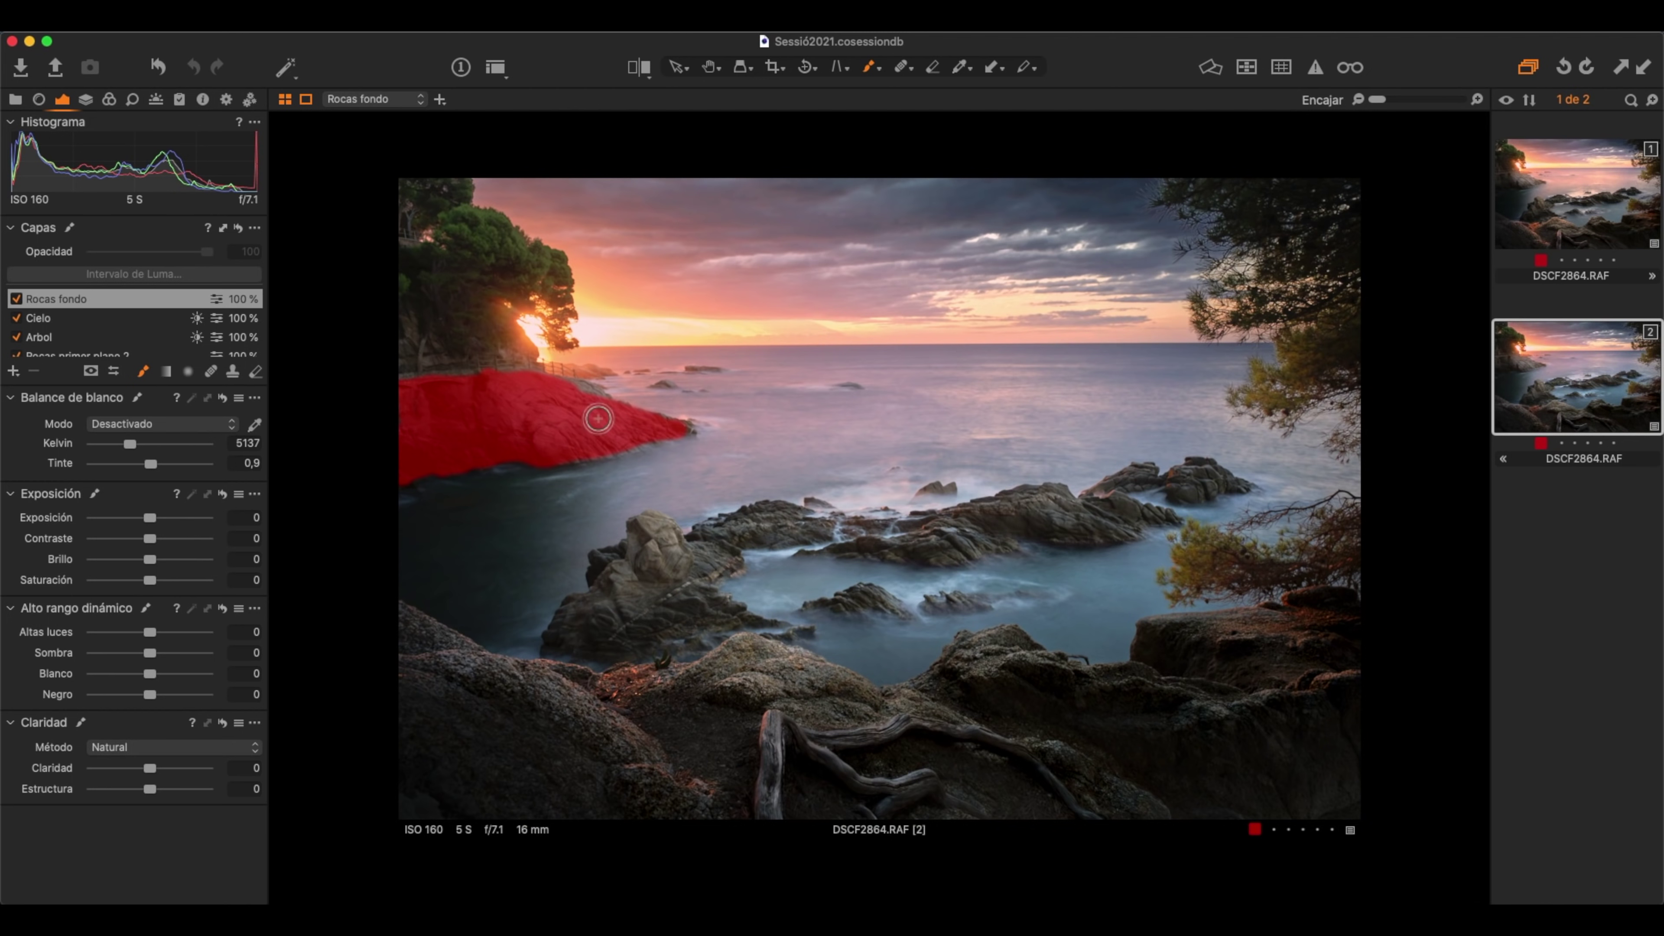
{"action": "right_click", "coordinate": [222, 303]}
{"action": "left_click", "coordinate": [399, 413]}
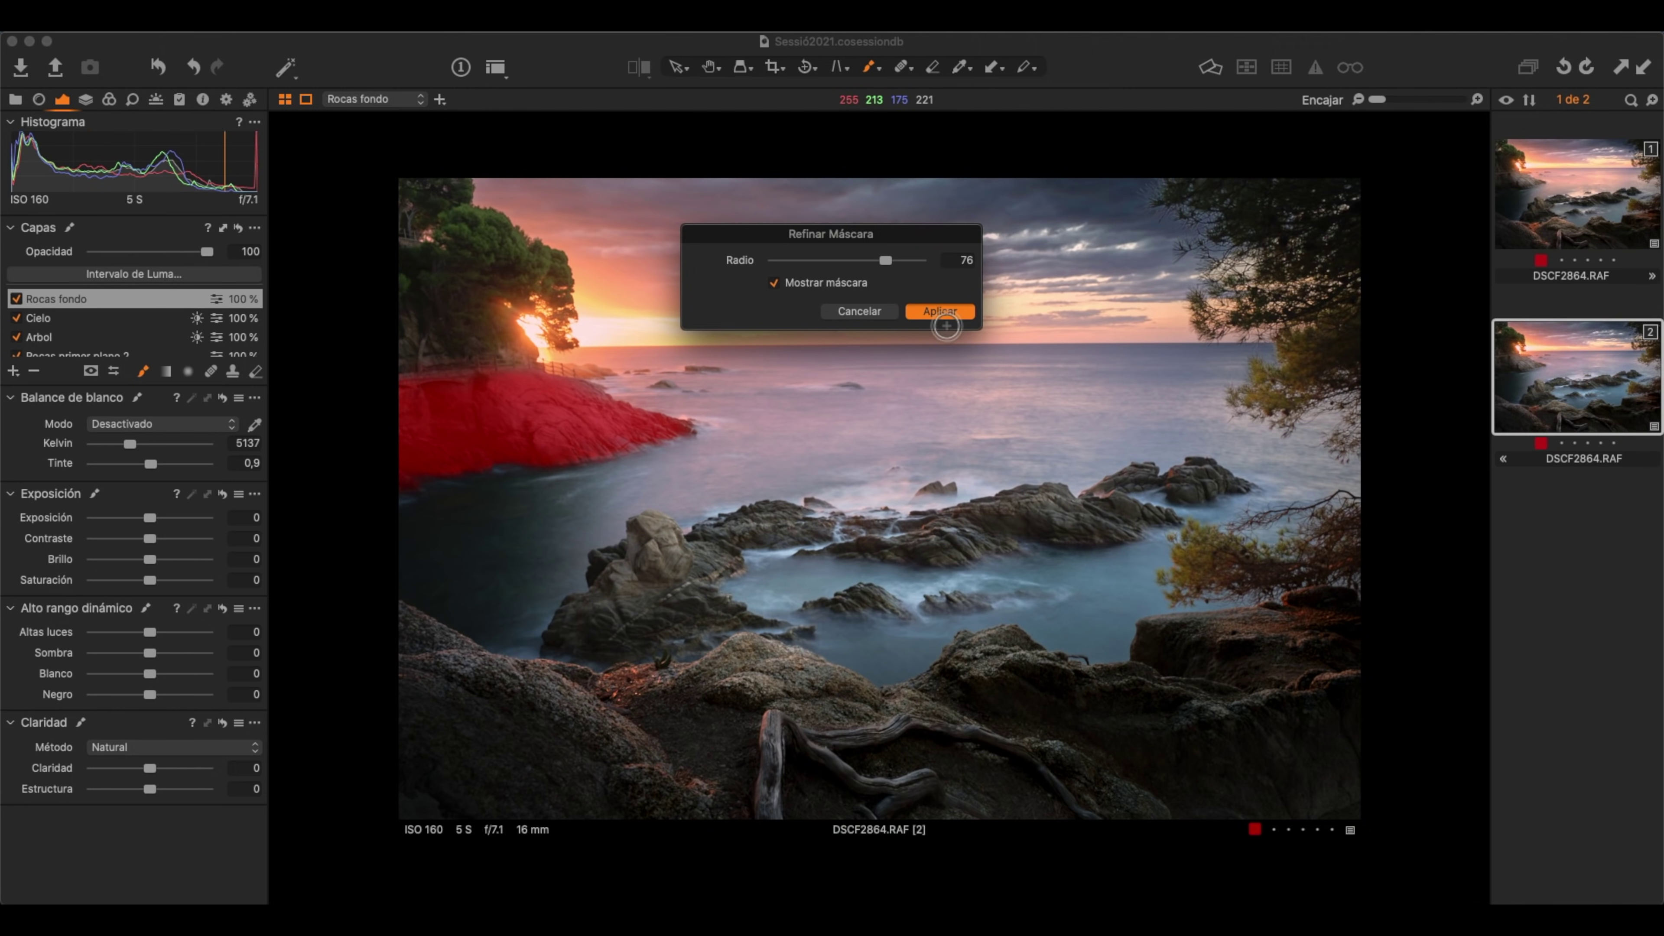
{"action": "left_click", "coordinate": [942, 312]}
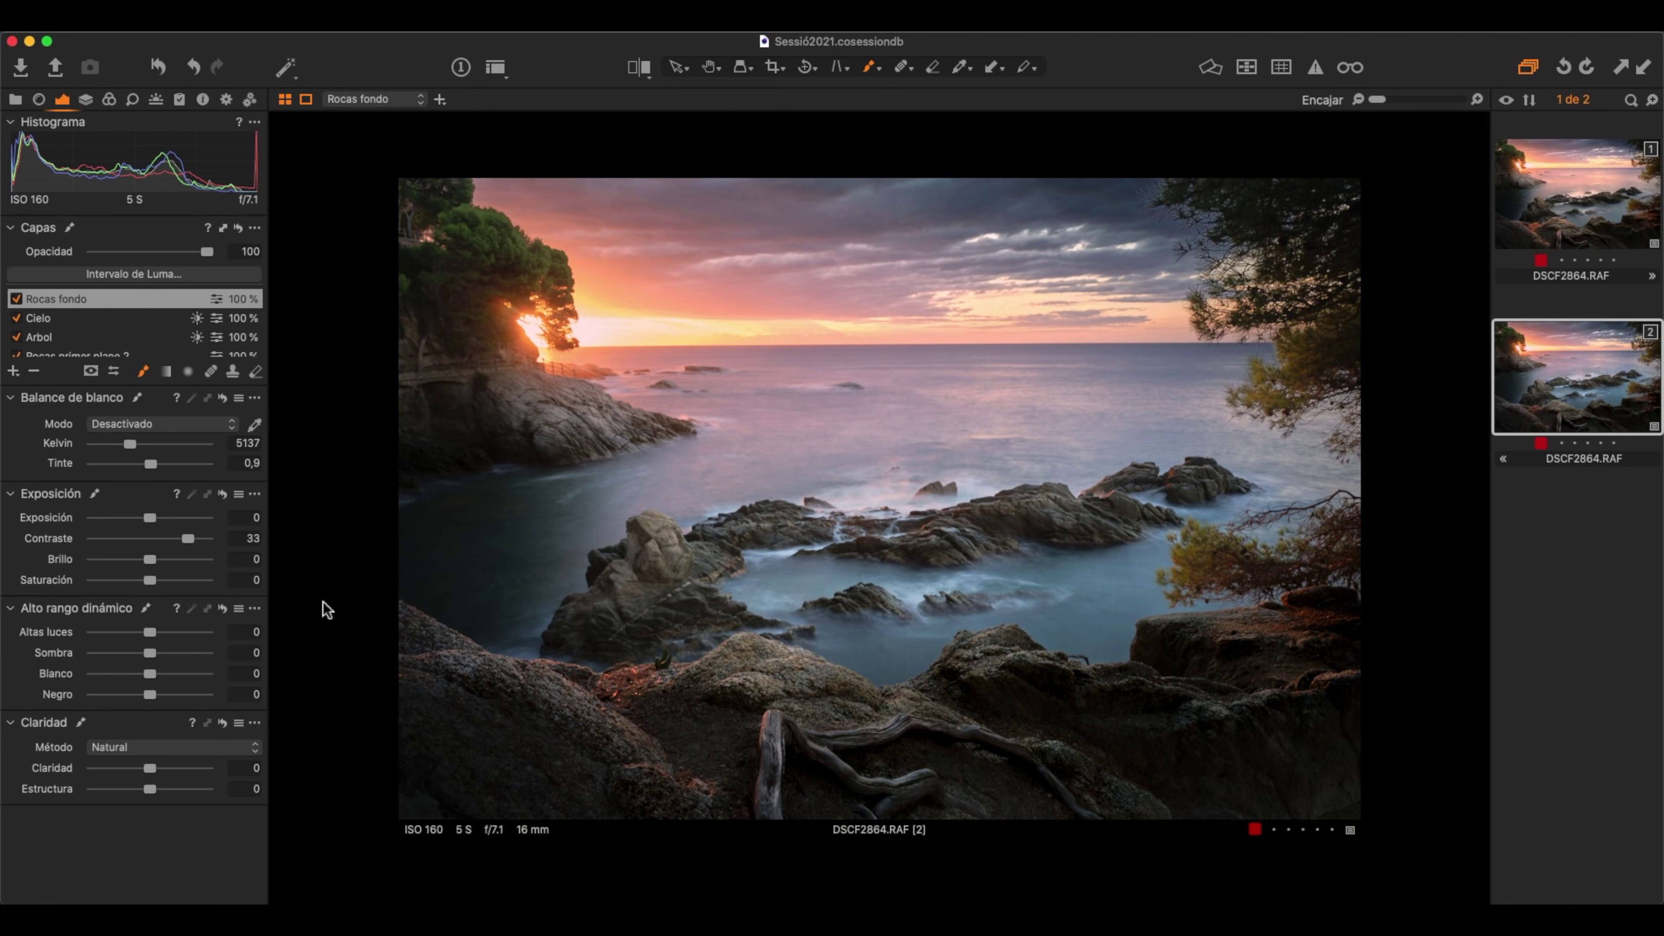
- Set the Rocas fondo layer's contrast to 33 and shadows to 17, and compare the photo with the layer off and on
{"action": "left_click_drag", "start_coordinate": [148, 653], "coordinate": [159, 654]}
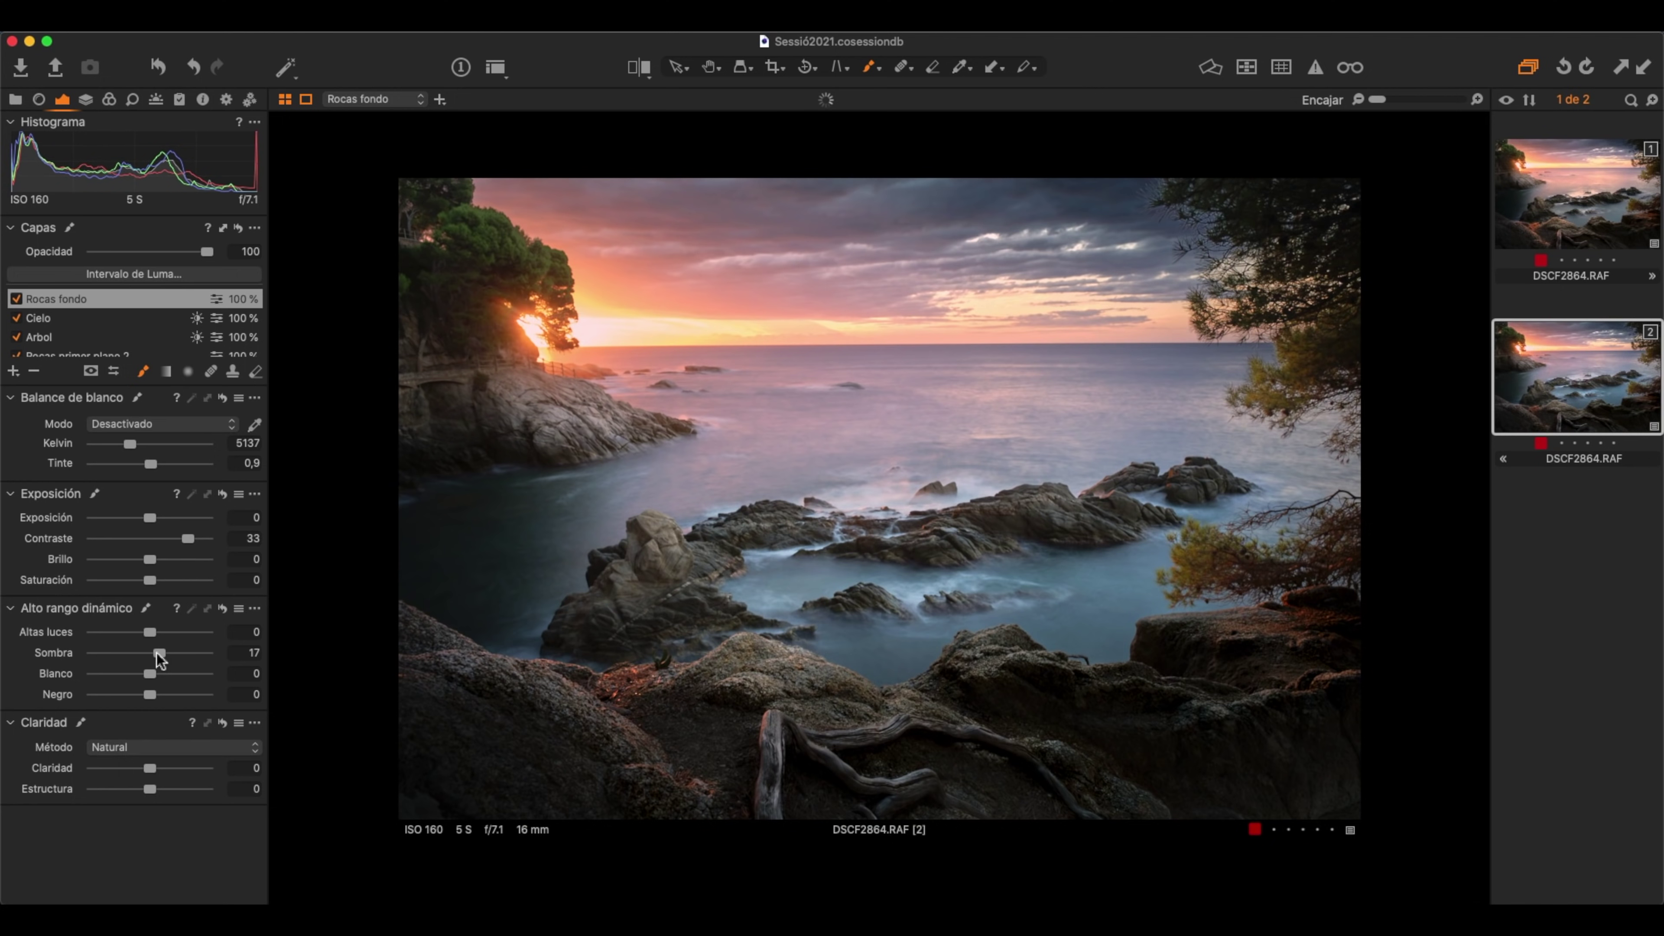
{"action": "left_click", "coordinate": [18, 299]}
{"action": "left_click", "coordinate": [18, 299]}
{"action": "left_click", "coordinate": [18, 299]}
{"action": "left_click", "coordinate": [18, 299]}
{"action": "left_click", "coordinate": [18, 299]}
{"action": "left_click", "coordinate": [18, 299]}
- Add a new adjustment layer named Rocas centrales
{"action": "key", "text": "super+shift+l"}
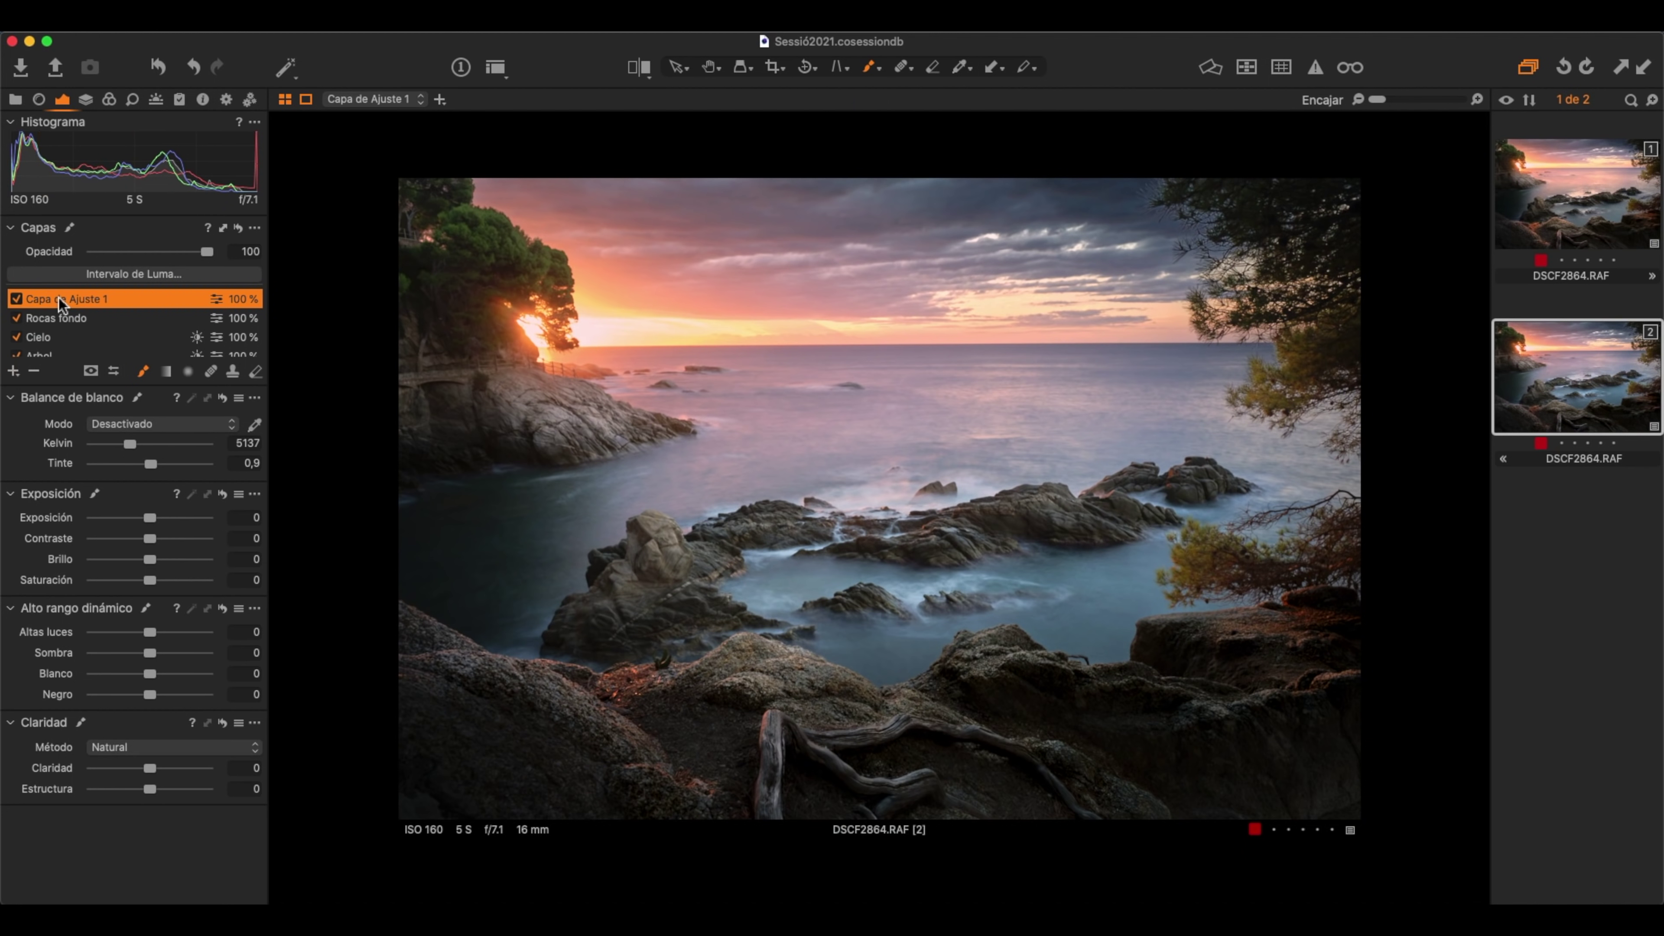
{"action": "double_click", "coordinate": [58, 298]}
{"action": "type", "text": "Rocas"}
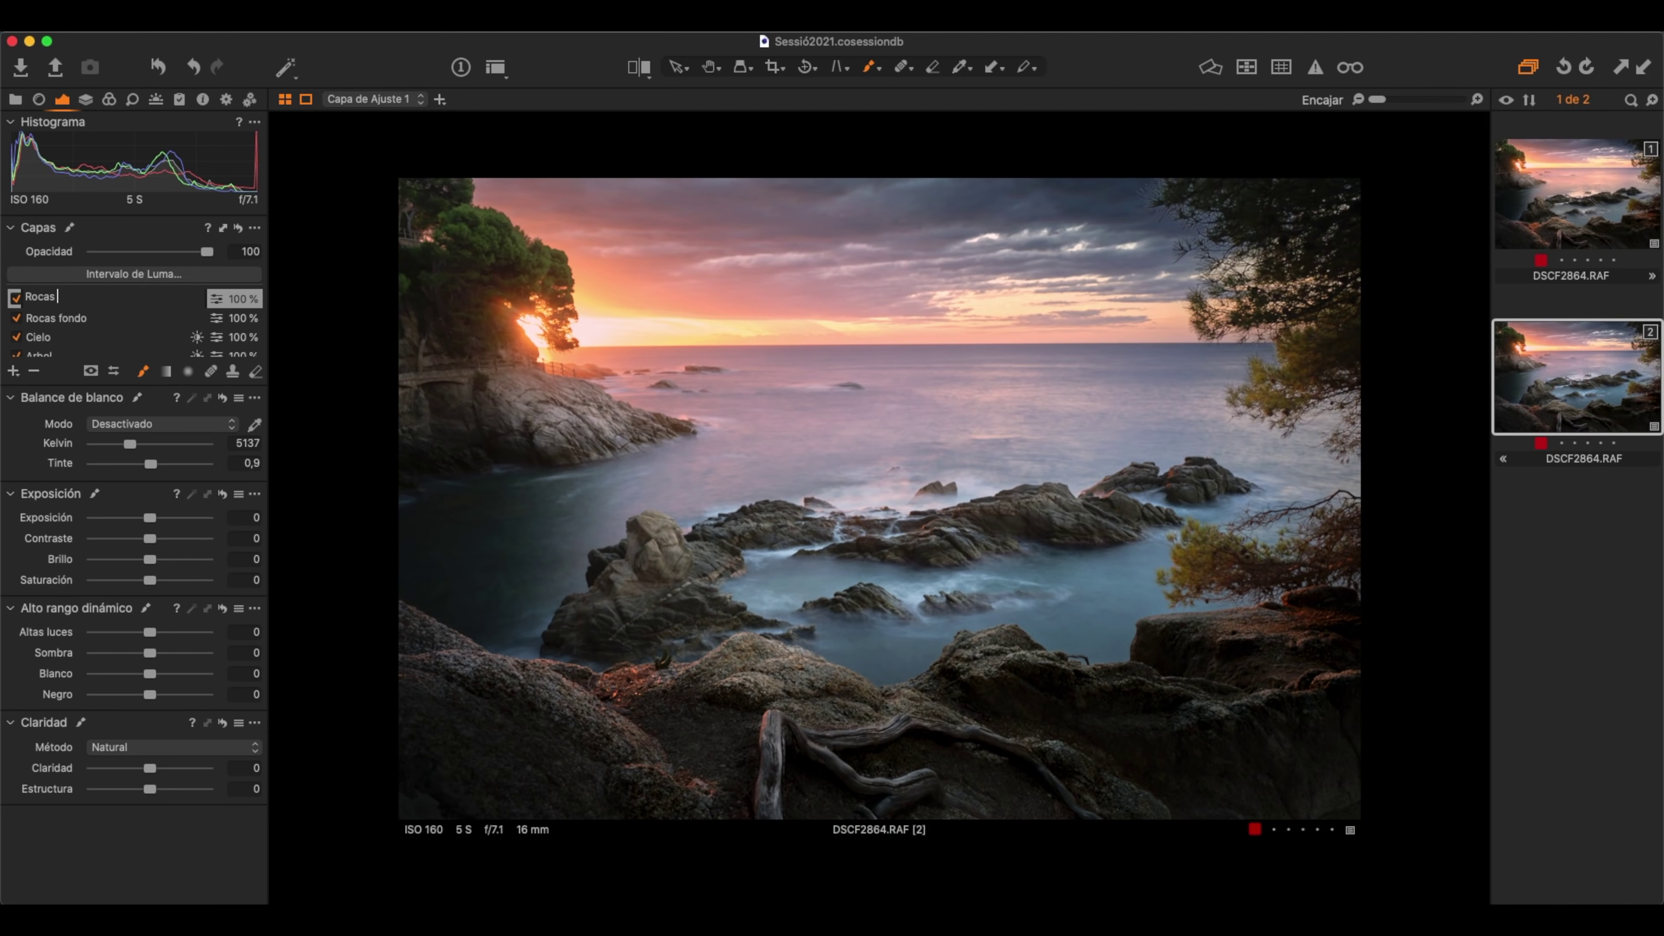
{"action": "type", "text": " centrales"}
{"action": "key", "text": "Return"}
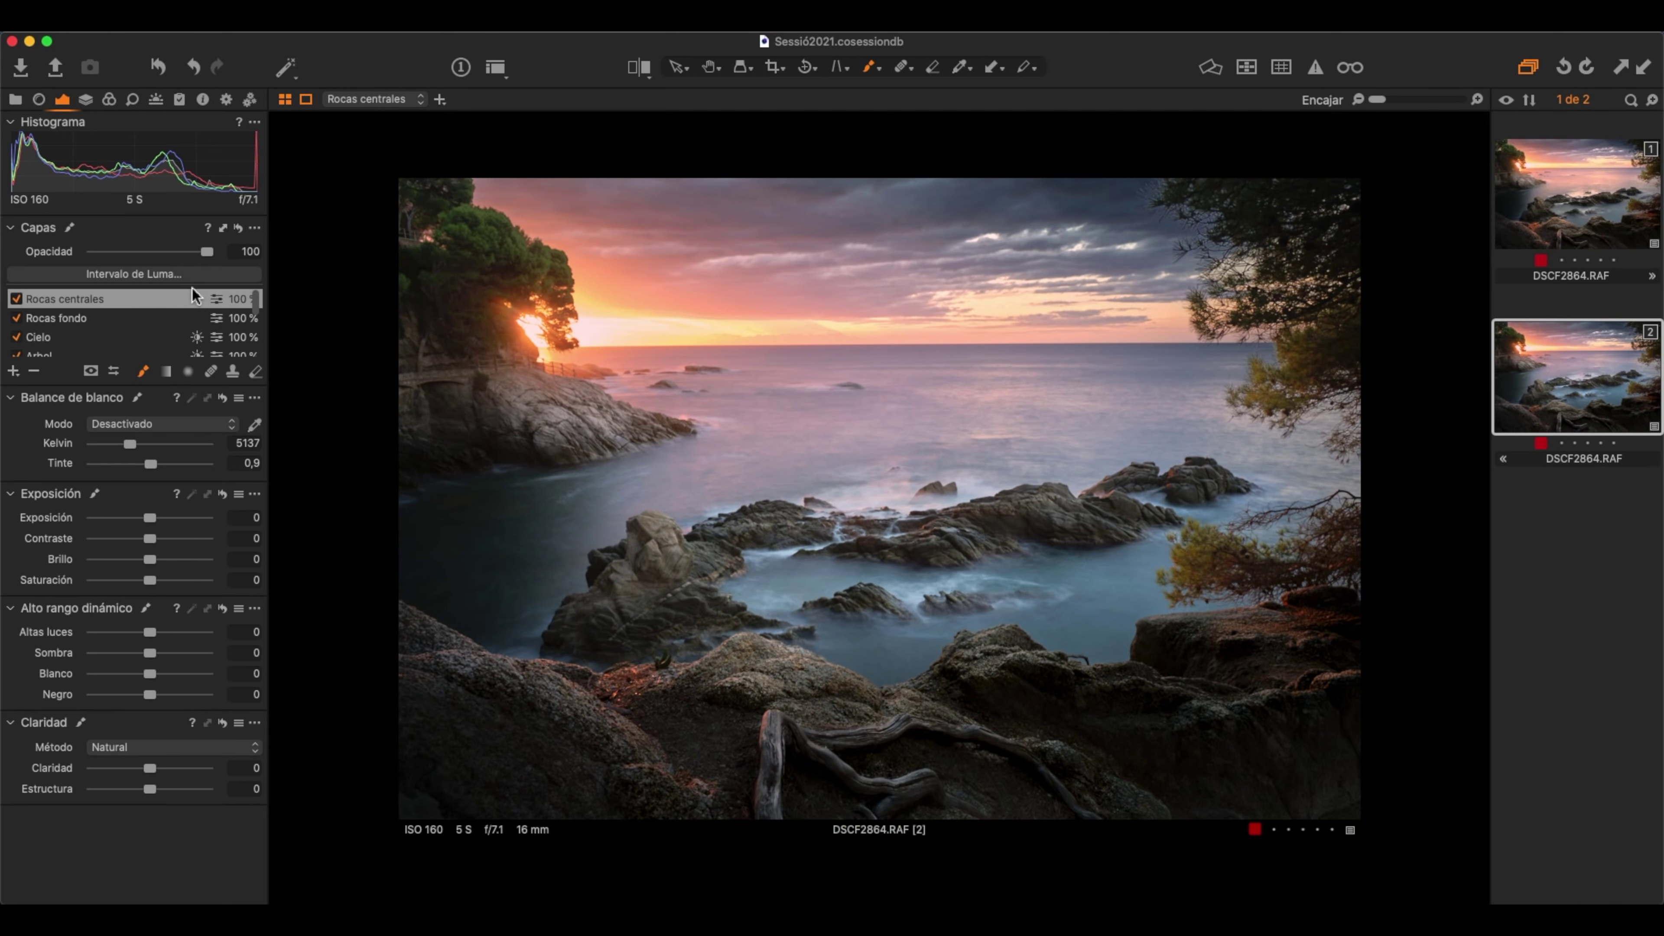
- Fill the Rocas centrales layer's mask and set its contrast to 11 and brightness to 15
{"action": "right_click", "coordinate": [216, 303]}
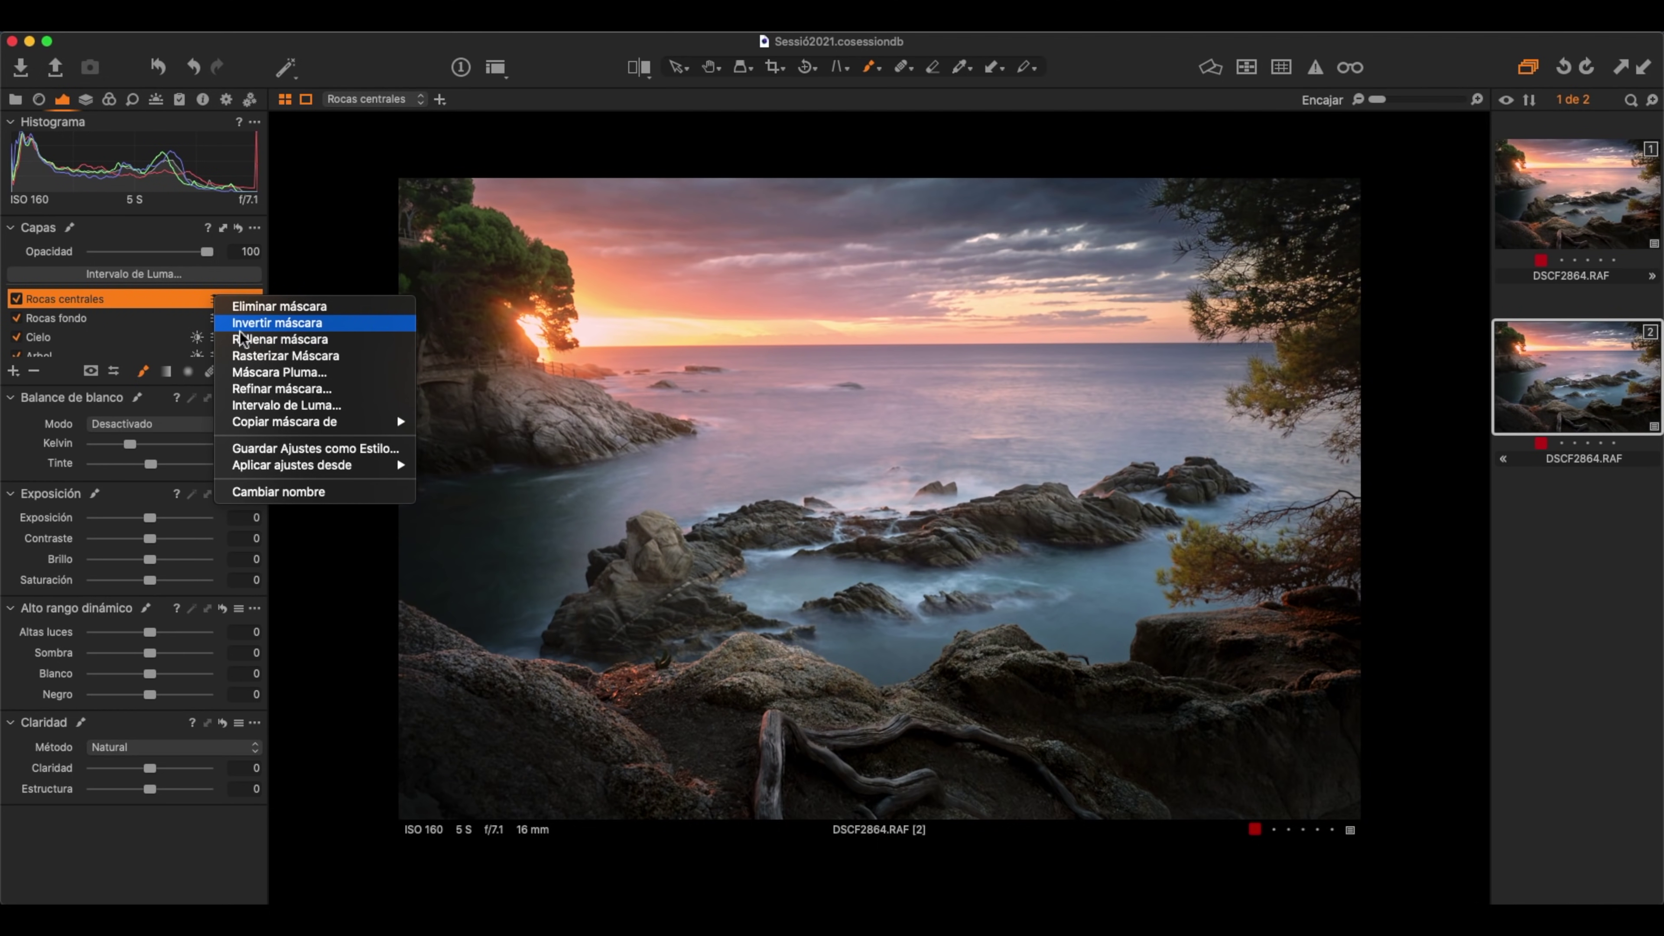
{"action": "key", "text": "Escape"}
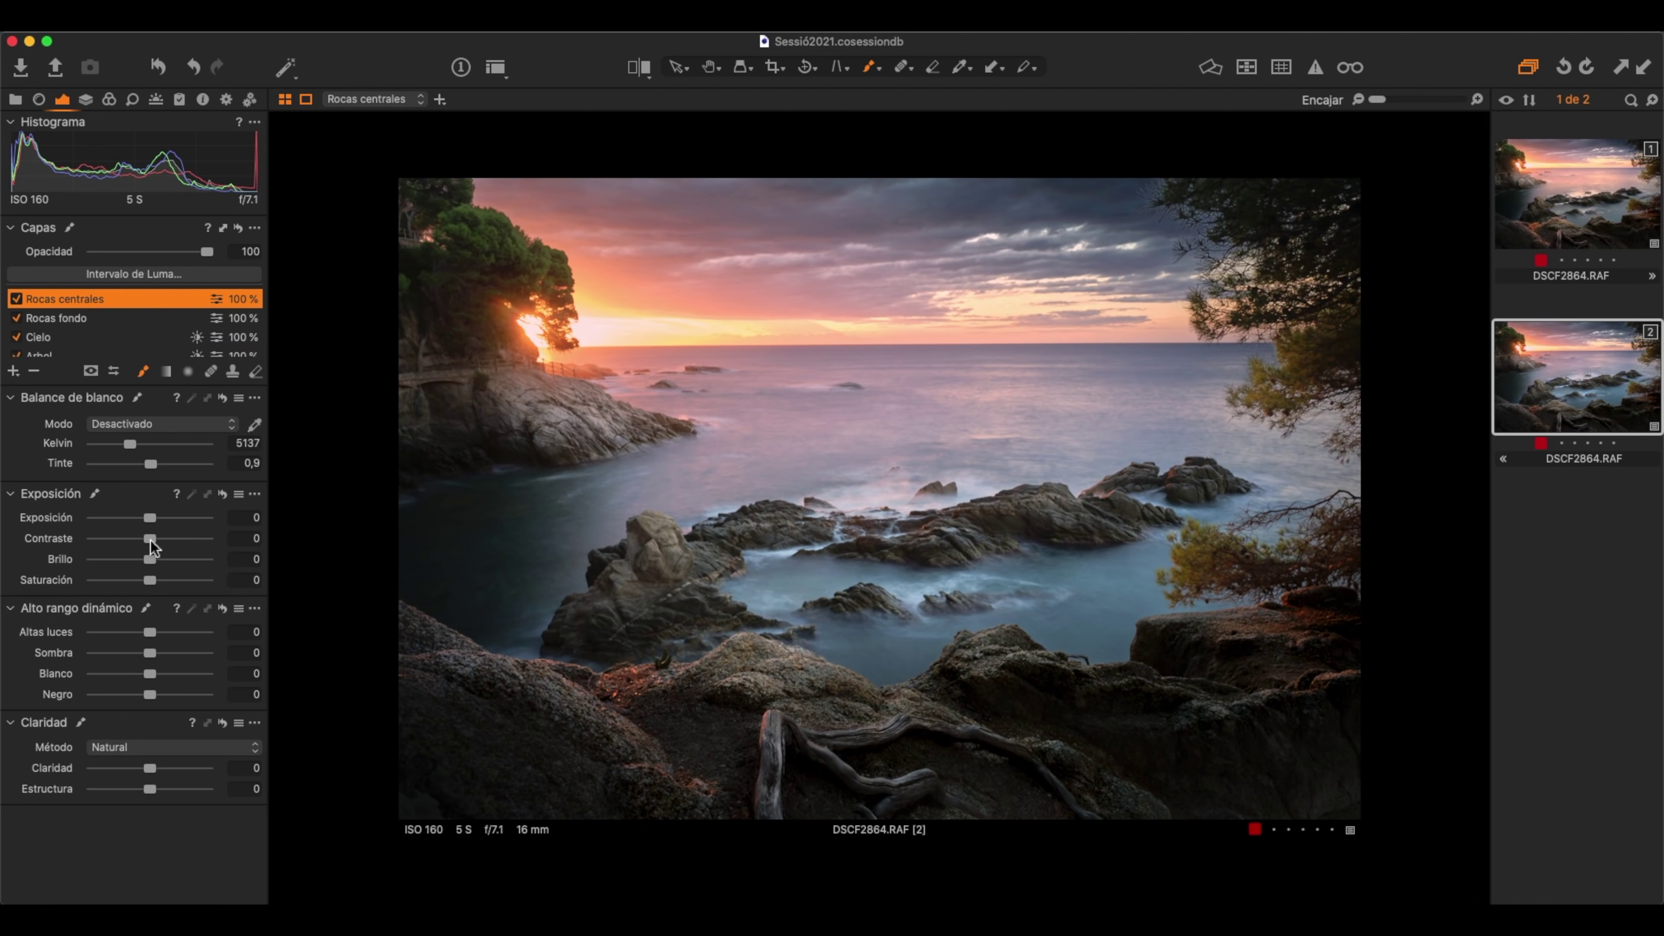
{"action": "left_click", "coordinate": [162, 538]}
{"action": "left_click", "coordinate": [167, 559]}
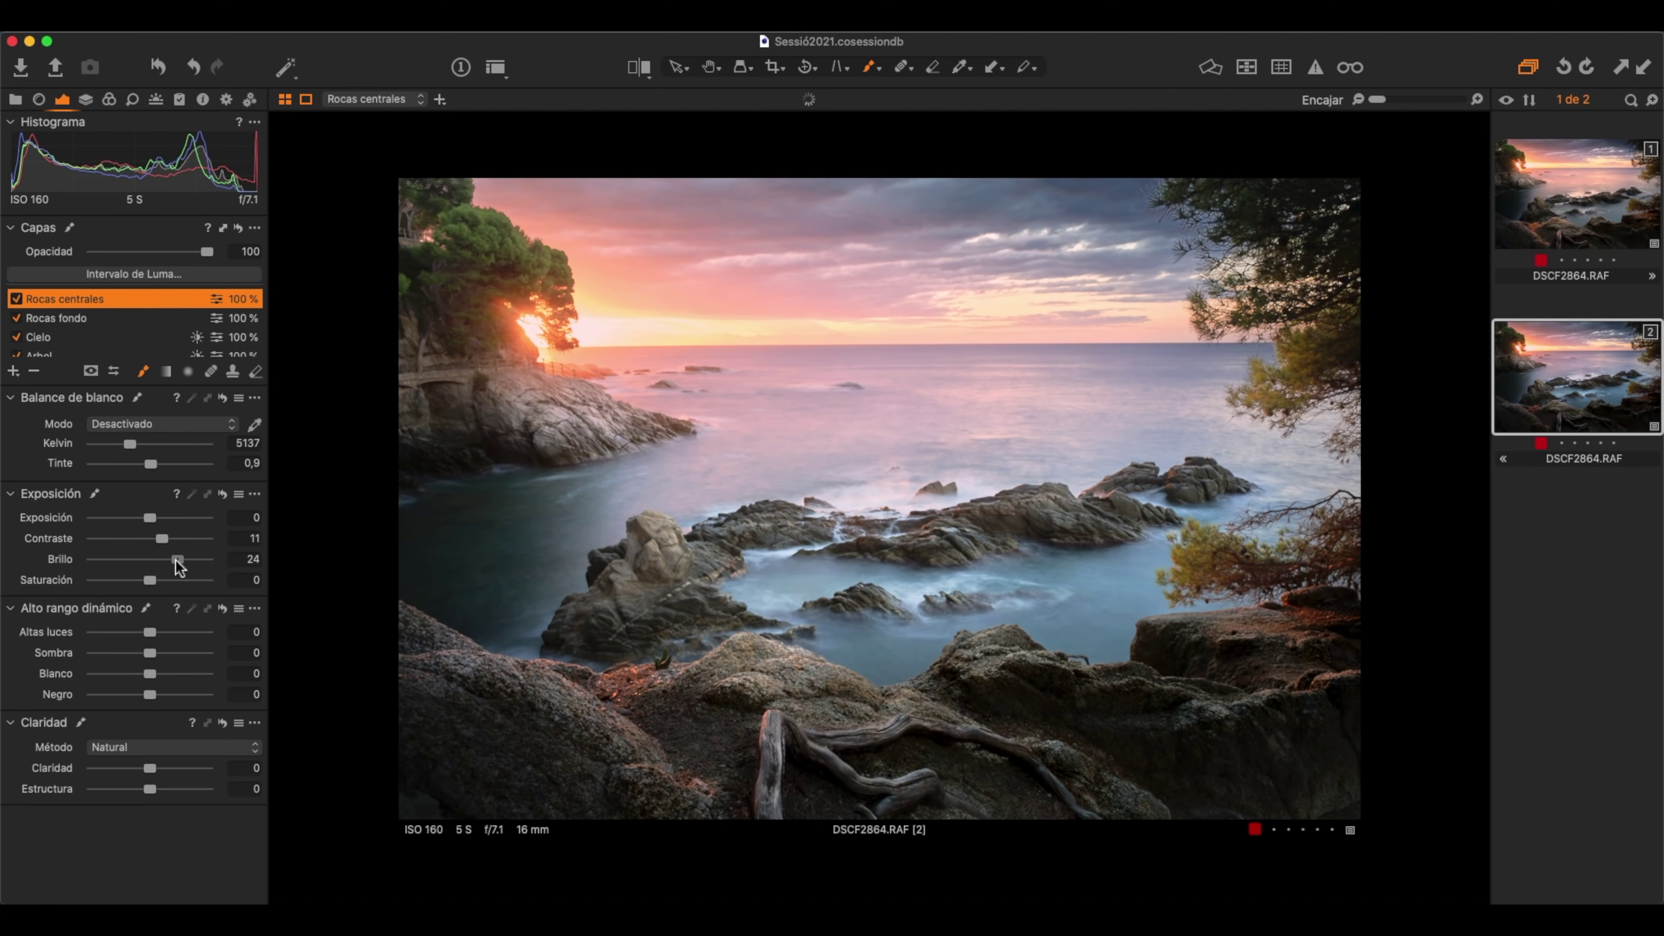
- Invert the Rocas centrales mask and brush it over the central rock formations in the water
{"action": "right_click", "coordinate": [222, 294]}
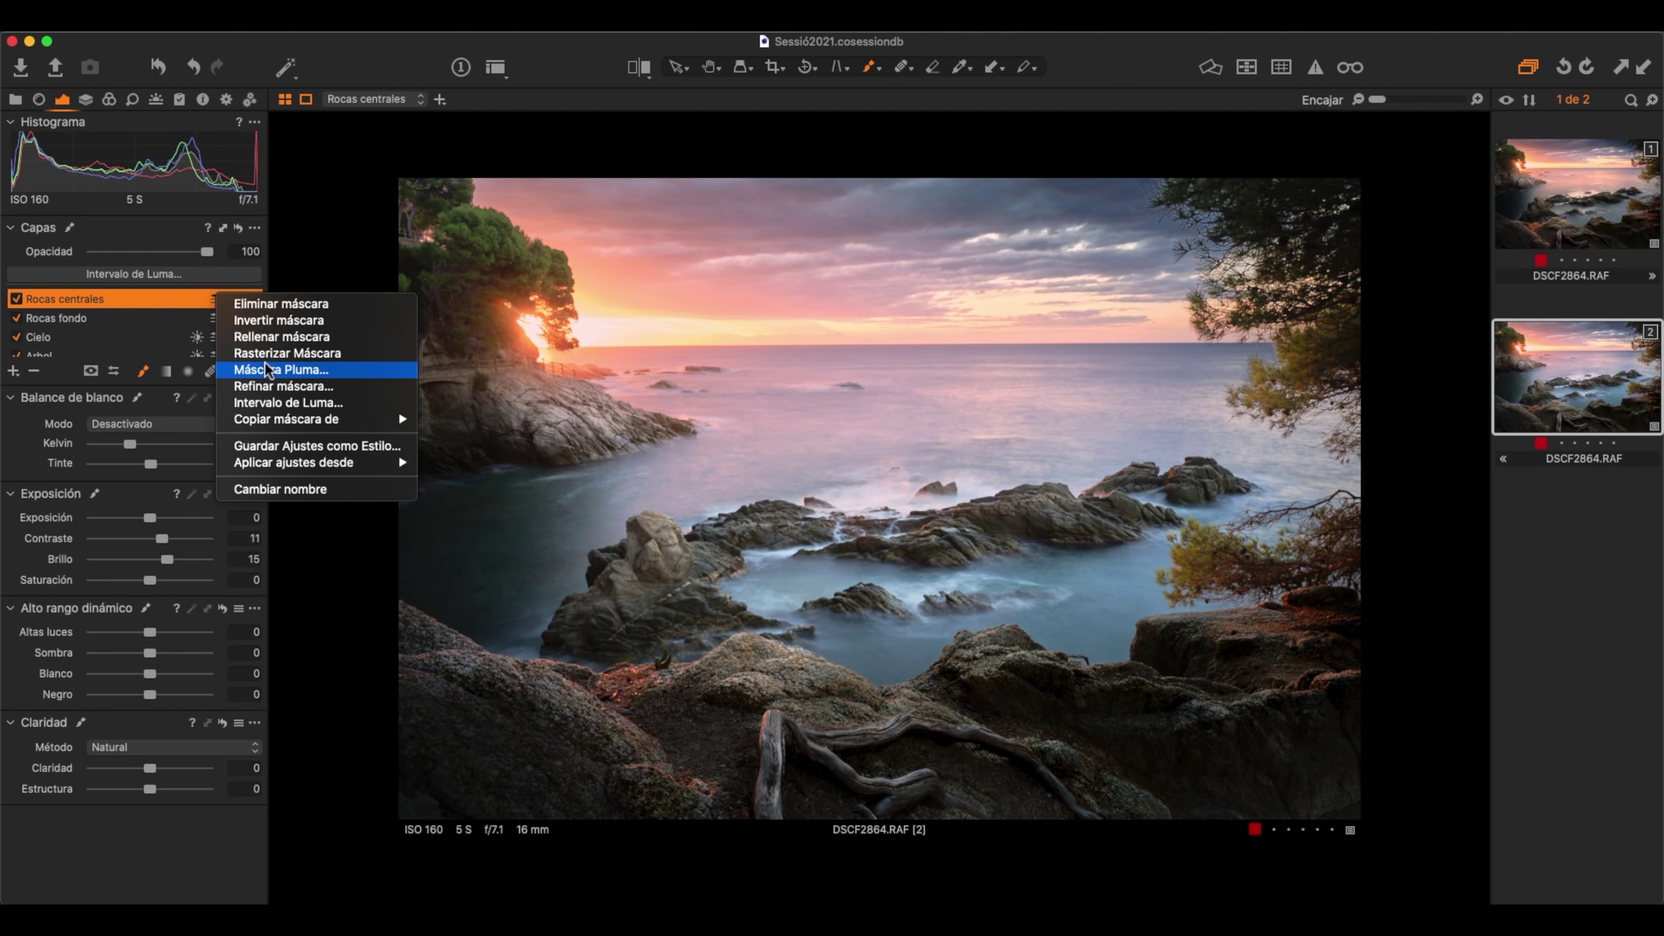
{"action": "left_click", "coordinate": [278, 320]}
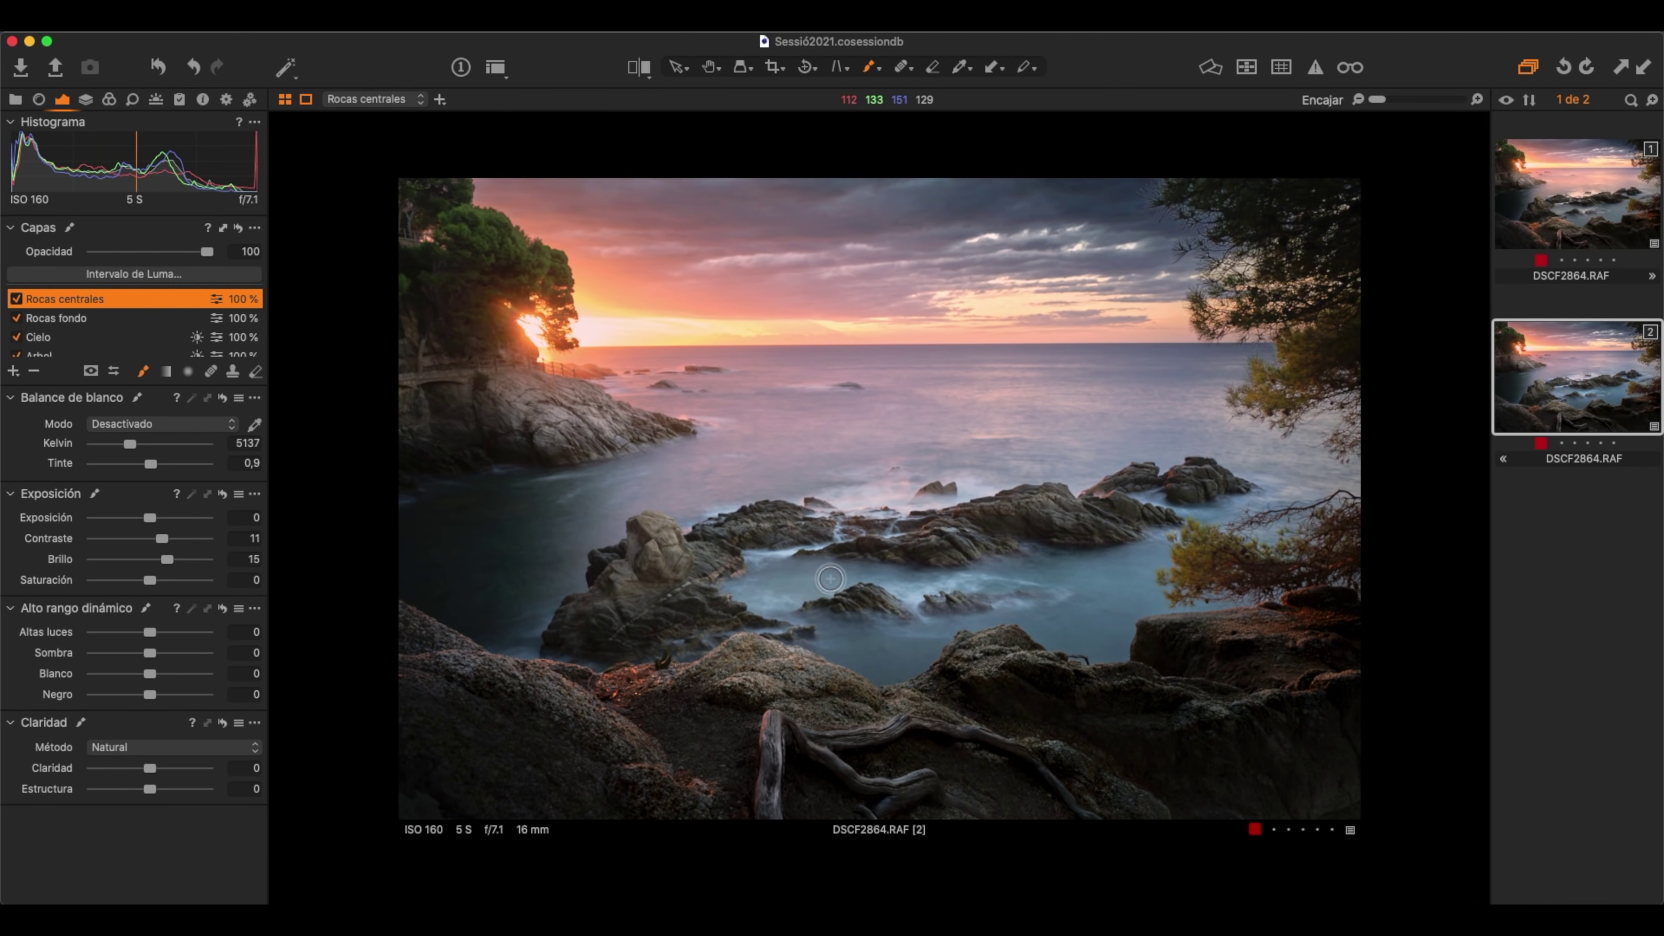
{"action": "scroll", "coordinate": [748, 529], "scroll_direction": "up", "scroll_amount": 2}
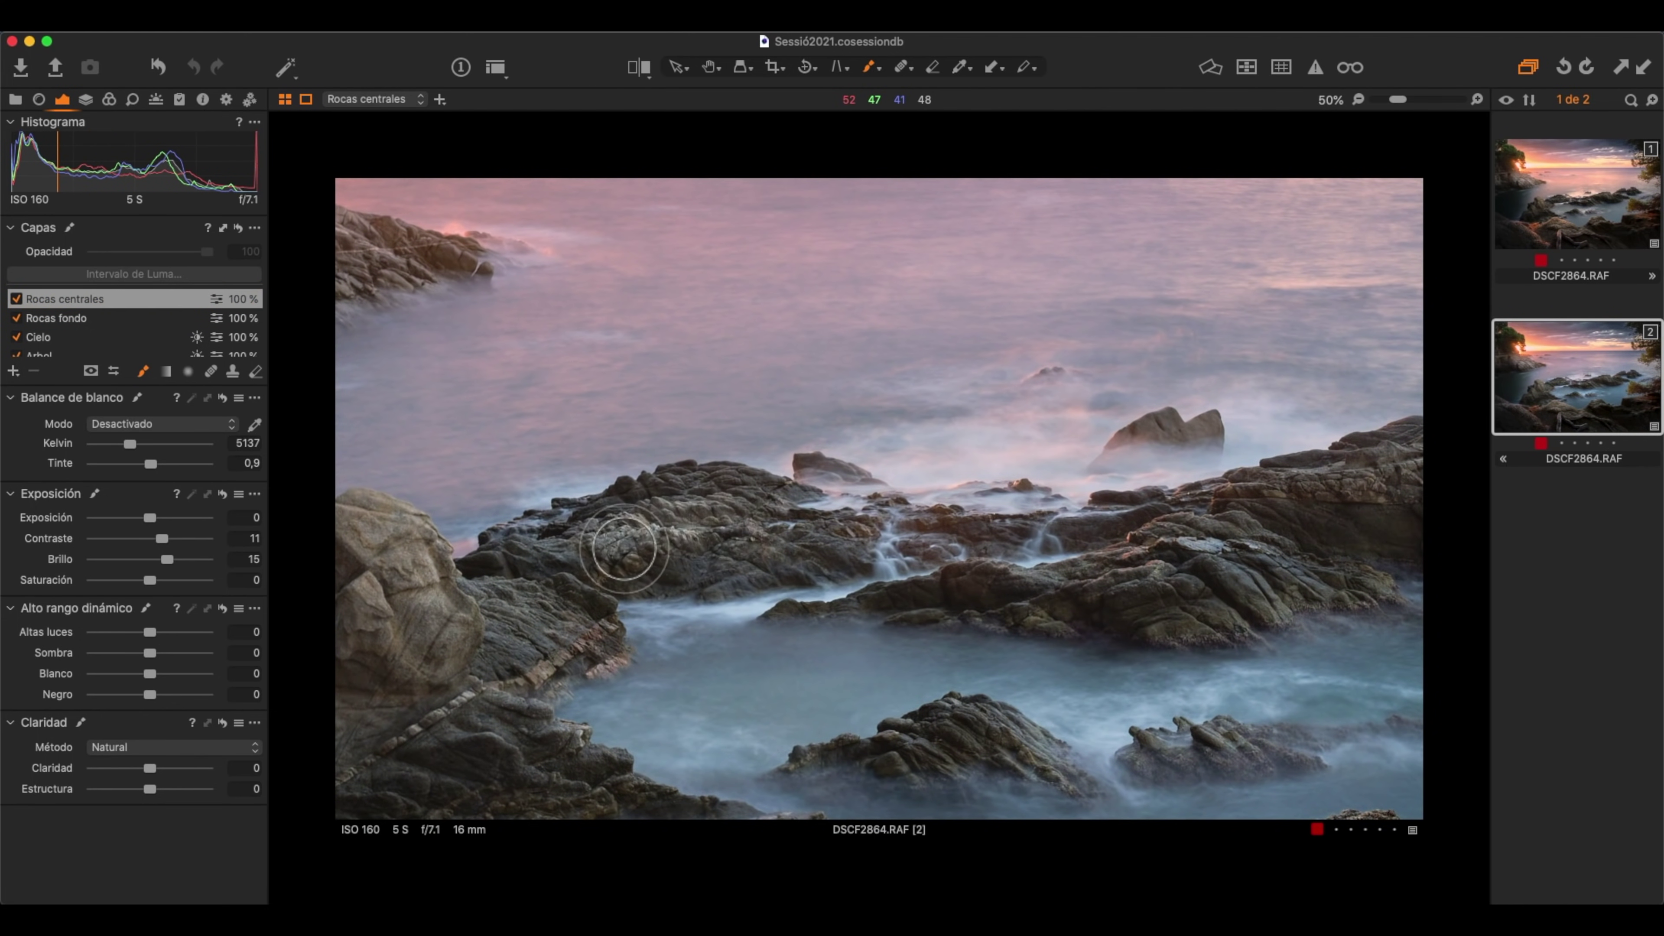
{"action": "left_click_drag", "start_coordinate": [594, 538], "coordinate": [1148, 565]}
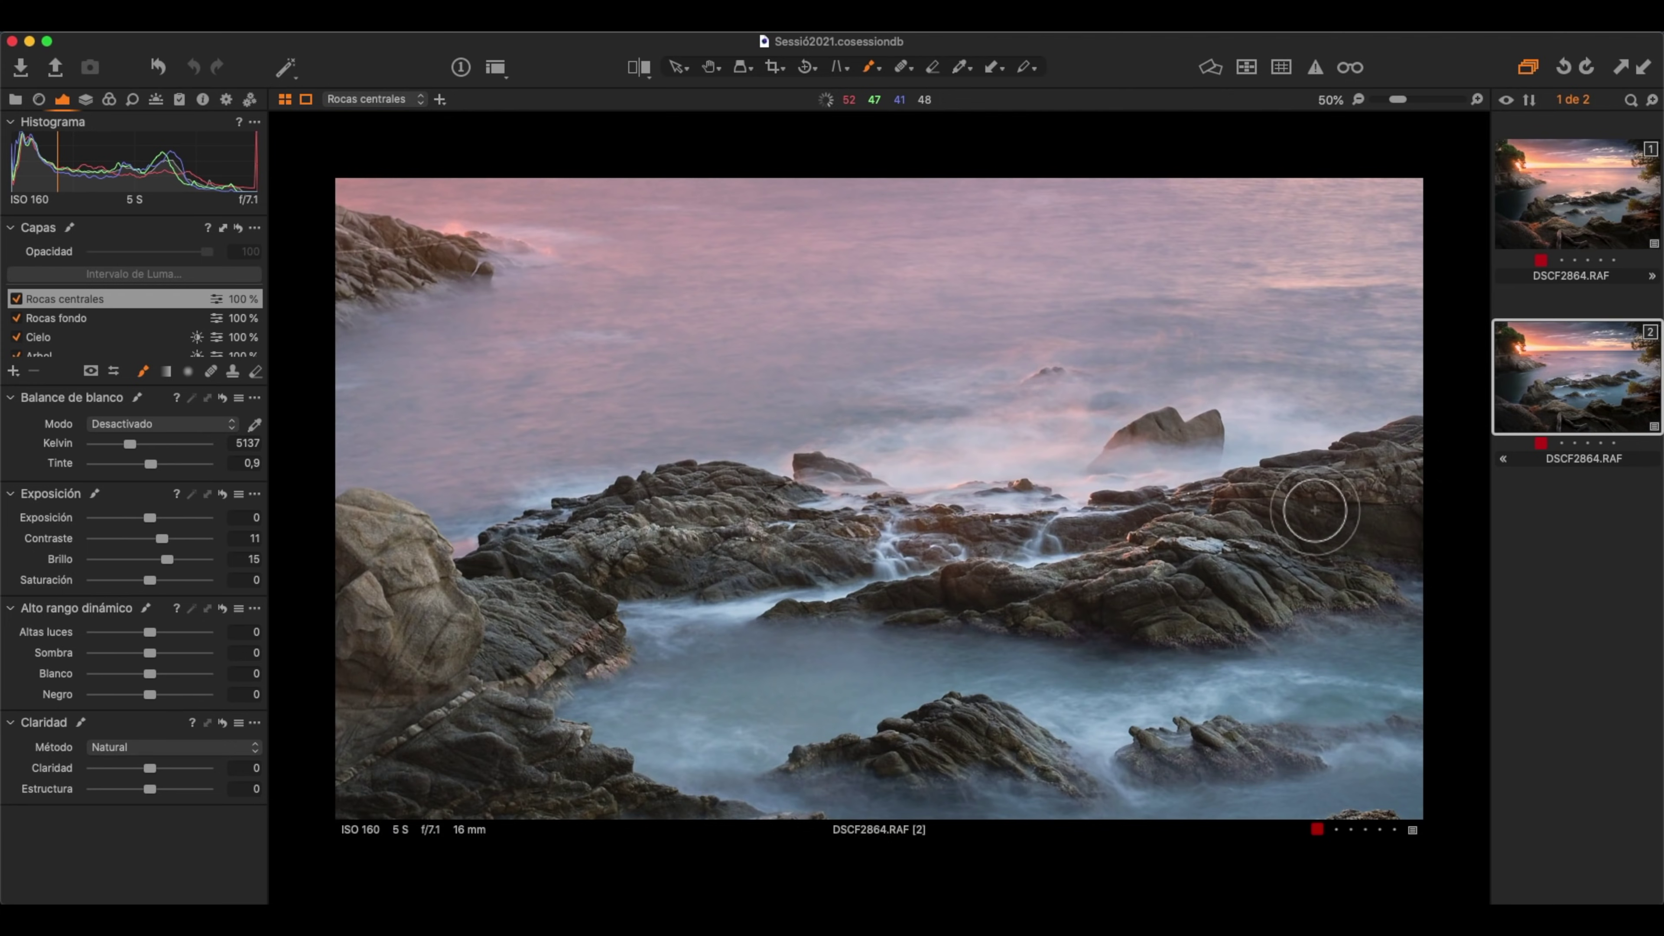
{"action": "mouse_move", "coordinate": [1310, 502]}
{"action": "left_mouse_down"}
{"action": "mouse_move", "coordinate": [626, 587]}
{"action": "mouse_move", "coordinate": [1114, 419]}
{"action": "left_mouse_up"}
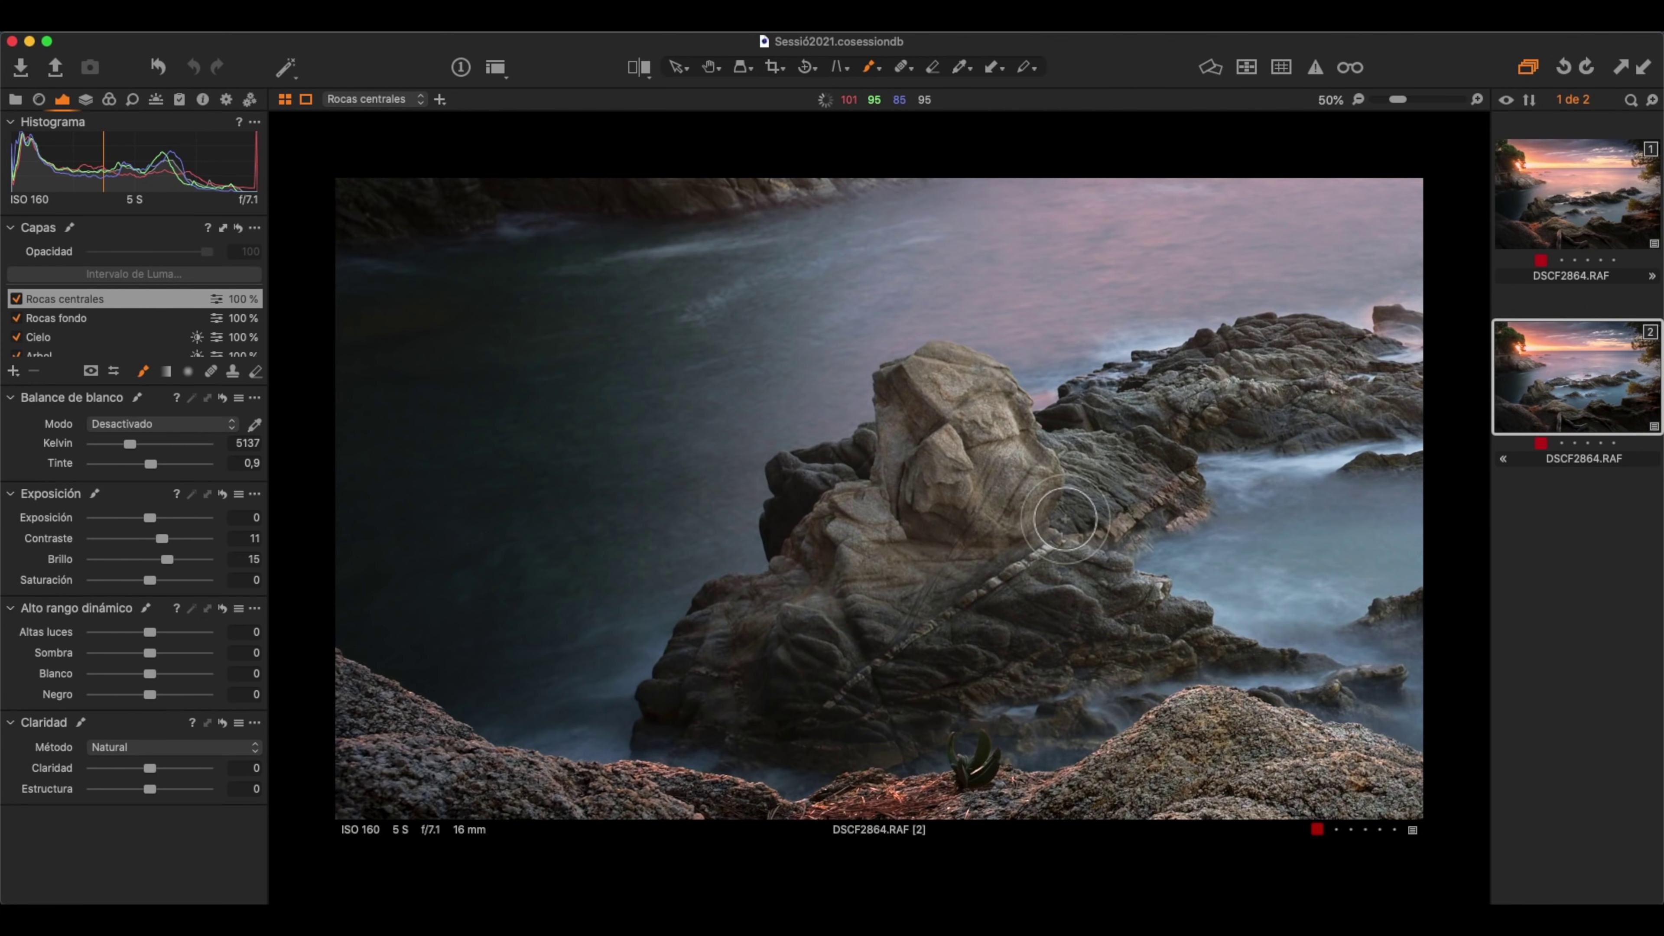
{"action": "mouse_move", "coordinate": [1333, 370]}
{"action": "left_mouse_down"}
{"action": "mouse_move", "coordinate": [1011, 482]}
{"action": "mouse_move", "coordinate": [660, 496]}
{"action": "left_mouse_up"}
{"action": "left_click_drag", "start_coordinate": [989, 467], "coordinate": [583, 419]}
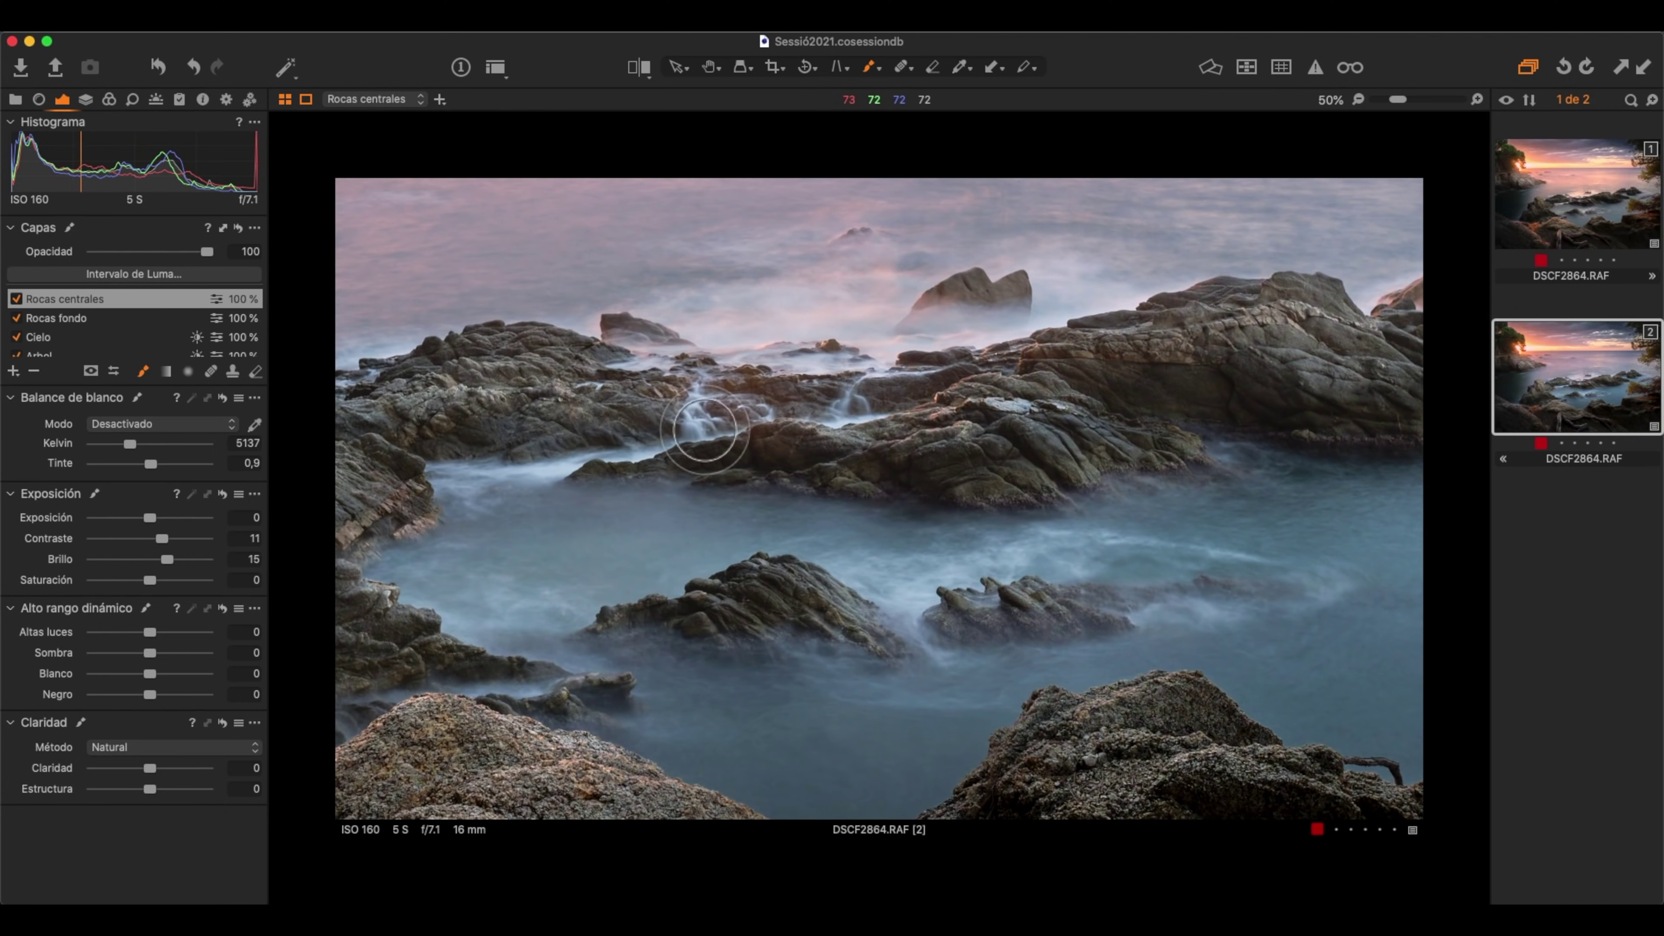
{"action": "mouse_move", "coordinate": [691, 420]}
{"action": "left_mouse_down"}
{"action": "mouse_move", "coordinate": [923, 419]}
{"action": "mouse_move", "coordinate": [1088, 358]}
{"action": "mouse_move", "coordinate": [994, 318]}
{"action": "mouse_move", "coordinate": [873, 462]}
{"action": "left_mouse_up"}
{"action": "key", "text": "super+0"}
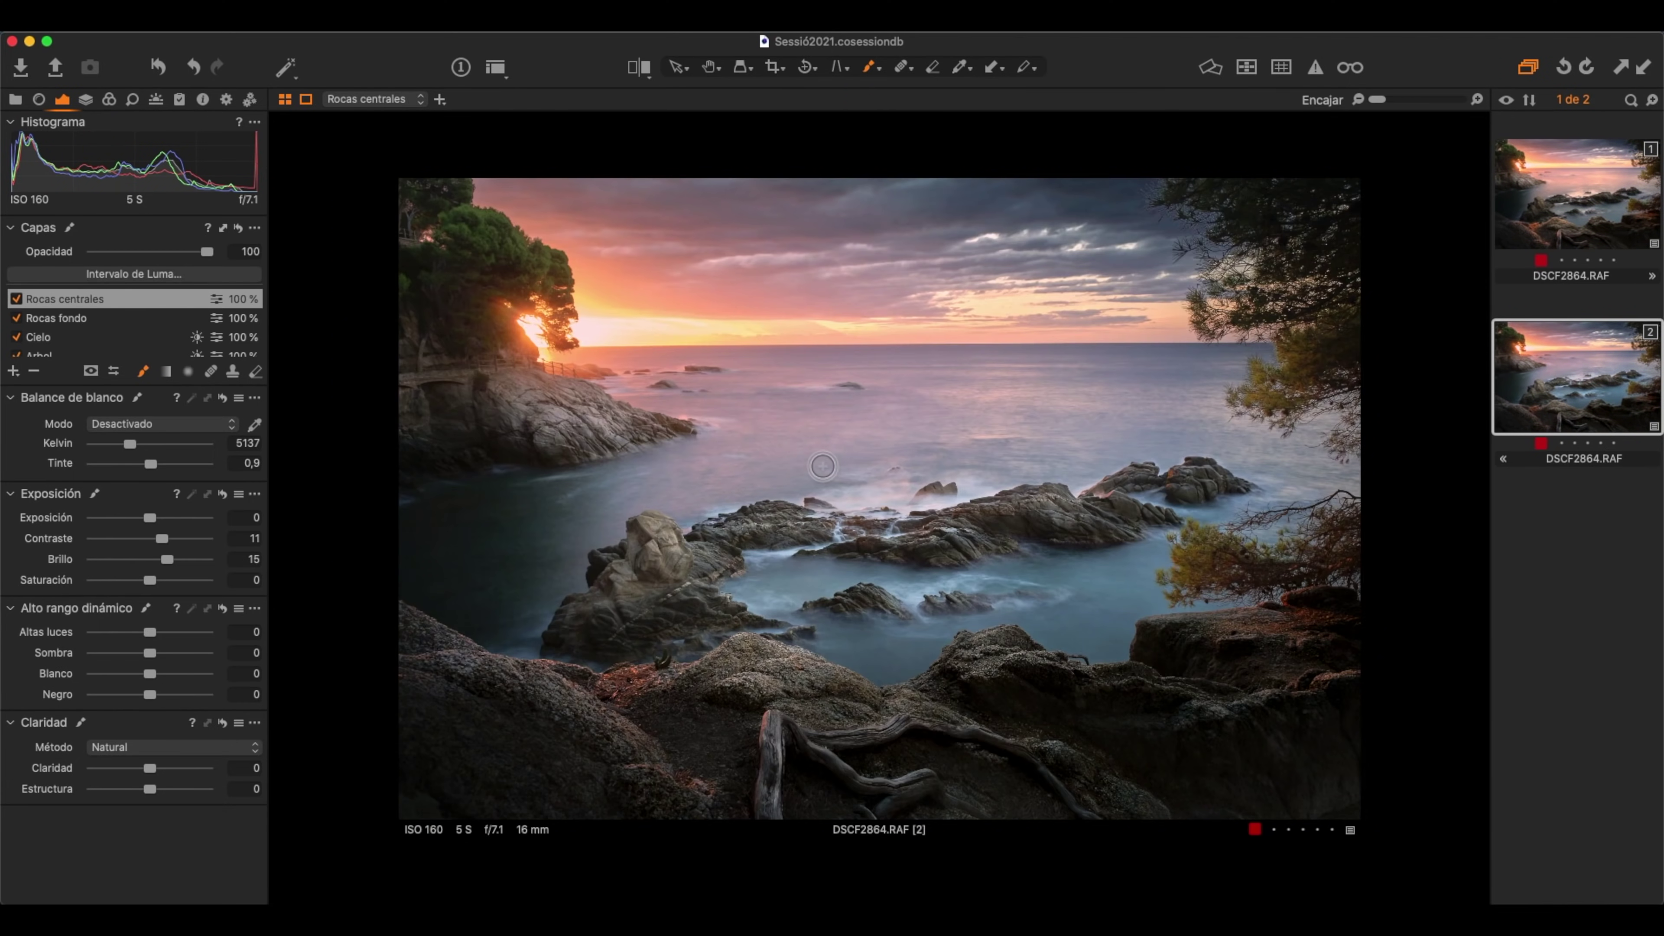
- Compare the photo with the Rocas centrales layer off and on to judge the brightened central rocks
{"action": "left_click", "coordinate": [17, 299]}
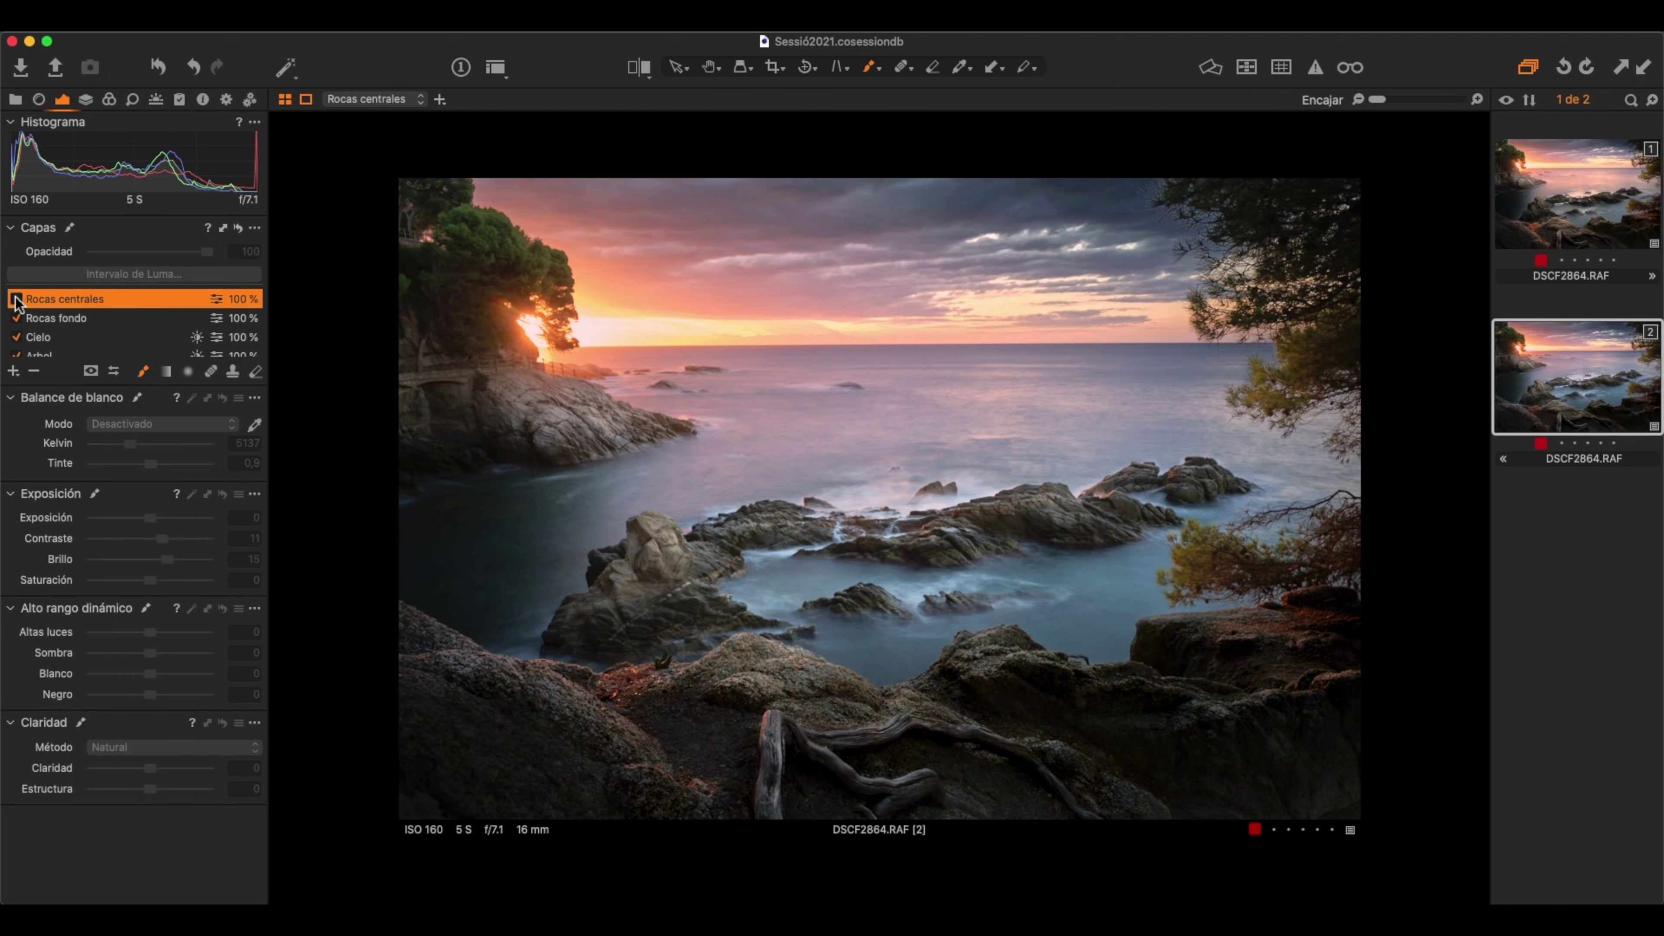
{"action": "left_click", "coordinate": [17, 299]}
{"action": "left_click", "coordinate": [16, 299]}
{"action": "left_click", "coordinate": [16, 299]}
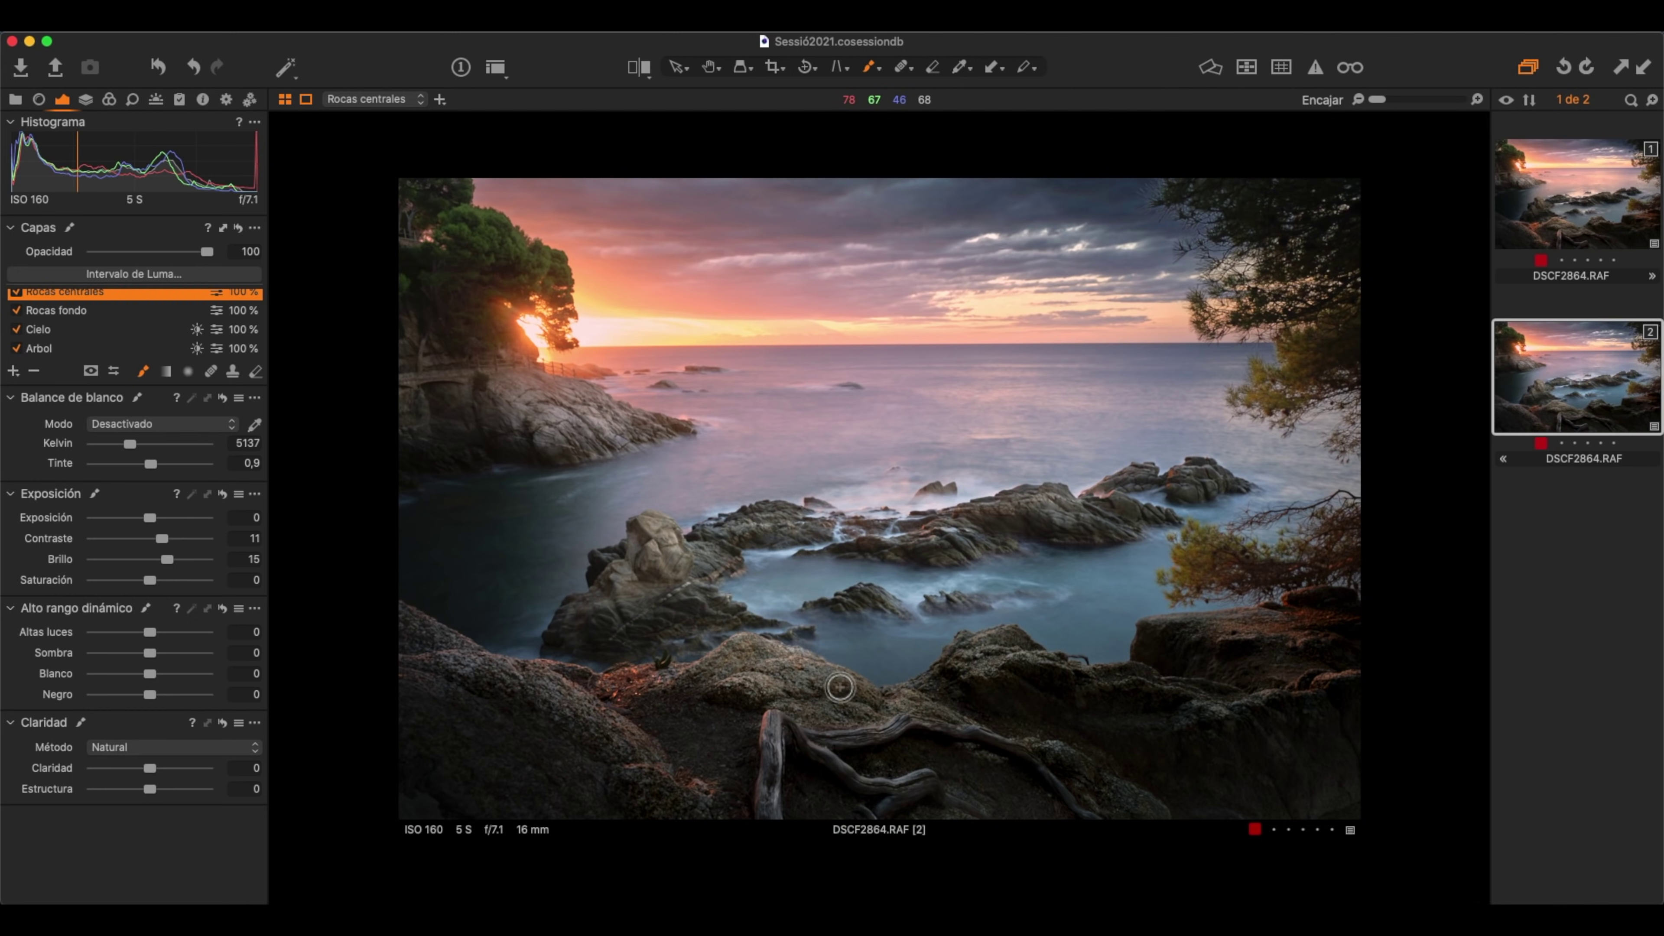
- Display the Rocas centrales mask and refine it to follow the edges of the central rocks
{"action": "key", "text": "m"}
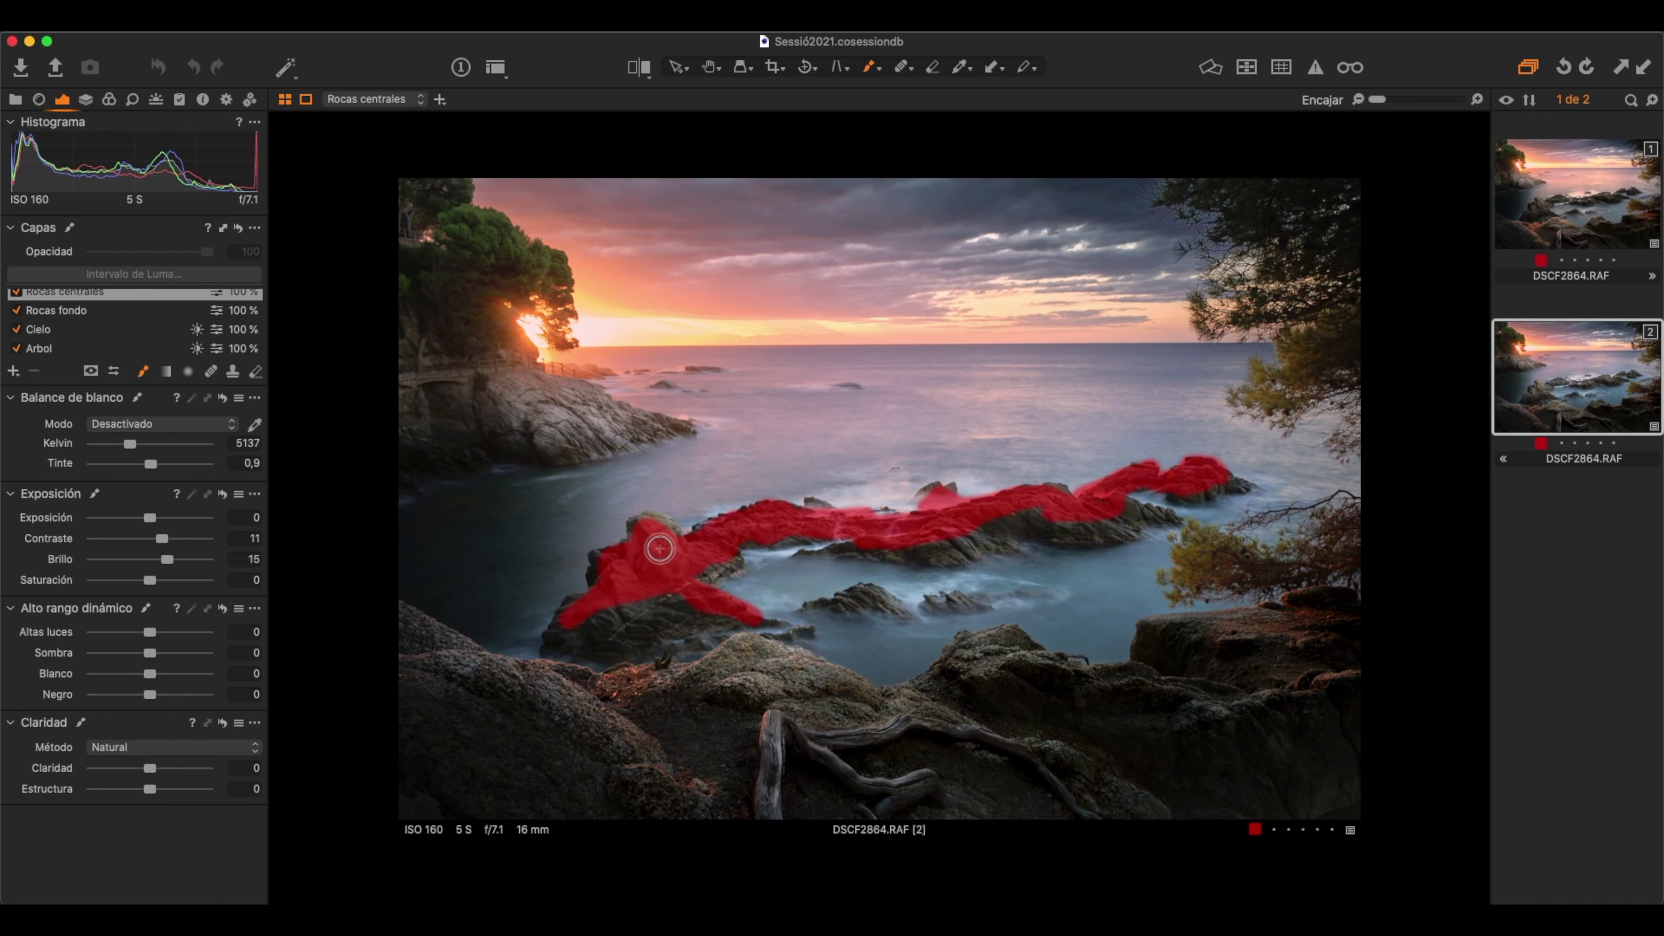
{"action": "scroll", "coordinate": [666, 545], "scroll_direction": "up", "scroll_amount": 3}
{"action": "scroll", "coordinate": [197, 340], "scroll_direction": "up", "scroll_amount": 1}
{"action": "right_click", "coordinate": [214, 299]}
{"action": "mouse_move", "coordinate": [342, 426]}
{"action": "left_click", "coordinate": [330, 389]}
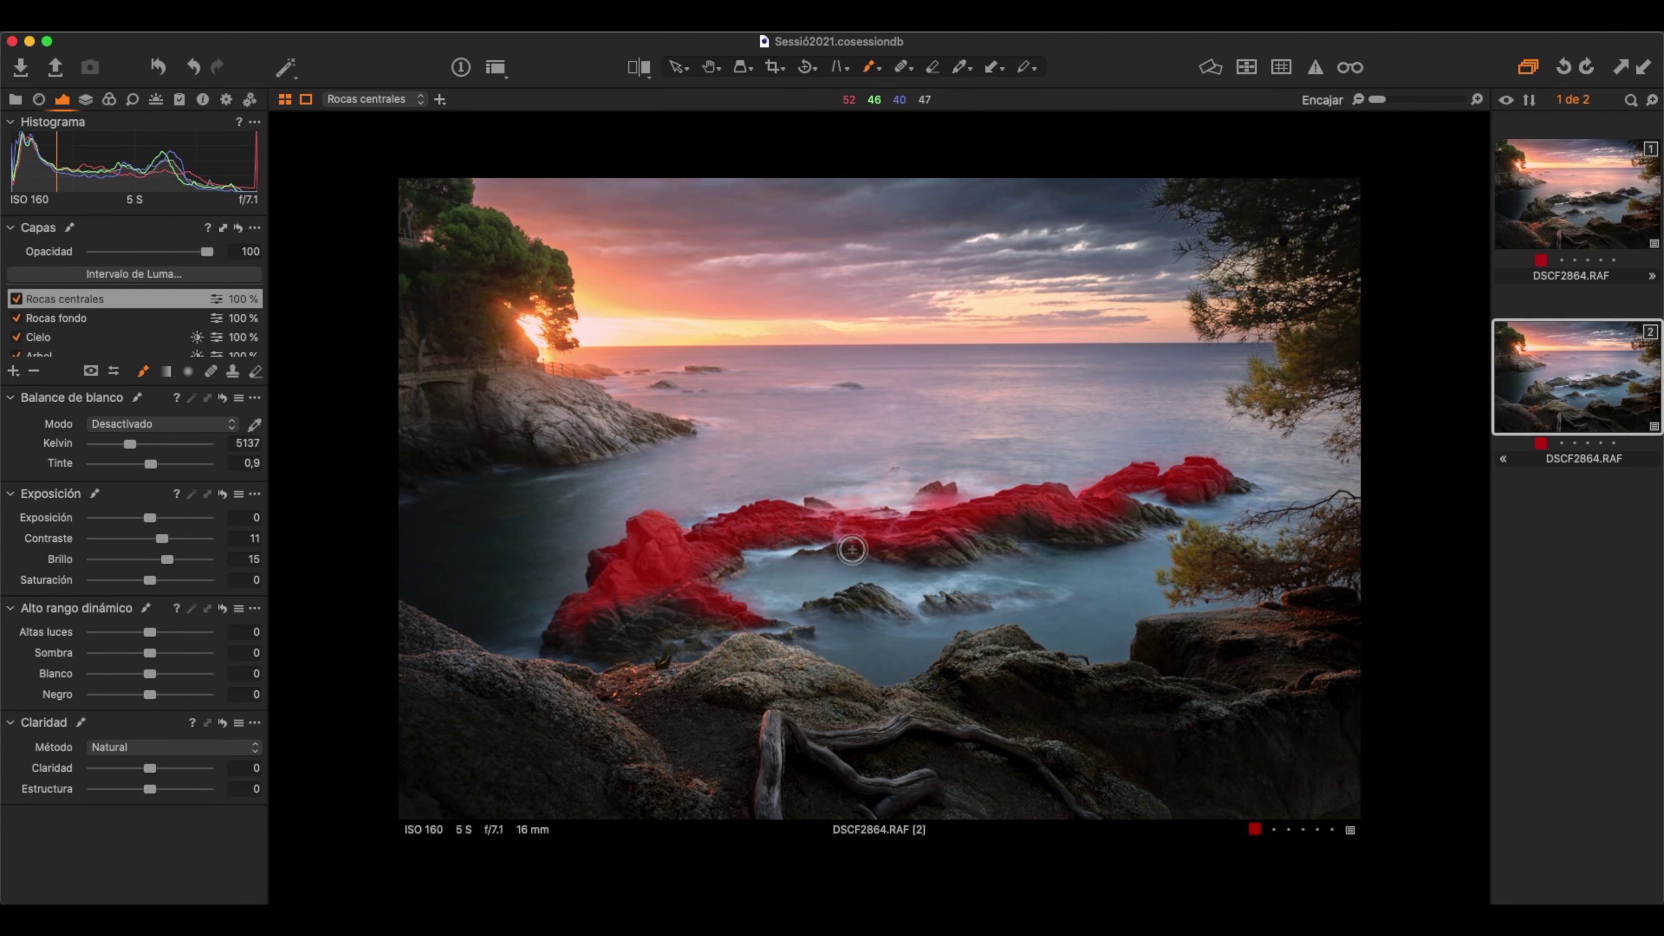
- Compare the photo with the refined Rocas centrales layer off and on
{"action": "left_click", "coordinate": [16, 300]}
{"action": "left_click", "coordinate": [17, 300]}
{"action": "left_click", "coordinate": [17, 302]}
{"action": "left_click", "coordinate": [17, 300]}
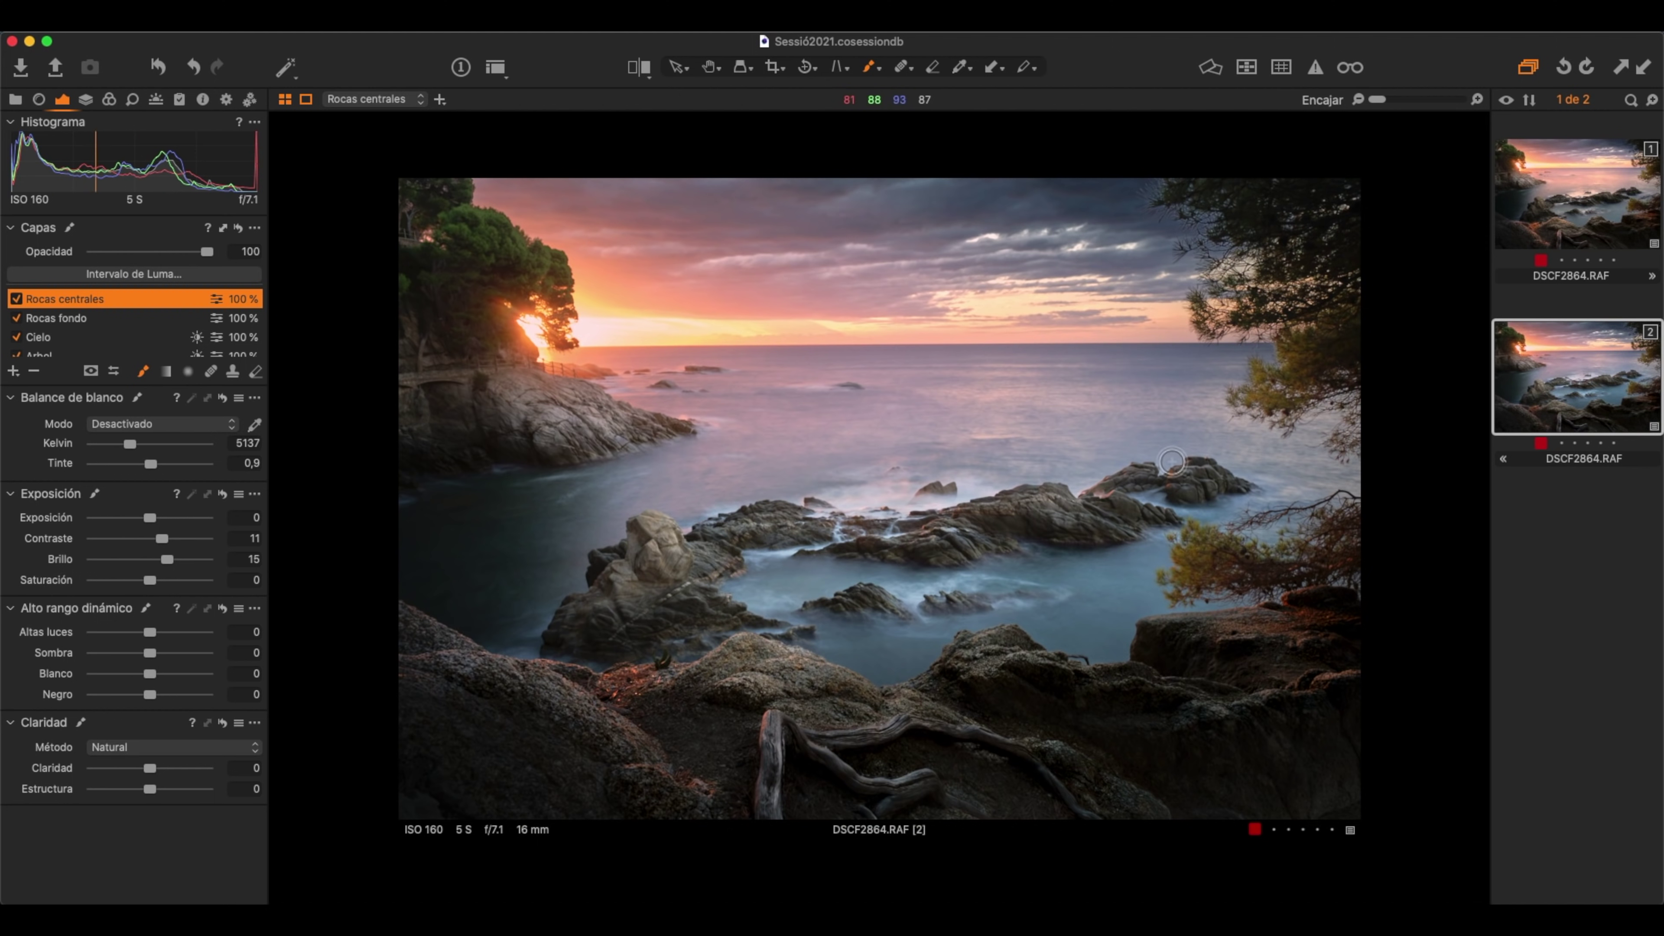
{"action": "scroll", "coordinate": [61, 321], "scroll_direction": "down", "scroll_amount": 5}
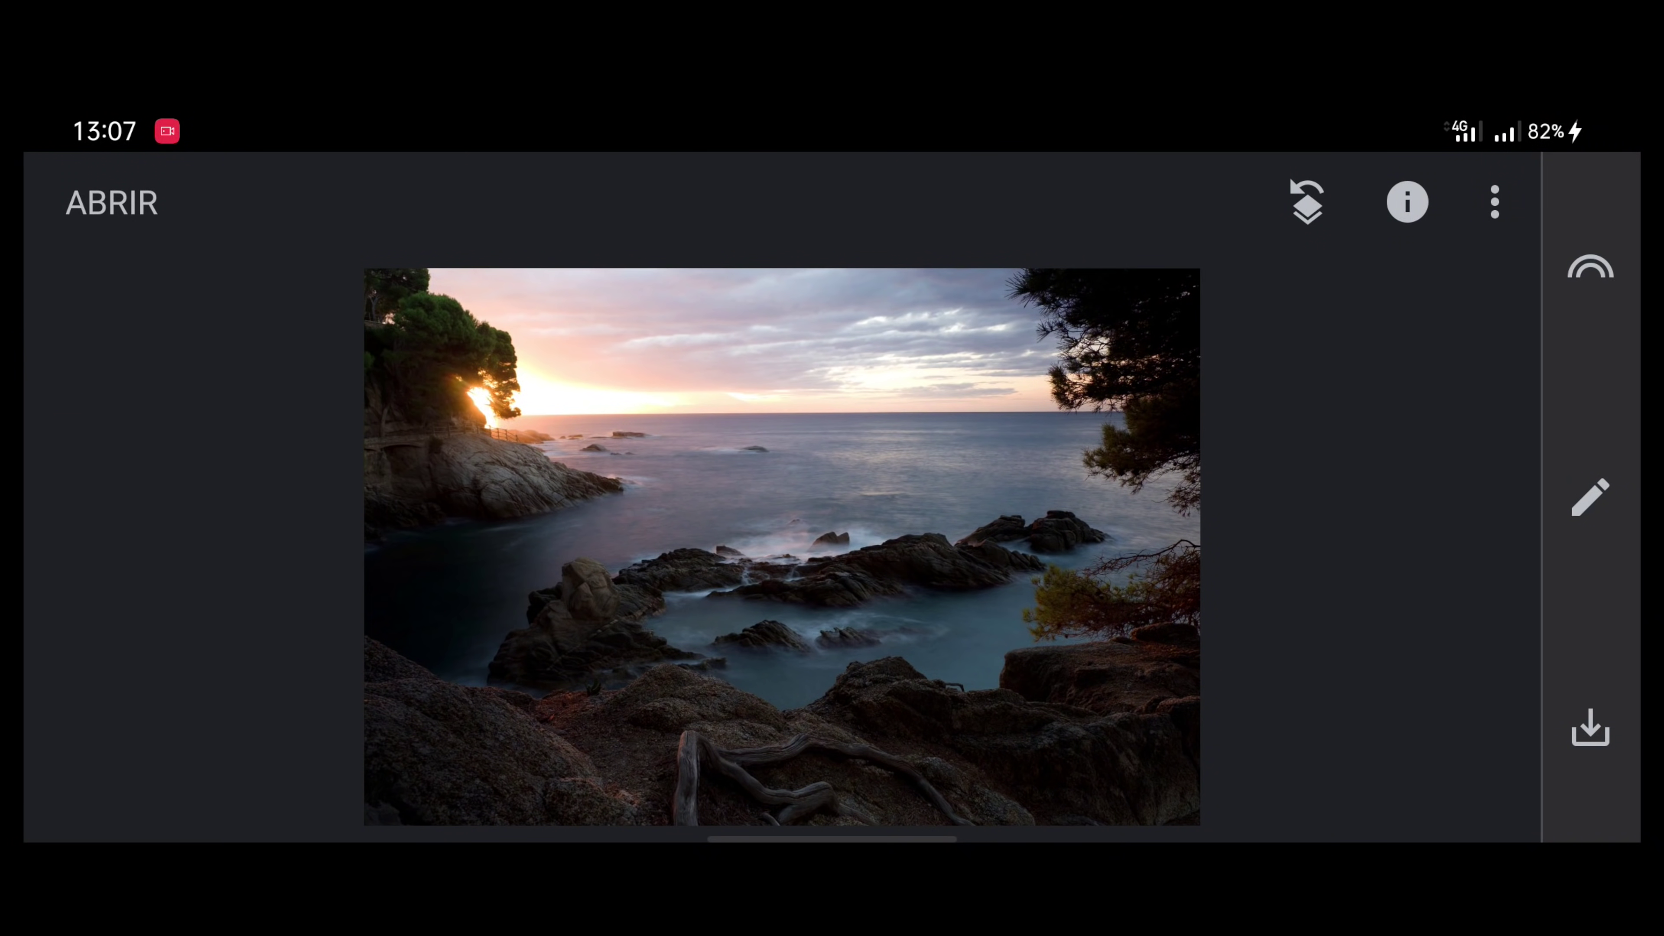
- Switch to Snapseed and, with the Revelar tool, lower the photo's Toques de luz and set Sombras to +5
{"action": "left_click", "coordinate": [1590, 498]}
{"action": "left_click", "coordinate": [885, 275]}
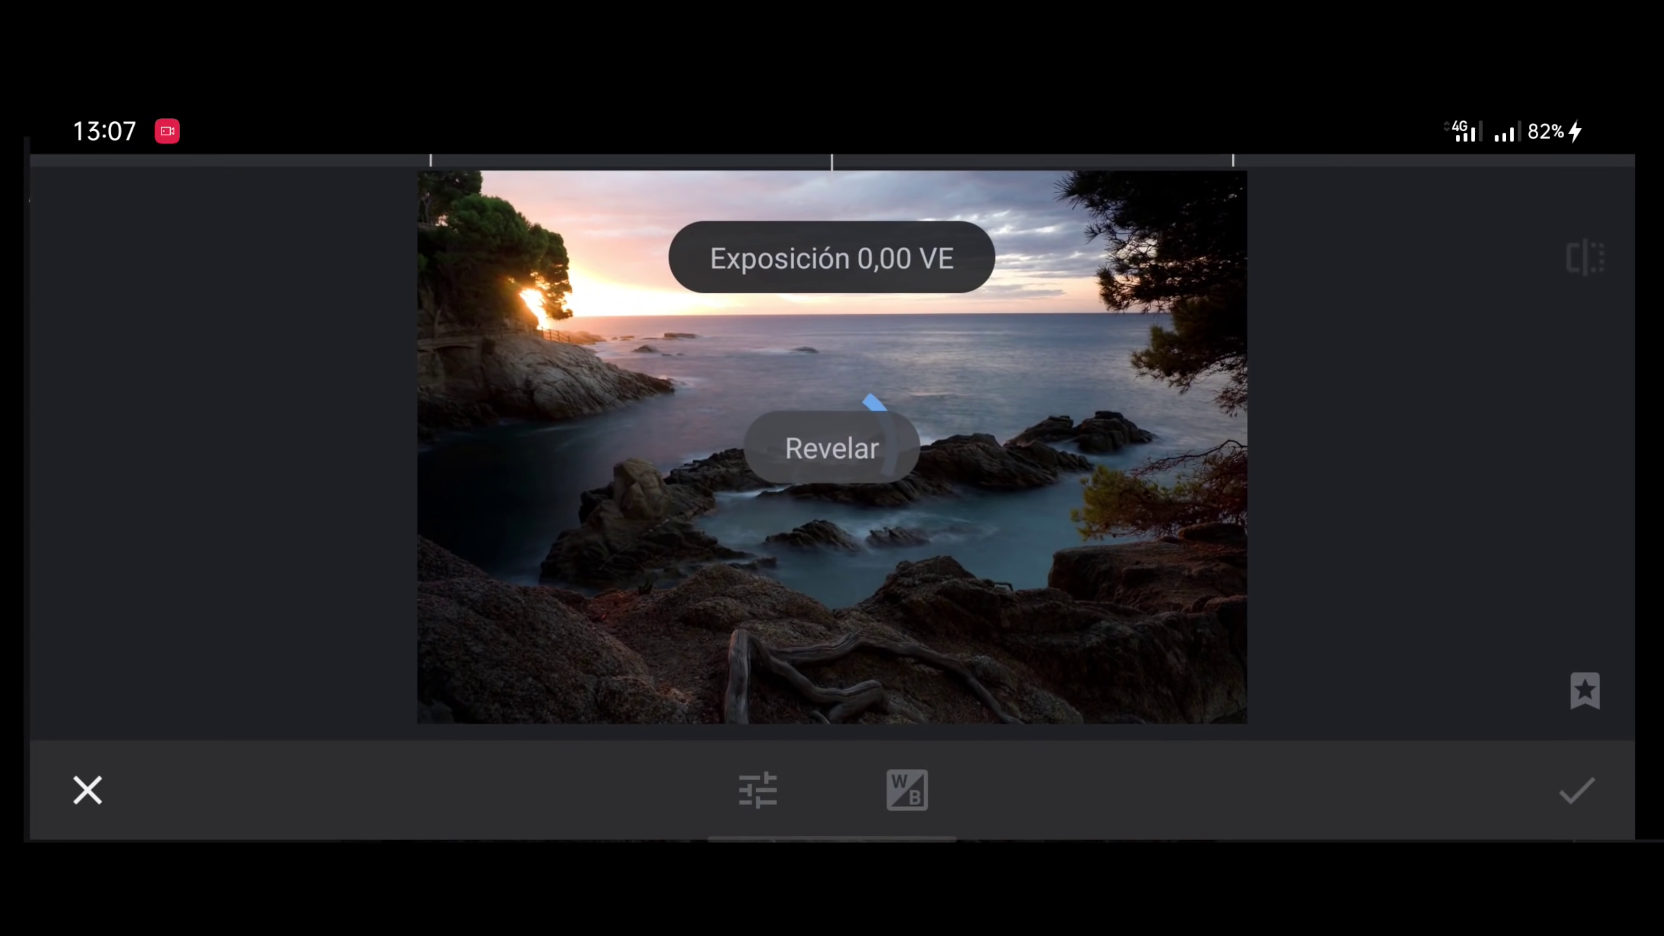
{"action": "left_click", "coordinate": [756, 792]}
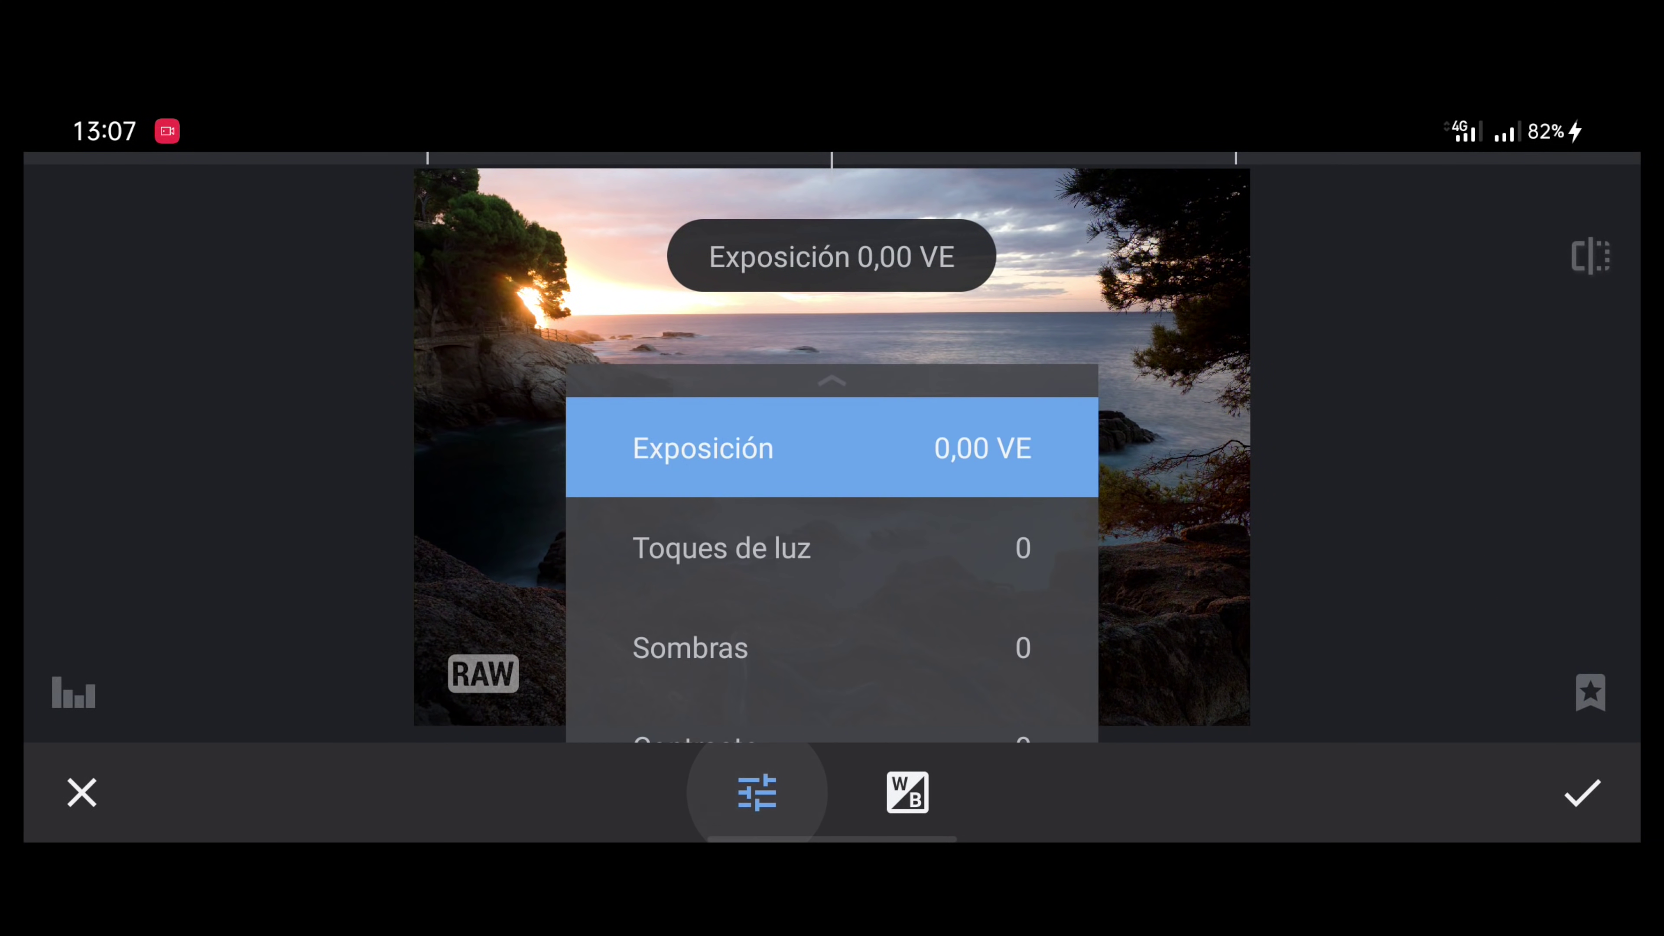
{"action": "left_click", "coordinate": [852, 542]}
{"action": "left_click_drag", "start_coordinate": [1180, 526], "coordinate": [490, 565]}
{"action": "left_click_drag", "start_coordinate": [1075, 576], "coordinate": [1145, 463]}
{"action": "left_click_drag", "start_coordinate": [1021, 546], "coordinate": [1055, 546]}
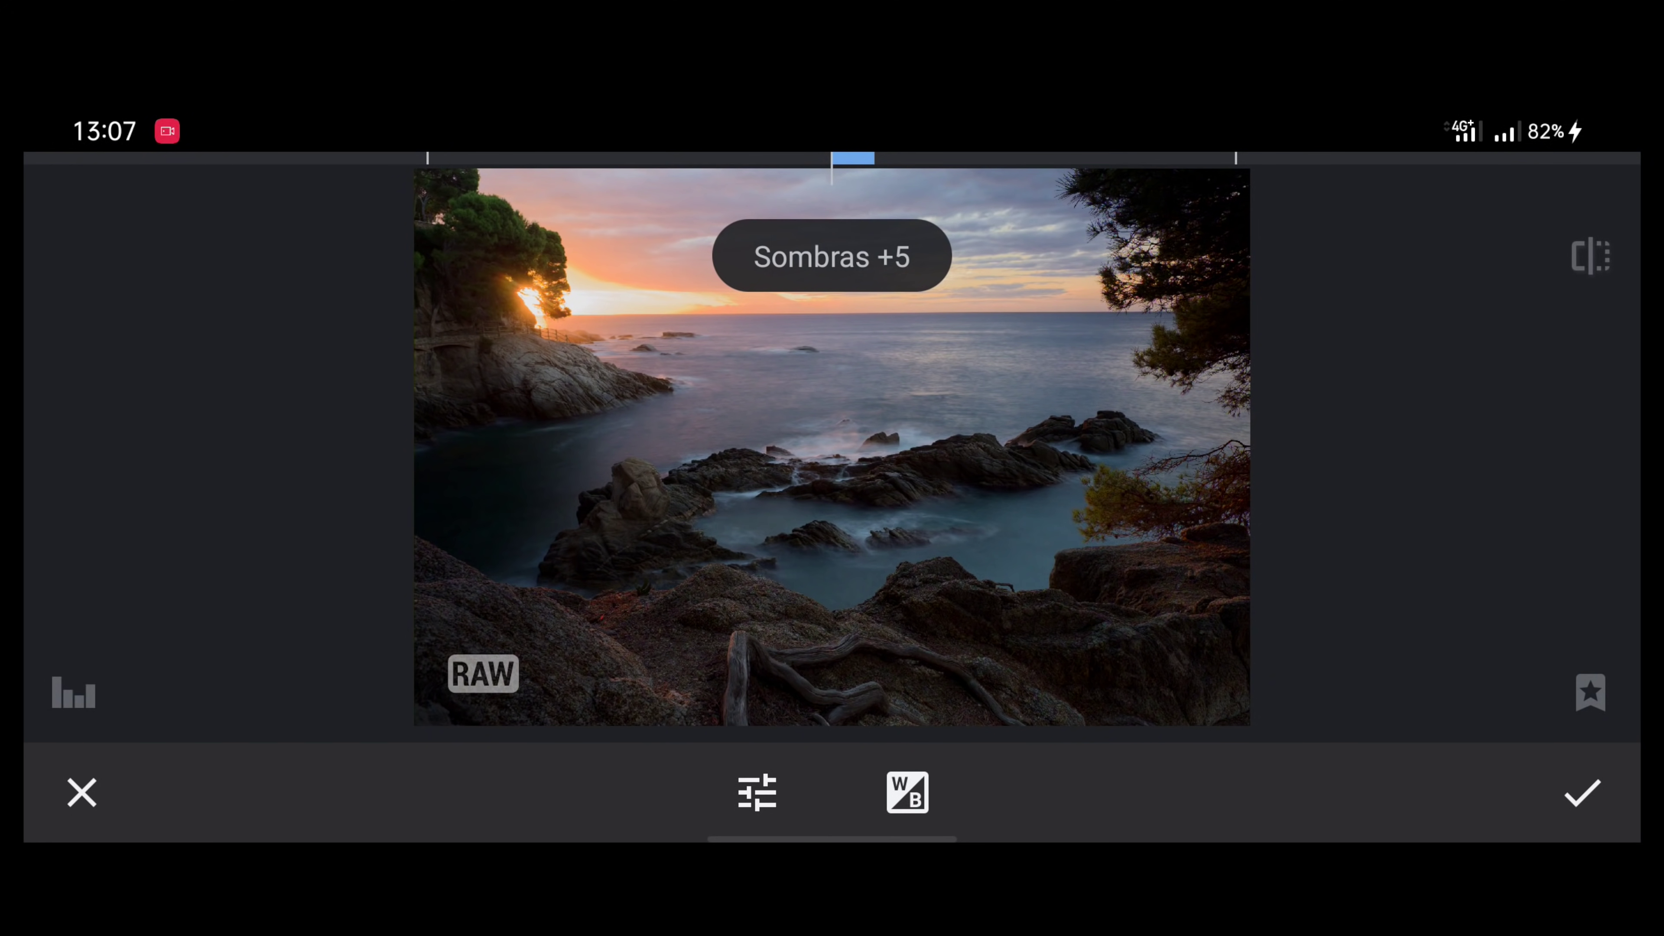
- Set Saturación to -10 in Revelar and apply the RAW development to the photo
{"action": "left_click_drag", "start_coordinate": [1170, 511], "coordinate": [1248, 247]}
{"action": "left_click_drag", "start_coordinate": [1124, 595], "coordinate": [1061, 602]}
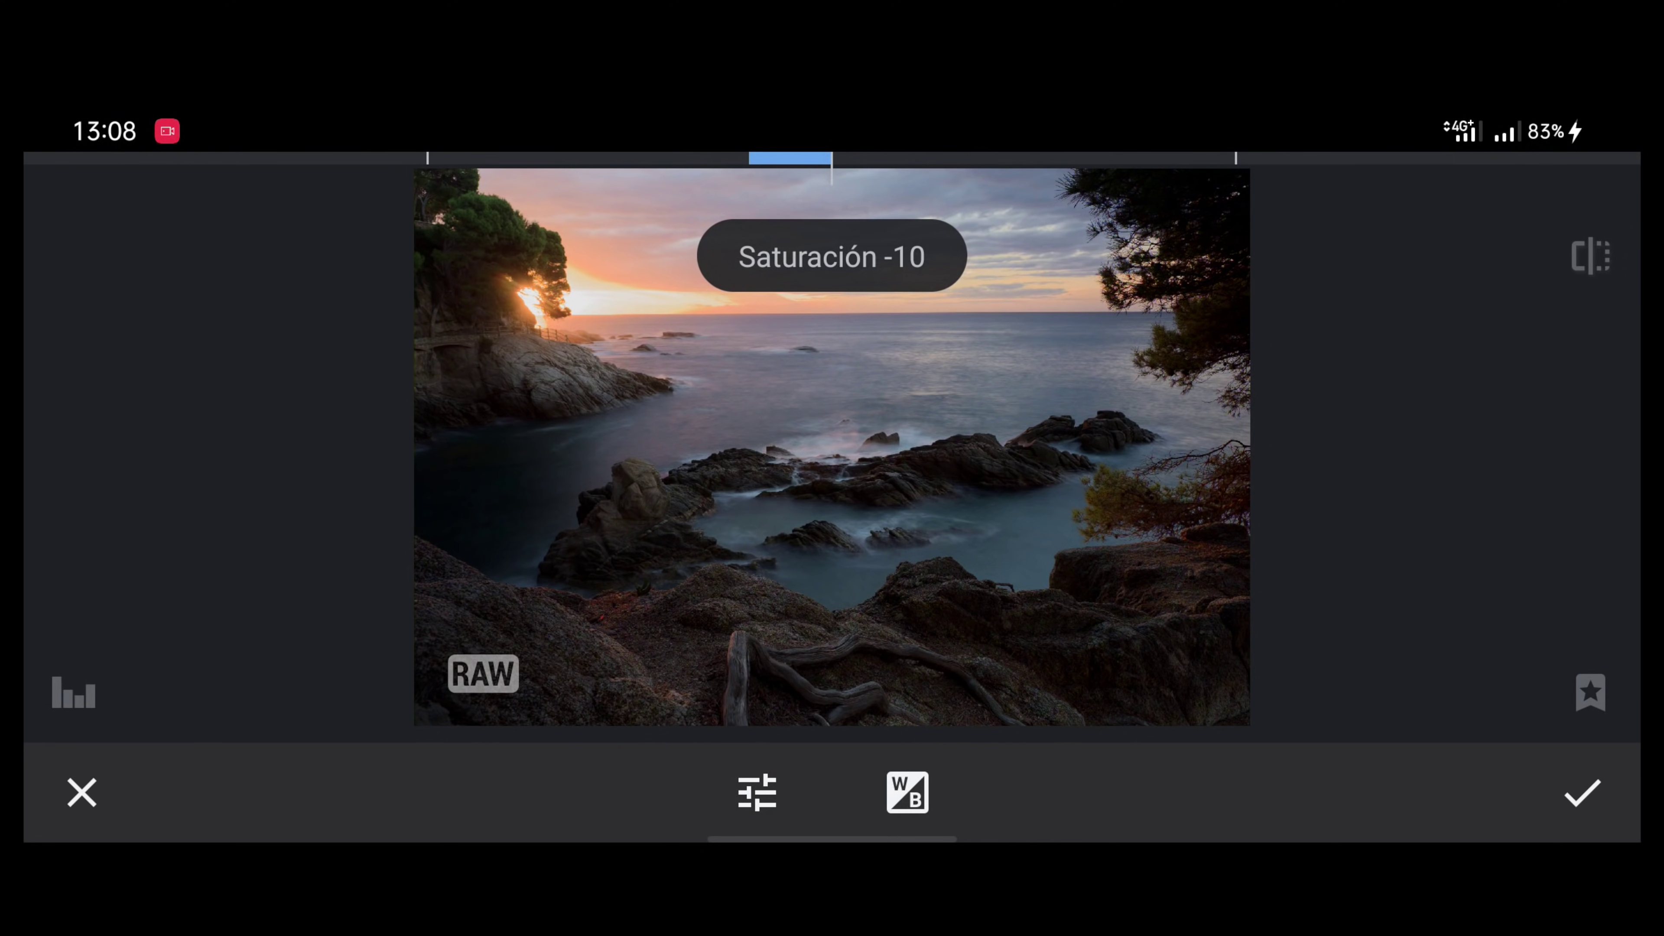
{"action": "left_click", "coordinate": [1582, 793]}
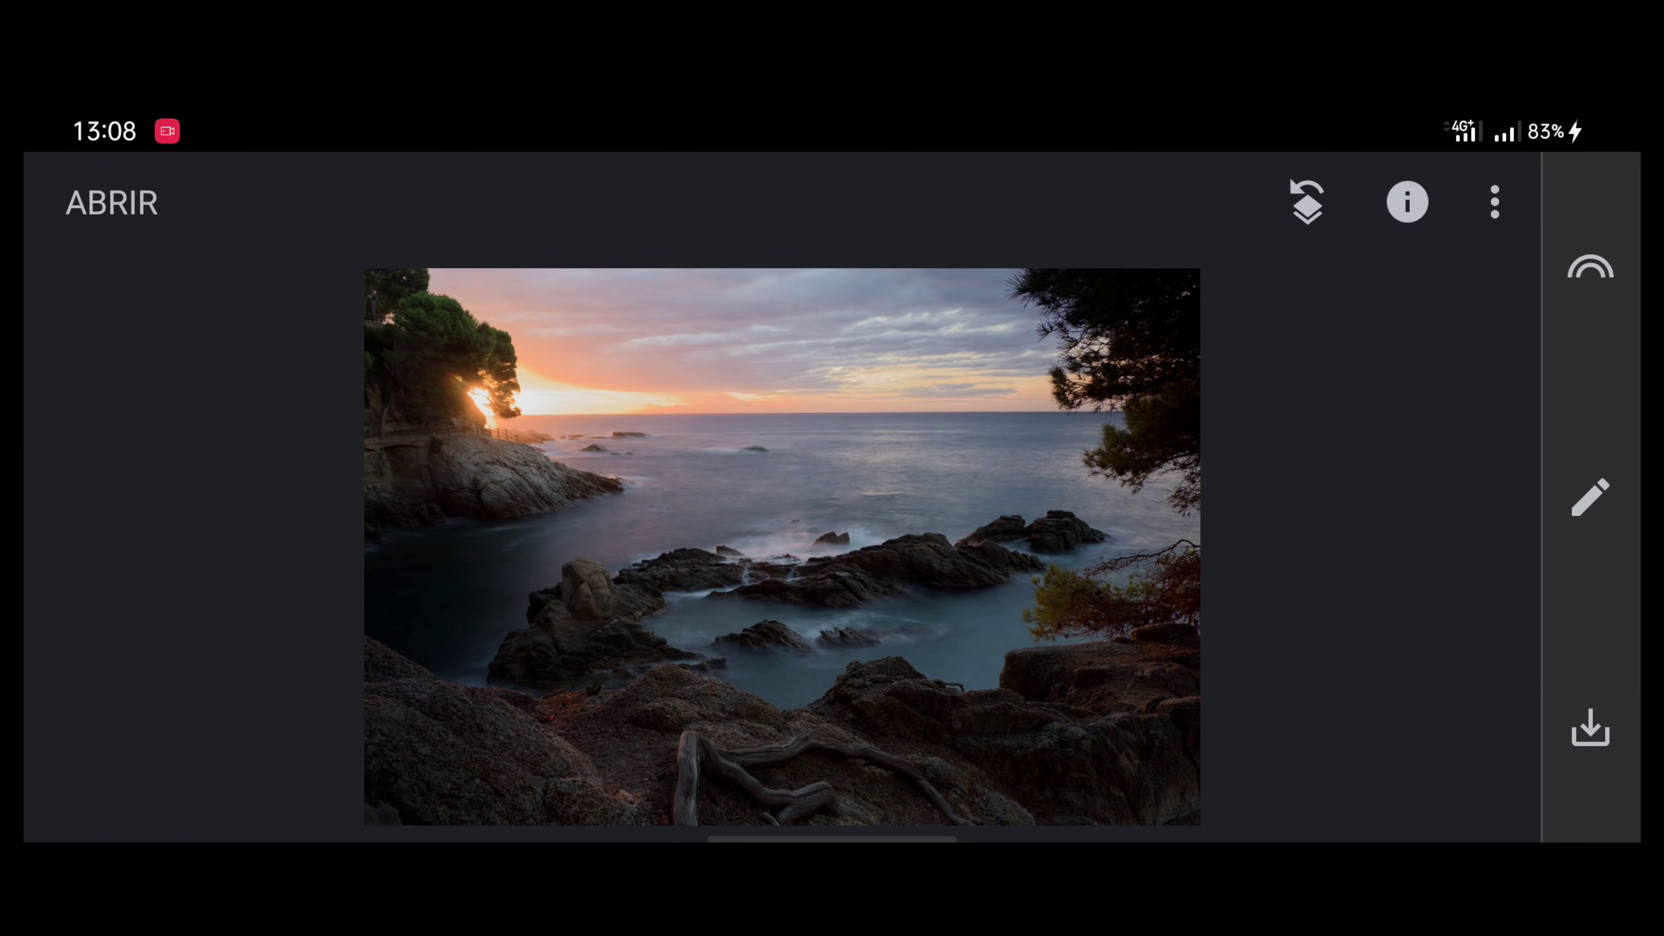
- Start the Mejorar foto tool on the developed photo and display its list of adjustments
{"action": "left_click", "coordinate": [1590, 497]}
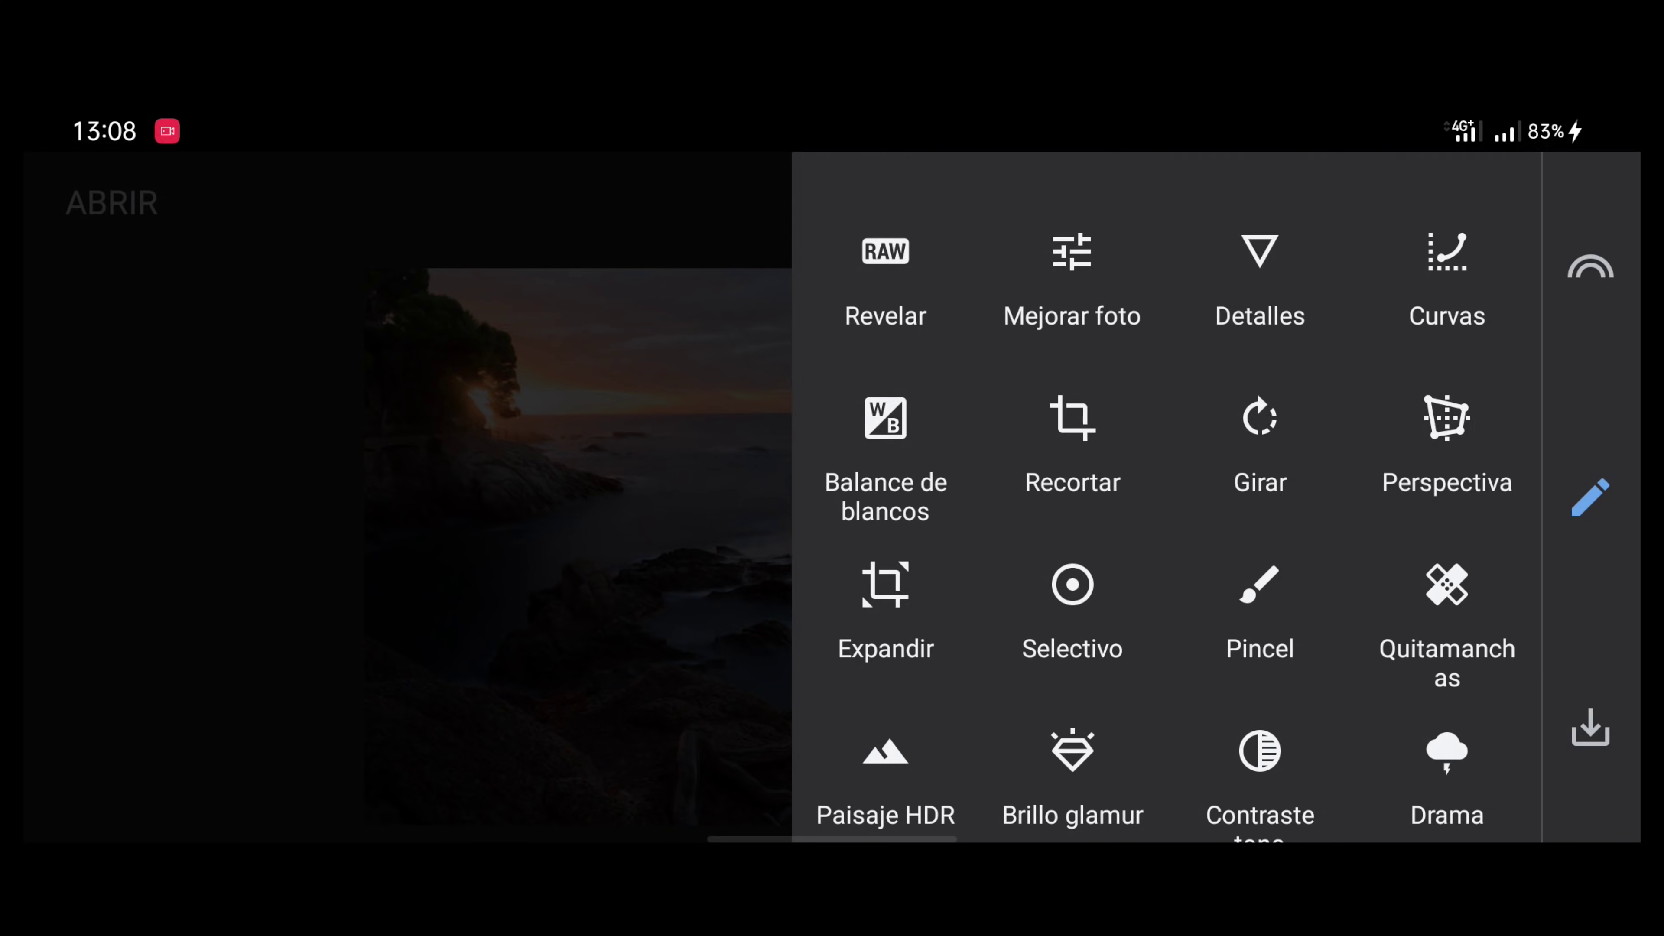
{"action": "left_click", "coordinate": [1072, 266]}
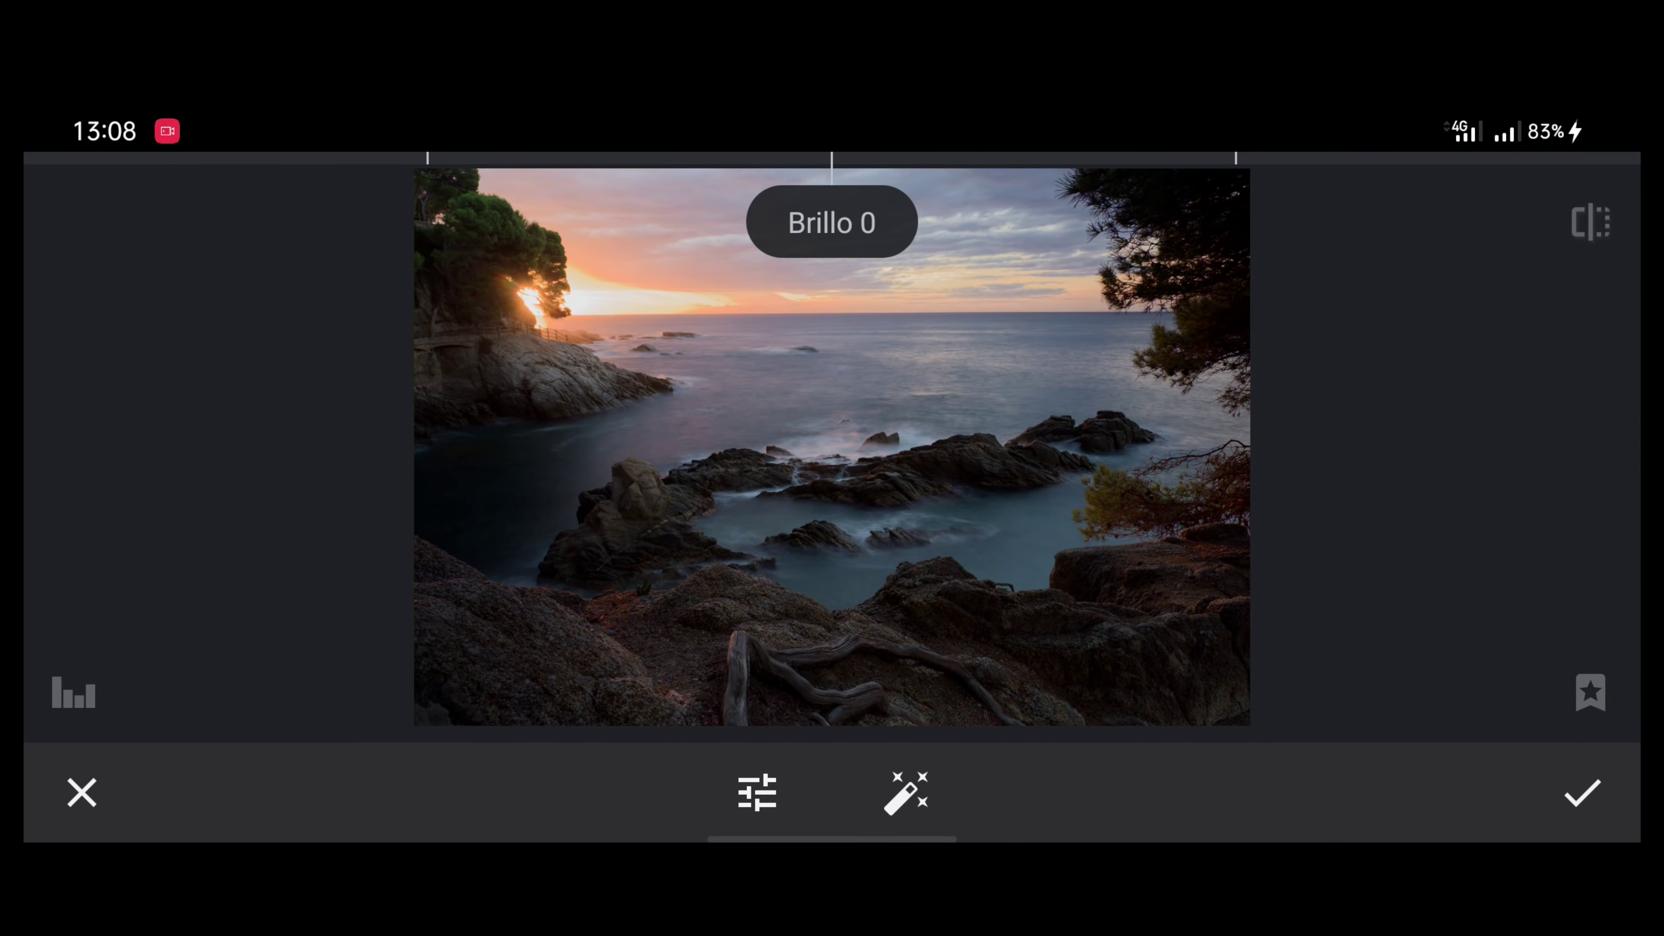
{"action": "left_click", "coordinate": [756, 793]}
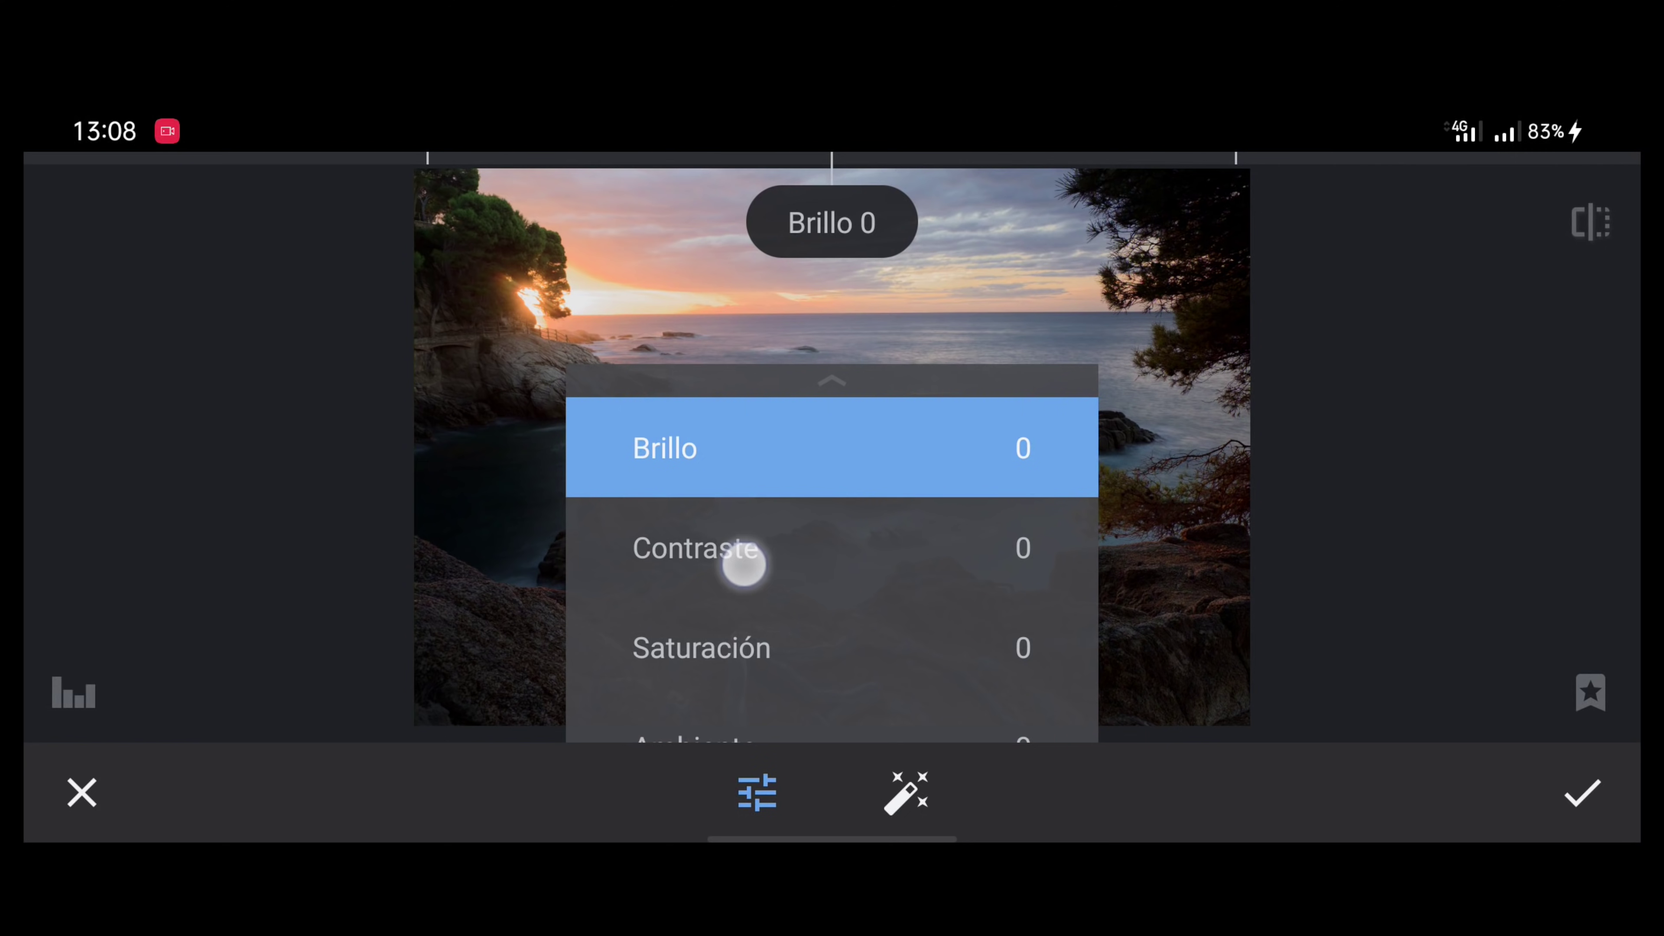